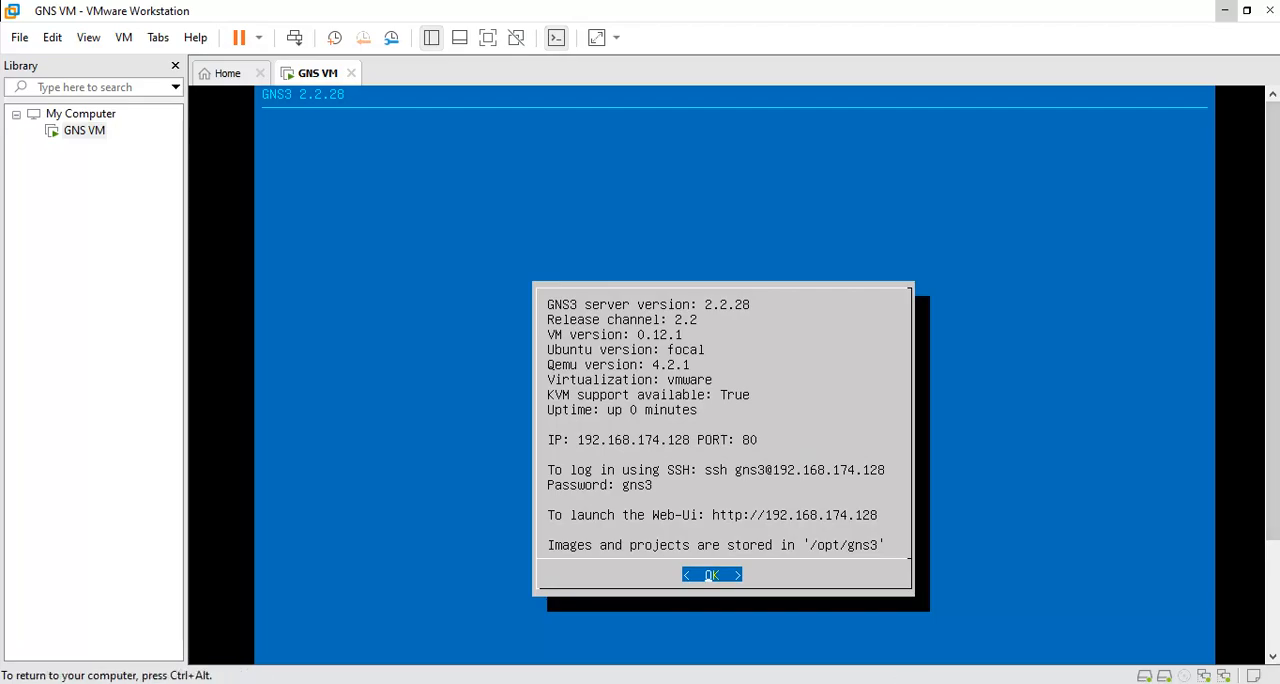
Check that GNS3 is open and examine the GNS VM console's KVM support status.
{"action": "left_click", "coordinate": [1225, 10]}
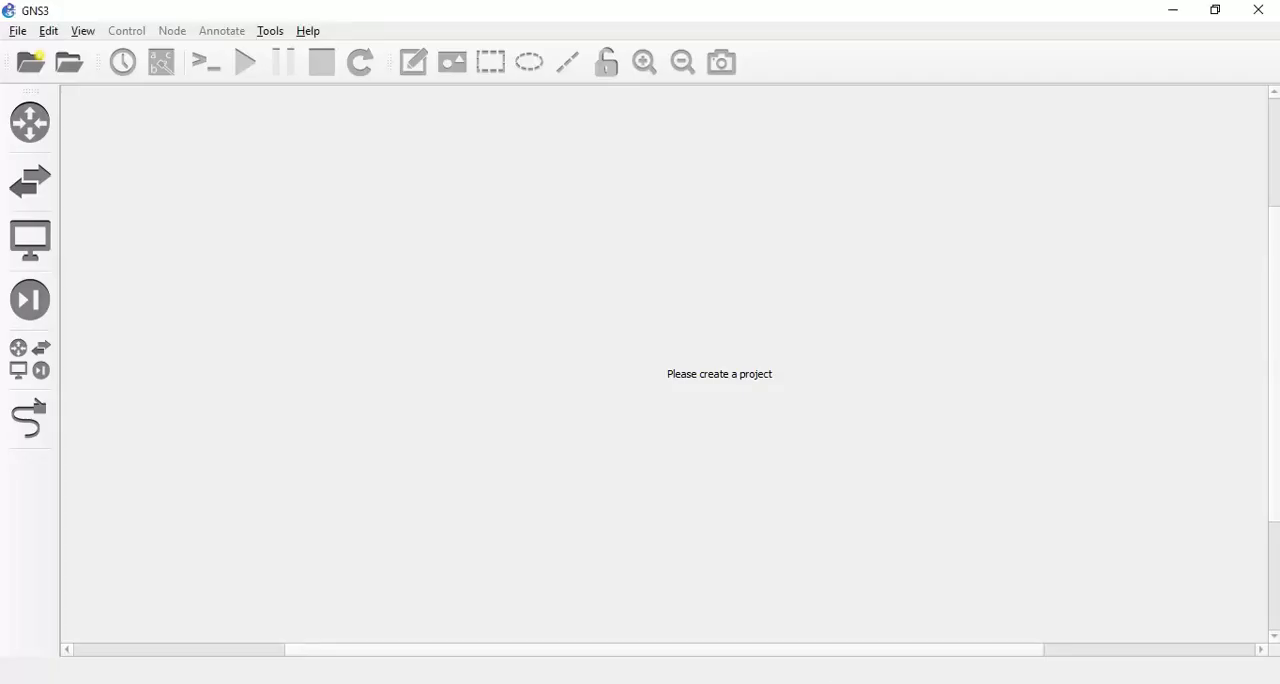
{"action": "left_click", "coordinate": [897, 683]}
{"action": "left_click", "coordinate": [1049, 599]}
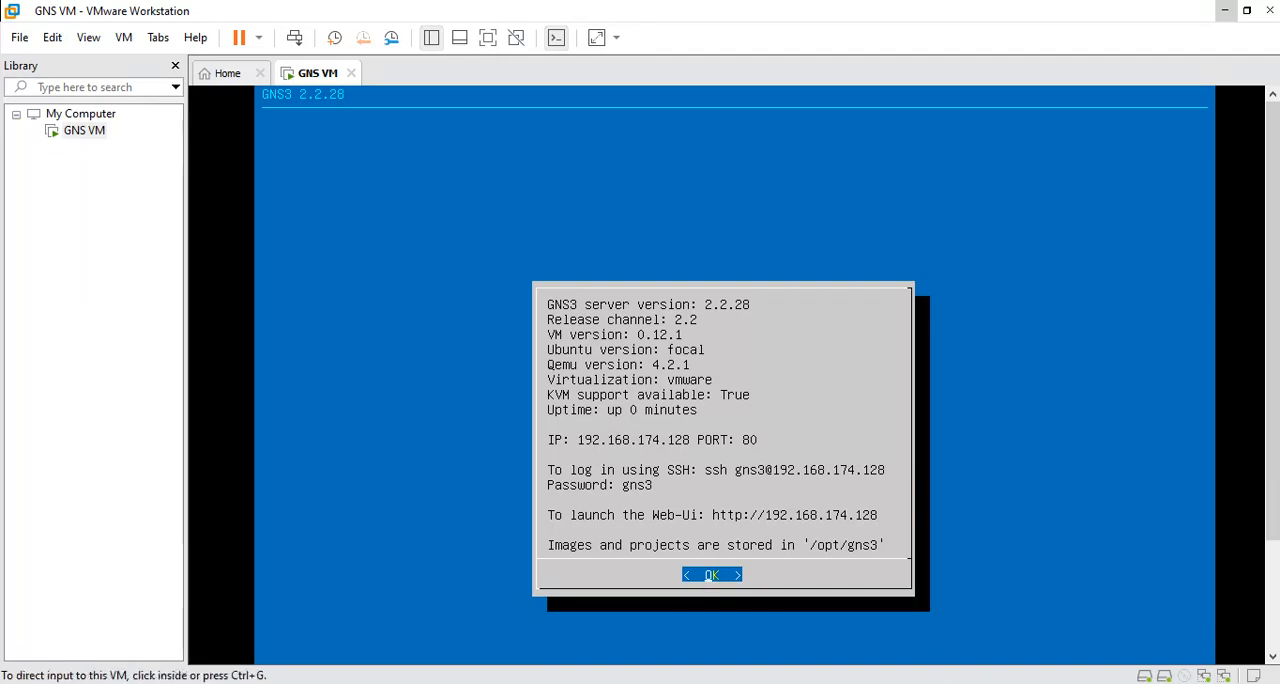
{"action": "left_click", "coordinate": [556, 683]}
{"action": "left_click", "coordinate": [1012, 637]}
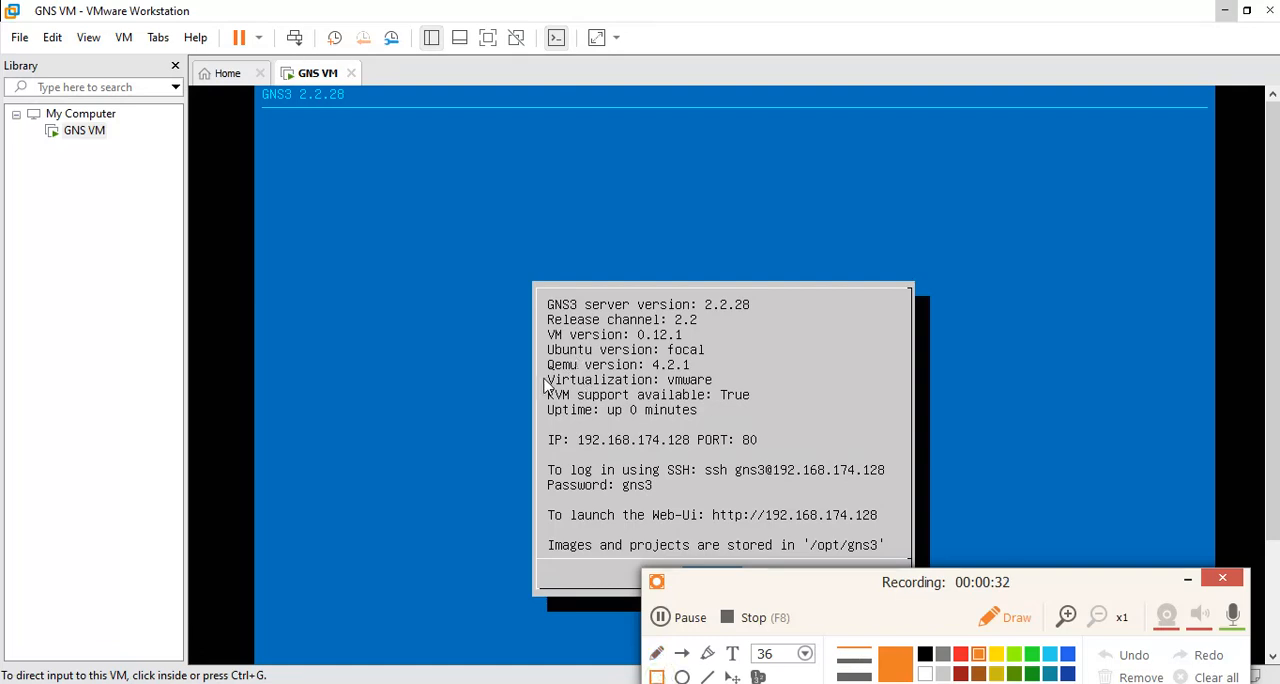
{"action": "left_click_drag", "start_coordinate": [540, 386], "coordinate": [789, 411]}
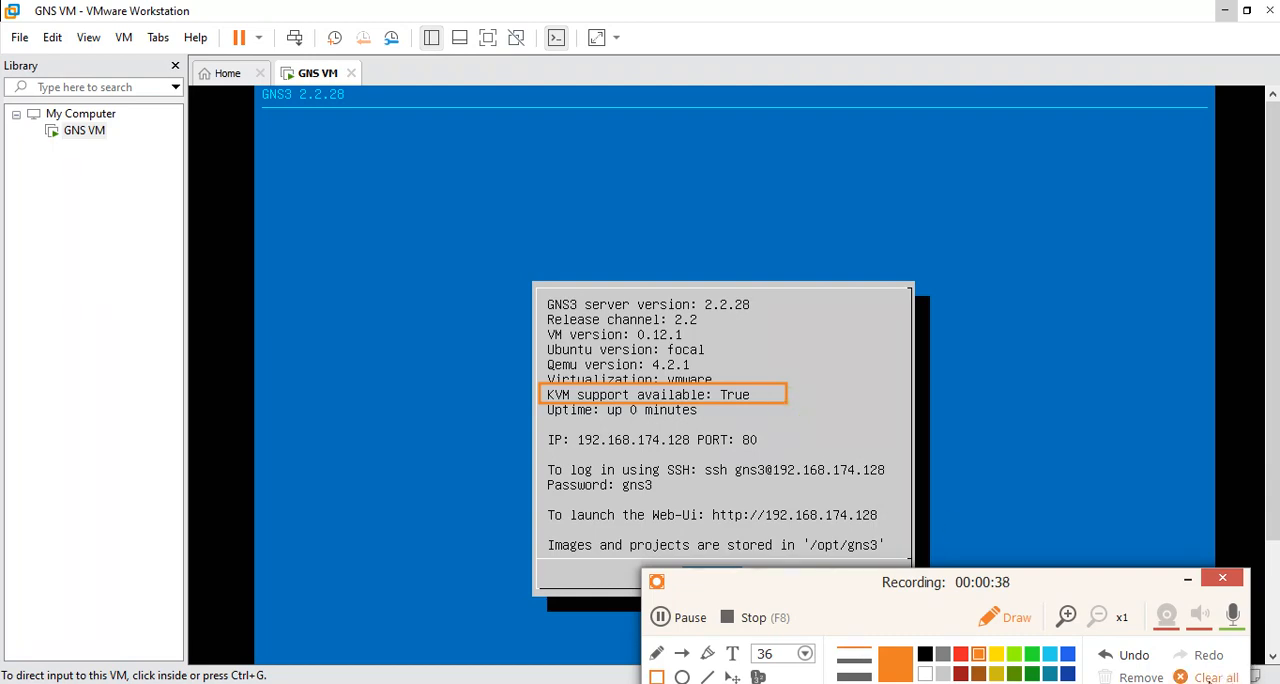
{"action": "left_click", "coordinate": [1210, 677]}
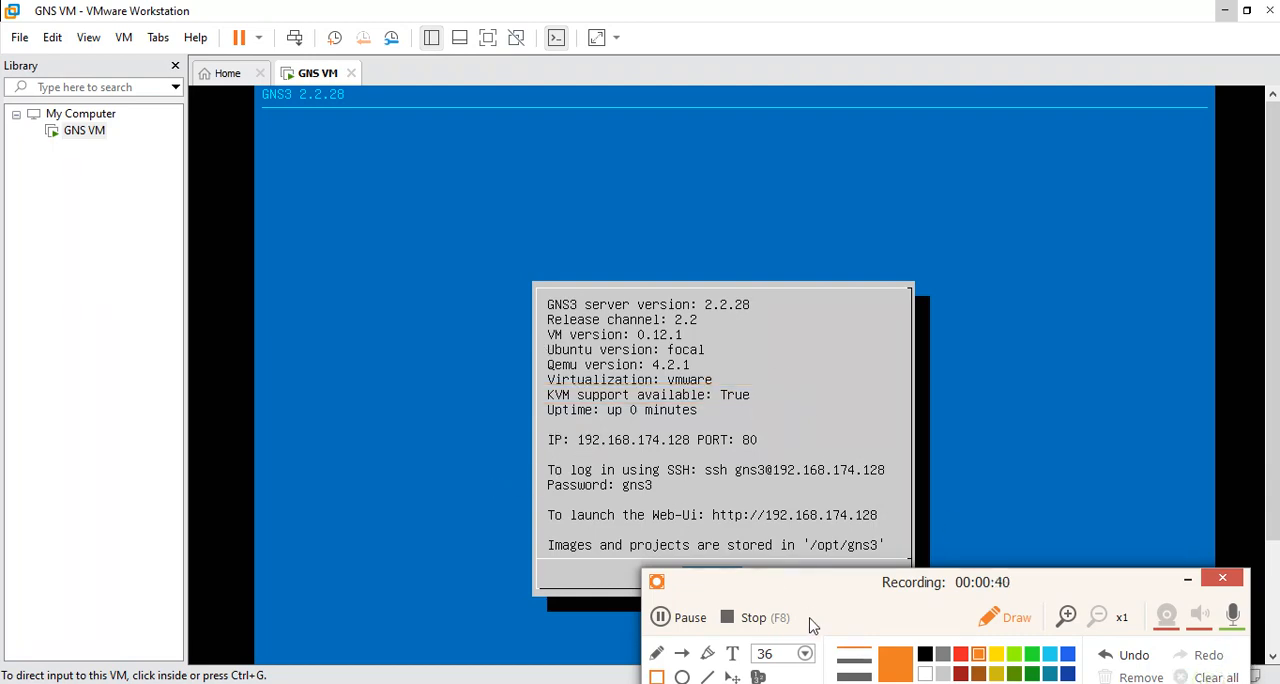
Examine the IP address, port and SSH login details shown in the GNS VM console.
{"action": "left_click", "coordinate": [657, 677]}
{"action": "left_click_drag", "start_coordinate": [541, 428], "coordinate": [793, 454]}
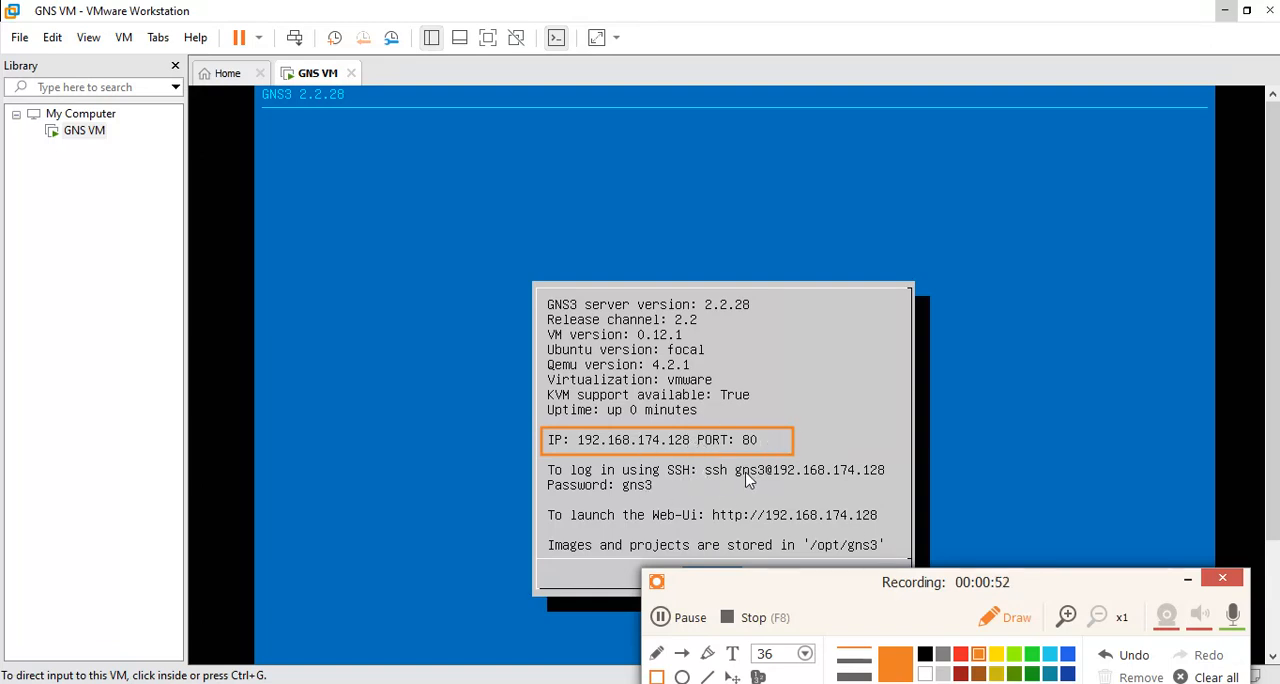
{"action": "mouse_move", "coordinate": [699, 458]}
{"action": "left_mouse_down"}
{"action": "mouse_move", "coordinate": [770, 488]}
{"action": "mouse_move", "coordinate": [909, 486]}
{"action": "left_mouse_up"}
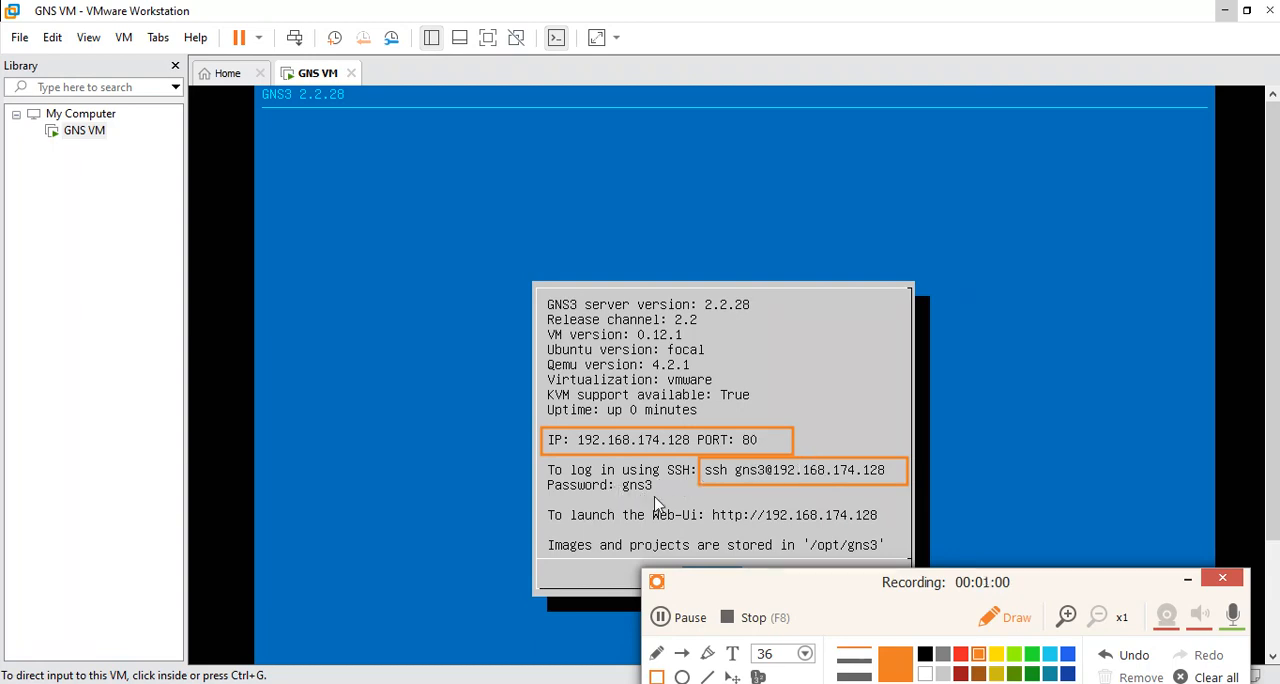
{"action": "left_click_drag", "start_coordinate": [666, 495], "coordinate": [614, 477]}
{"action": "left_click_drag", "start_coordinate": [775, 492], "coordinate": [770, 485]}
{"action": "left_click", "coordinate": [995, 655]}
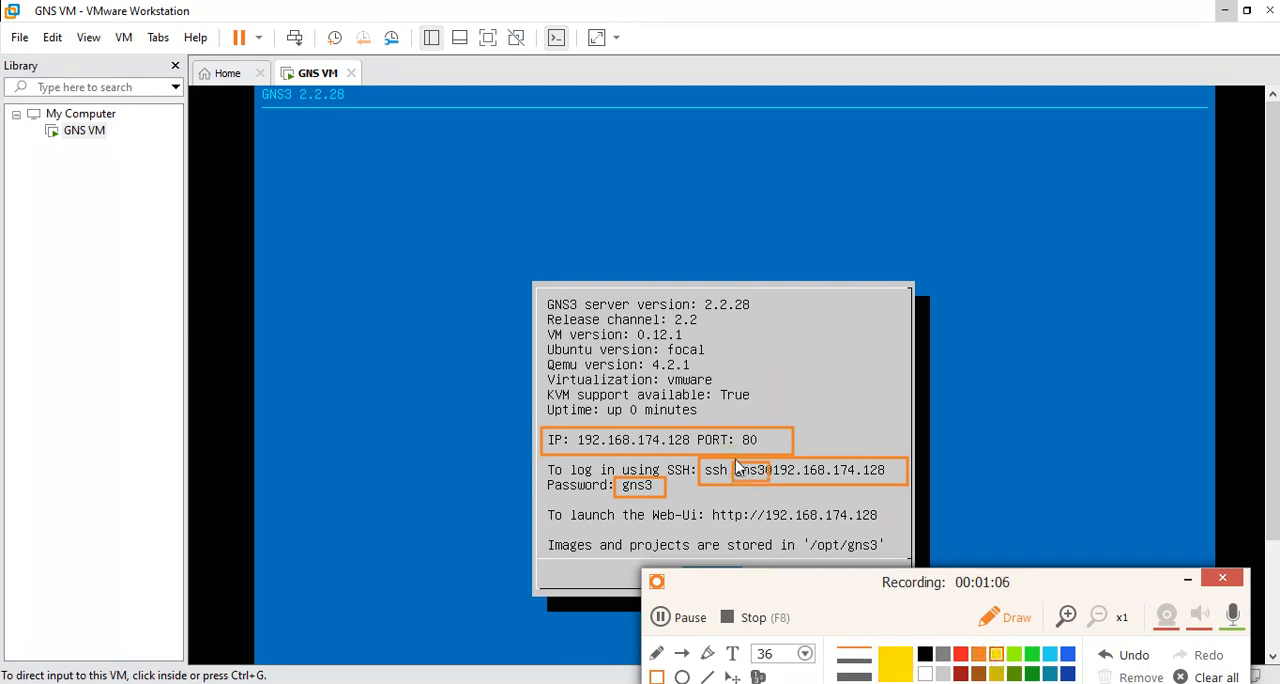
{"action": "left_click_drag", "start_coordinate": [757, 483], "coordinate": [769, 484]}
{"action": "left_click_drag", "start_coordinate": [616, 478], "coordinate": [668, 496]}
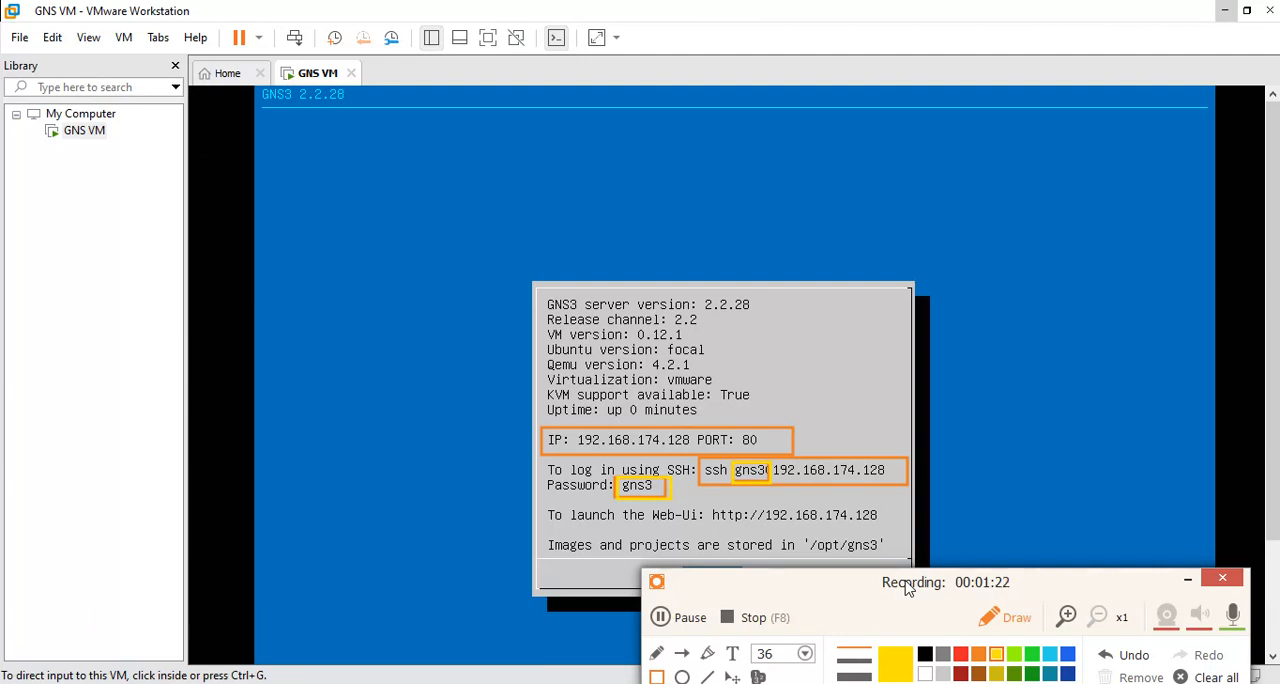
{"action": "left_click", "coordinate": [1215, 677]}
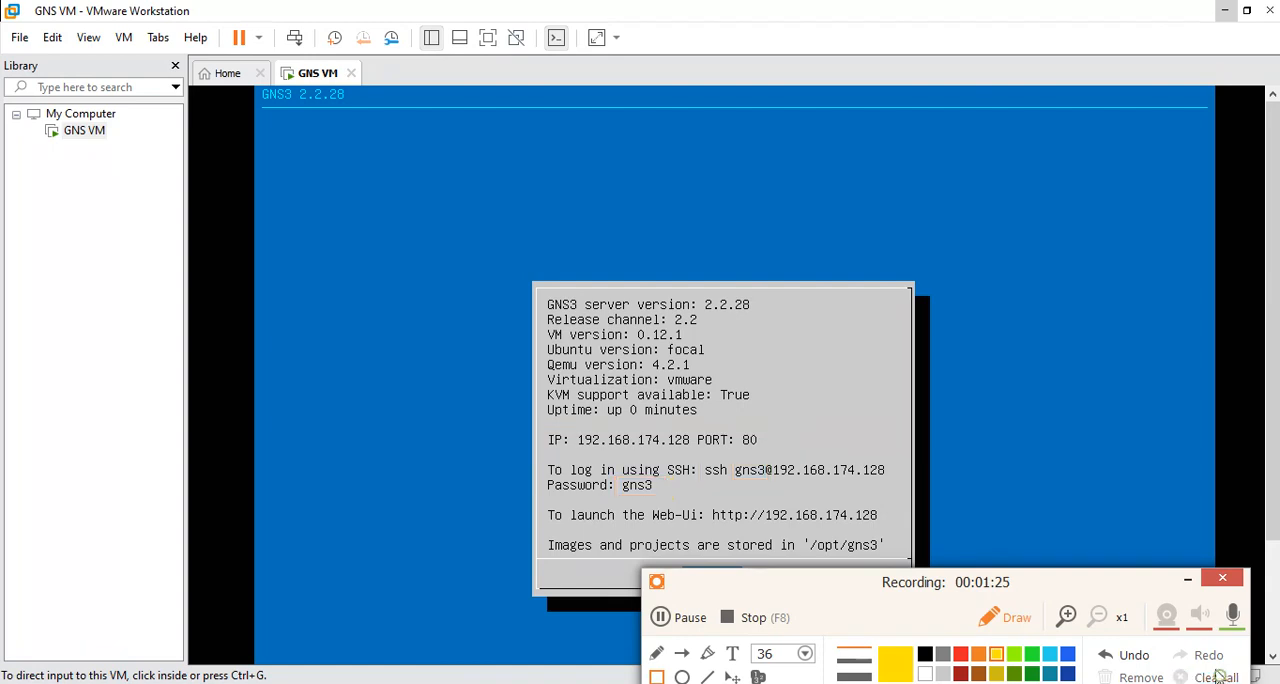
{"action": "left_click", "coordinate": [1189, 578]}
{"action": "key", "text": "ctrl+alt"}
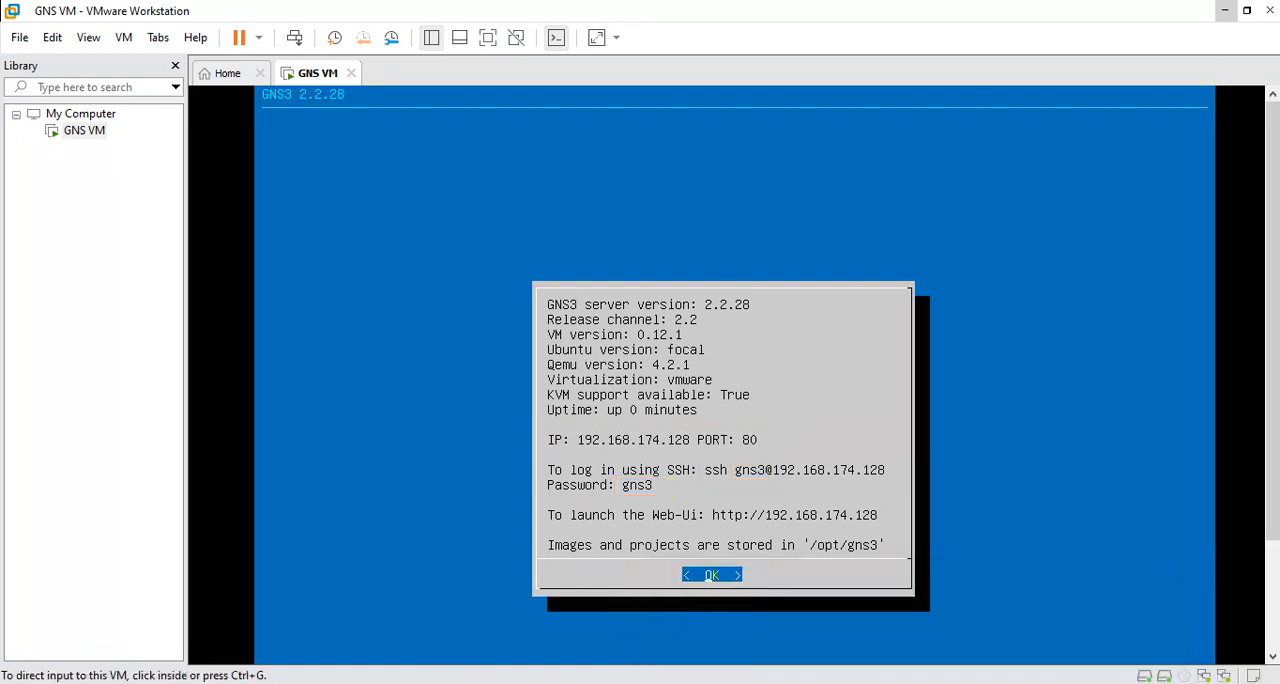
{"action": "key", "text": "ctrl+alt"}
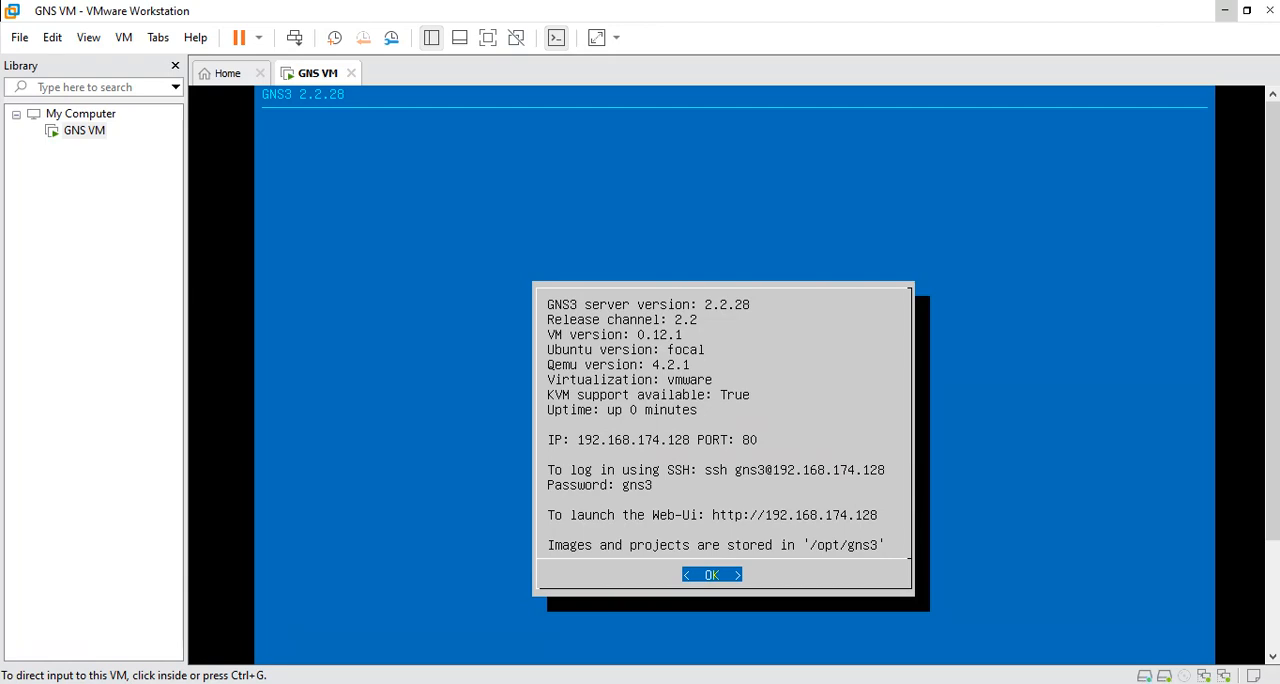
Switch to the Notepad notes and add the VM address 192.168.174.128 below the last instruction.
{"action": "key", "text": "alt+Tab"}
{"action": "left_click", "coordinate": [1040, 461]}
{"action": "key", "text": "Return"}
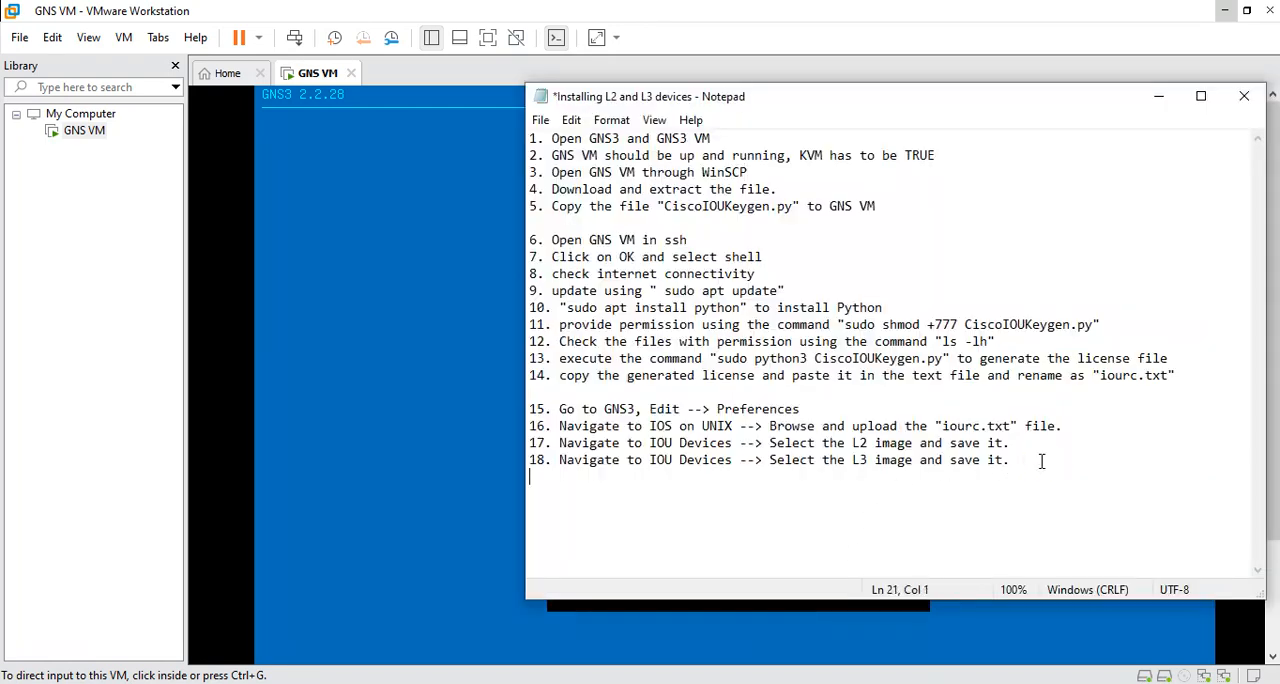
{"action": "type", "text": "192.168.174."}
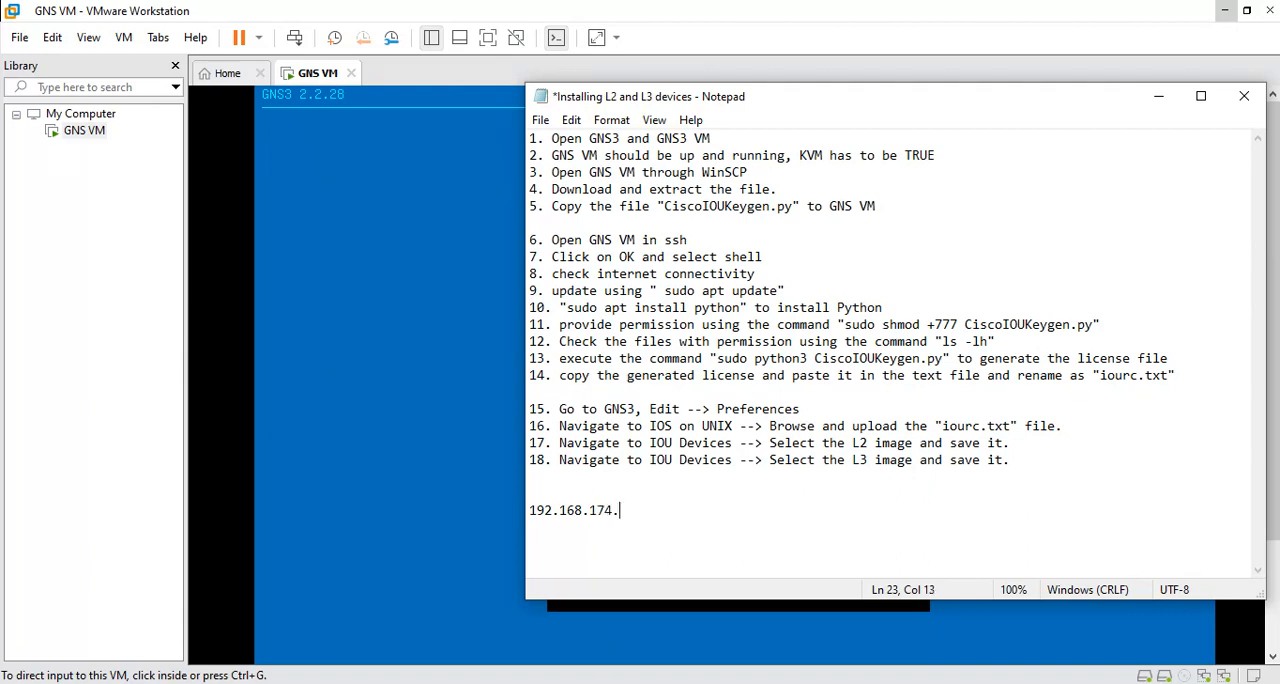
{"action": "type", "text": "128"}
Copy the address 192.168.174.128 from the notes.
{"action": "left_click_drag", "start_coordinate": [1026, 459], "coordinate": [529, 138]}
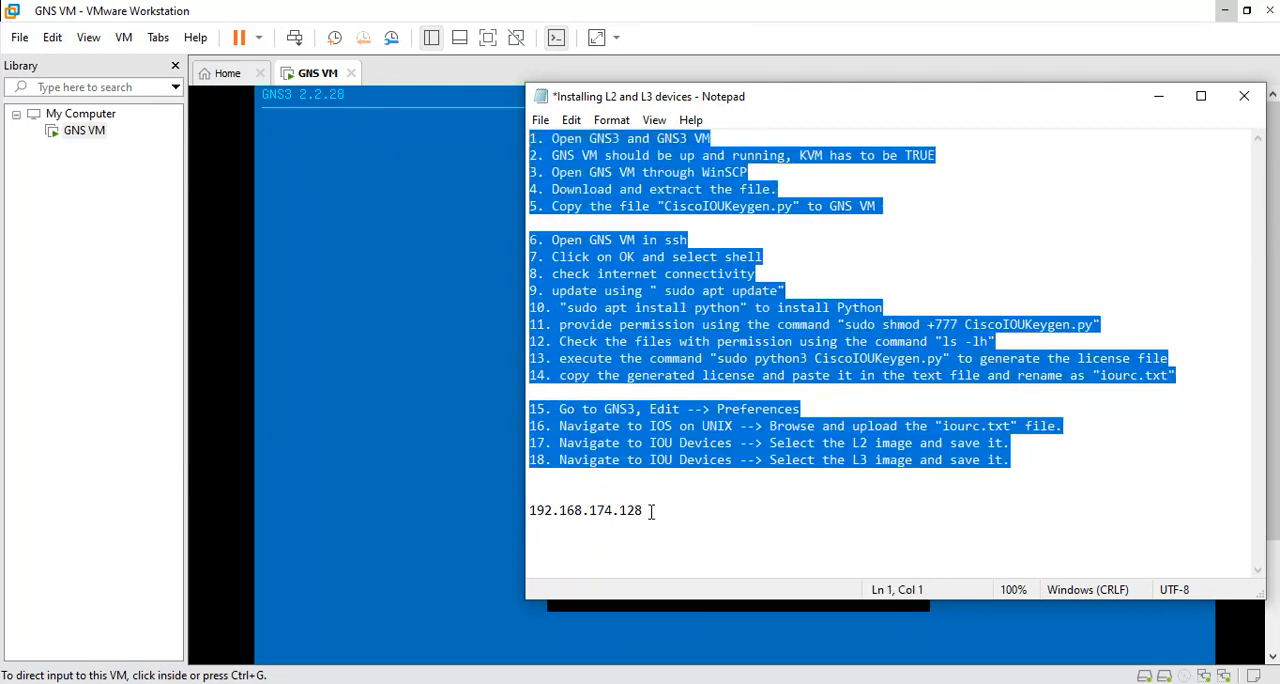
{"action": "left_click_drag", "start_coordinate": [651, 511], "coordinate": [529, 511]}
{"action": "right_click", "coordinate": [578, 518]}
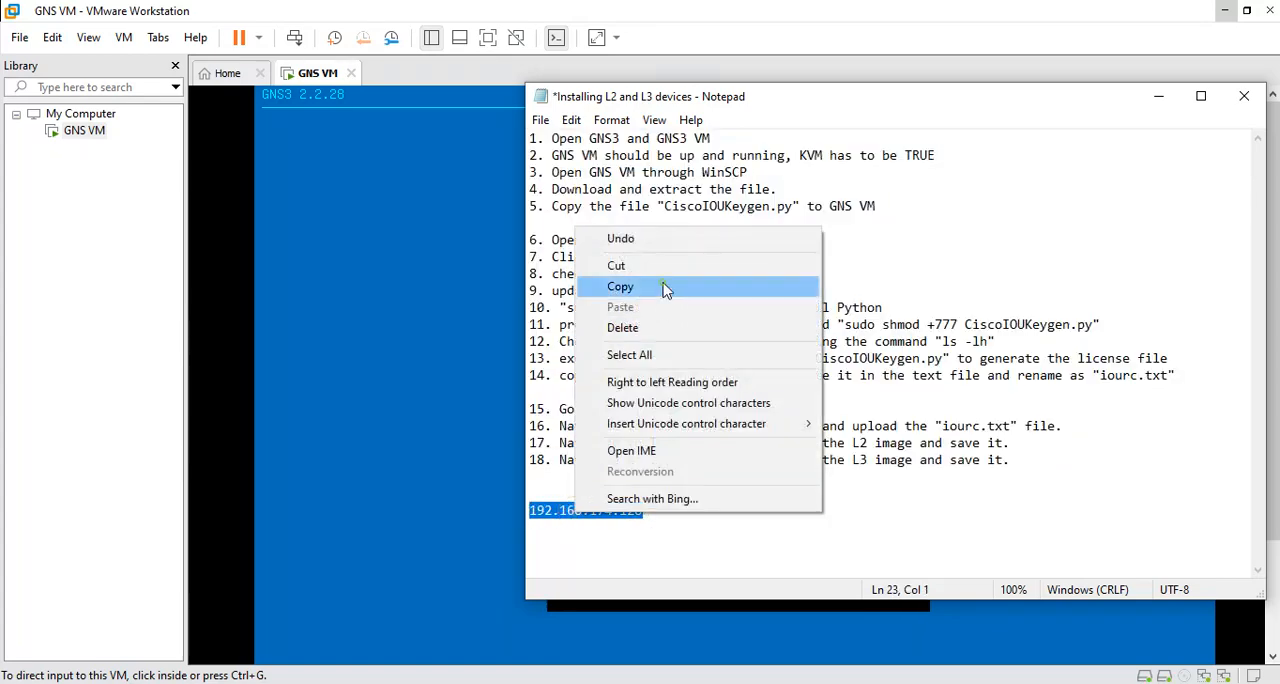
{"action": "left_click", "coordinate": [663, 290]}
Open WinSCP and set the new SFTP session's host name to 192.168.174.128.
{"action": "type", "text": "winsc"}
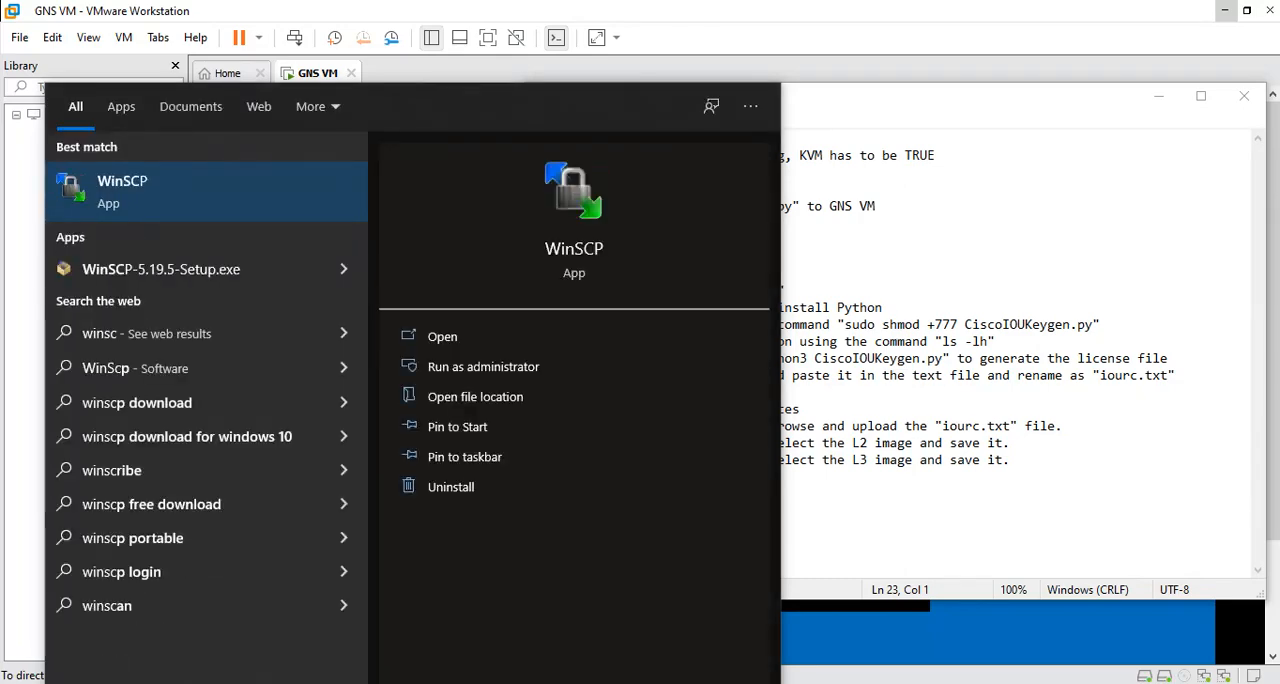
{"action": "key", "text": "Return"}
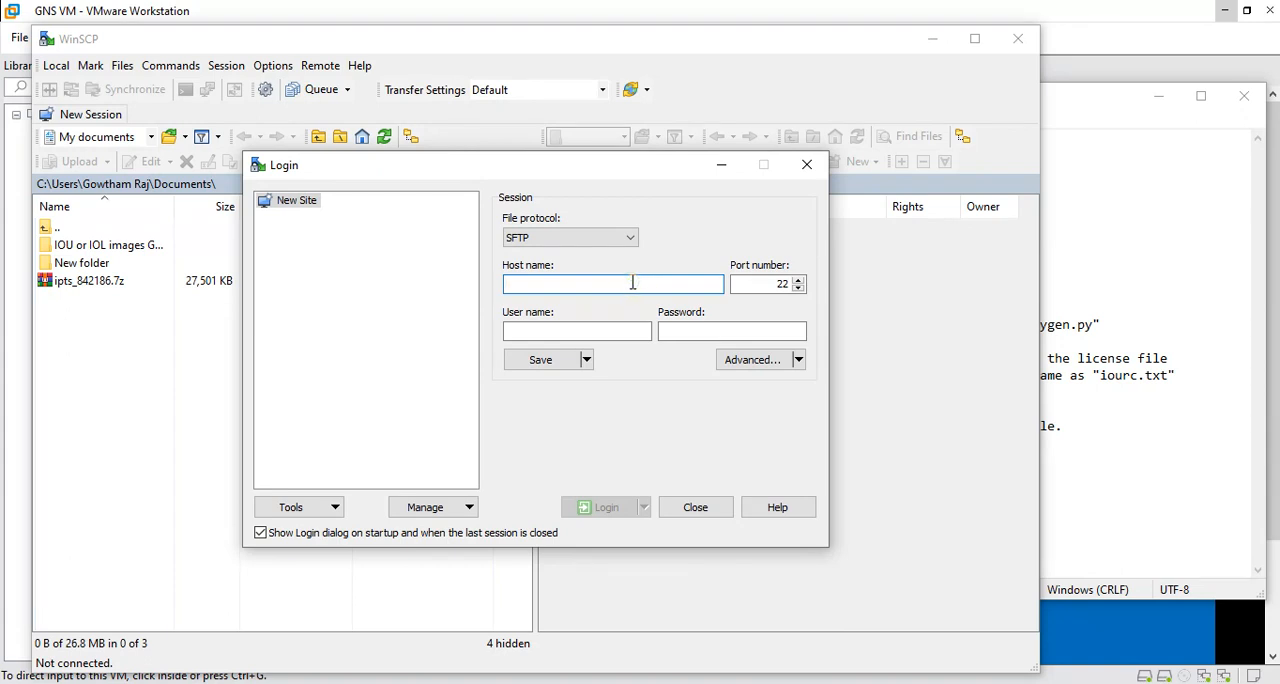
{"action": "type", "text": "192.168.174.128"}
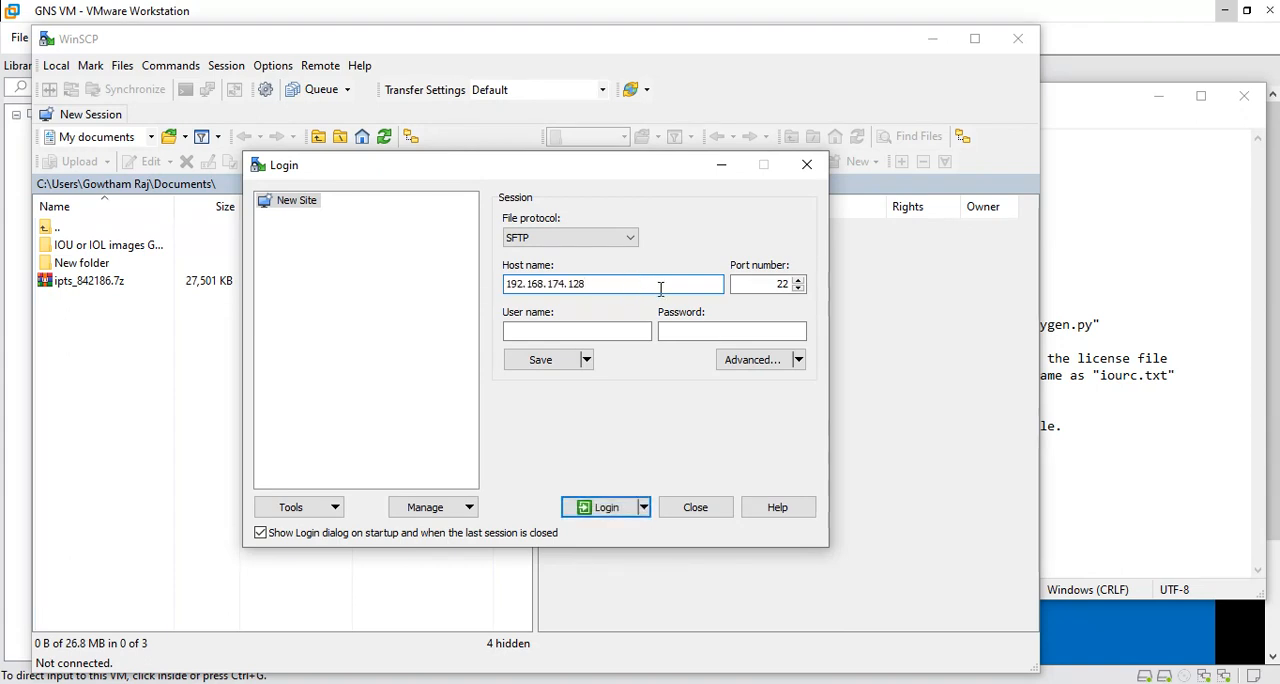
Log in to the VM with user name gns3 and the account password, accepting the server's host key.
{"action": "left_click", "coordinate": [636, 331]}
{"action": "type", "text": "gns3"}
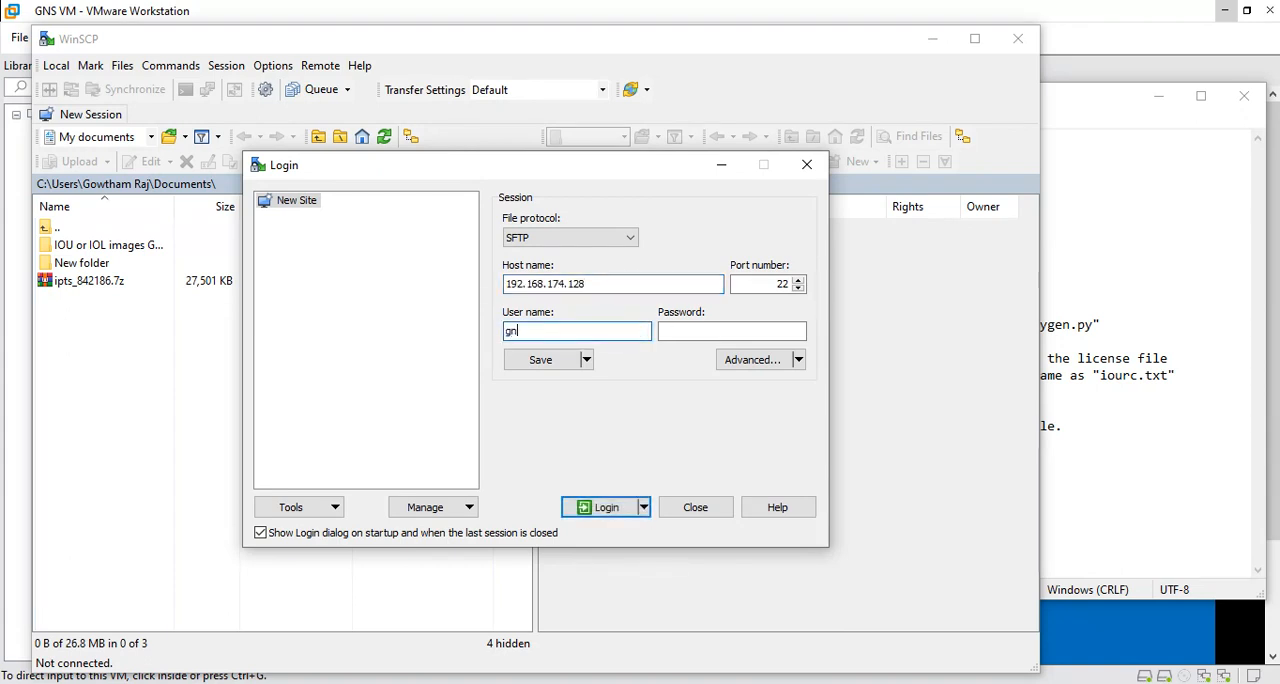
{"action": "key", "text": "Tab"}
{"action": "type", "text": "gns3"}
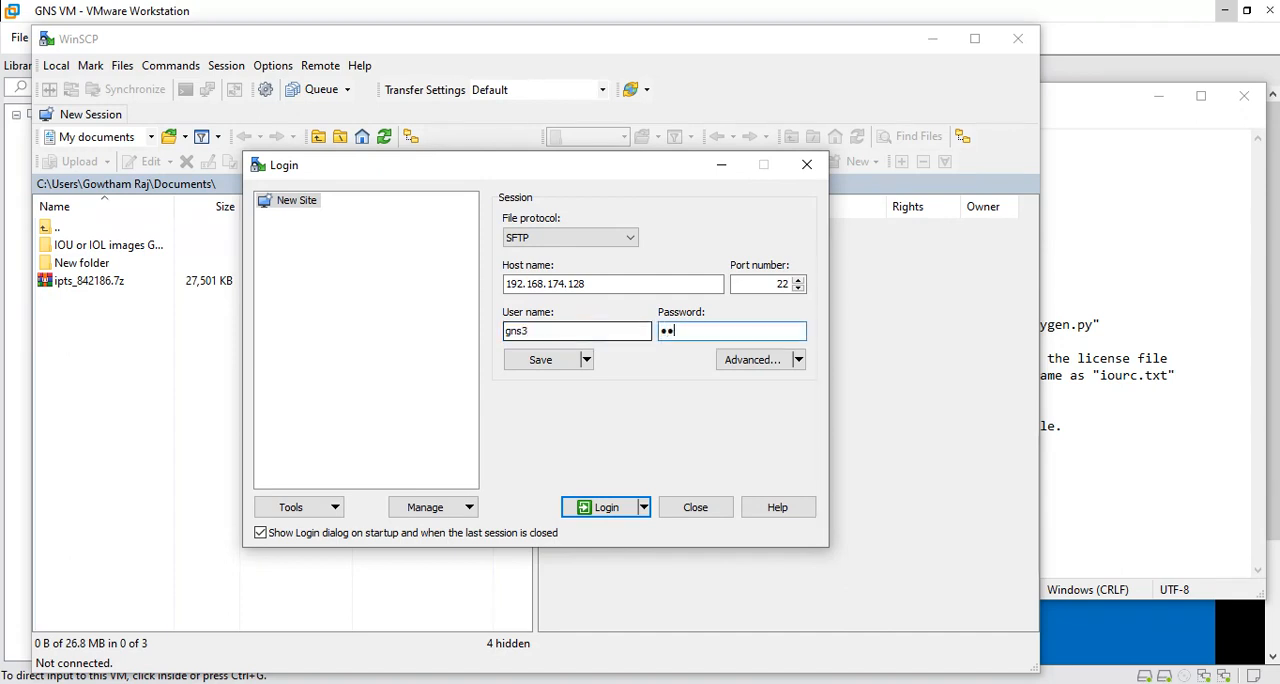
{"action": "left_click", "coordinate": [606, 507]}
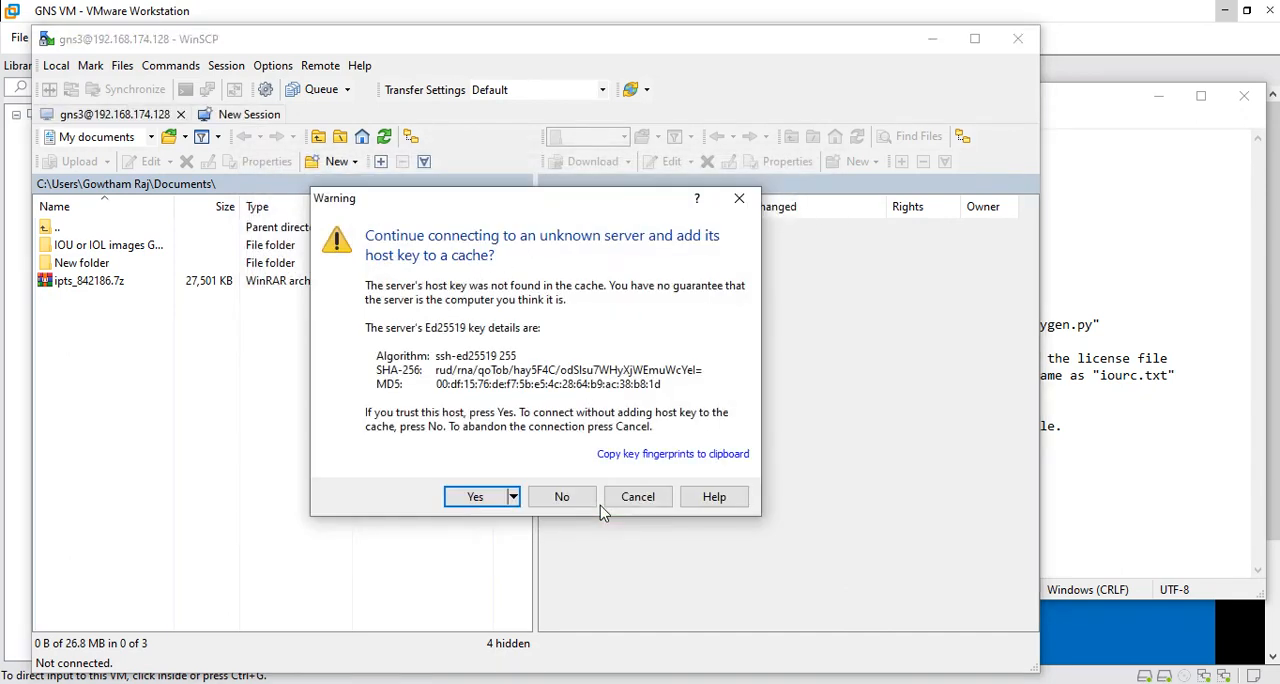
{"action": "left_click", "coordinate": [474, 497]}
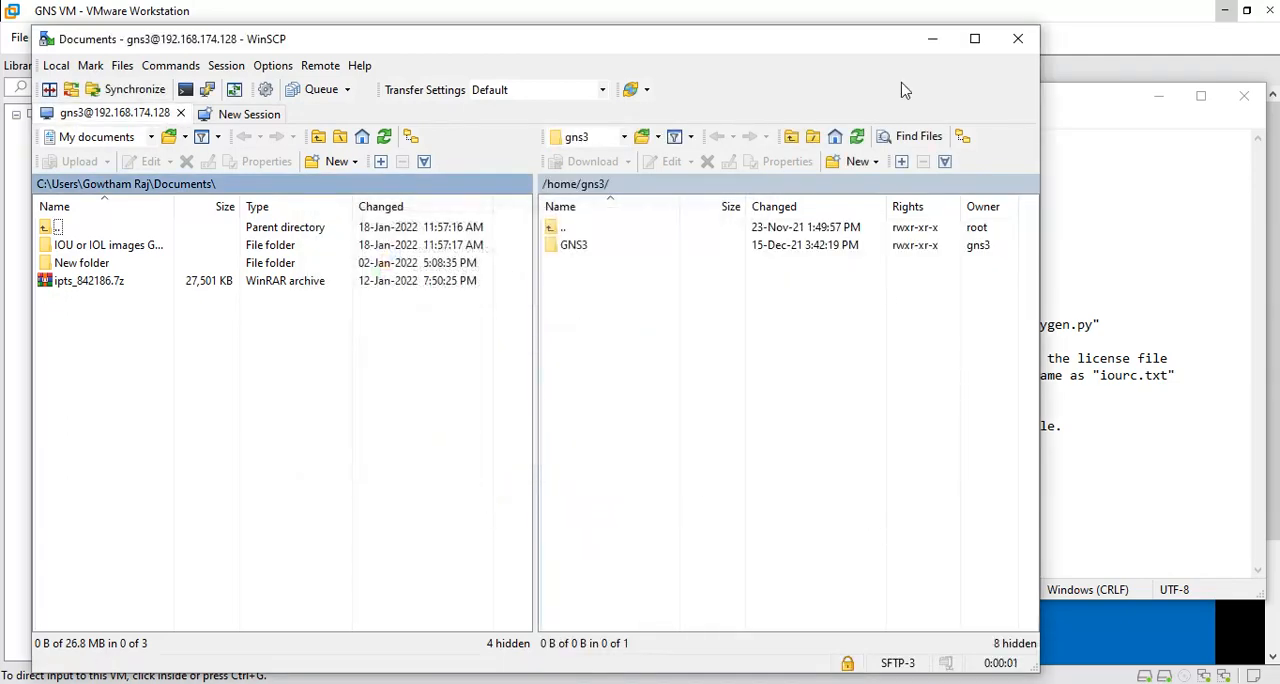
Maximize WinSCP and open the local folder IOU or IOL images GNS3\IOU images GNS3.
{"action": "left_click", "coordinate": [975, 38]}
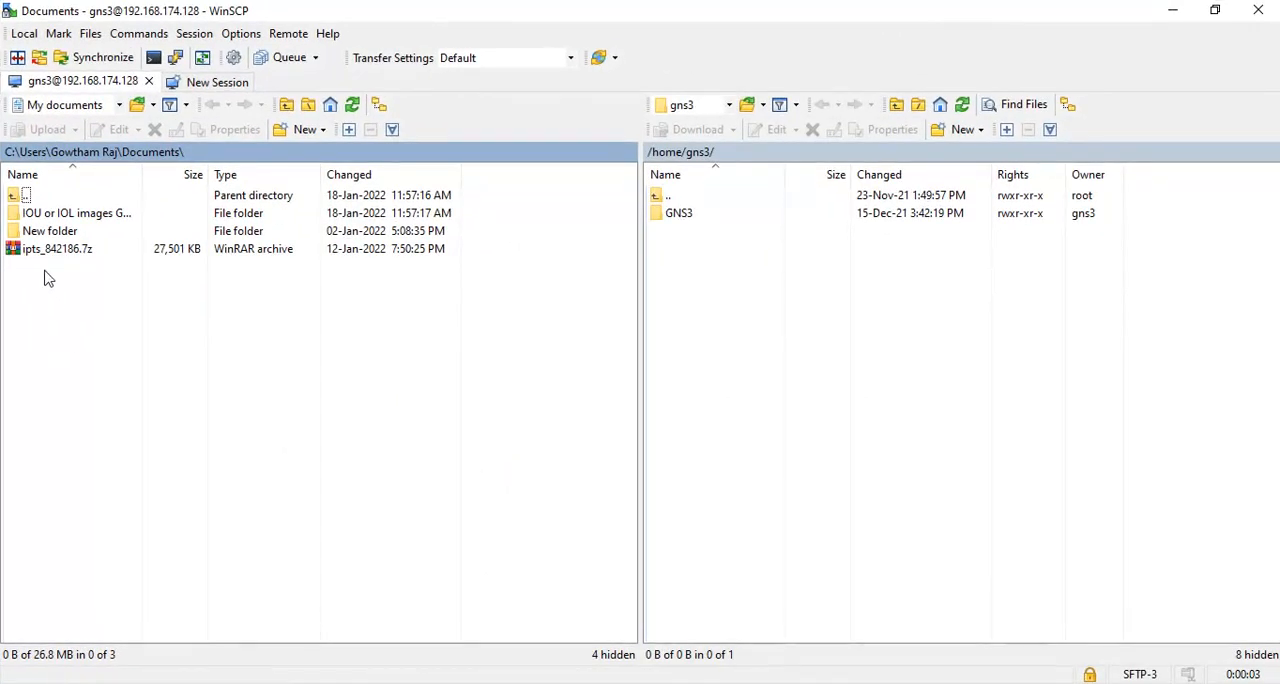
{"action": "double_click", "coordinate": [53, 218]}
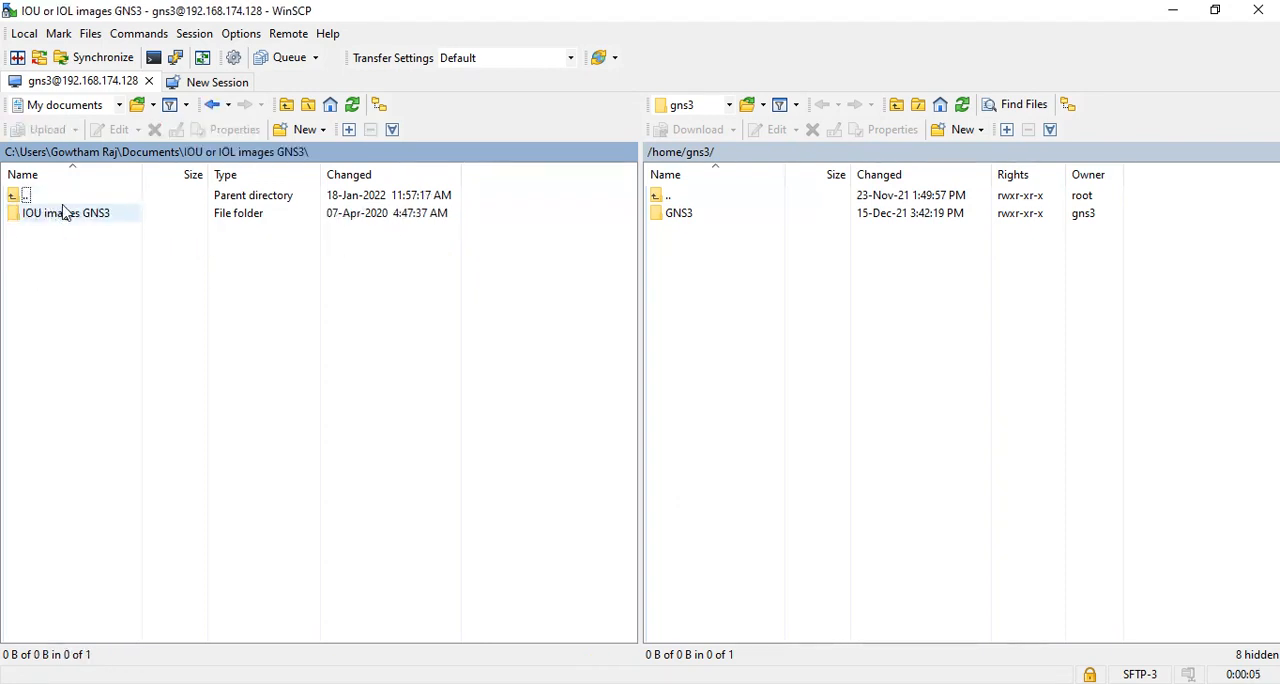
{"action": "double_click", "coordinate": [63, 213]}
{"action": "left_click", "coordinate": [65, 213]}
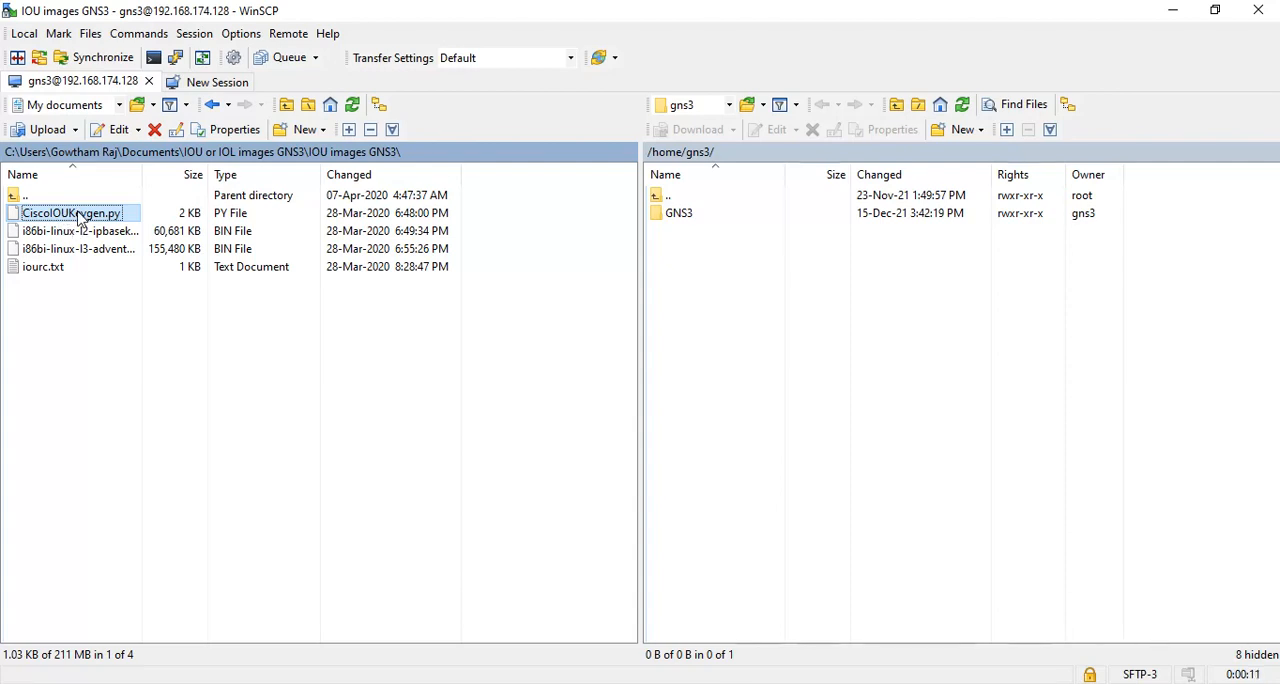
{"action": "left_click_drag", "start_coordinate": [80, 217], "coordinate": [737, 283]}
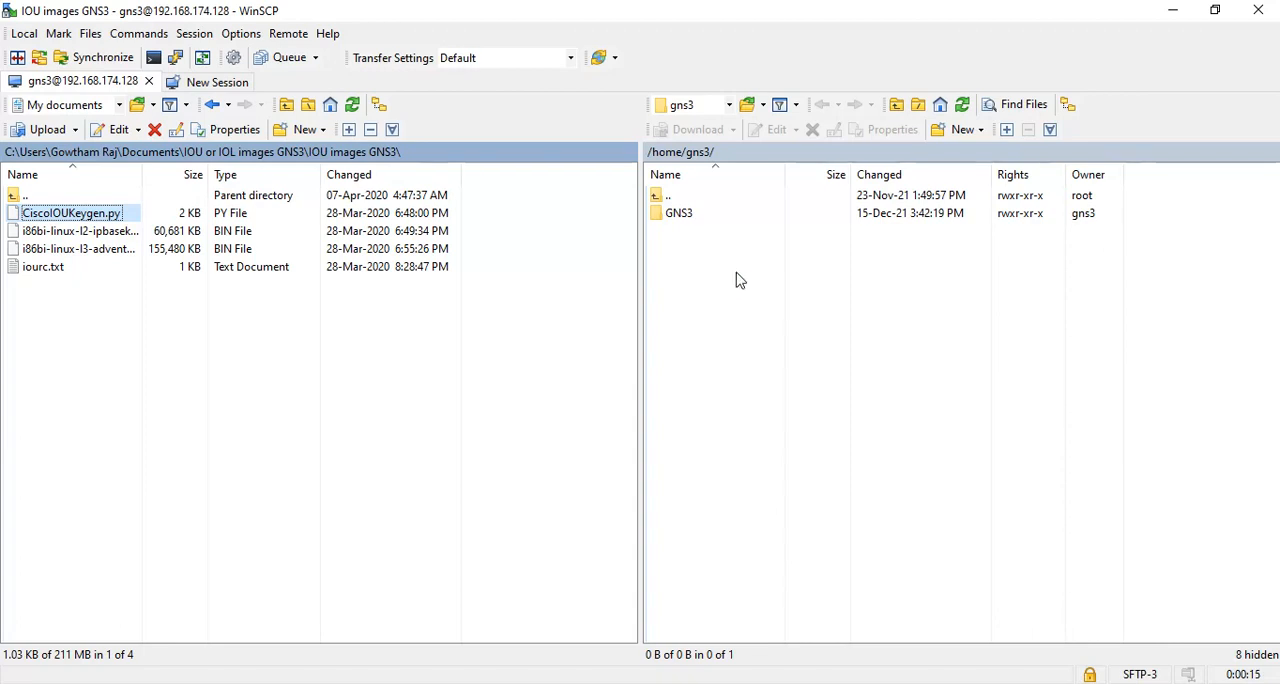
{"action": "double_click", "coordinate": [690, 218]}
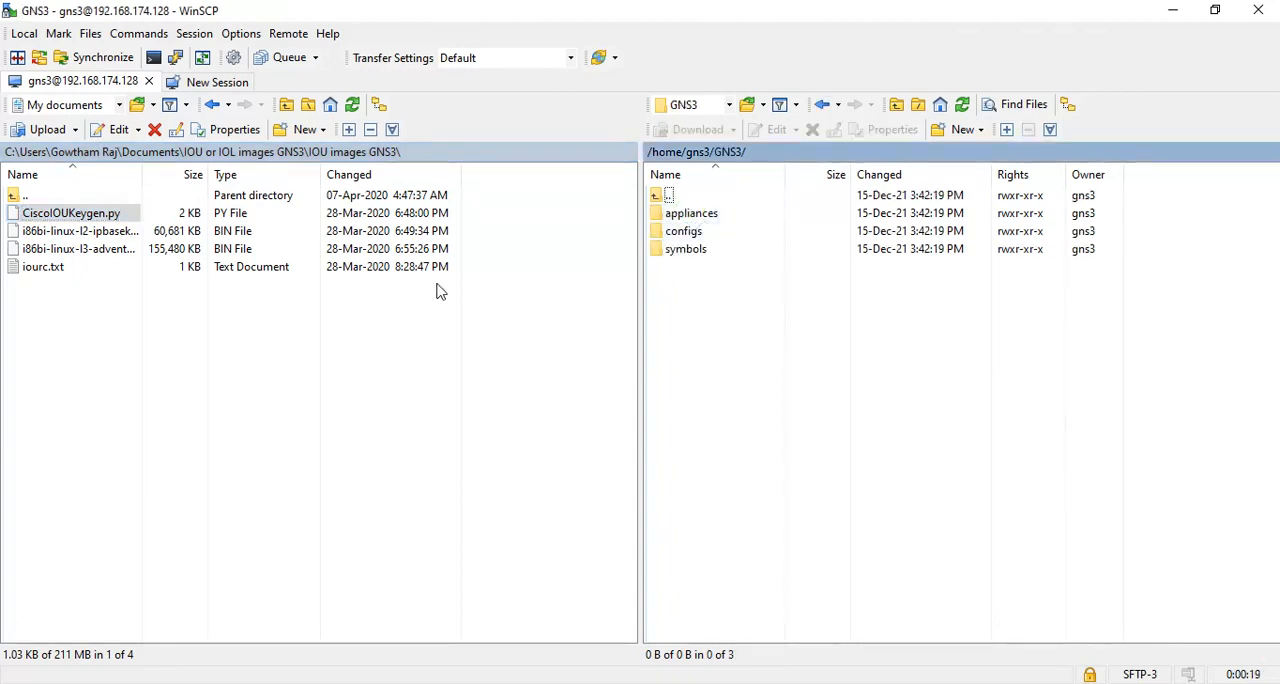
{"action": "left_click", "coordinate": [877, 683]}
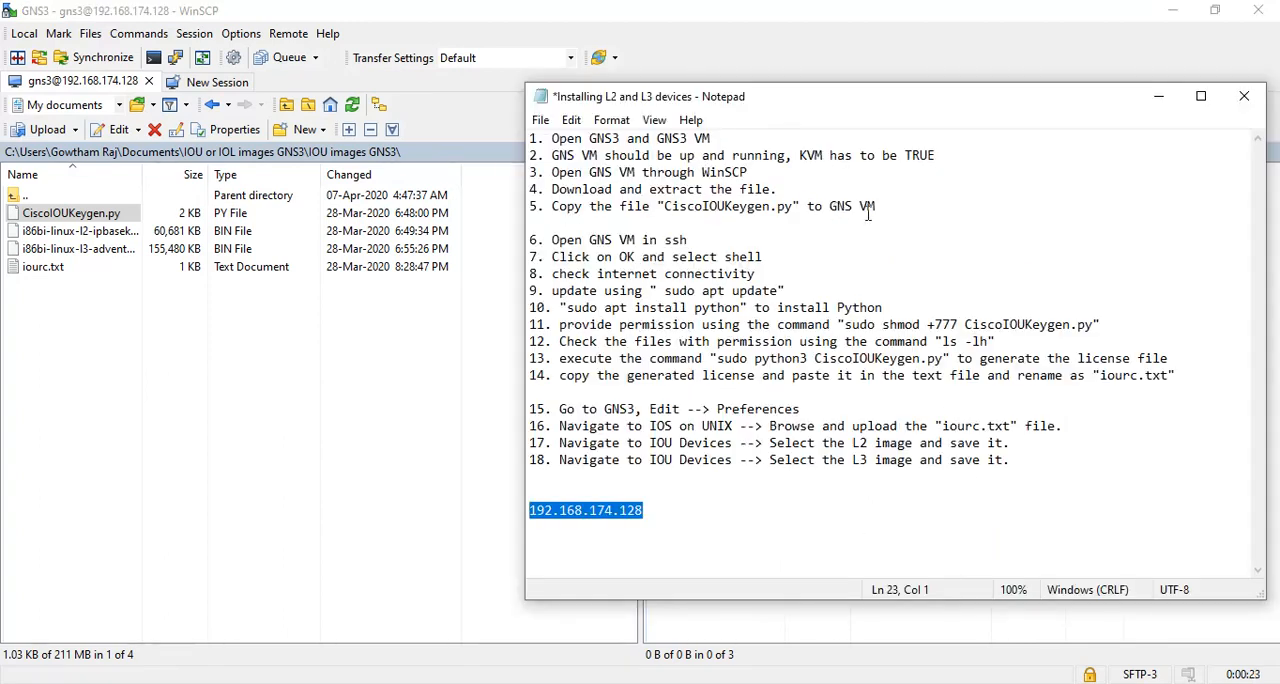
{"action": "left_click", "coordinate": [453, 378]}
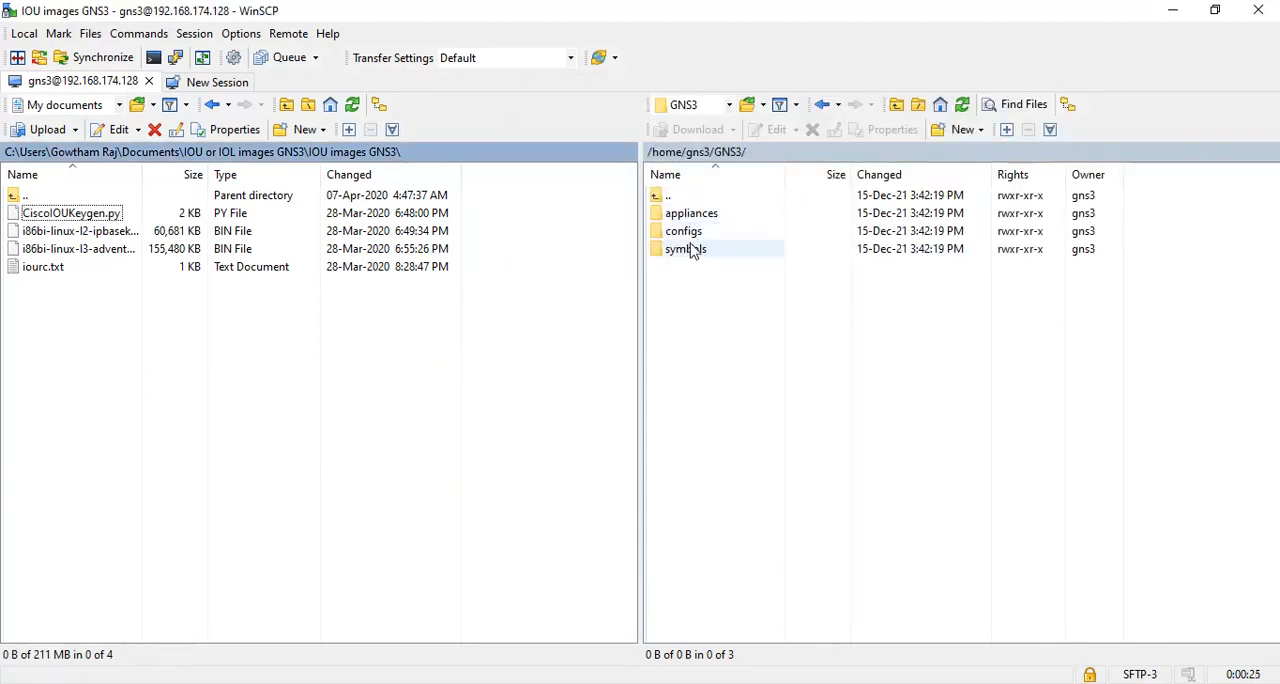
{"action": "double_click", "coordinate": [689, 197]}
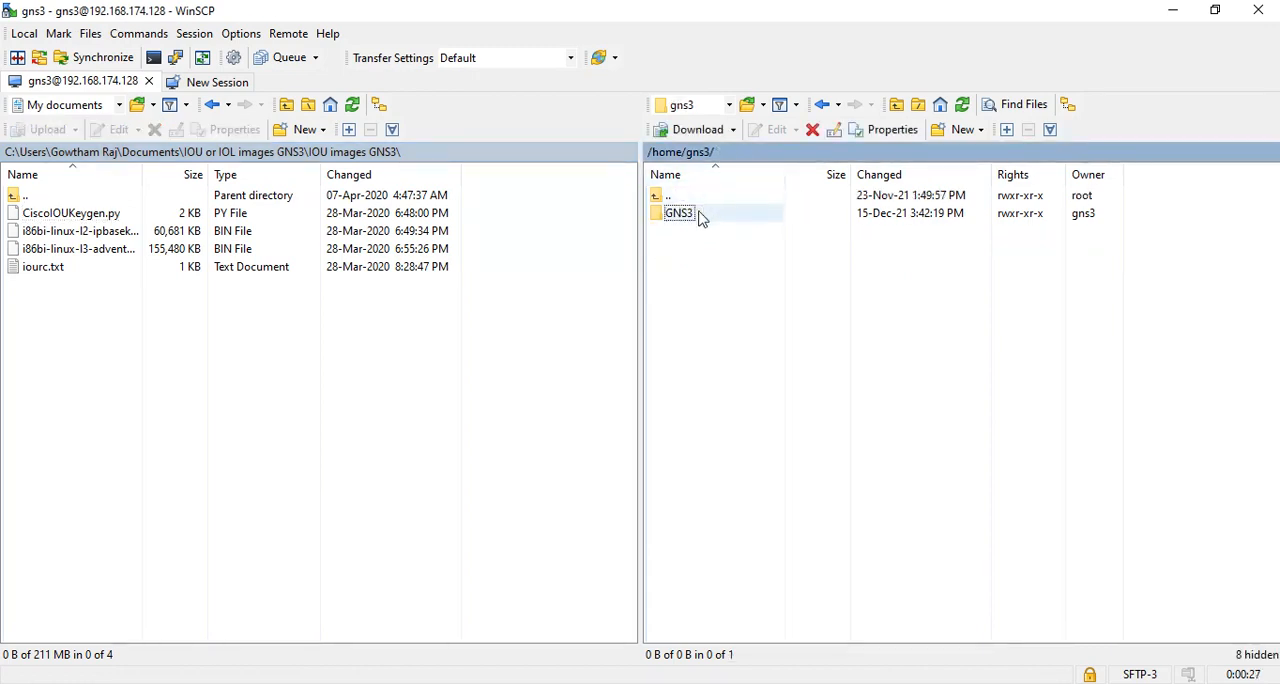
Upload CiscoIOUKeygen.py to the remote directory /home/gns3/ and return to the Notepad instructions.
{"action": "left_click", "coordinate": [78, 216]}
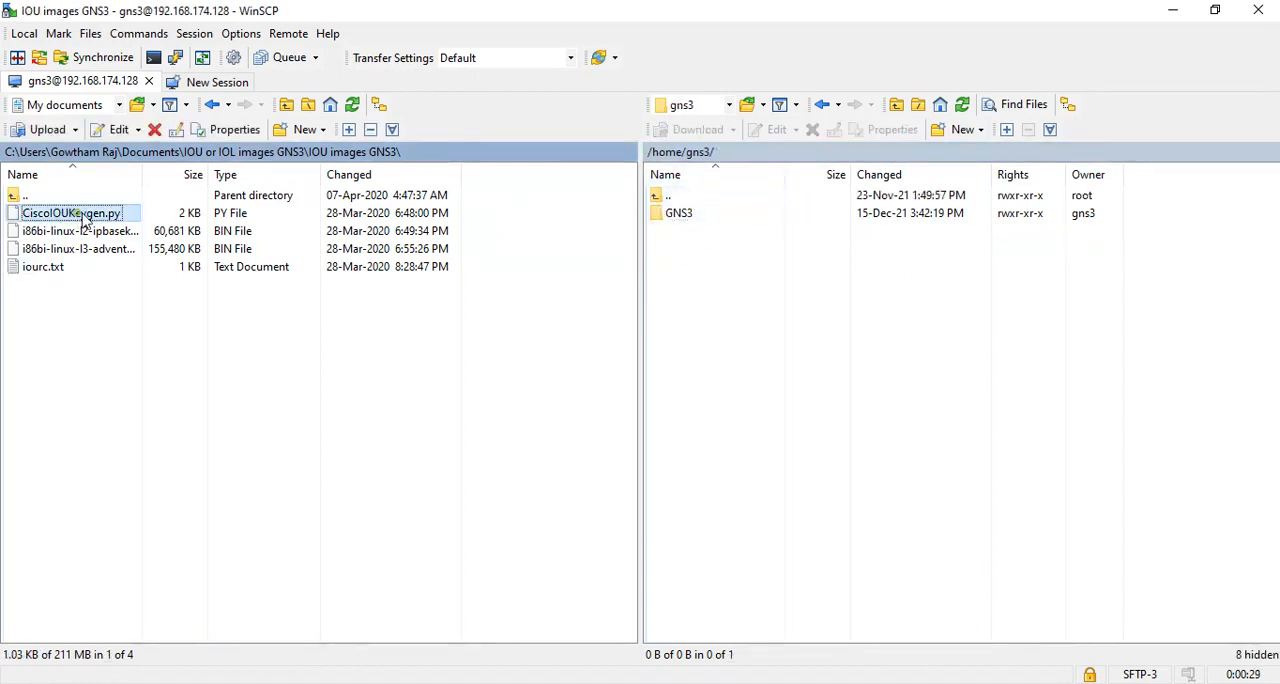
{"action": "left_click_drag", "start_coordinate": [86, 220], "coordinate": [749, 314]}
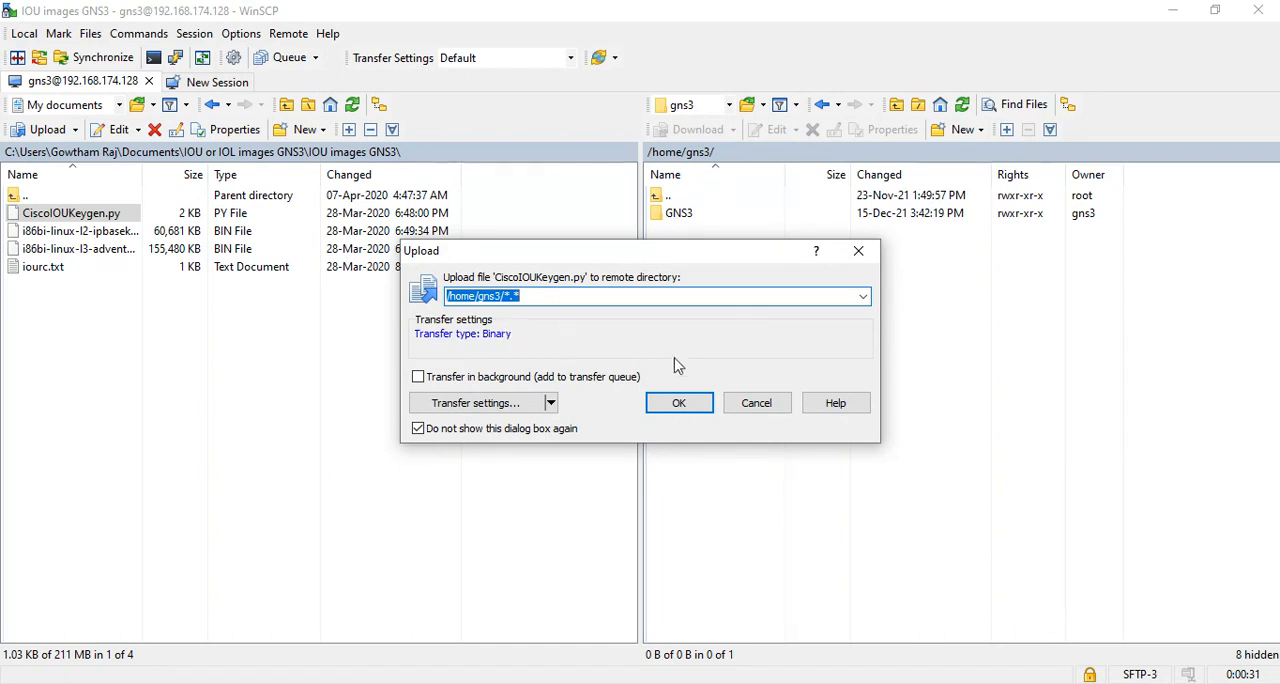
{"action": "left_click", "coordinate": [683, 405]}
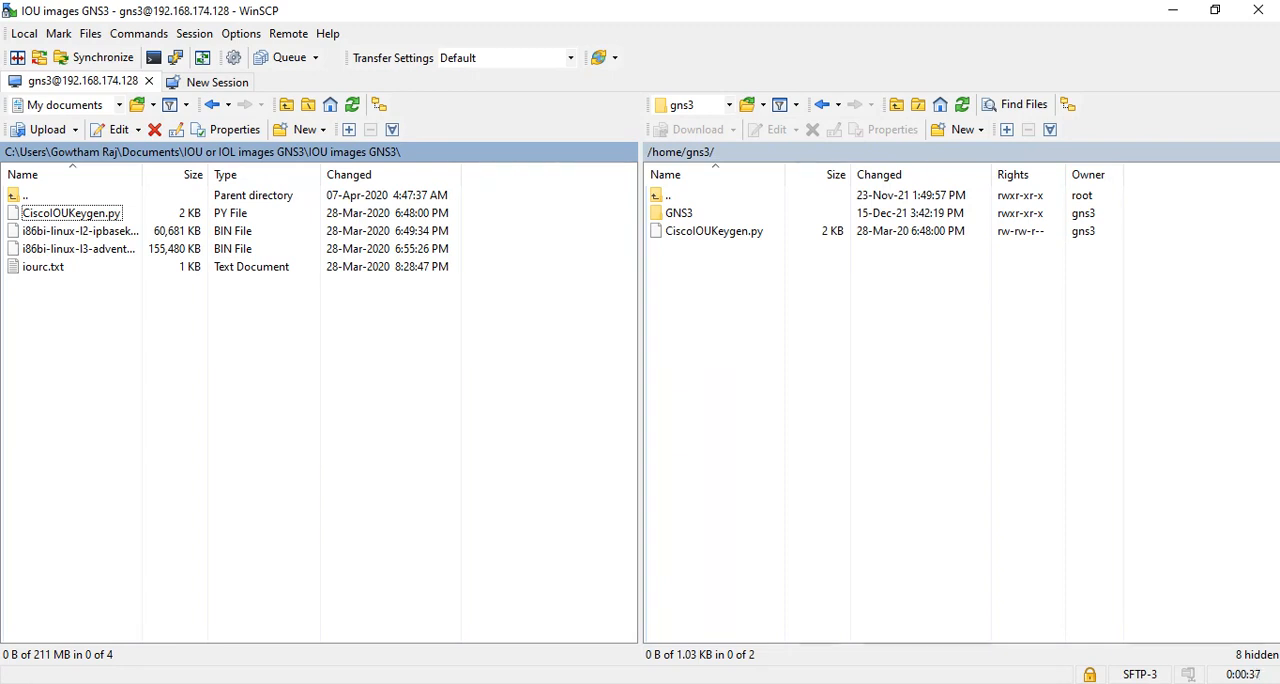
{"action": "left_click", "coordinate": [684, 682]}
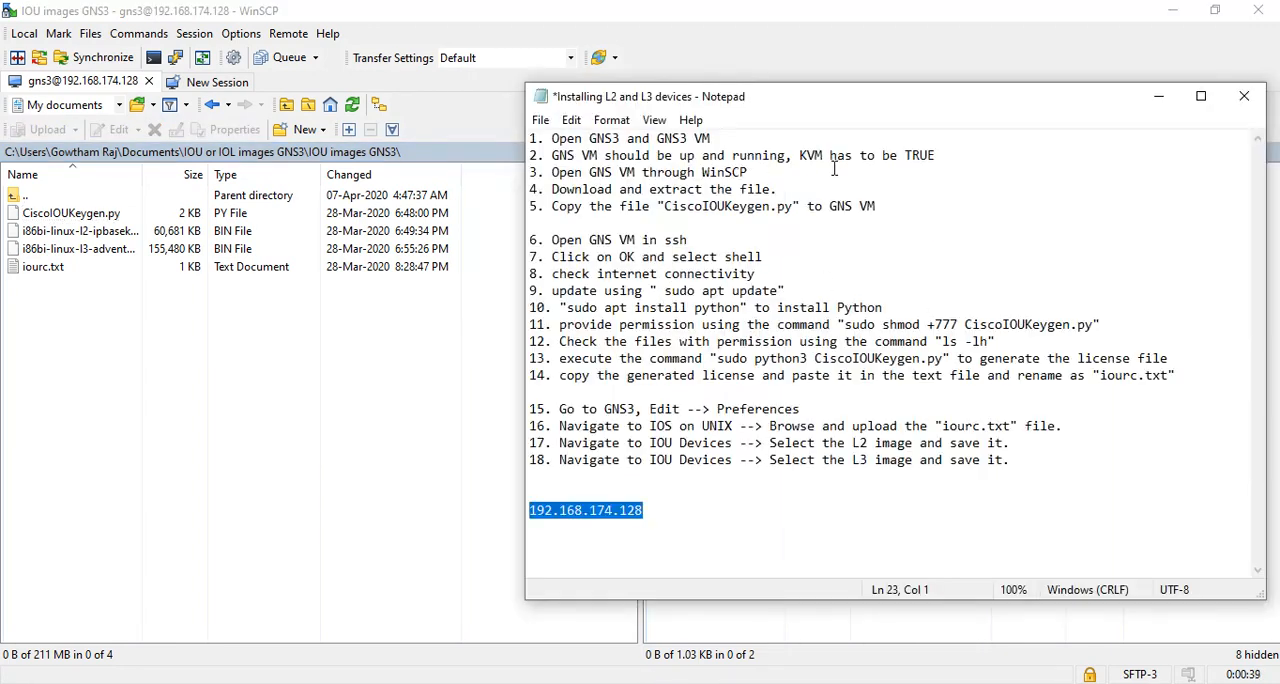
Review the instruction to open the GNS VM in SSH, and launch PuTTY from the WinSCP session.
{"action": "left_click", "coordinate": [550, 219]}
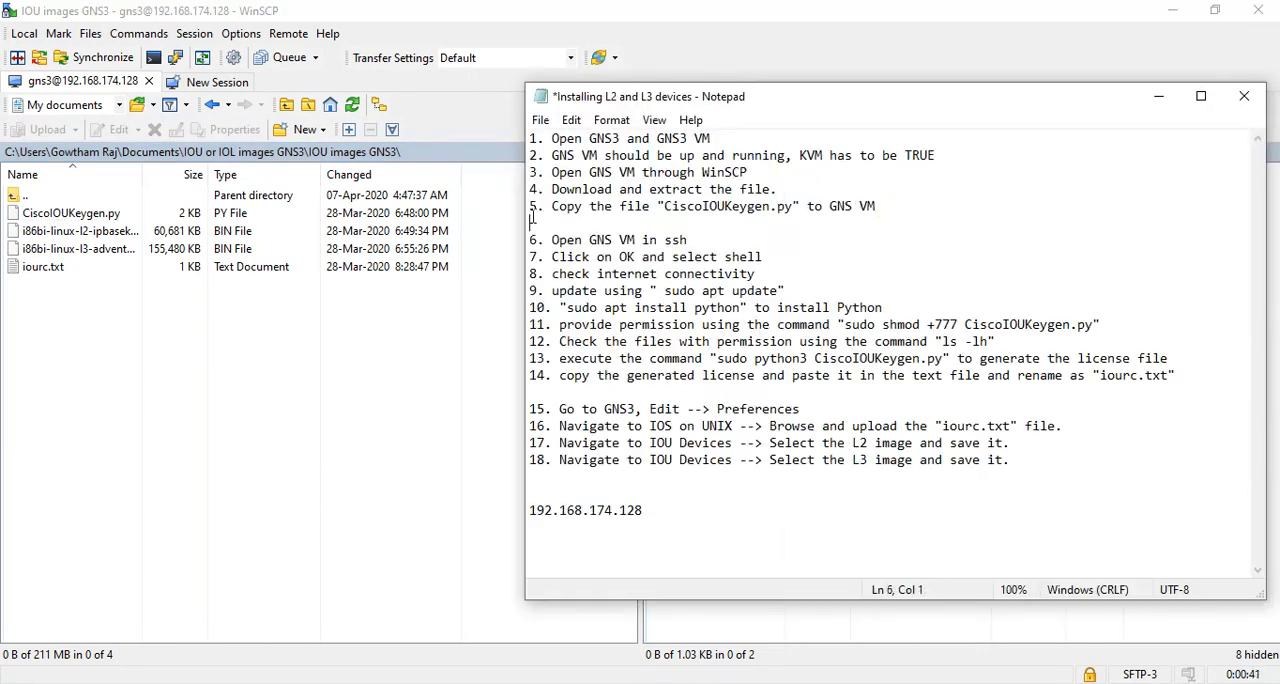
{"action": "left_click_drag", "start_coordinate": [550, 240], "coordinate": [726, 247]}
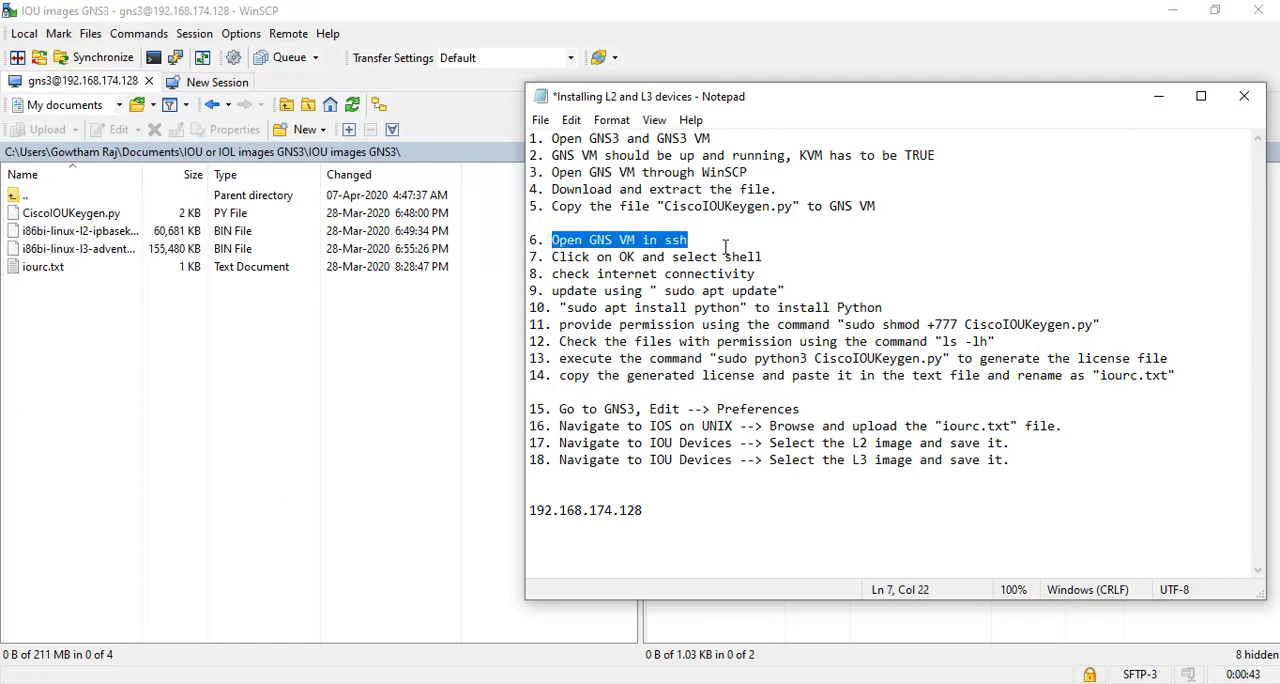
{"action": "left_click", "coordinate": [369, 391]}
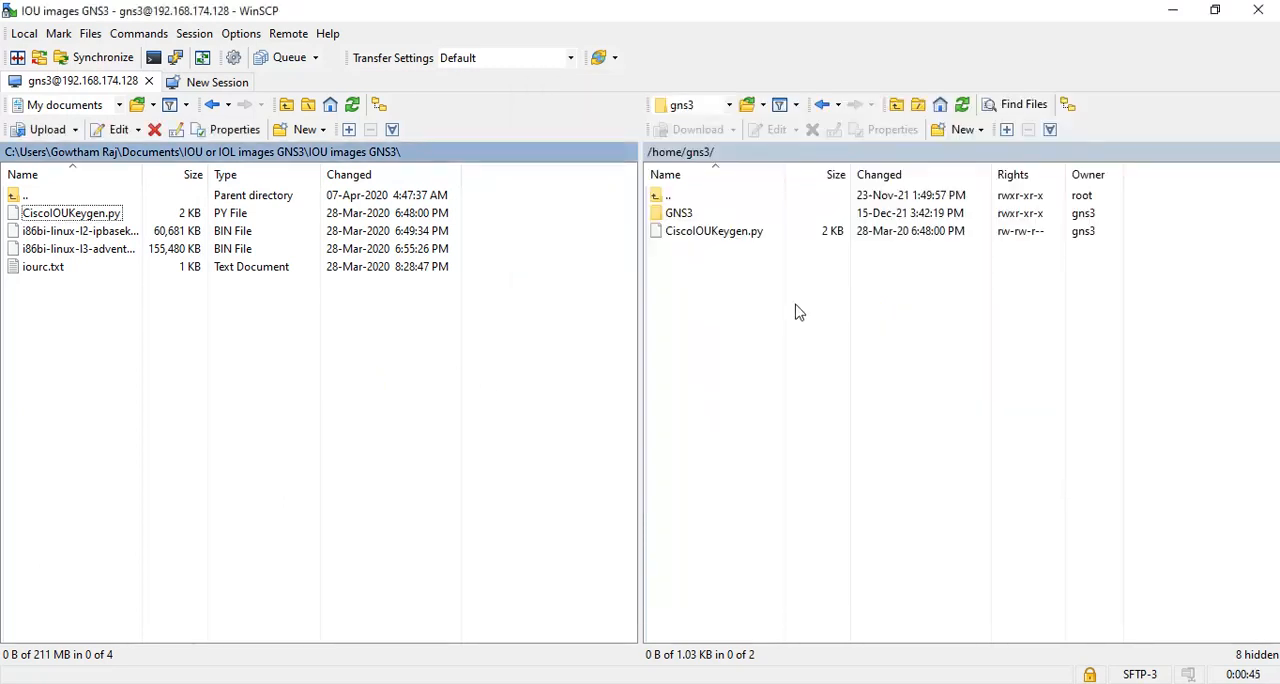
{"action": "key", "text": "ctrl+p"}
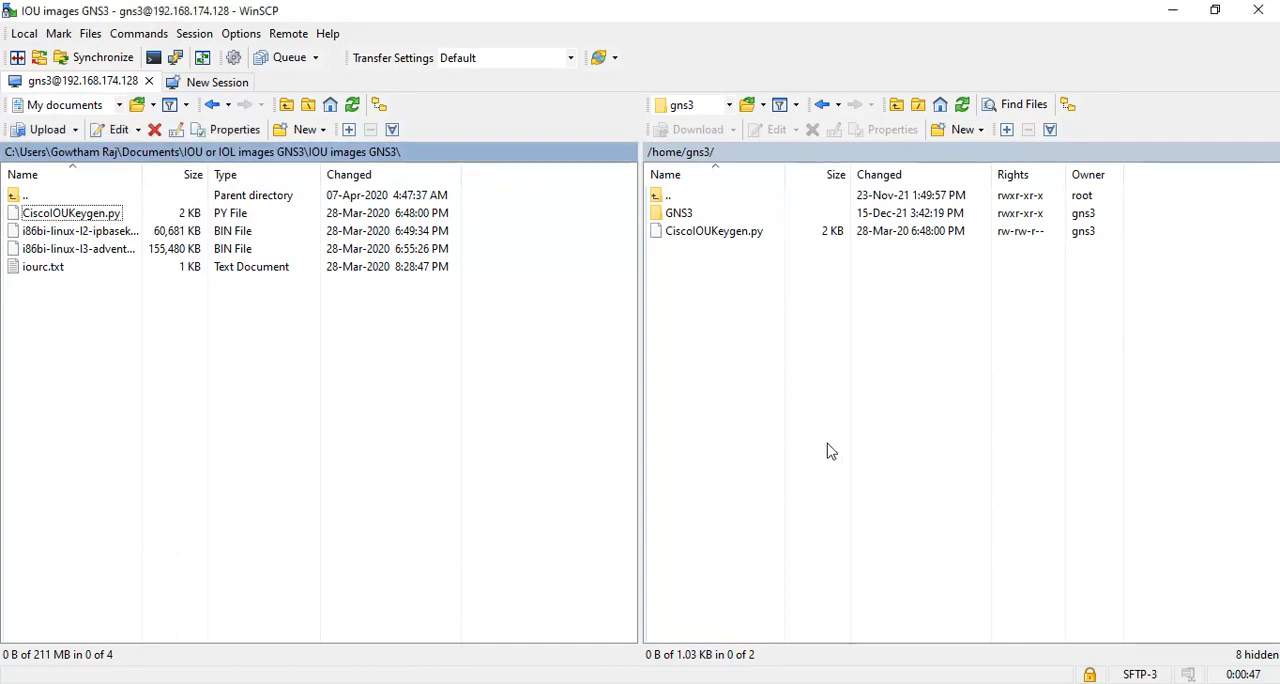
Connect PuTTY over SSH to 192.168.174.128, copying the address from the Notepad instructions, and accept the server's host key.
{"action": "key", "text": "alt+Tab"}
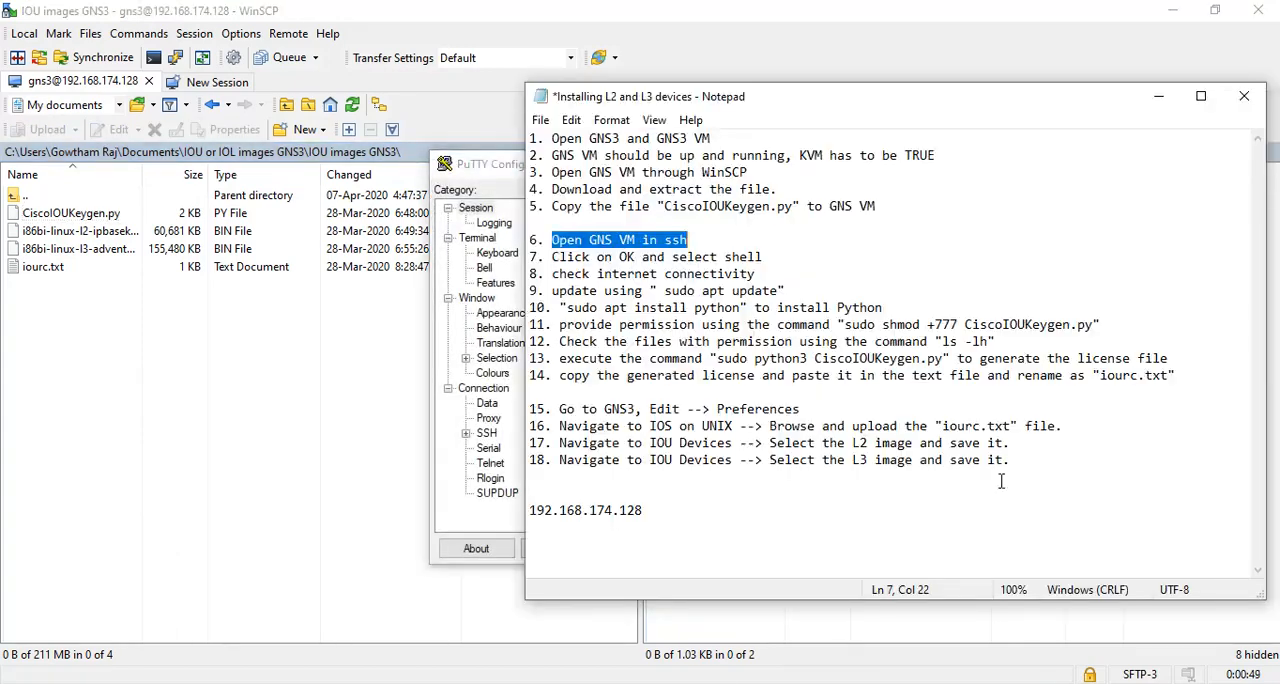
{"action": "left_click_drag", "start_coordinate": [659, 509], "coordinate": [530, 511]}
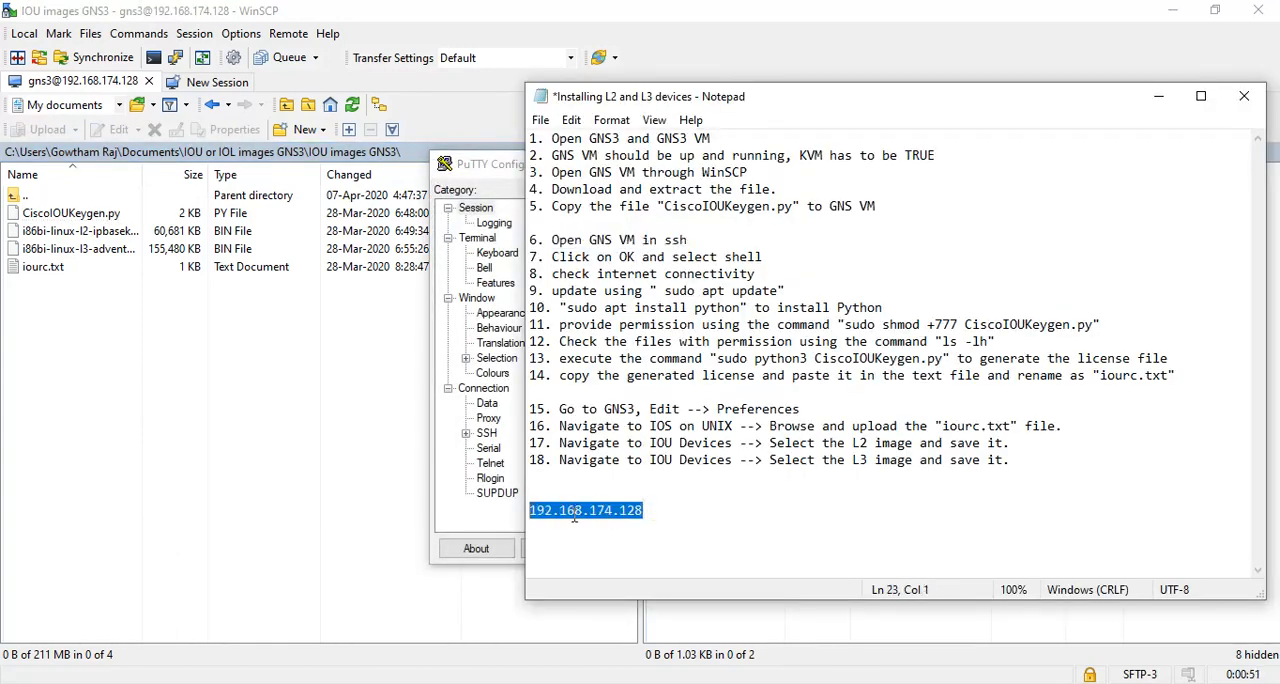
{"action": "right_click", "coordinate": [572, 512]}
{"action": "left_click", "coordinate": [617, 289]}
{"action": "left_click", "coordinate": [450, 495]}
{"action": "left_click", "coordinate": [698, 264]}
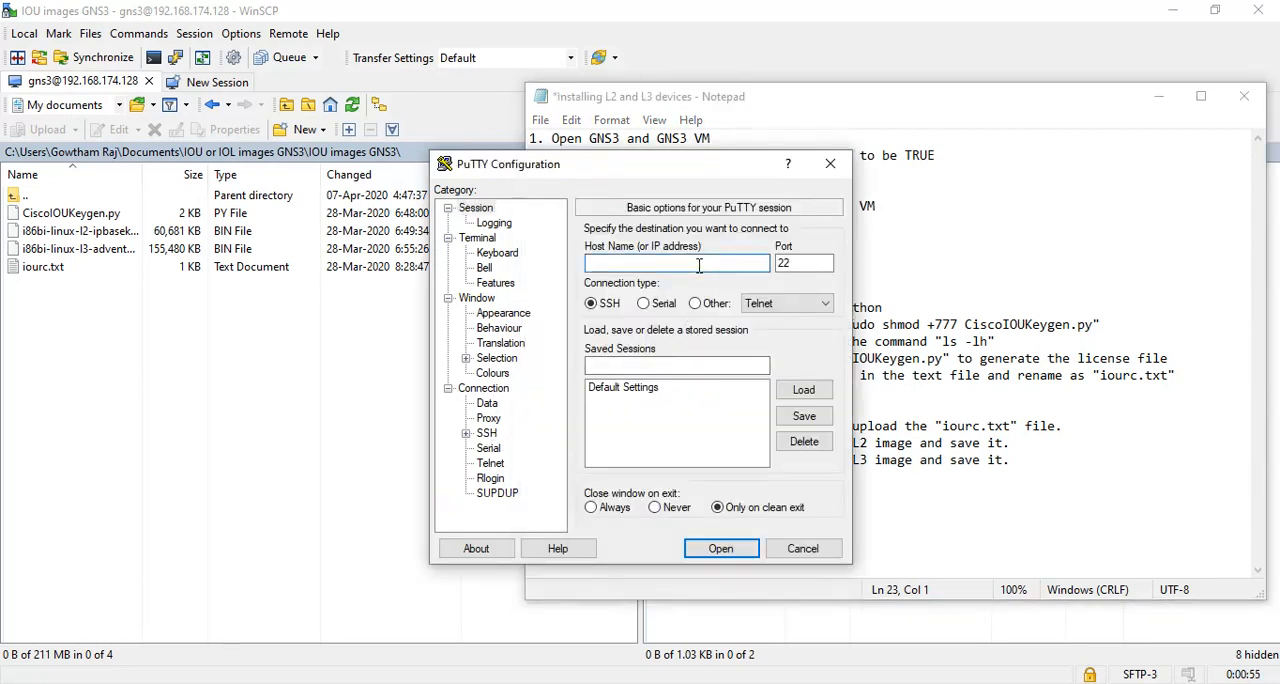
{"action": "key", "text": "ctrl+v"}
{"action": "left_click", "coordinate": [733, 551]}
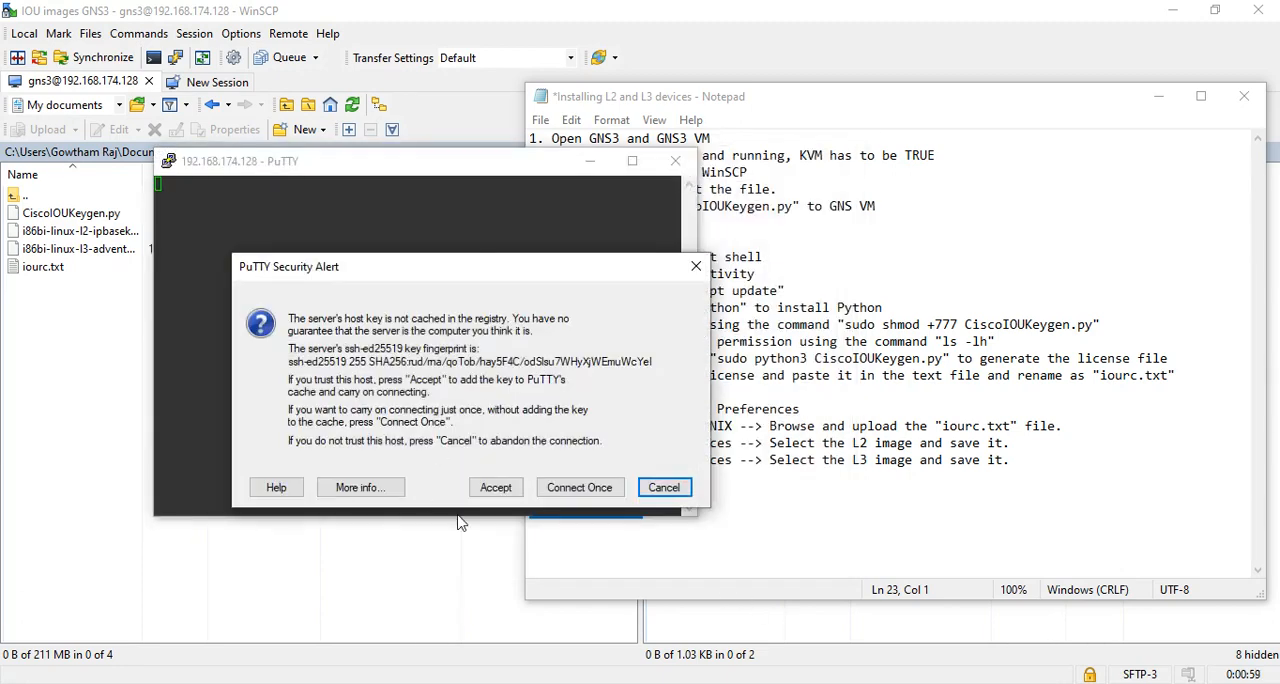
{"action": "left_click", "coordinate": [500, 492]}
Move the PuTTY window clear of the file list and log in as gns3 with the account password.
{"action": "left_click_drag", "start_coordinate": [447, 168], "coordinate": [755, 163]}
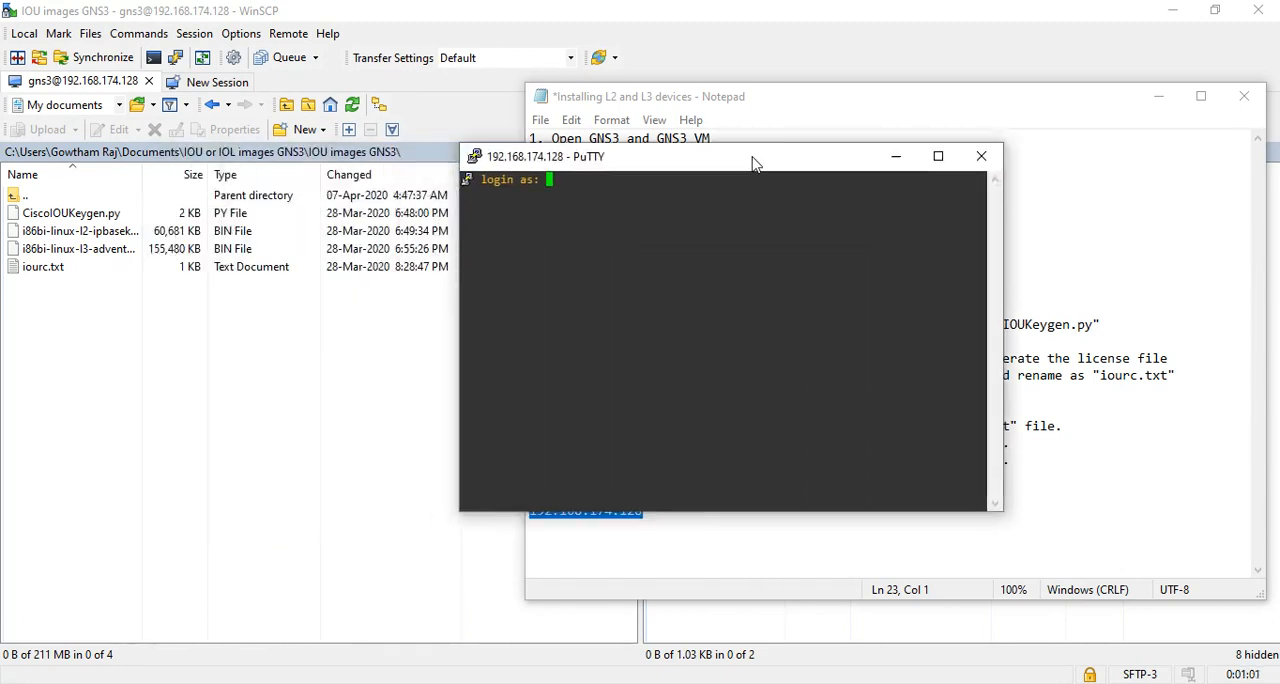
{"action": "type", "text": "gns"}
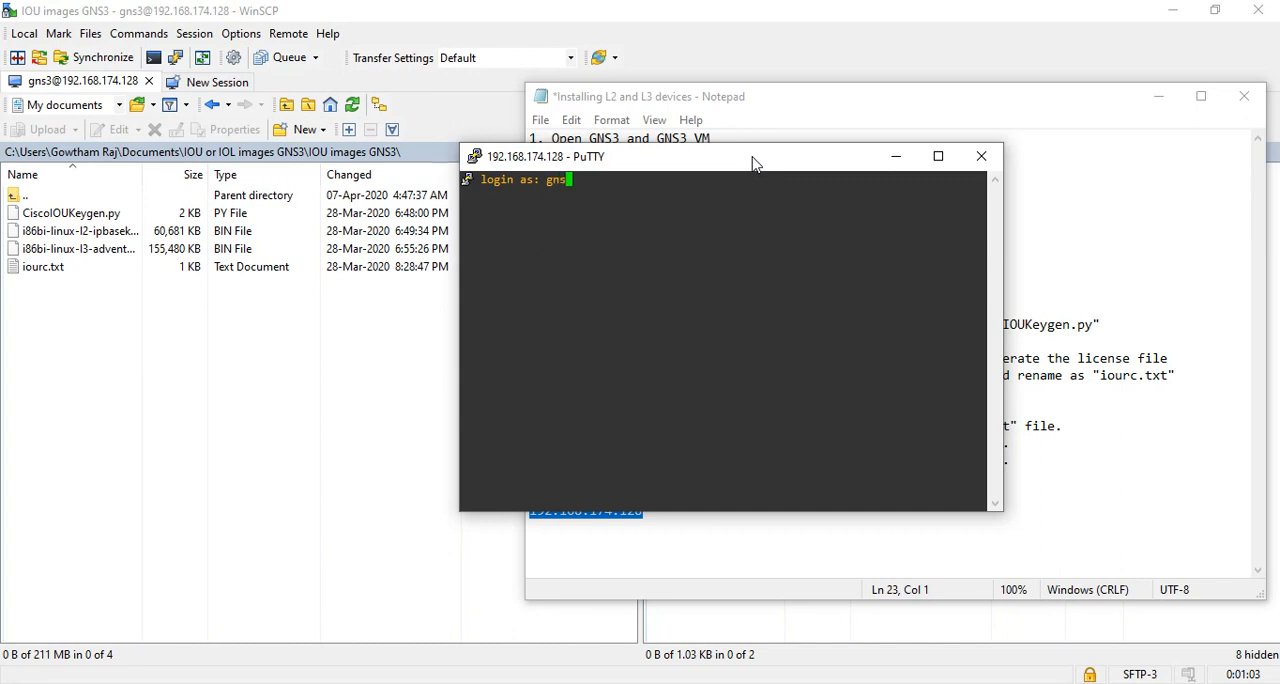
{"action": "type", "text": "3"}
{"action": "key", "text": "Return"}
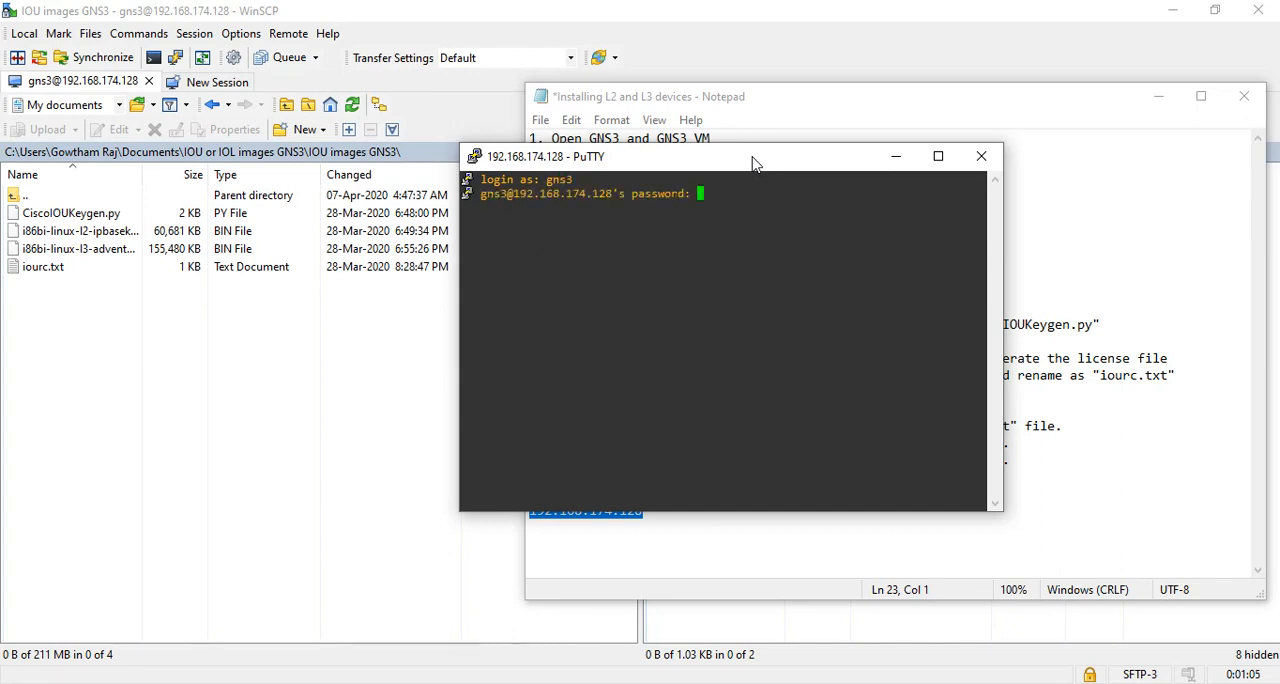
{"action": "key", "text": "Return"}
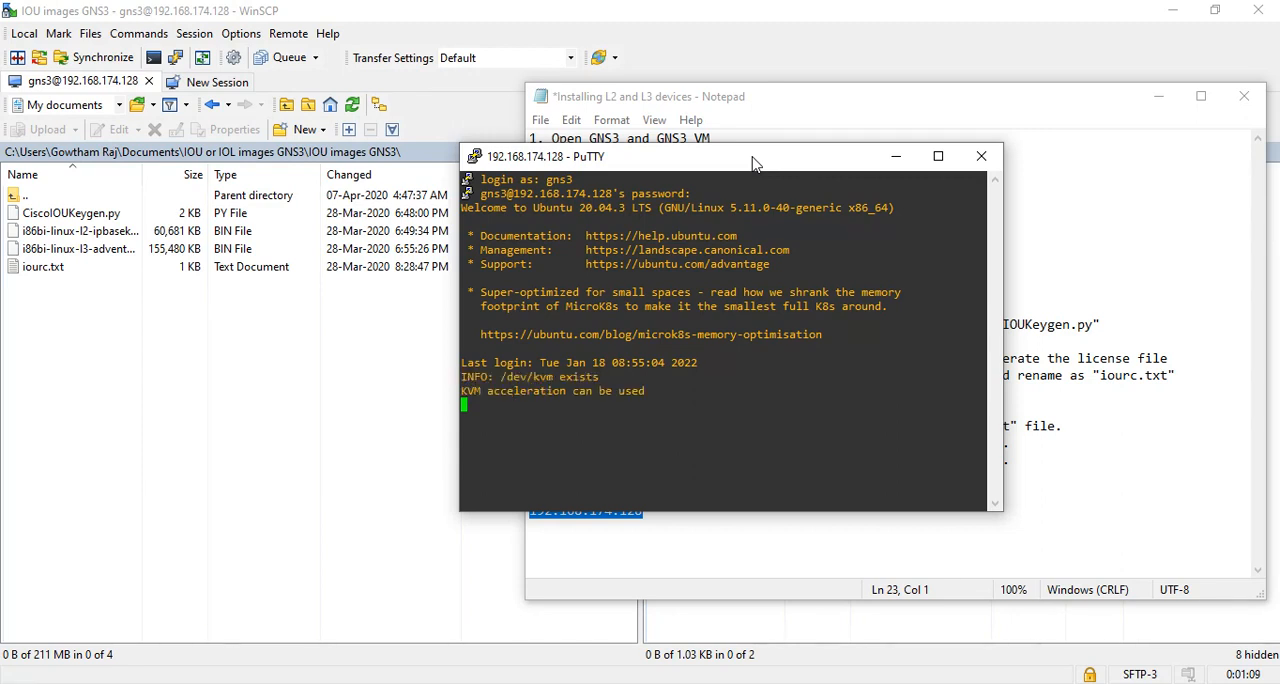
Continue to the GNS3 VM menu and open a shell.
{"action": "key", "text": "Return"}
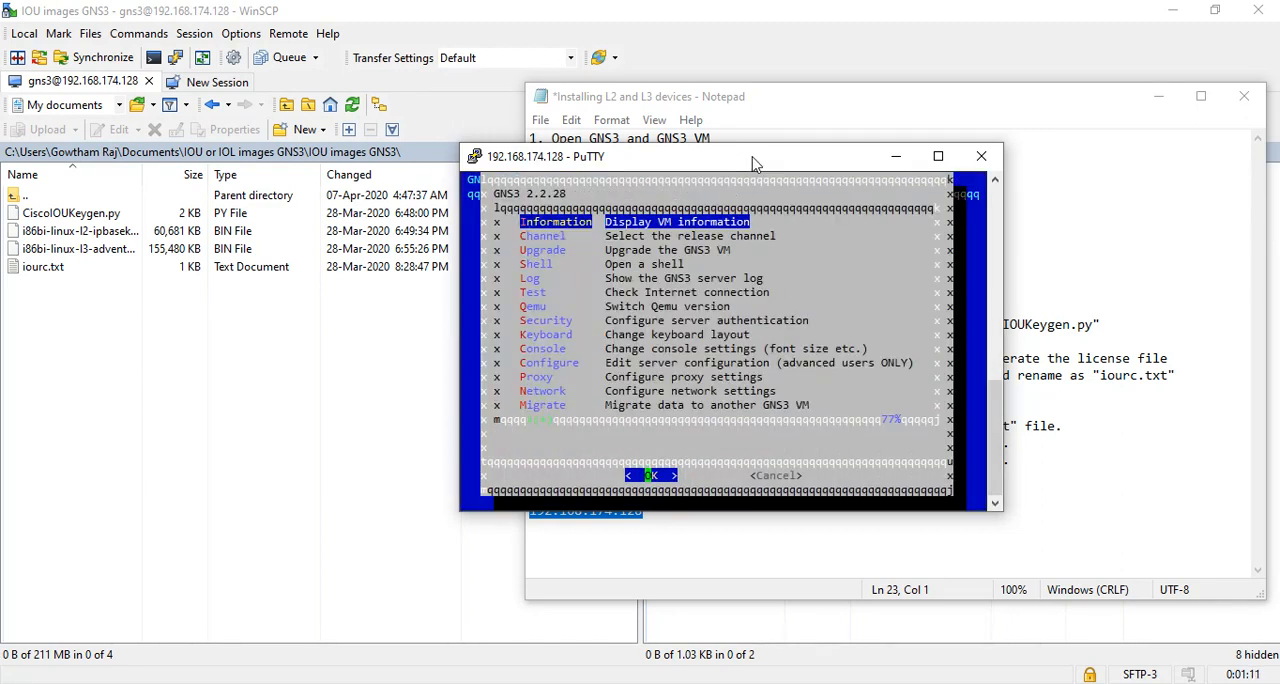
{"action": "key", "text": "Down"}
{"action": "key", "text": "Down"}
{"action": "key", "text": "Down"}
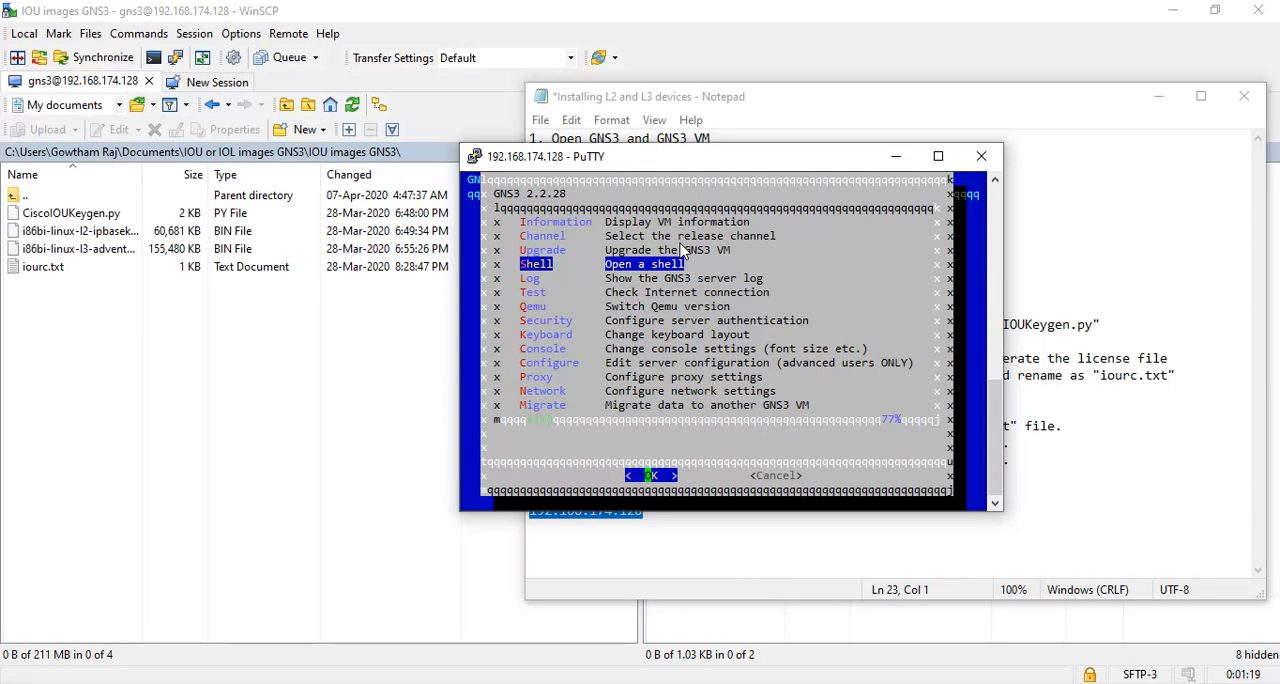
{"action": "key", "text": "Return"}
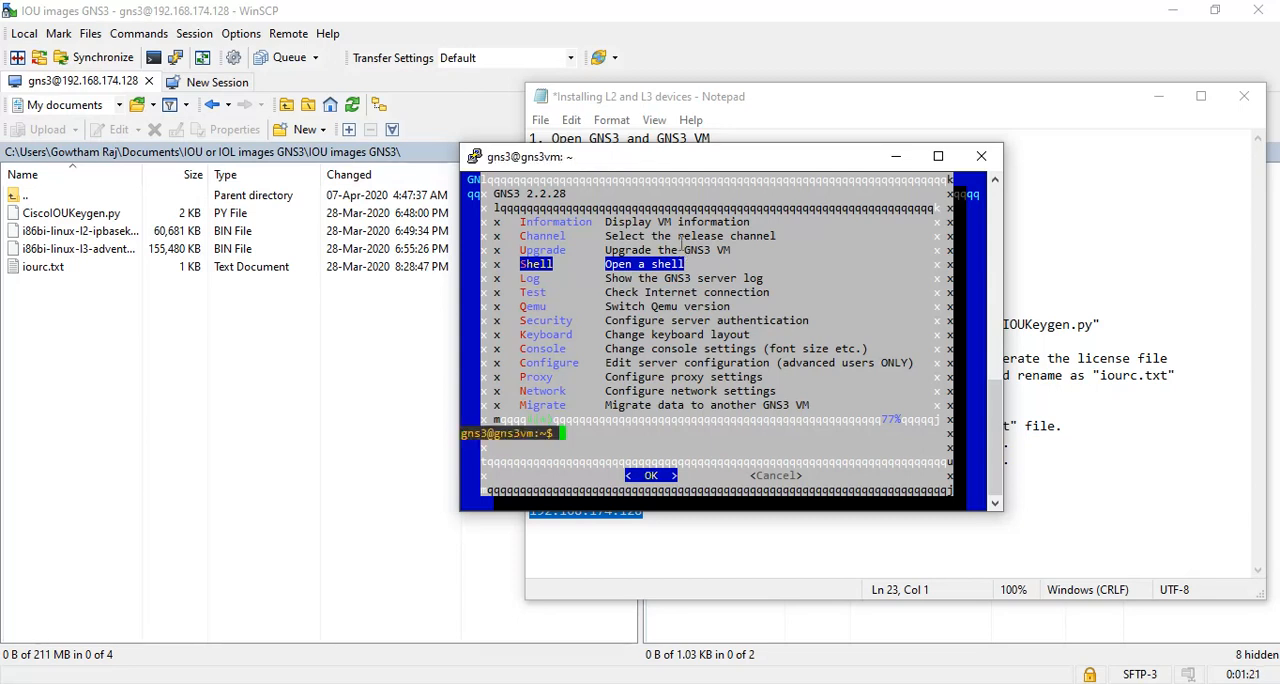
Advance the shell prompt past the leftover menu graphics with empty lines and maximize the terminal window.
{"action": "key", "text": "Return"}
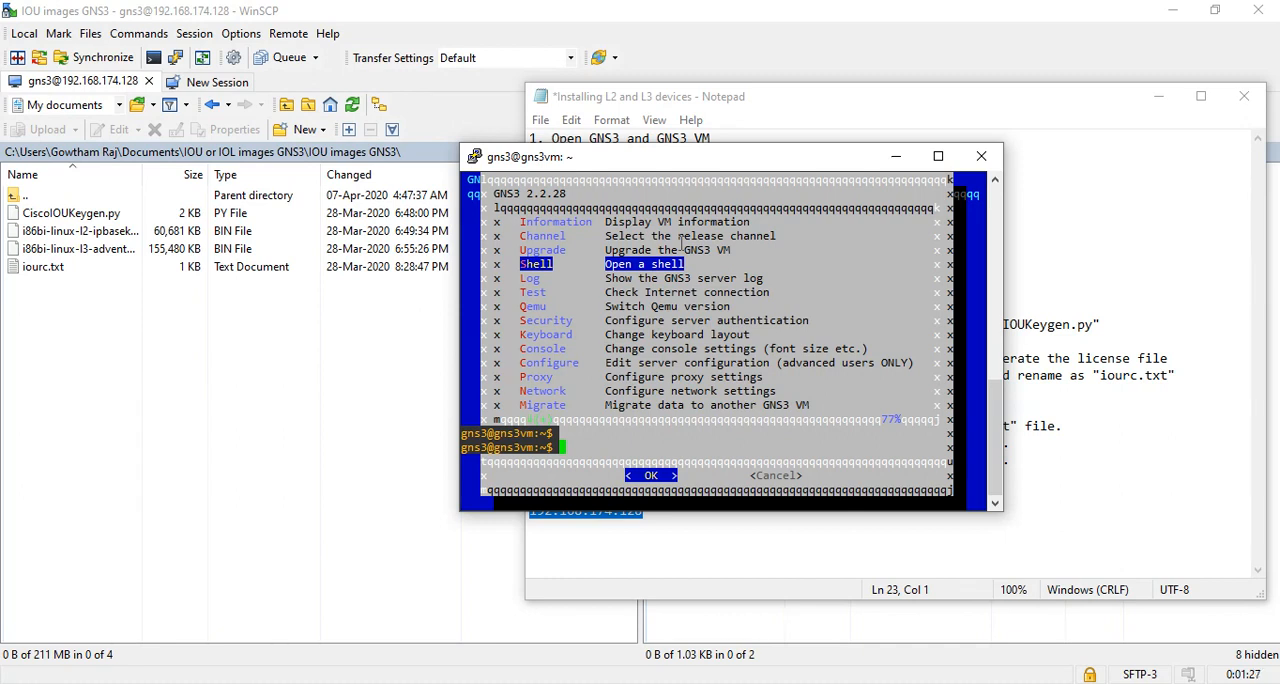
{"action": "key", "text": "Return"}
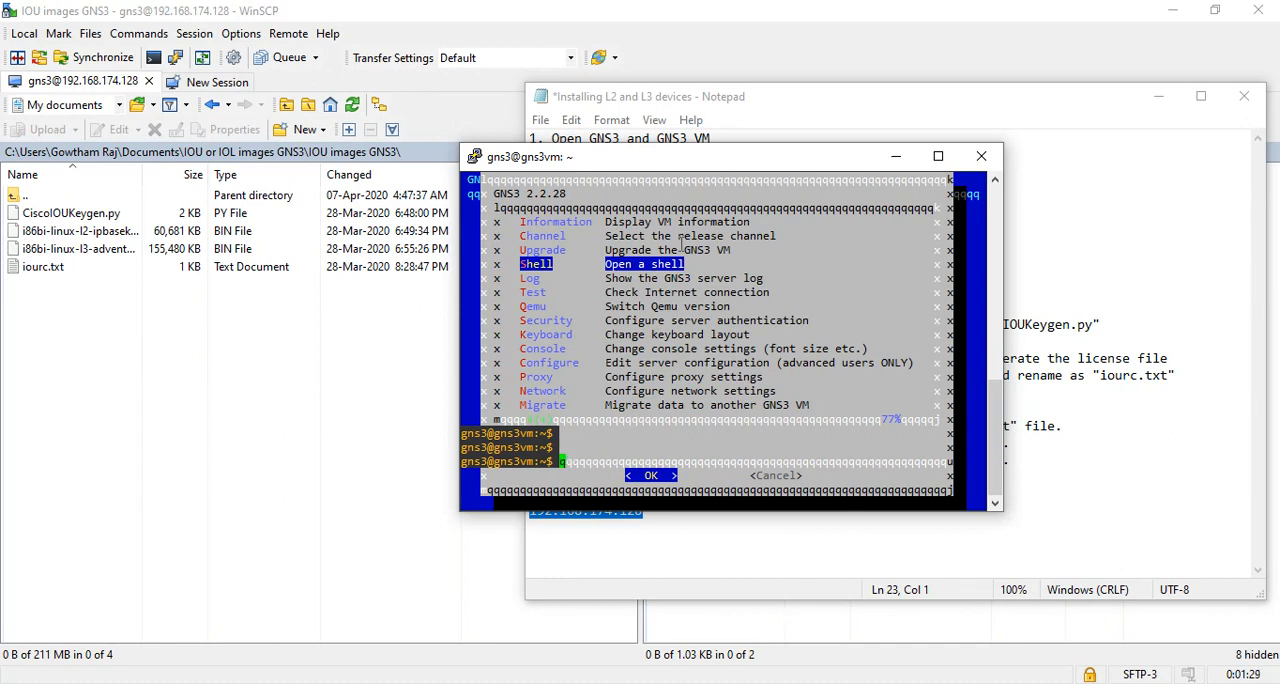
{"action": "key", "text": "Return"}
{"action": "key", "text": "Return"}
{"action": "key", "text": "Return"}
{"action": "key", "text": "Return"}
{"action": "key", "text": "Return"}
{"action": "key", "text": "Return"}
{"action": "key", "text": "Return"}
{"action": "key", "text": "Return"}
{"action": "key", "text": "Return"}
{"action": "key", "text": "Return"}
{"action": "key", "text": "Return"}
{"action": "key", "text": "Return"}
{"action": "key", "text": "Return"}
{"action": "key", "text": "Return"}
{"action": "key", "text": "Return"}
{"action": "key", "text": "Return"}
{"action": "key", "text": "Return"}
{"action": "key", "text": "Return"}
{"action": "key", "text": "Return"}
{"action": "key", "text": "Return"}
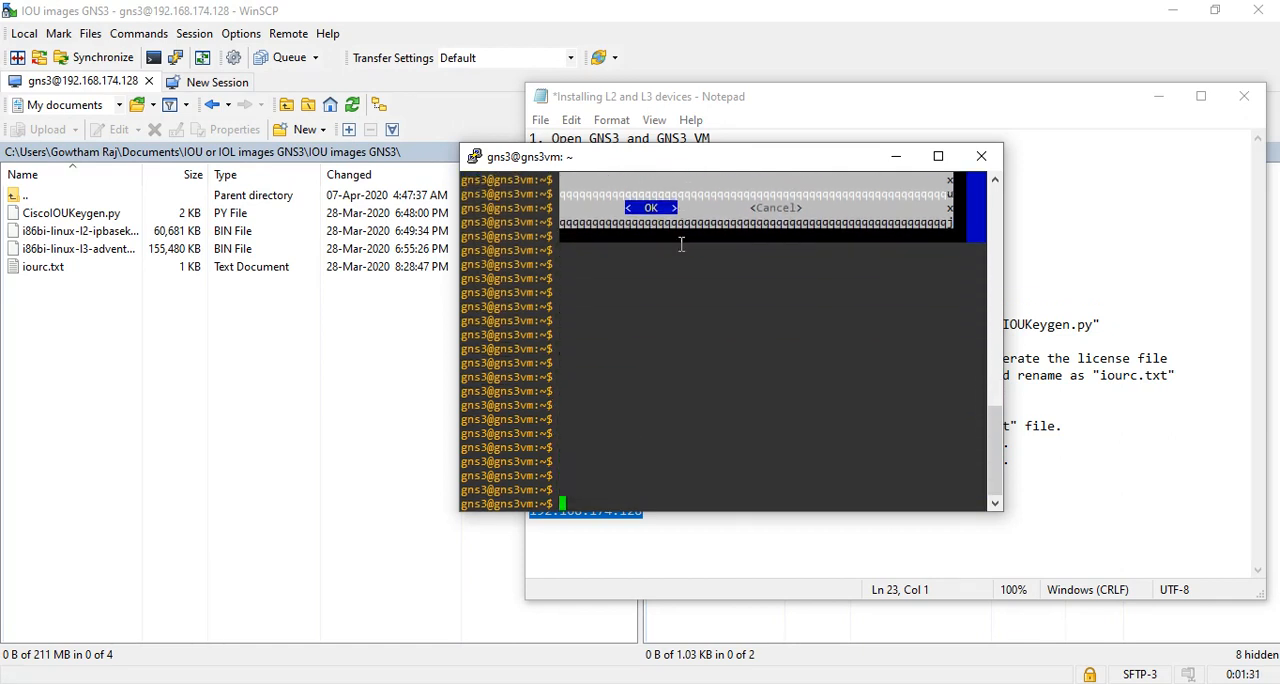
{"action": "key", "text": "Return"}
{"action": "key", "text": "Return"}
{"action": "key", "text": "Return"}
{"action": "key", "text": "Return"}
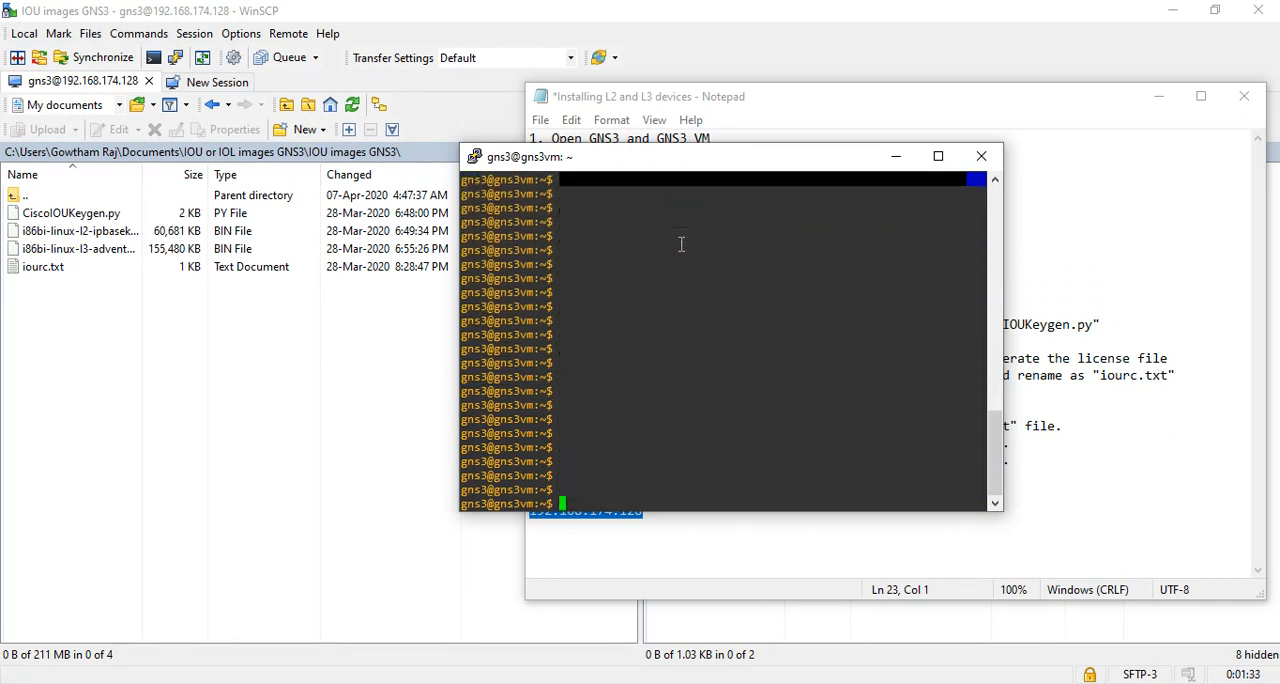
{"action": "left_click", "coordinate": [950, 155]}
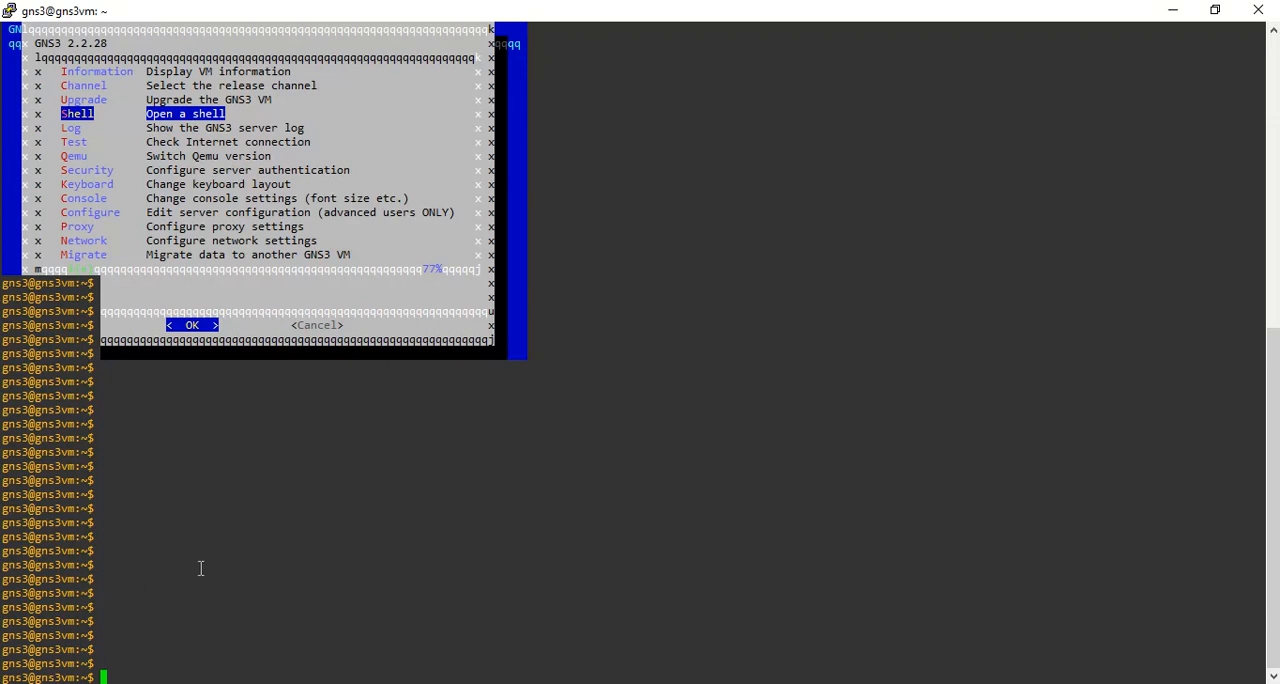
Following the instruction to check internet connectivity, ping 8.8.8.8 from the VM shell and stop the ping after a few replies.
{"action": "key", "text": "alt+Tab"}
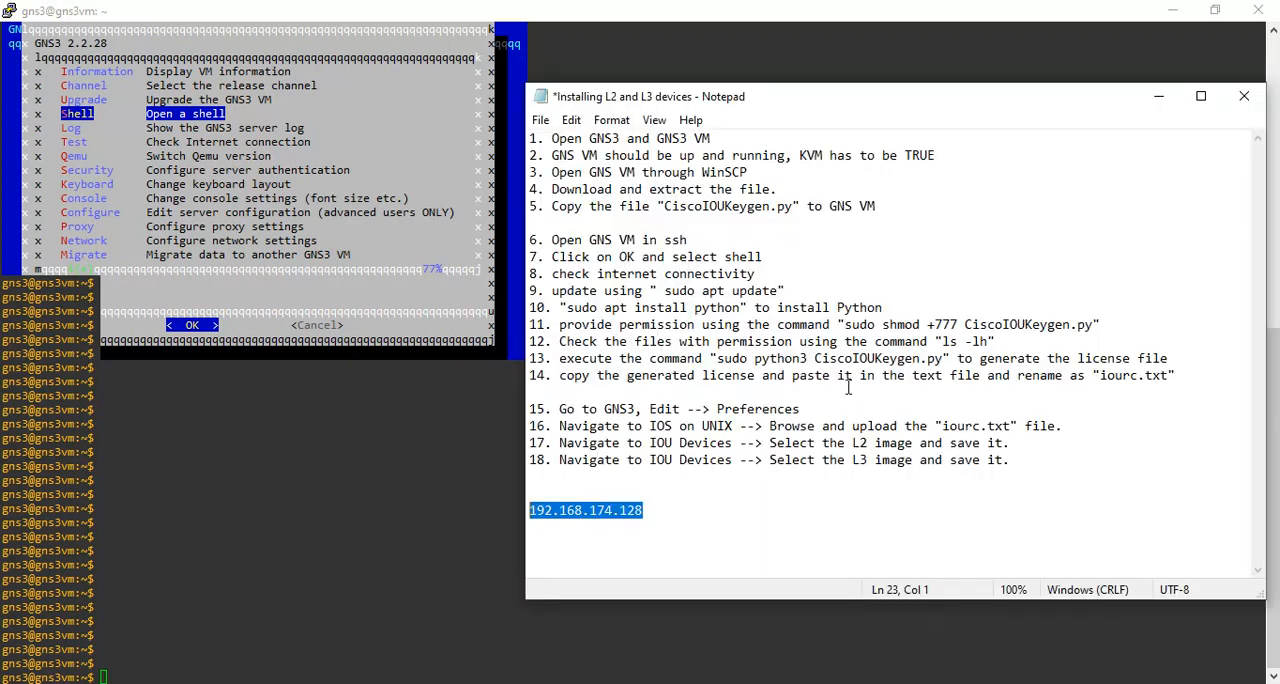
{"action": "left_click_drag", "start_coordinate": [774, 257], "coordinate": [543, 222]}
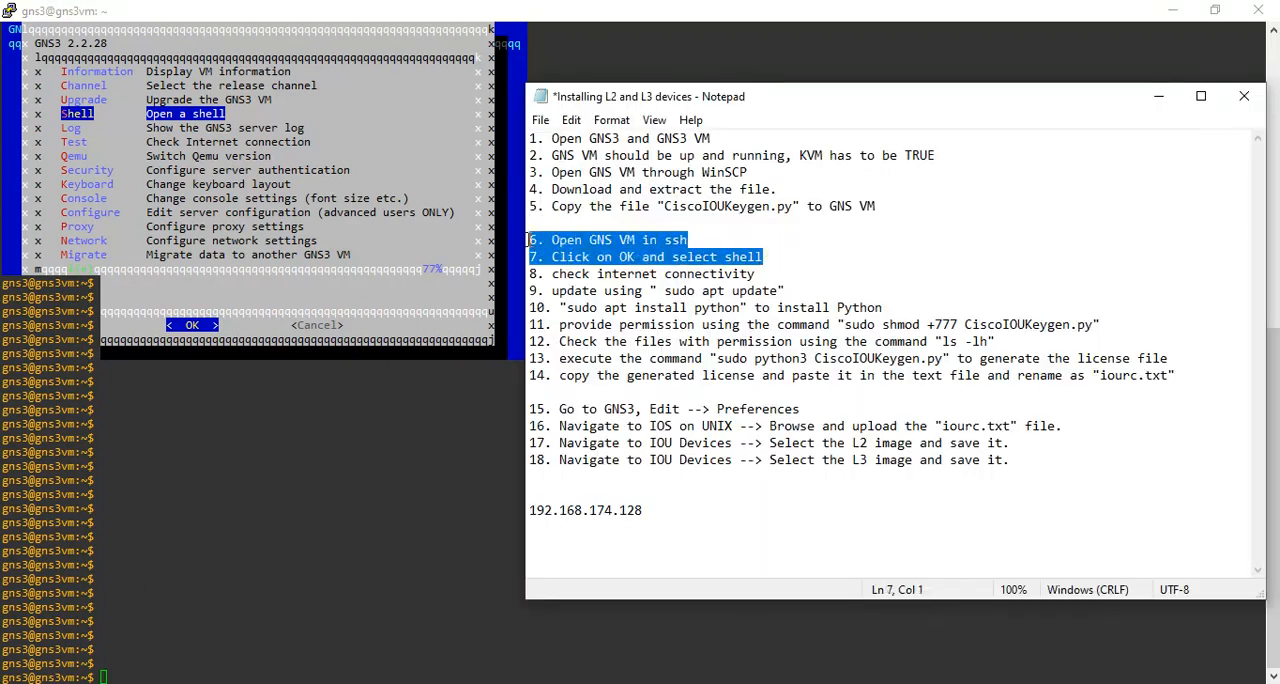
{"action": "left_click", "coordinate": [548, 275]}
{"action": "left_click_drag", "start_coordinate": [548, 277], "coordinate": [762, 268]}
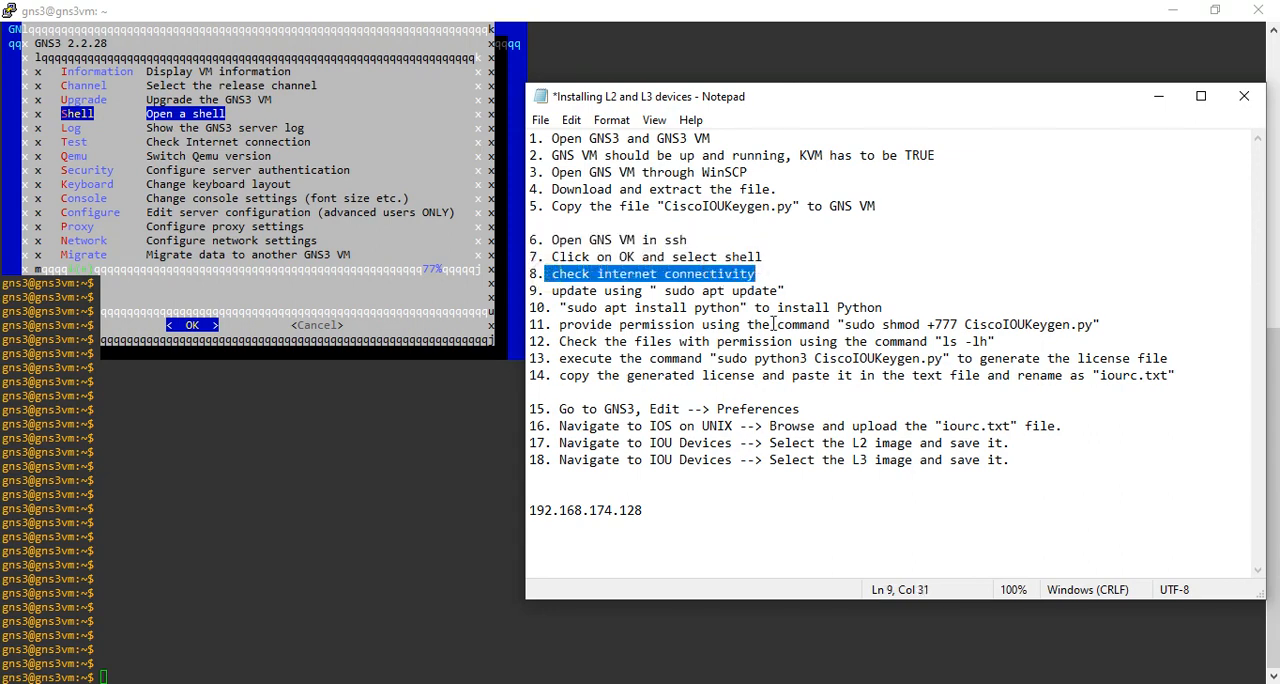
{"action": "left_click", "coordinate": [335, 560]}
{"action": "type", "text": "pin"}
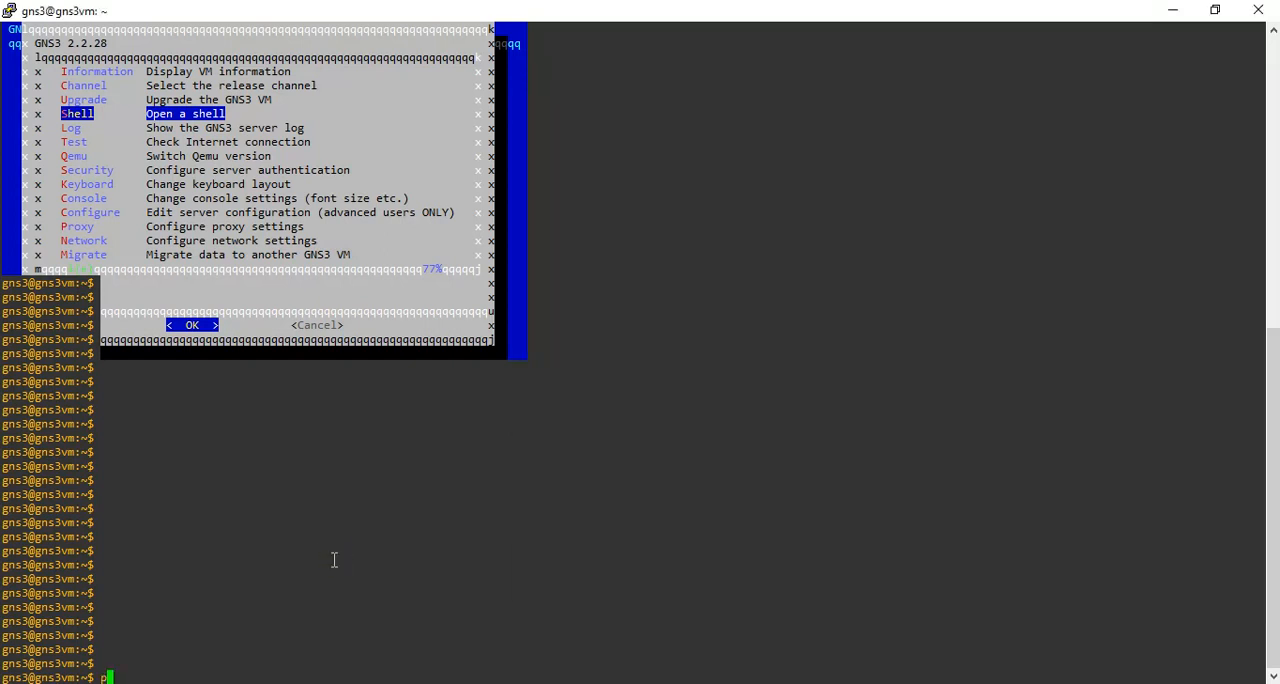
{"action": "type", "text": "g 8.8.8.8"}
{"action": "key", "text": "Return"}
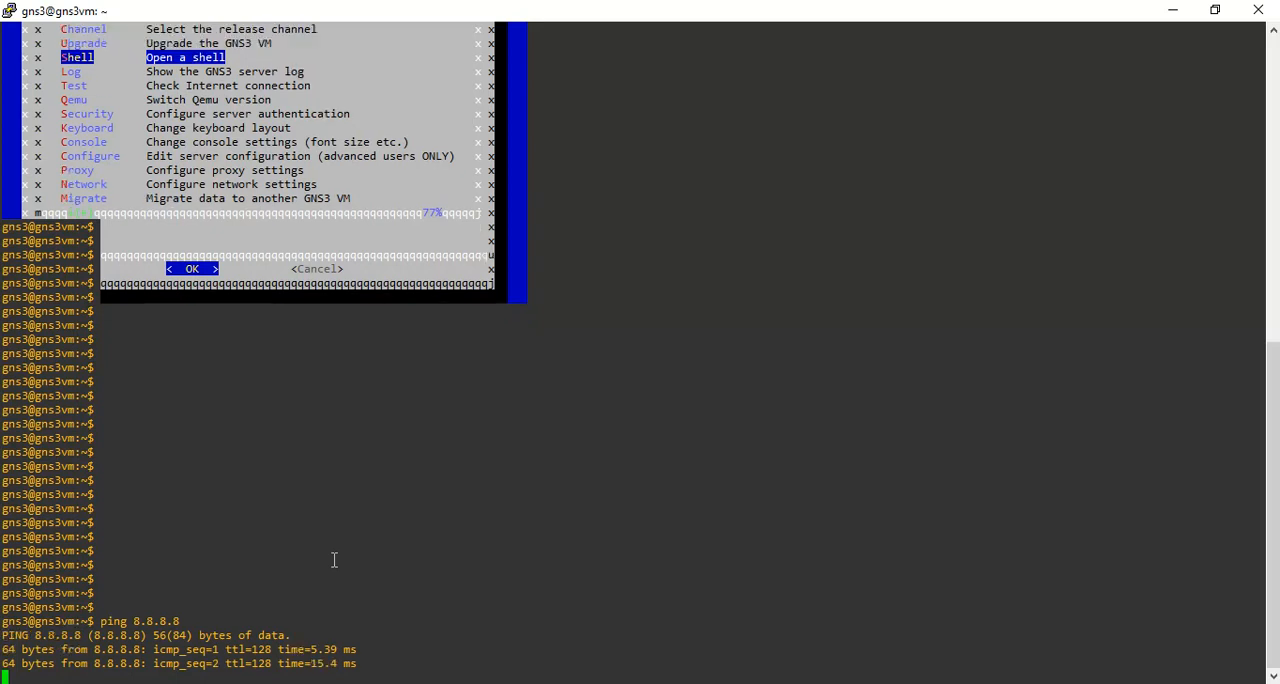
{"action": "key", "text": "ctrl+c"}
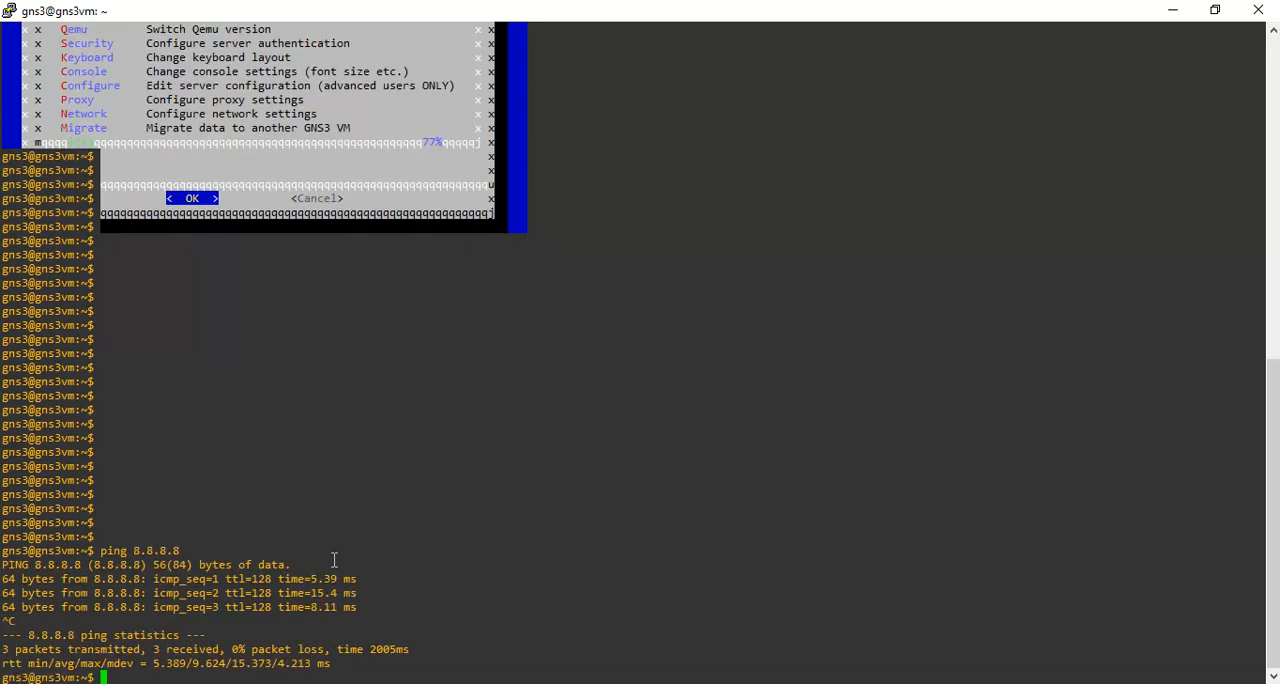
Ping google.com from the VM shell to check name resolution, and stop the ping after a few replies.
{"action": "key", "text": "Return"}
{"action": "key", "text": "Return"}
{"action": "type", "text": "p"}
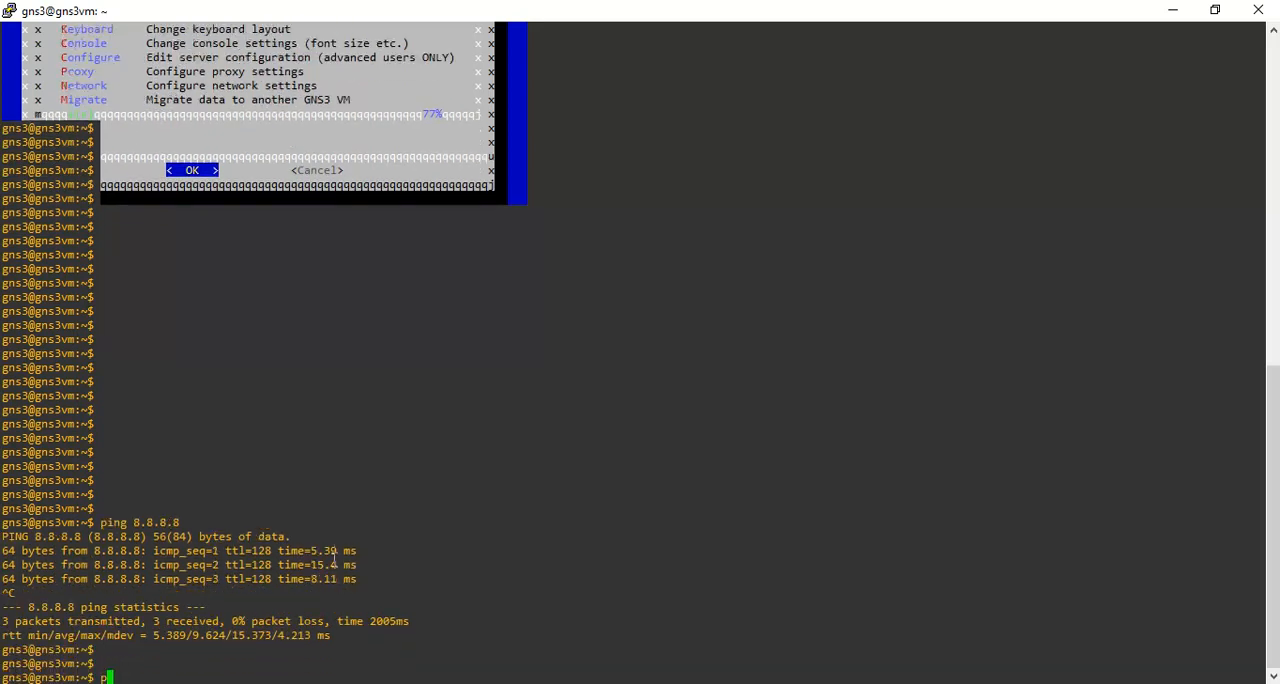
{"action": "type", "text": "ing google.com"}
{"action": "key", "text": "Return"}
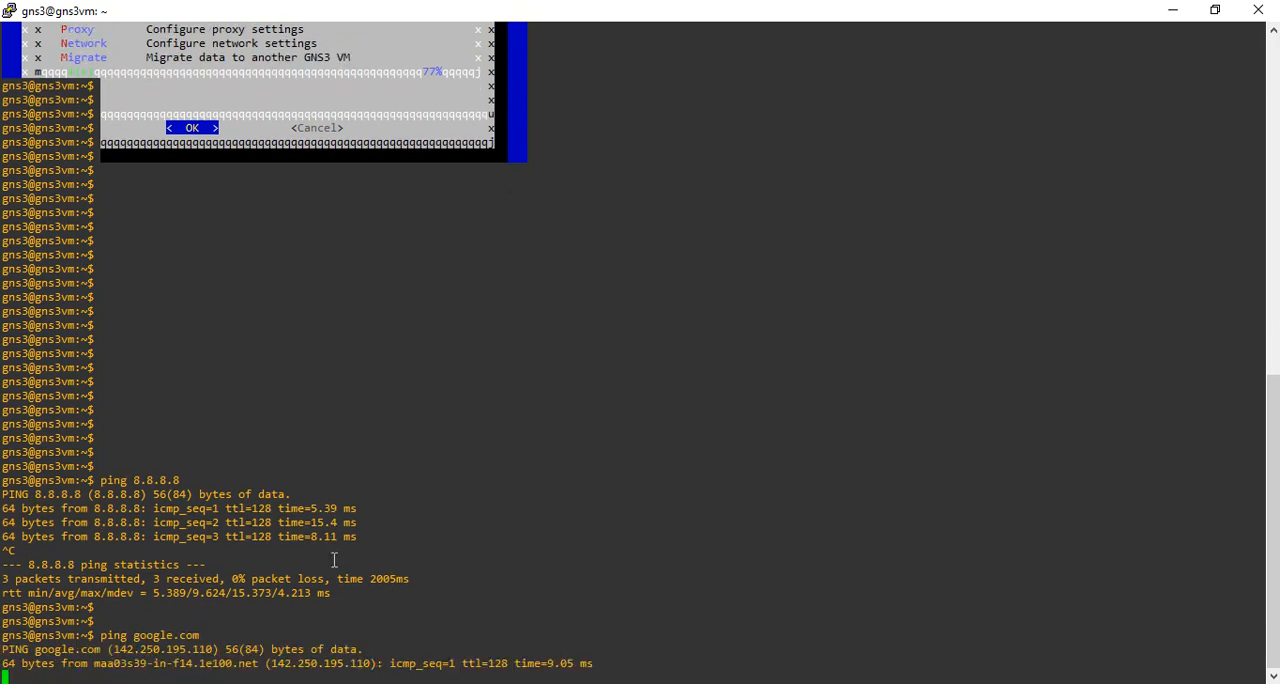
{"action": "key", "text": "ctrl+c"}
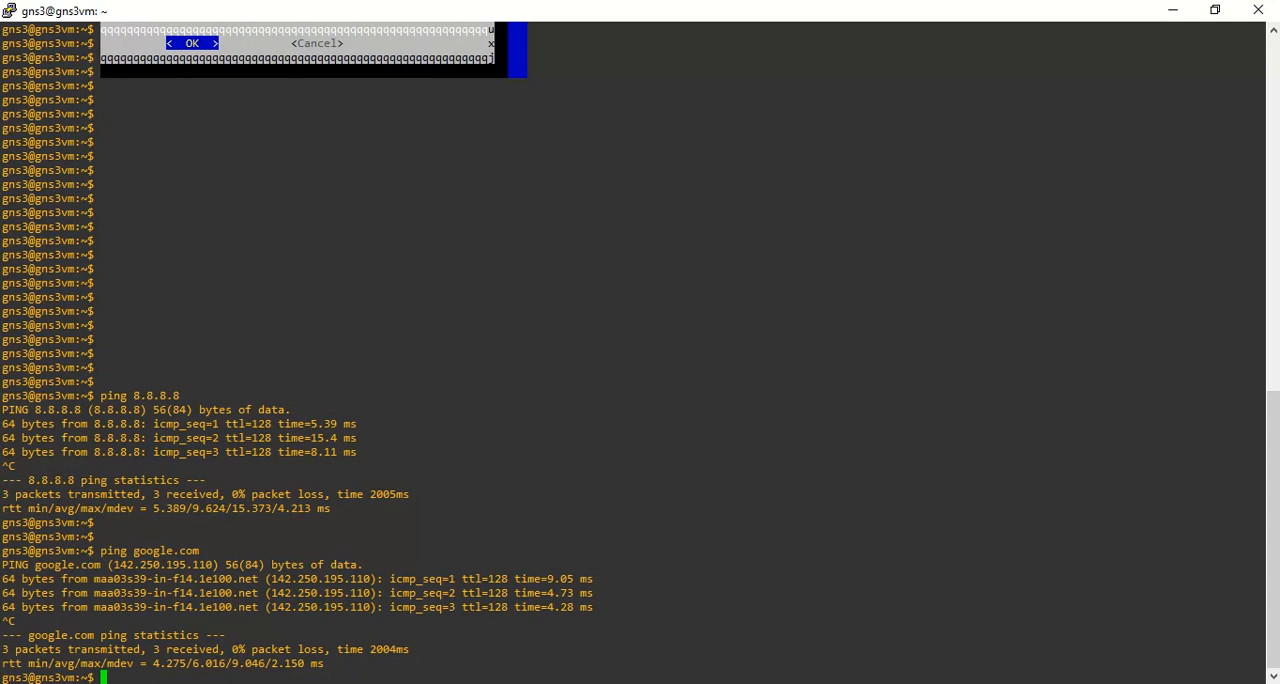
Copy the command sudo apt update from the Notepad instructions and run it in the VM shell to refresh the package lists.
{"action": "key", "text": "alt+Tab"}
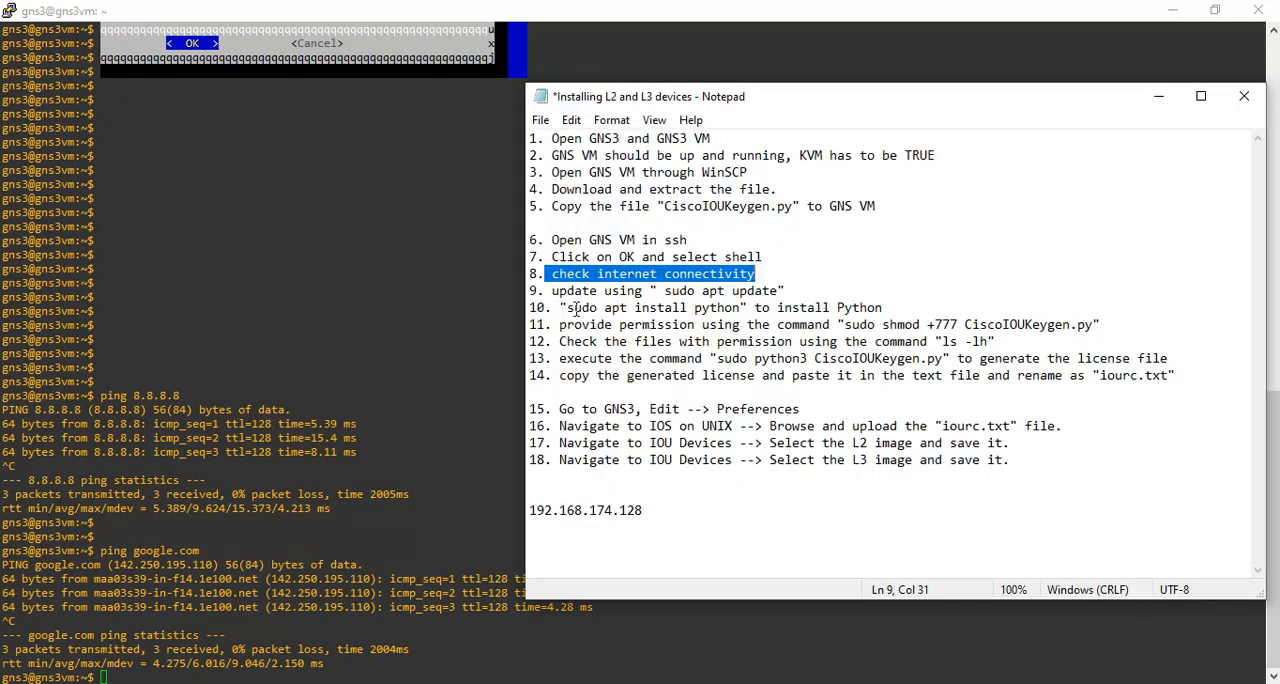
{"action": "left_click_drag", "start_coordinate": [664, 291], "coordinate": [777, 291]}
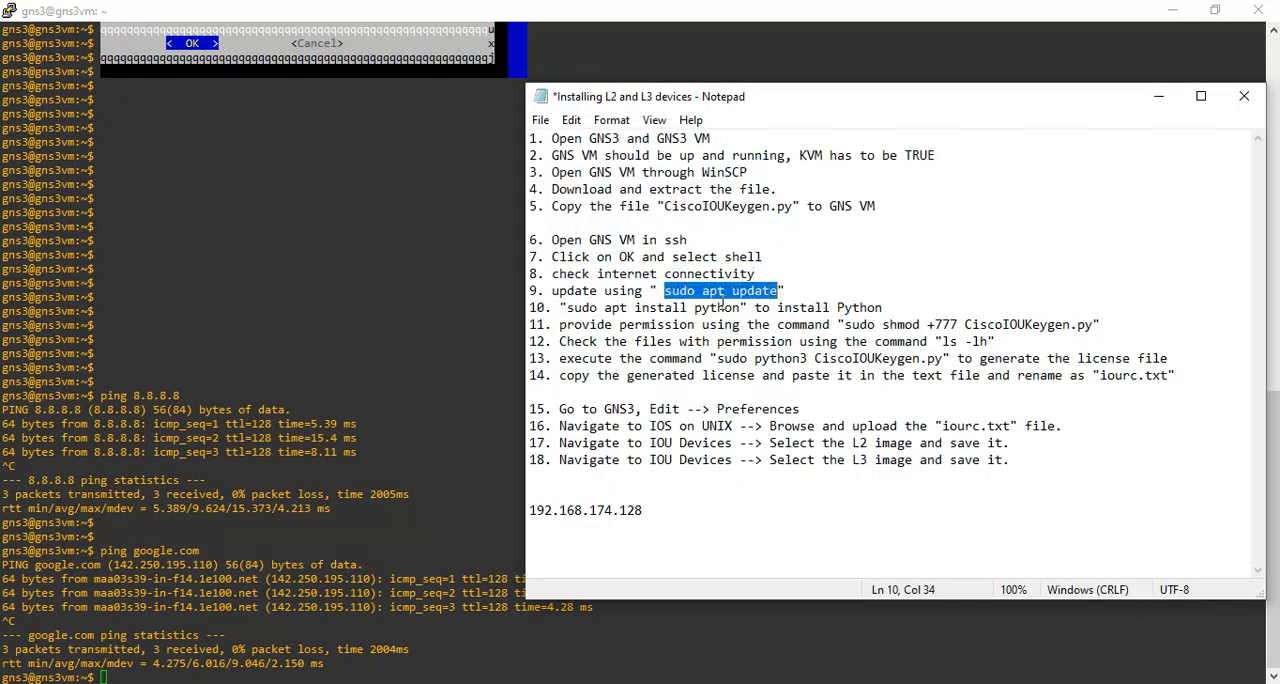
{"action": "right_click", "coordinate": [720, 298]}
{"action": "left_click", "coordinate": [766, 356]}
{"action": "left_click", "coordinate": [362, 542]}
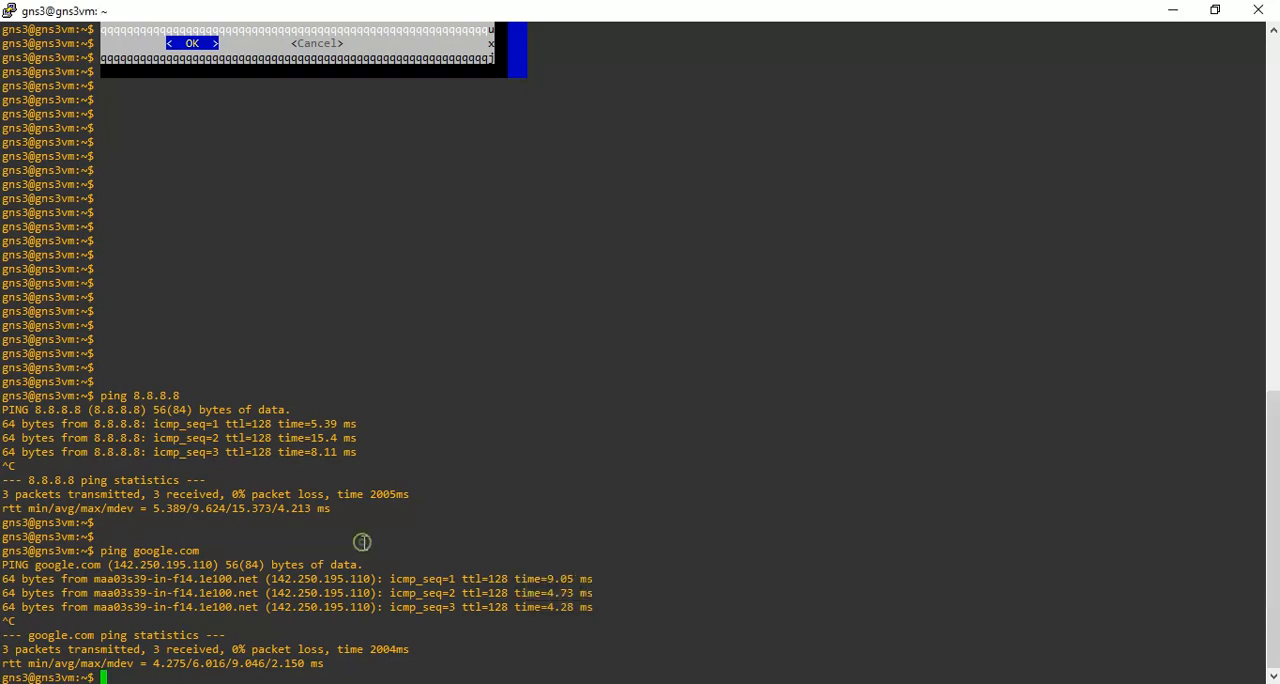
{"action": "right_click", "coordinate": [362, 542]}
{"action": "key", "text": "Return"}
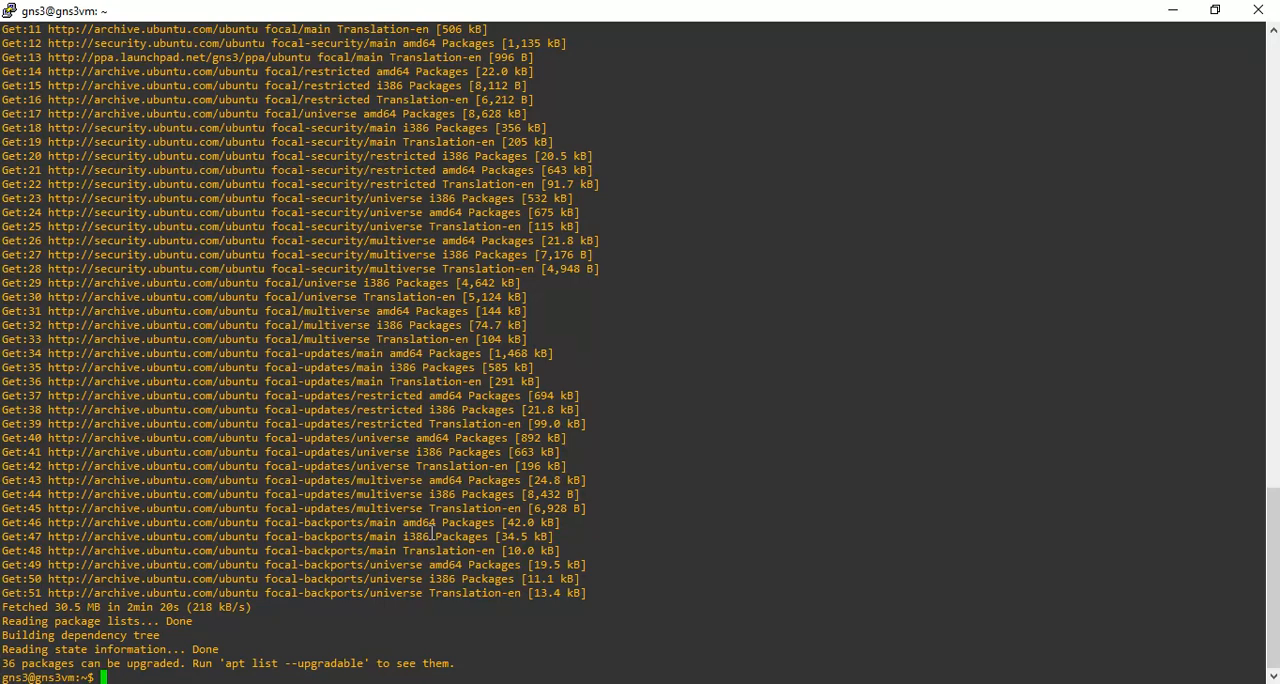
{"action": "key", "text": "alt+Tab"}
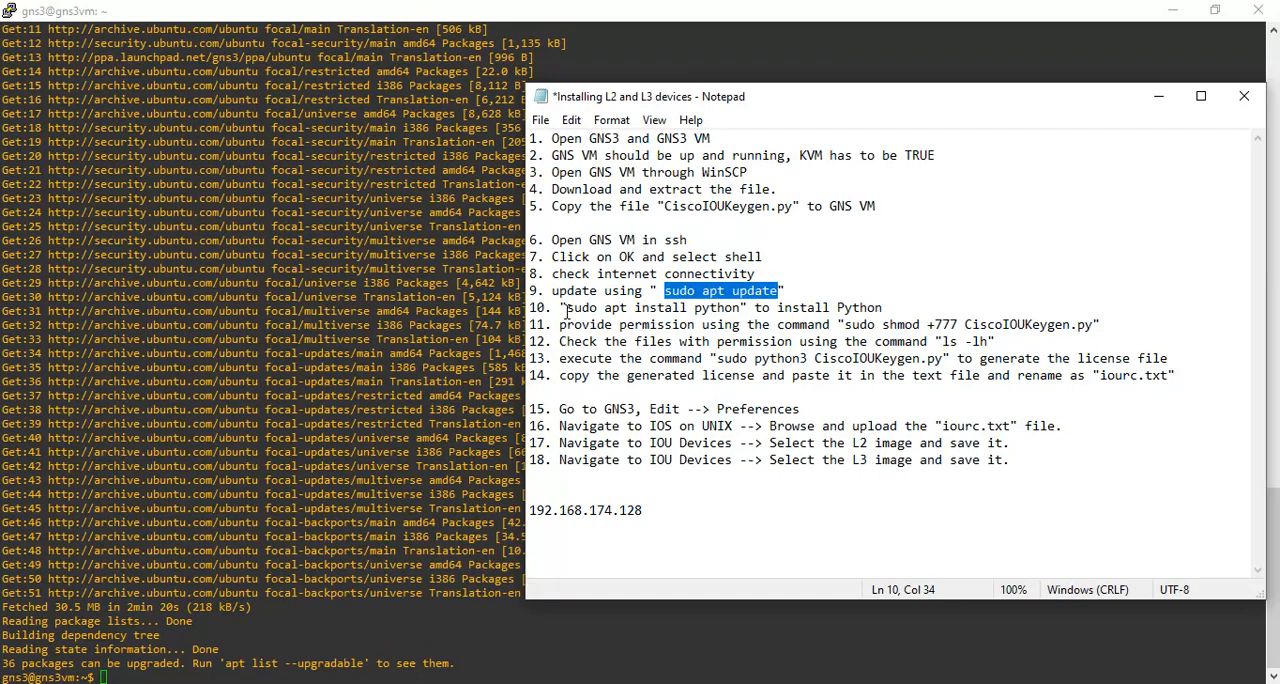
{"action": "left_click", "coordinate": [263, 645]}
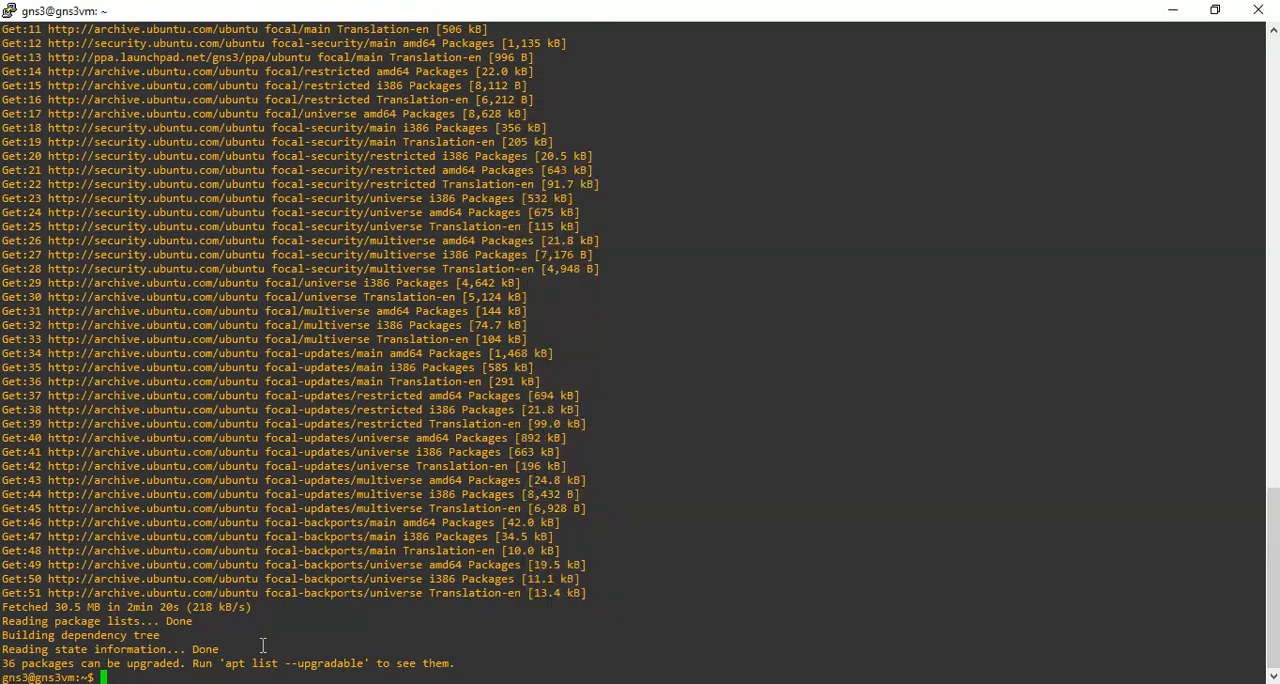
List the files in the VM's home directory with ls and advance the prompt by a few empty lines.
{"action": "type", "text": "ls"}
{"action": "key", "text": "Return"}
{"action": "key", "text": "Return"}
{"action": "key", "text": "Return"}
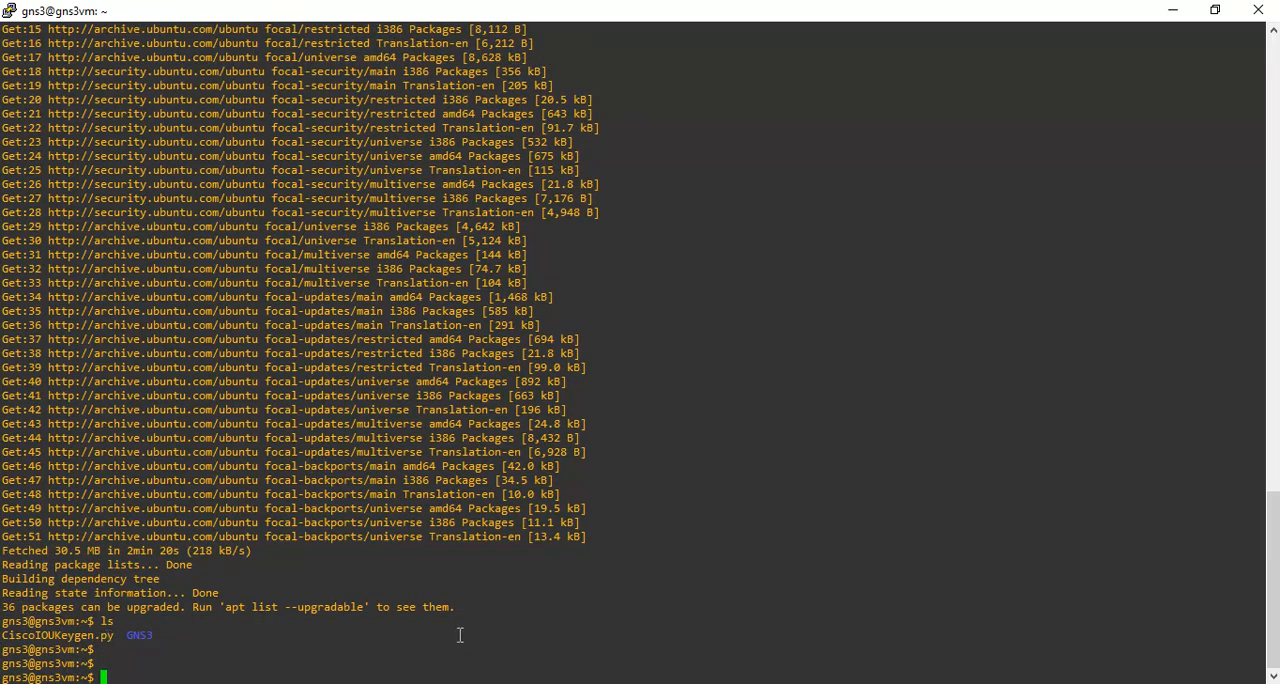
Copy the command sudo apt install python from the Notepad instructions, run it in the VM shell and accept the installation with y.
{"action": "key", "text": "alt+Tab"}
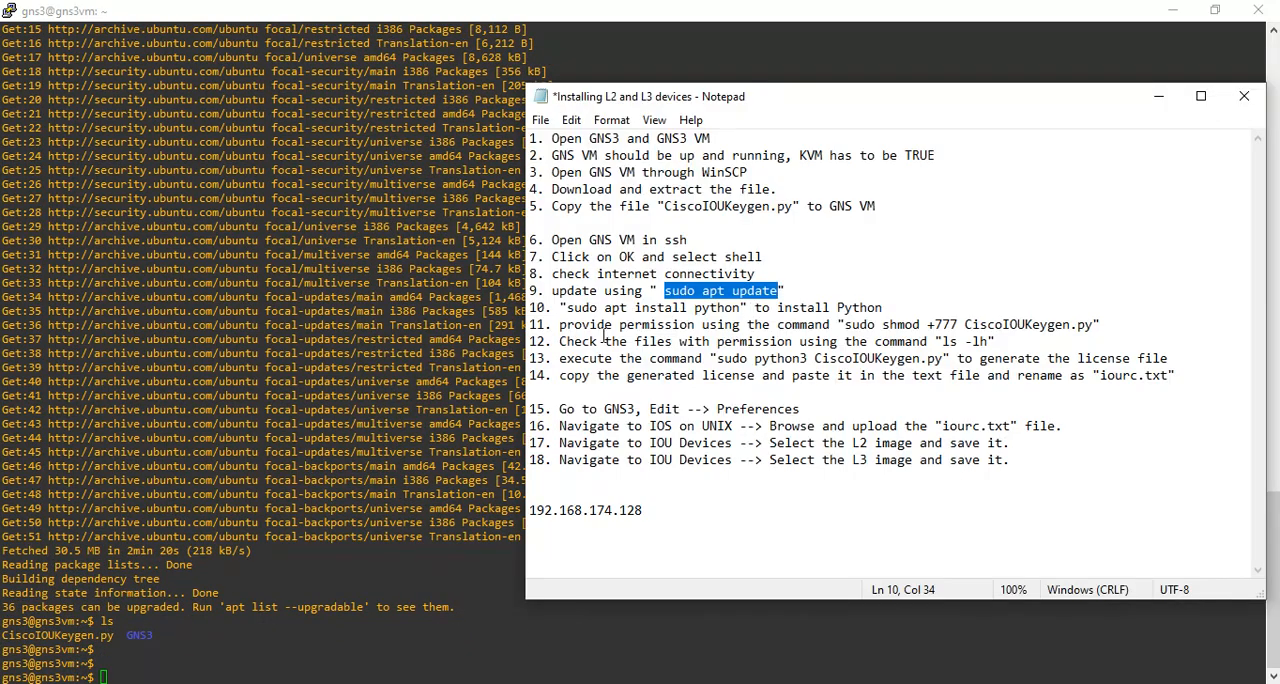
{"action": "left_click_drag", "start_coordinate": [566, 308], "coordinate": [741, 308]}
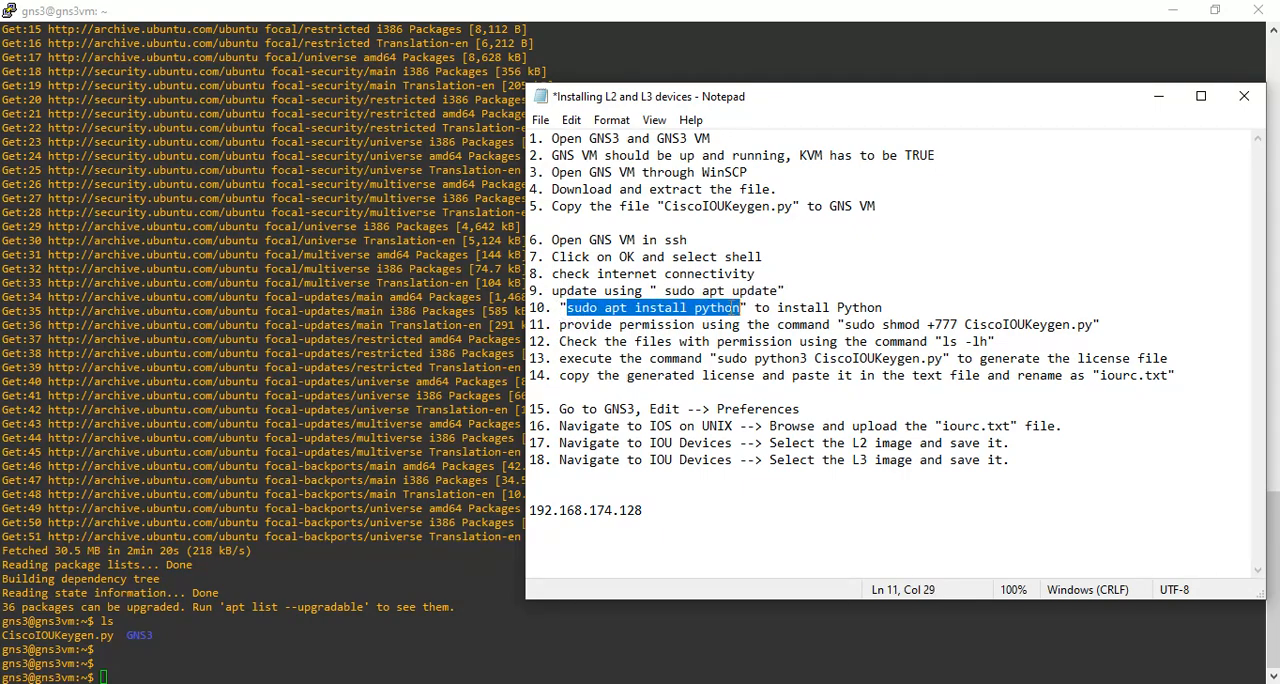
{"action": "right_click", "coordinate": [718, 300]}
{"action": "left_click", "coordinate": [745, 364]}
{"action": "left_click", "coordinate": [398, 502]}
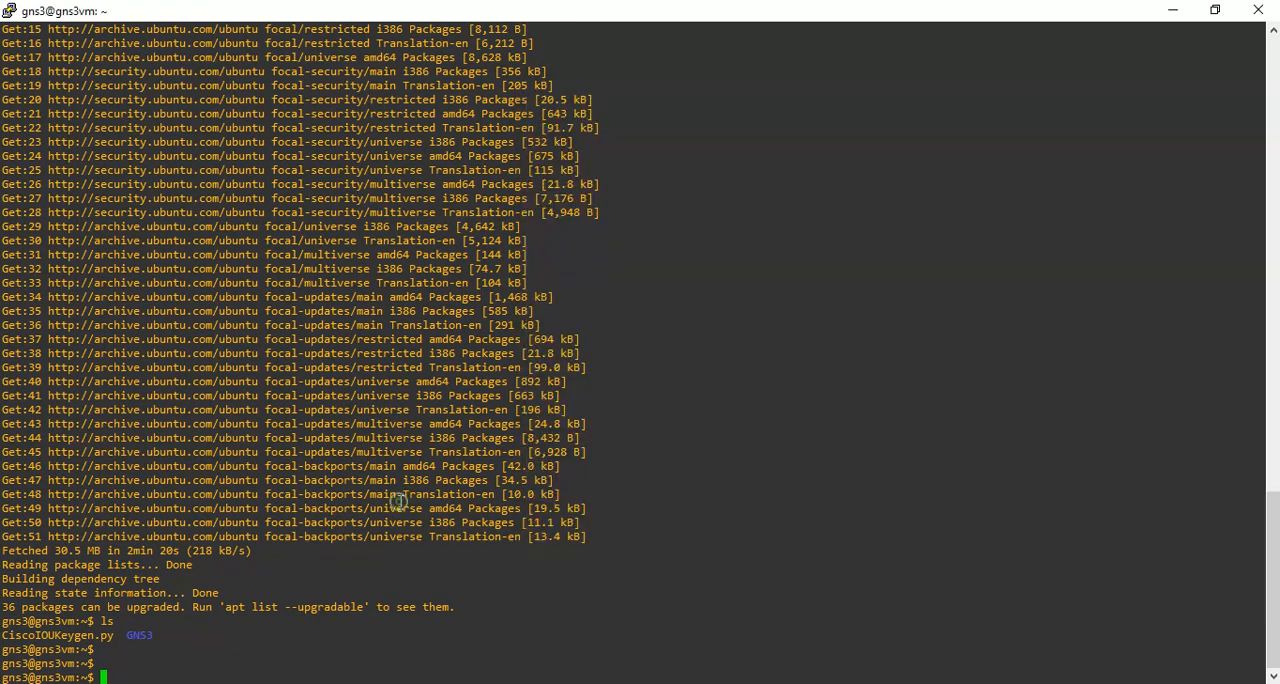
{"action": "right_click", "coordinate": [398, 502]}
{"action": "key", "text": "Return"}
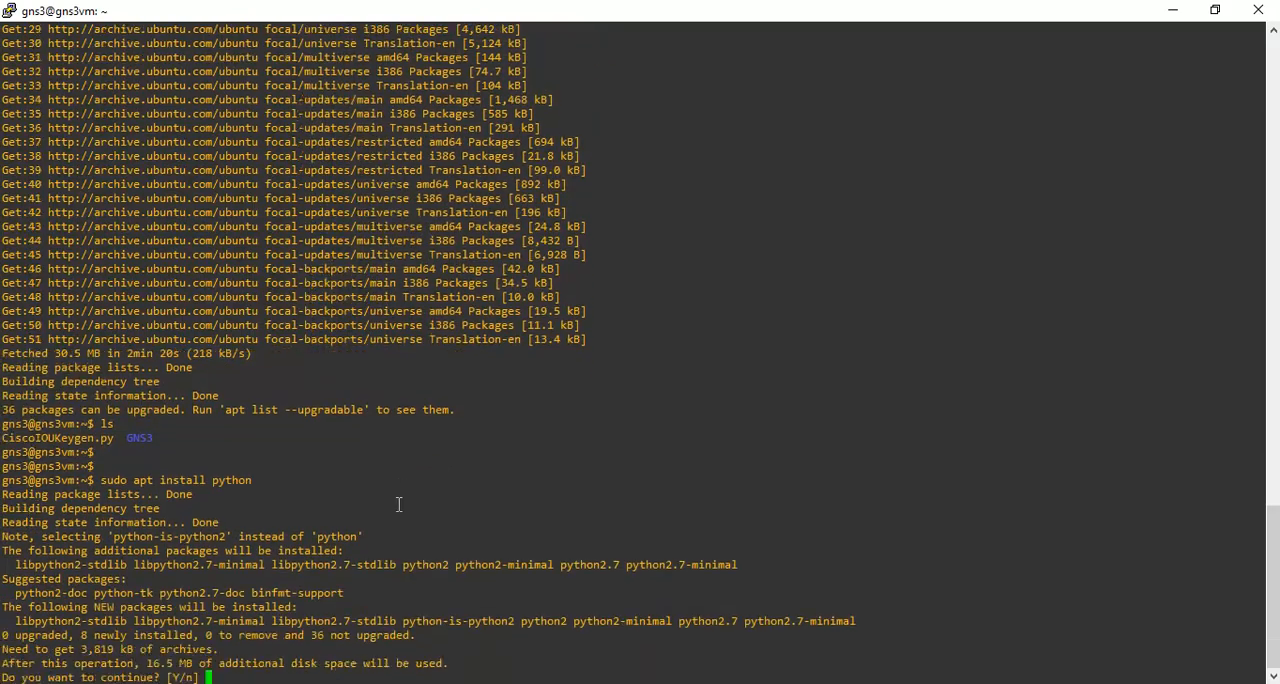
{"action": "type", "text": "y"}
{"action": "key", "text": "Return"}
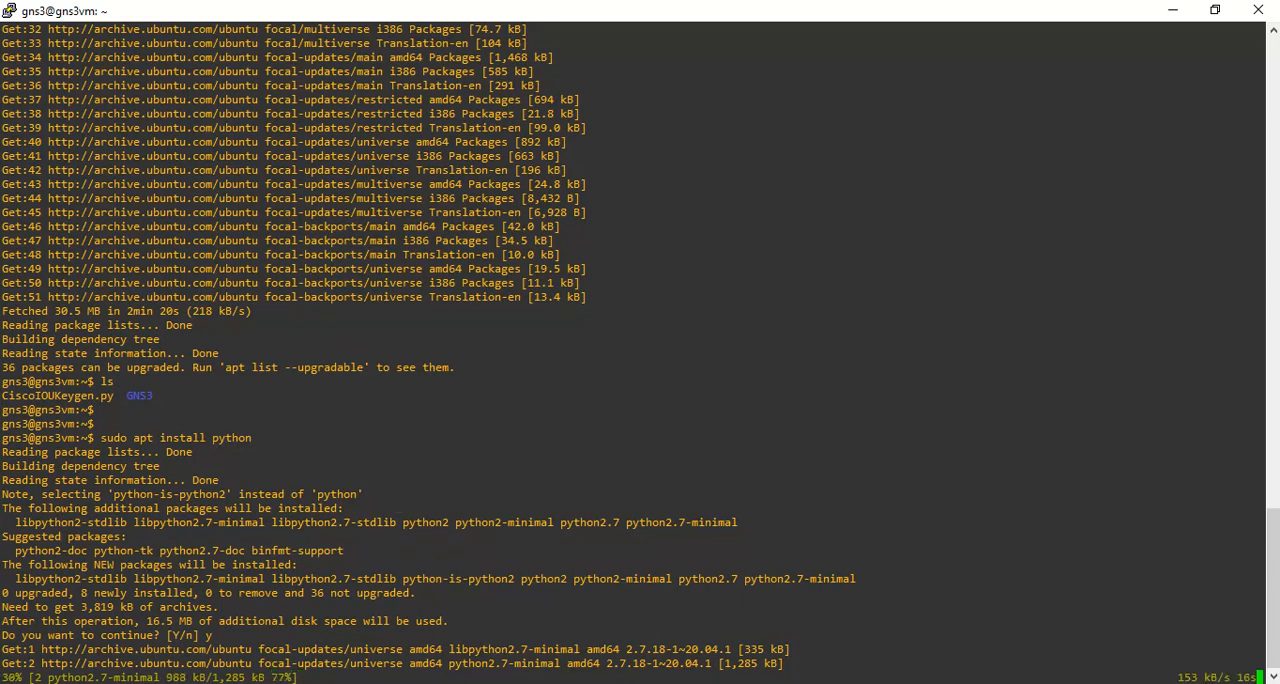
Review the permission command for CiscoIOUKeygen.py in the Notepad instructions, highlighting it, and return to the VM shell.
{"action": "left_click", "coordinate": [621, 682]}
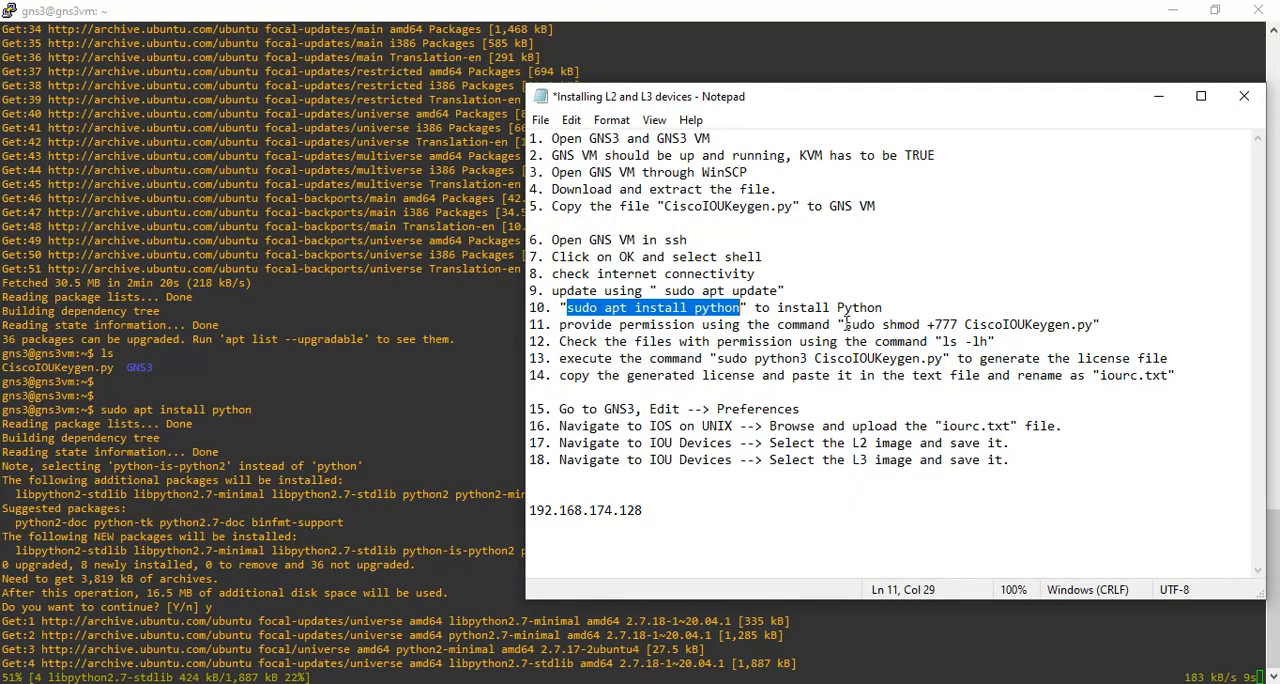
{"action": "left_click_drag", "start_coordinate": [845, 325], "coordinate": [1095, 330]}
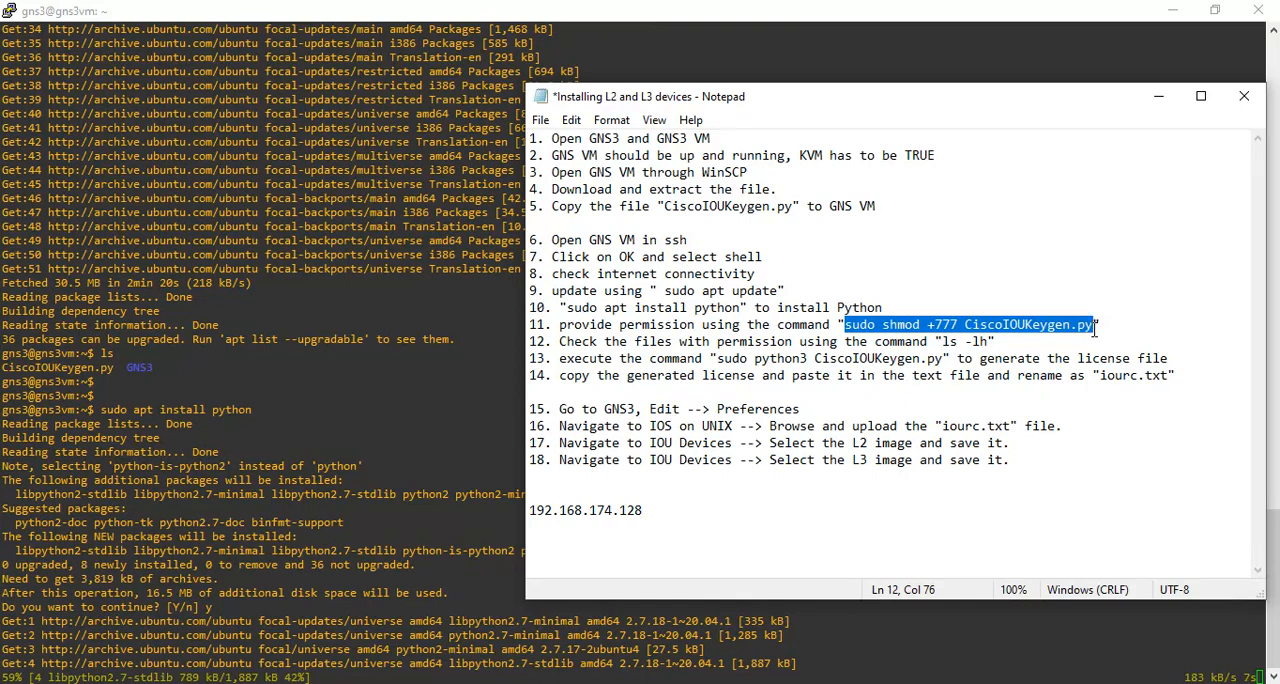
{"action": "left_click", "coordinate": [1160, 99]}
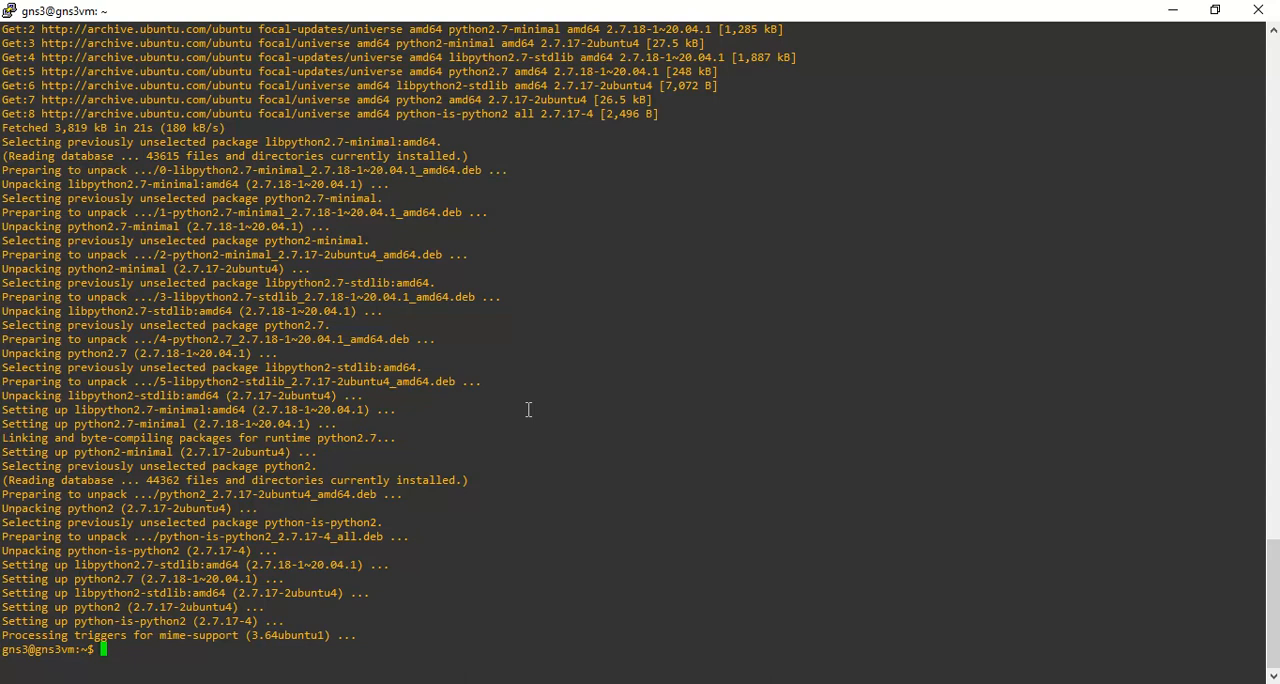
{"action": "key", "text": "alt+Tab"}
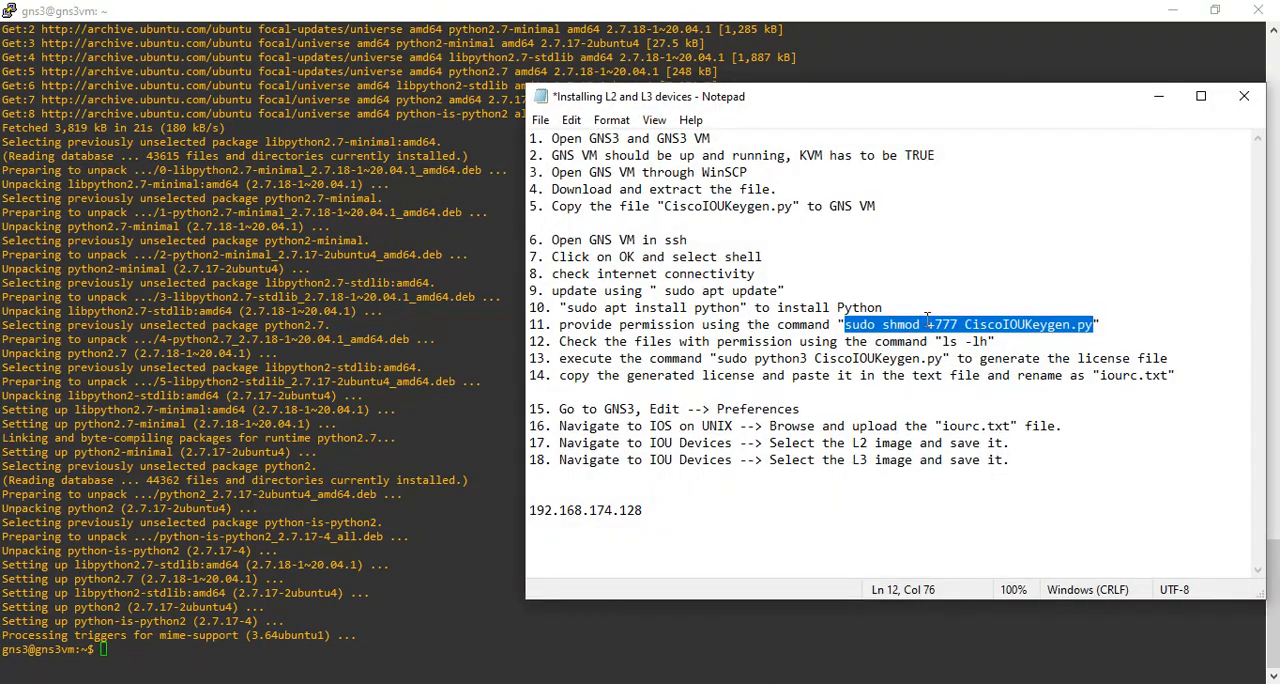
{"action": "left_click", "coordinate": [304, 597]}
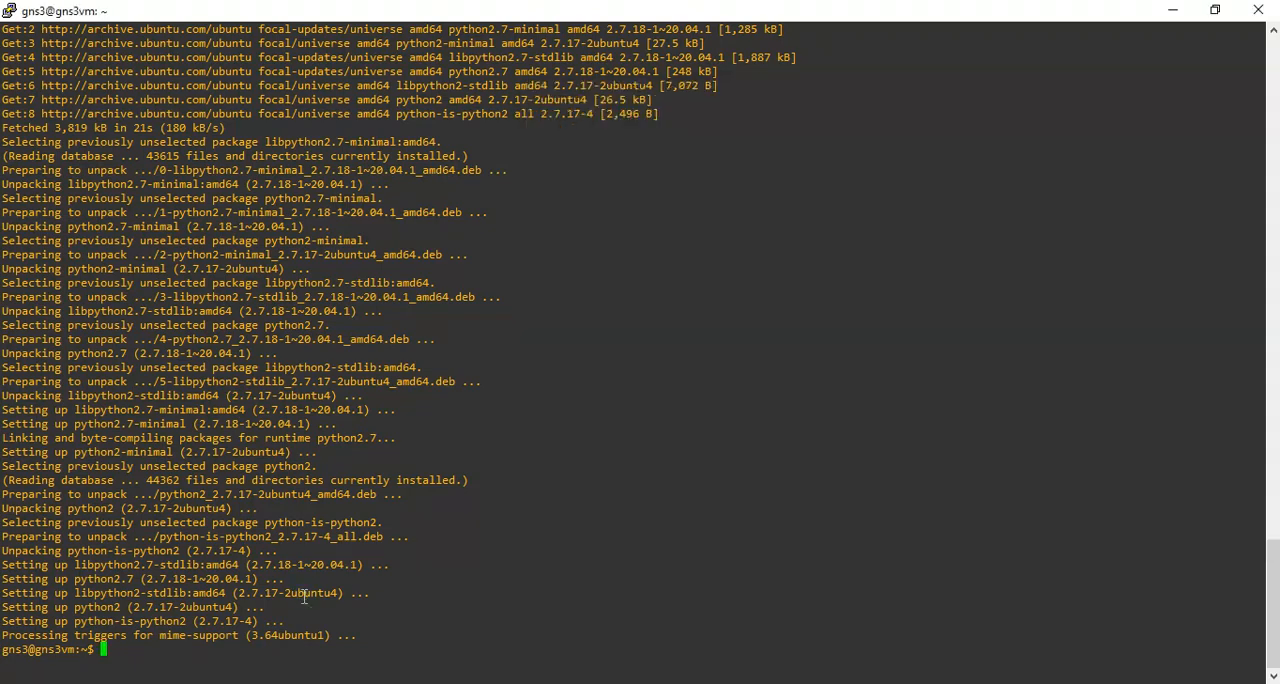
List the home directory with ls and with ls -lh in the VM shell to inspect the permissions of CiscoIOUKeygen.py.
{"action": "key", "text": "Return"}
{"action": "key", "text": "Return"}
{"action": "type", "text": "ls"}
{"action": "key", "text": "Return"}
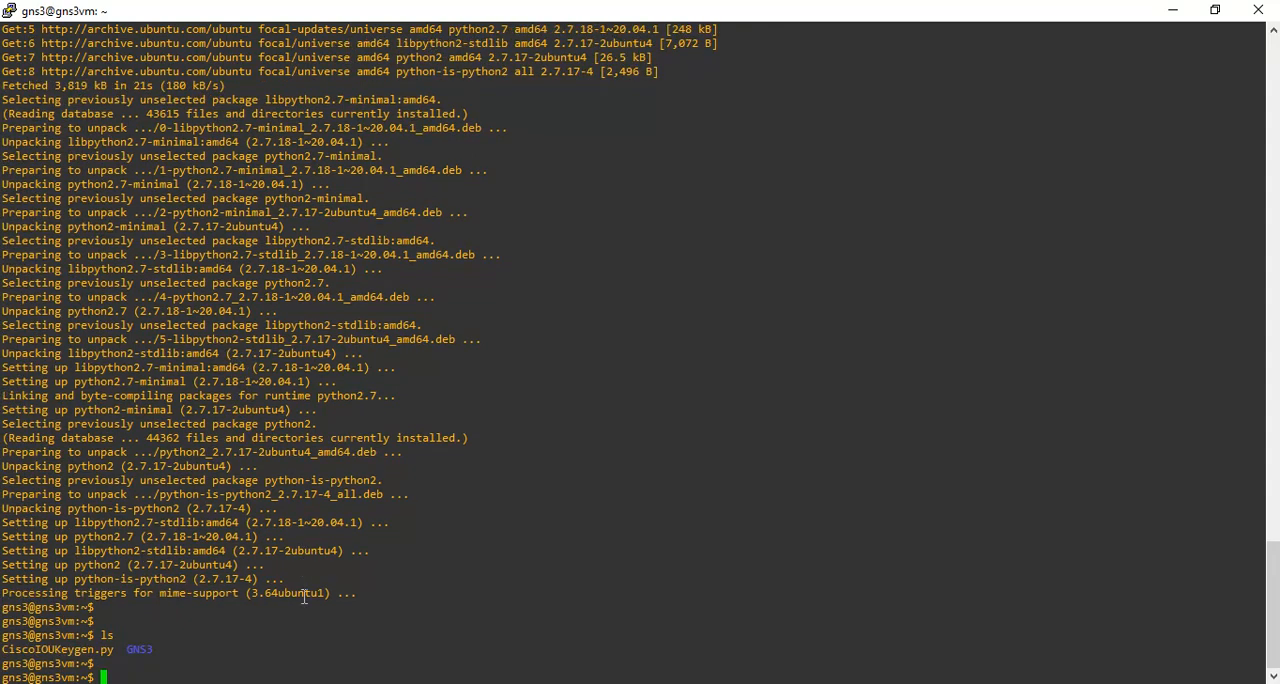
{"action": "type", "text": "ls -lh"}
{"action": "key", "text": "Return"}
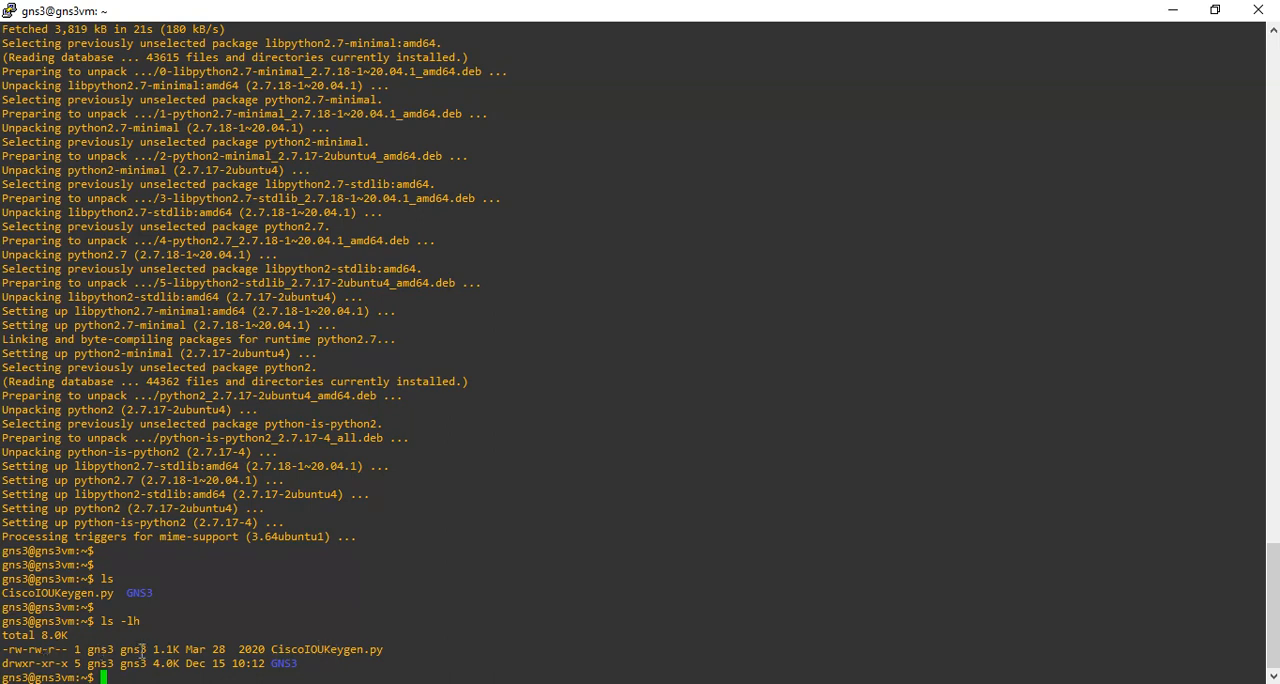
{"action": "double_click", "coordinate": [279, 649]}
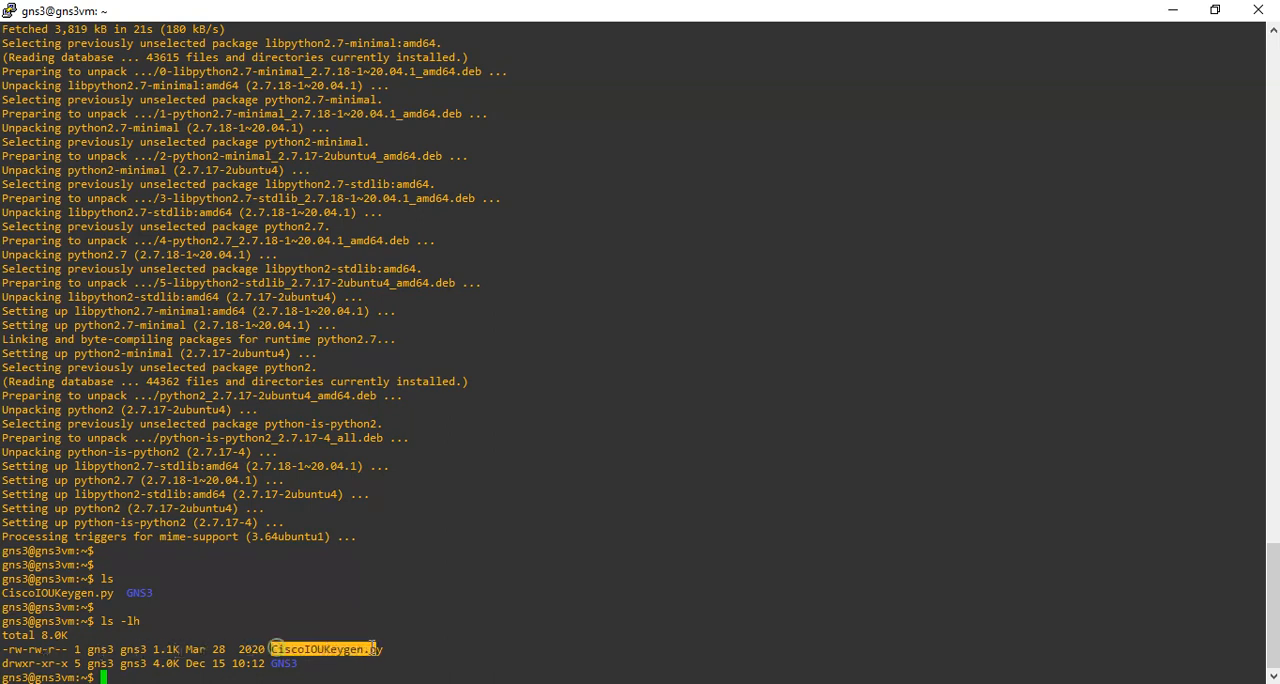
Correct the misspelled command shmod to chmod in instruction 11 of the Notepad file.
{"action": "key", "text": "alt+Tab"}
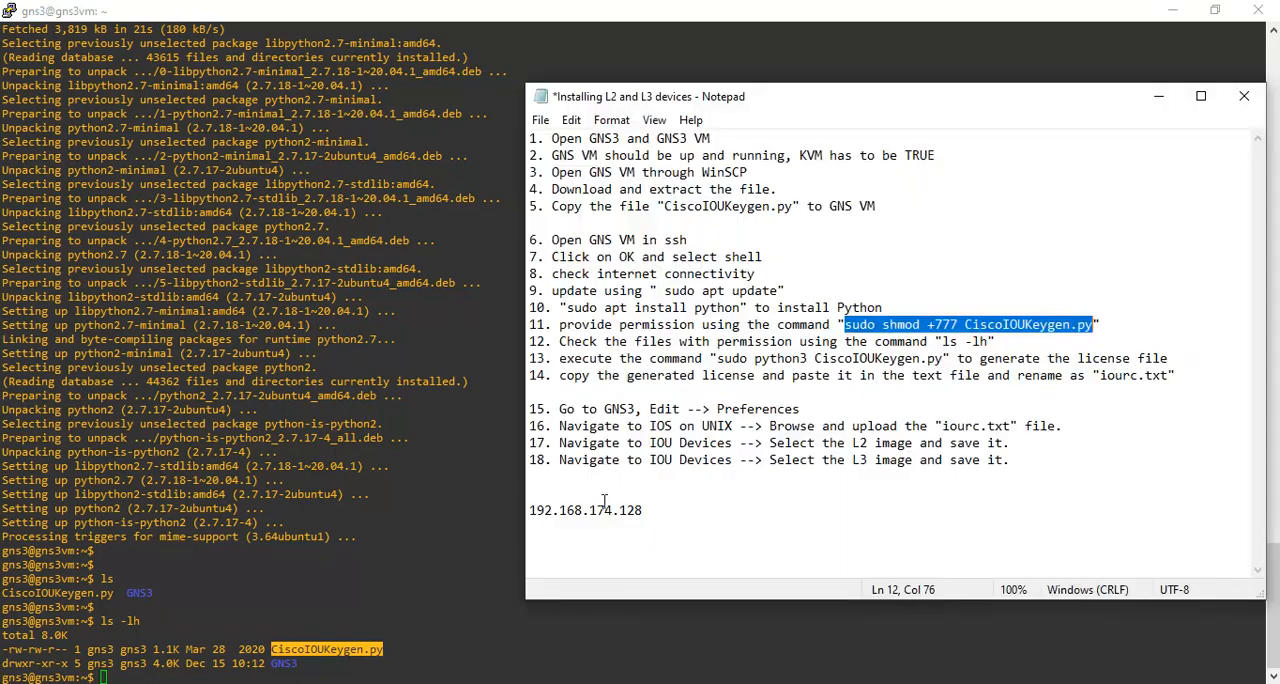
{"action": "right_click", "coordinate": [920, 326]}
{"action": "left_click", "coordinate": [954, 390]}
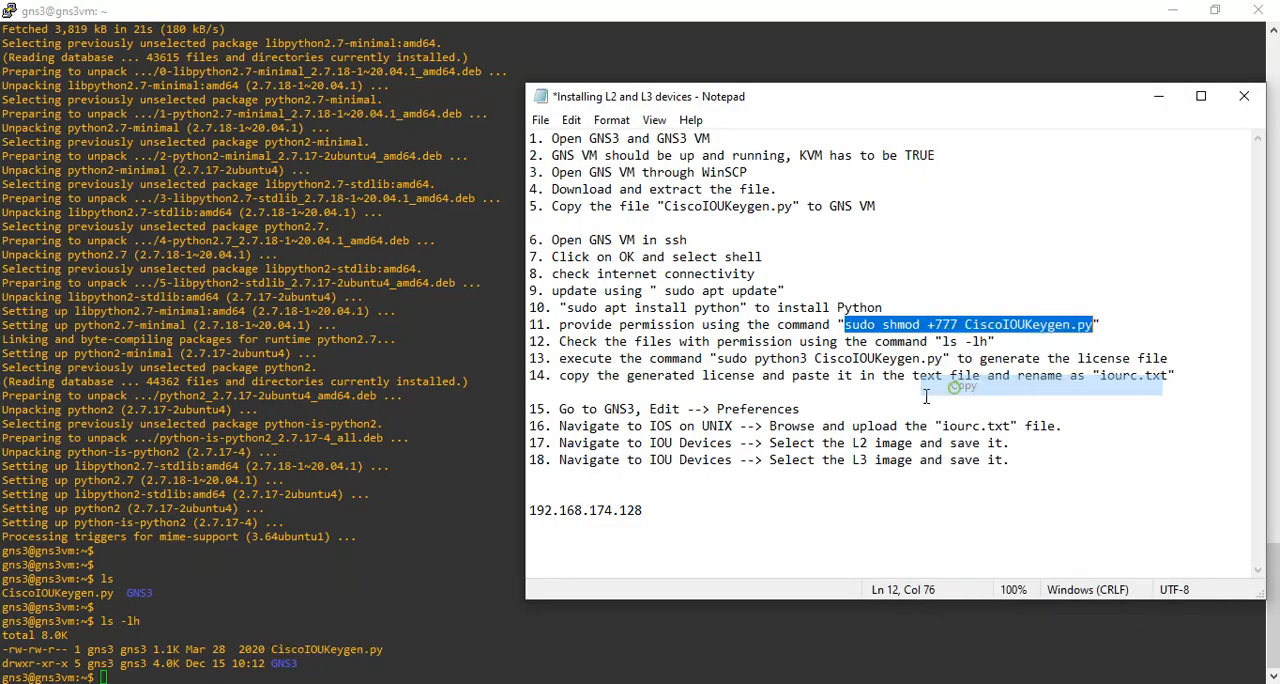
{"action": "left_click", "coordinate": [886, 325]}
{"action": "key", "text": "BackSpace"}
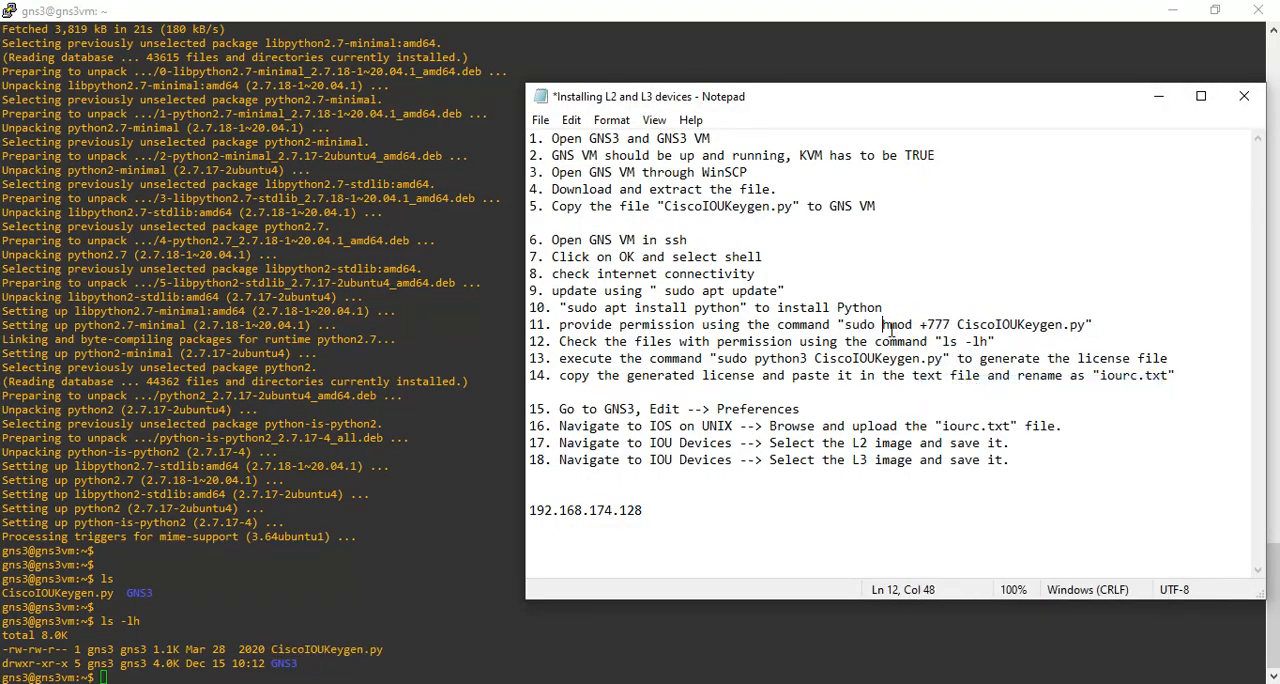
{"action": "type", "text": "c"}
Copy the corrected command sudo chmod +777 CiscoIOUKeygen.py from Notepad and run it in the VM shell.
{"action": "left_click_drag", "start_coordinate": [845, 325], "coordinate": [1093, 325]}
{"action": "right_click", "coordinate": [1057, 333]}
{"action": "left_click", "coordinate": [1080, 387]}
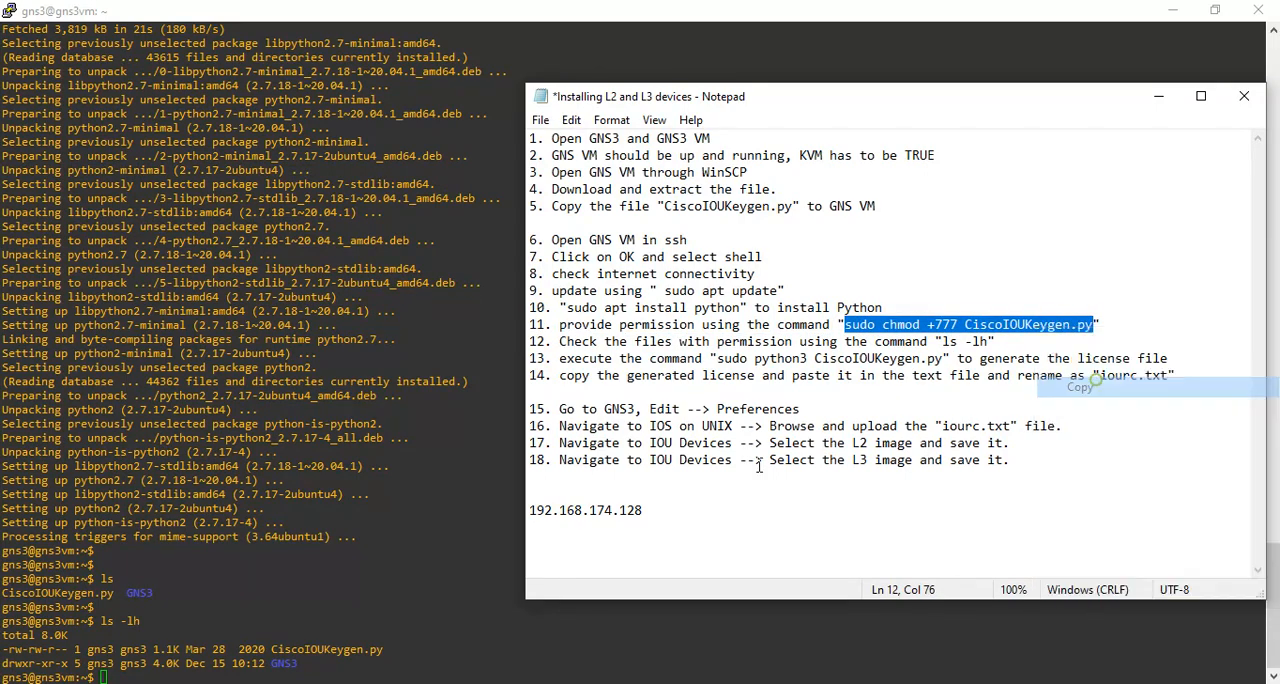
{"action": "left_click", "coordinate": [316, 549]}
{"action": "right_click", "coordinate": [316, 549]}
{"action": "key", "text": "Return"}
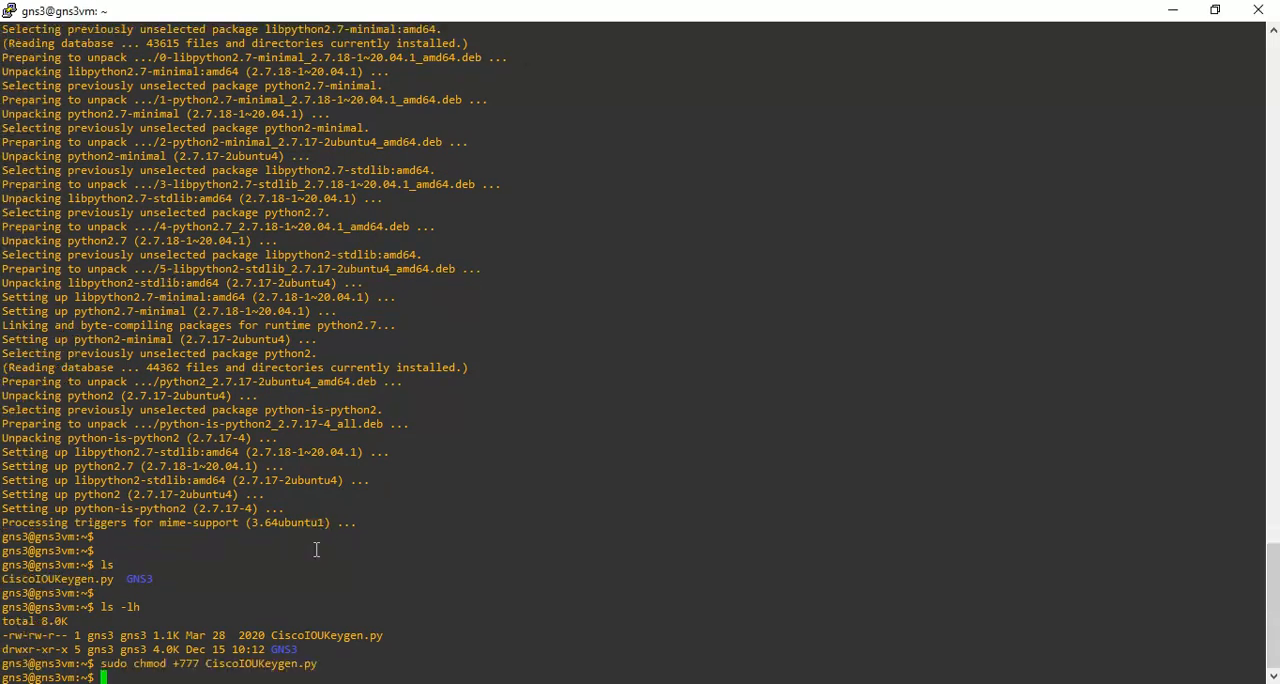
List the files with ls -lh and check the new permissions of CiscoIOUKeygen.py.
{"action": "type", "text": "ls -lh"}
{"action": "key", "text": "Return"}
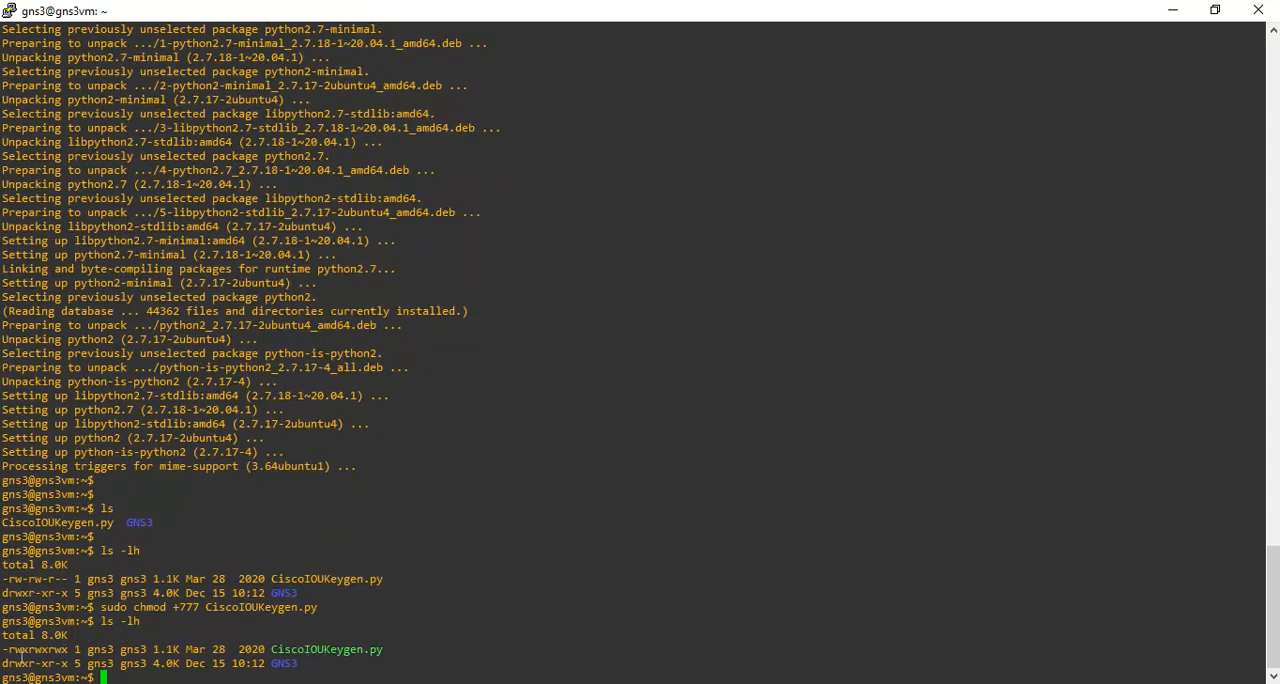
{"action": "left_click_drag", "start_coordinate": [8, 650], "coordinate": [65, 656]}
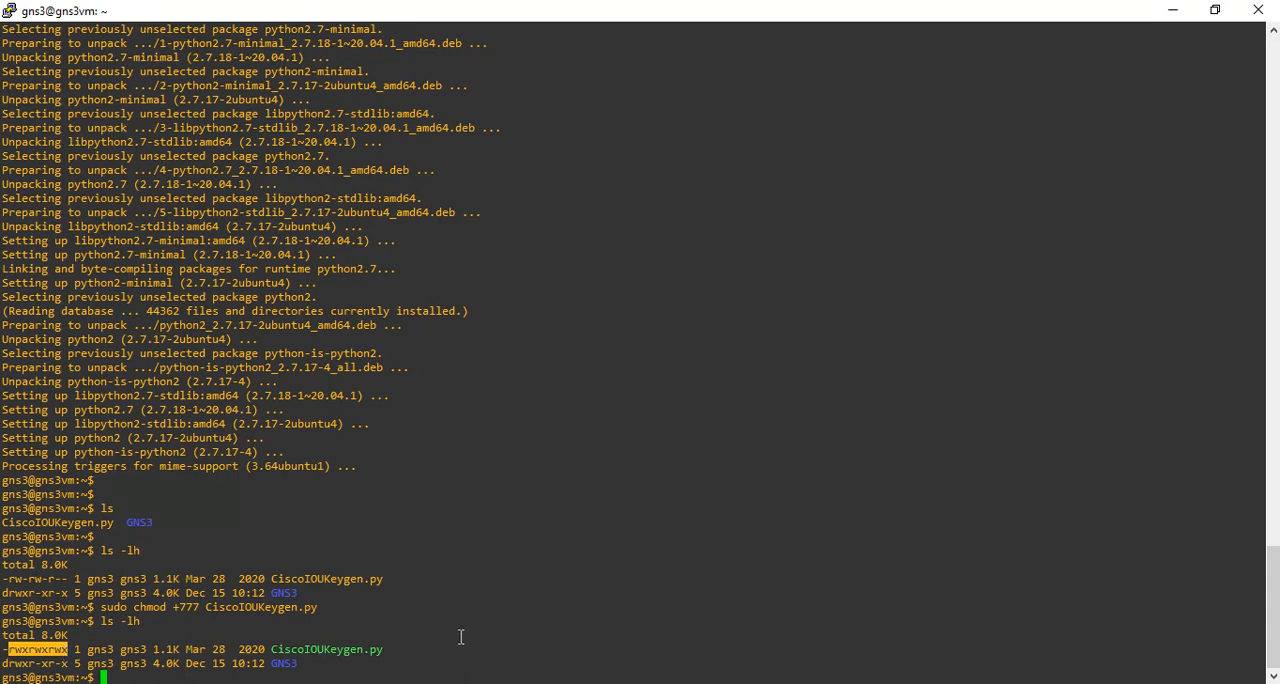
{"action": "double_click", "coordinate": [344, 651]}
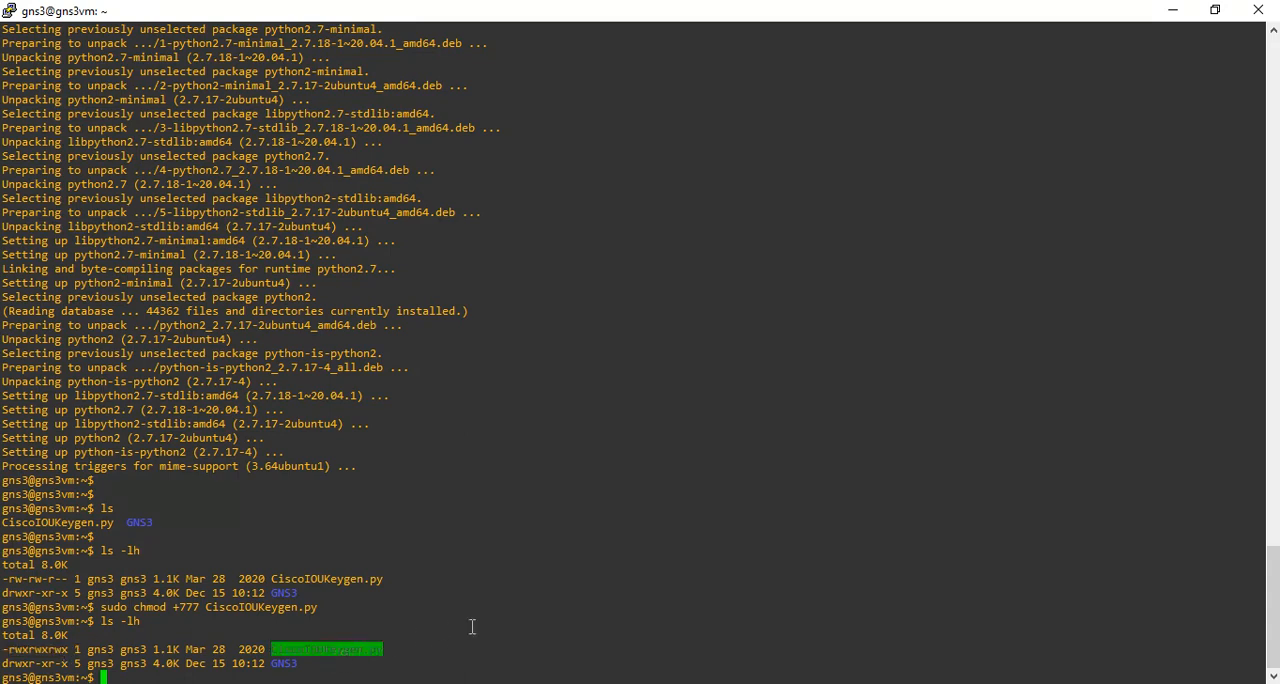
Copy the command sudo python3 CiscoIOUKeygen.py from the Notepad instructions and run it in the VM shell to generate the license.
{"action": "key", "text": "alt+Tab"}
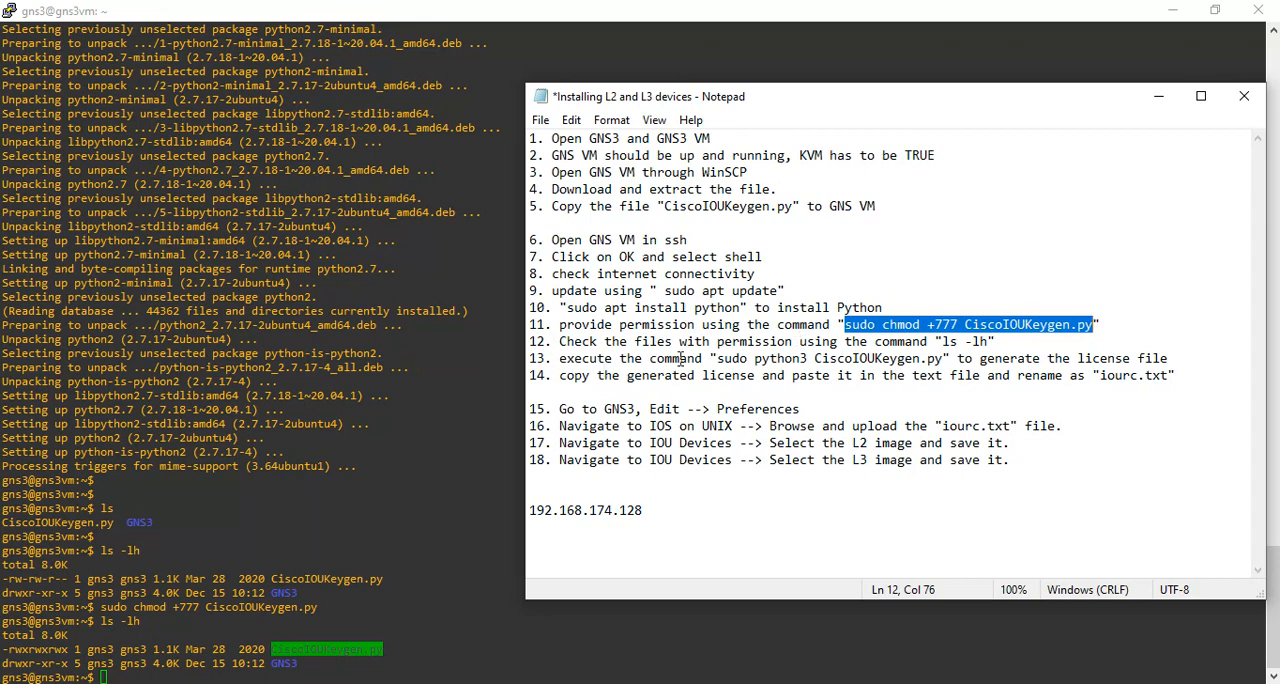
{"action": "left_click_drag", "start_coordinate": [716, 358], "coordinate": [945, 358]}
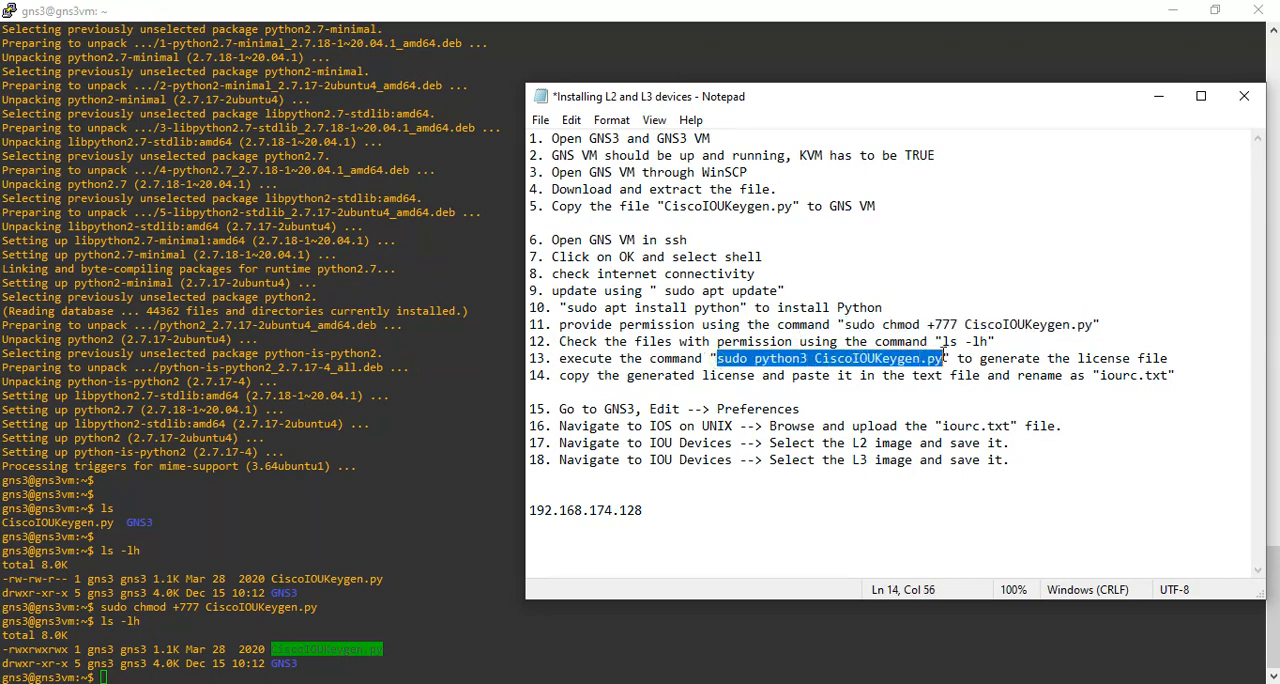
{"action": "right_click", "coordinate": [944, 357]}
{"action": "left_click", "coordinate": [960, 418]}
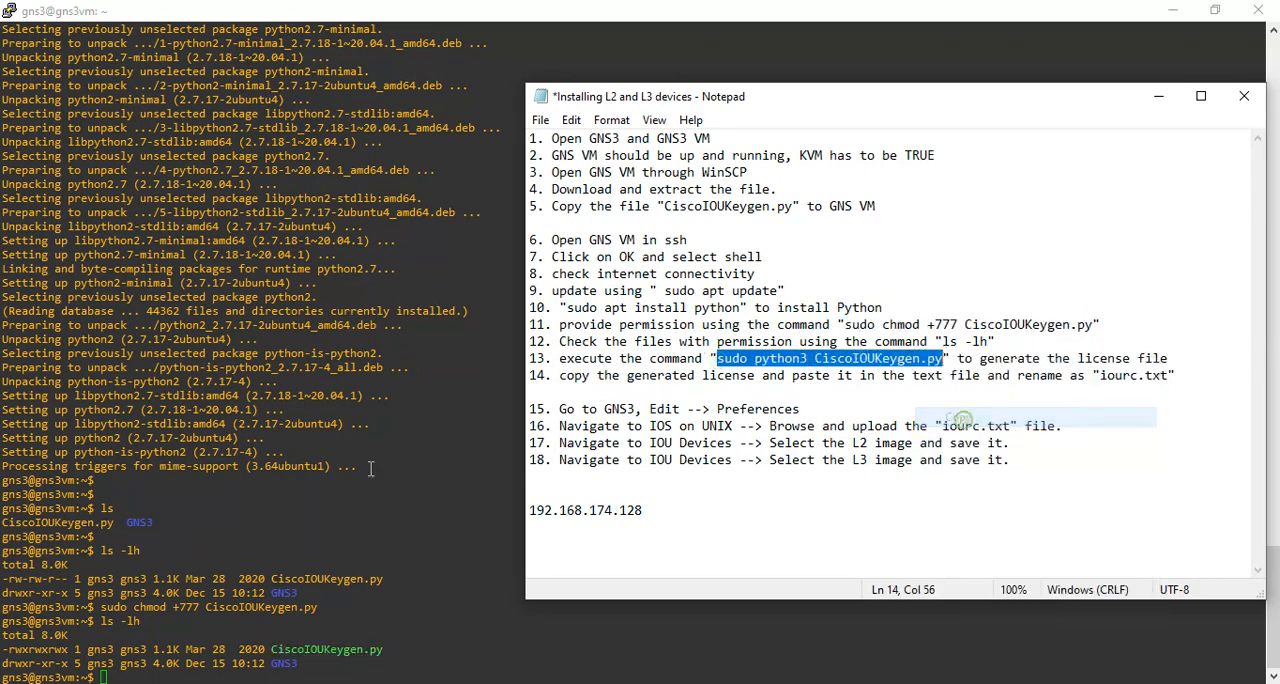
{"action": "left_click", "coordinate": [244, 471]}
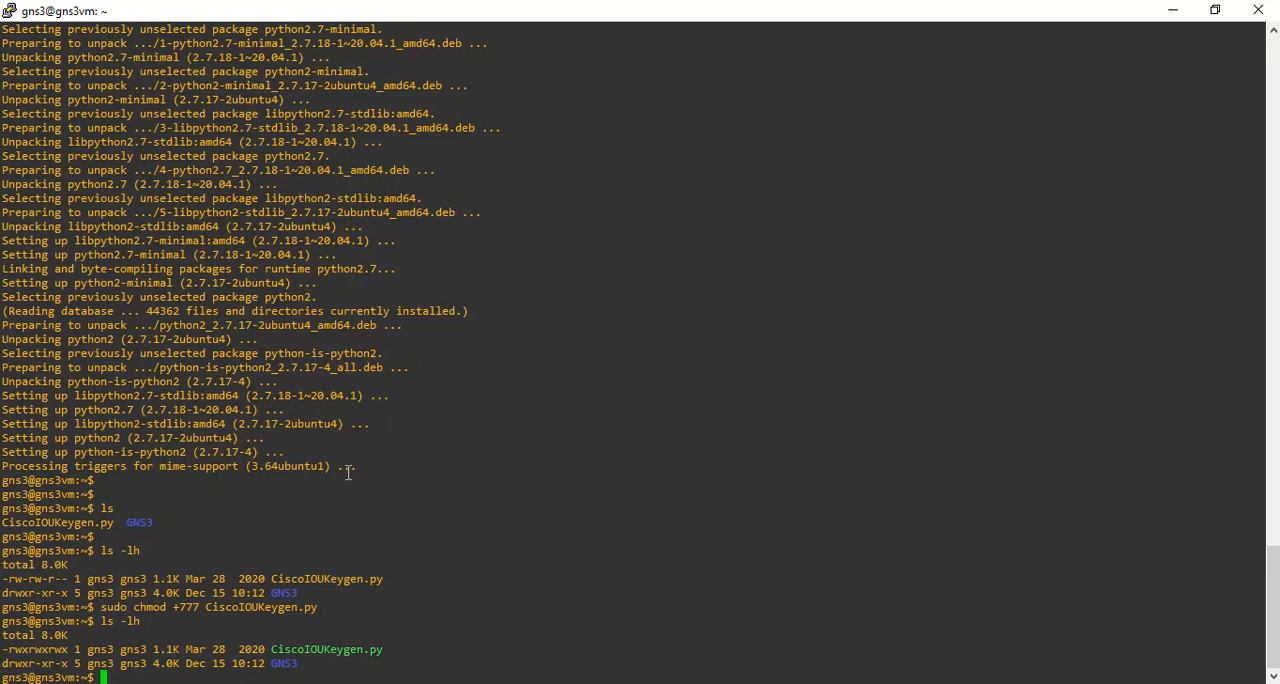
{"action": "key", "text": "Return"}
{"action": "key", "text": "Return"}
{"action": "type", "text": "sudo python3 CiscoIOUKeygen.py"}
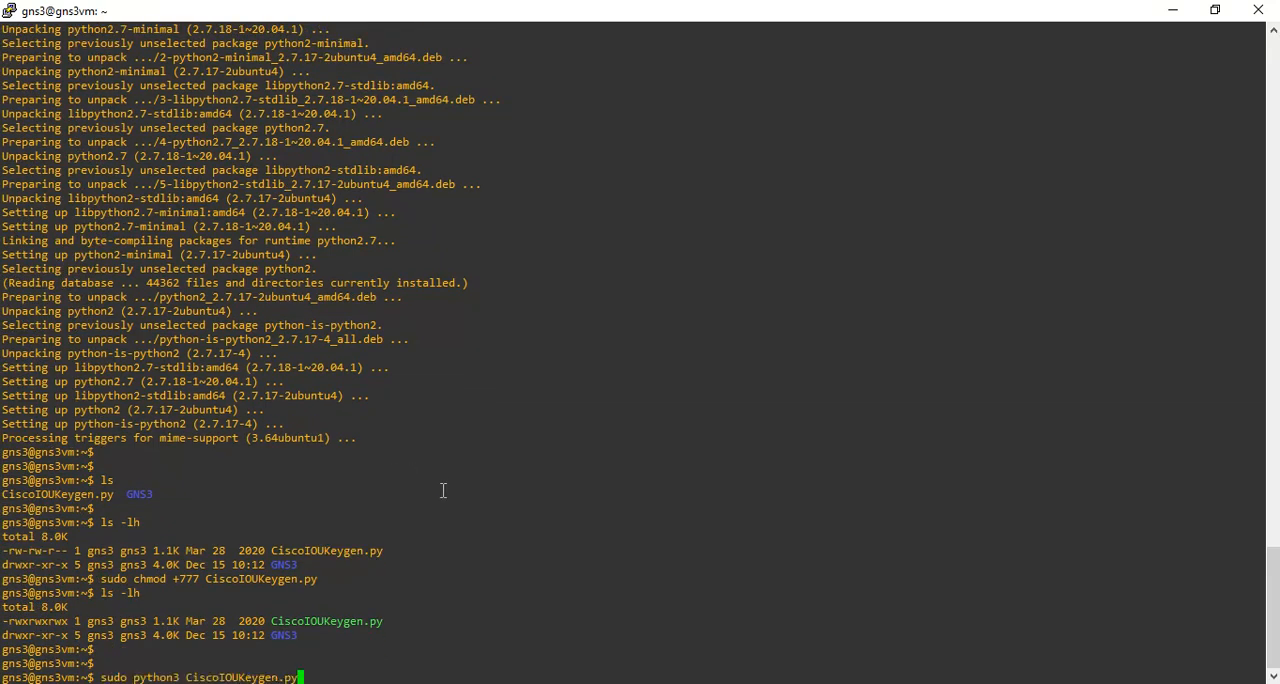
{"action": "key", "text": "Return"}
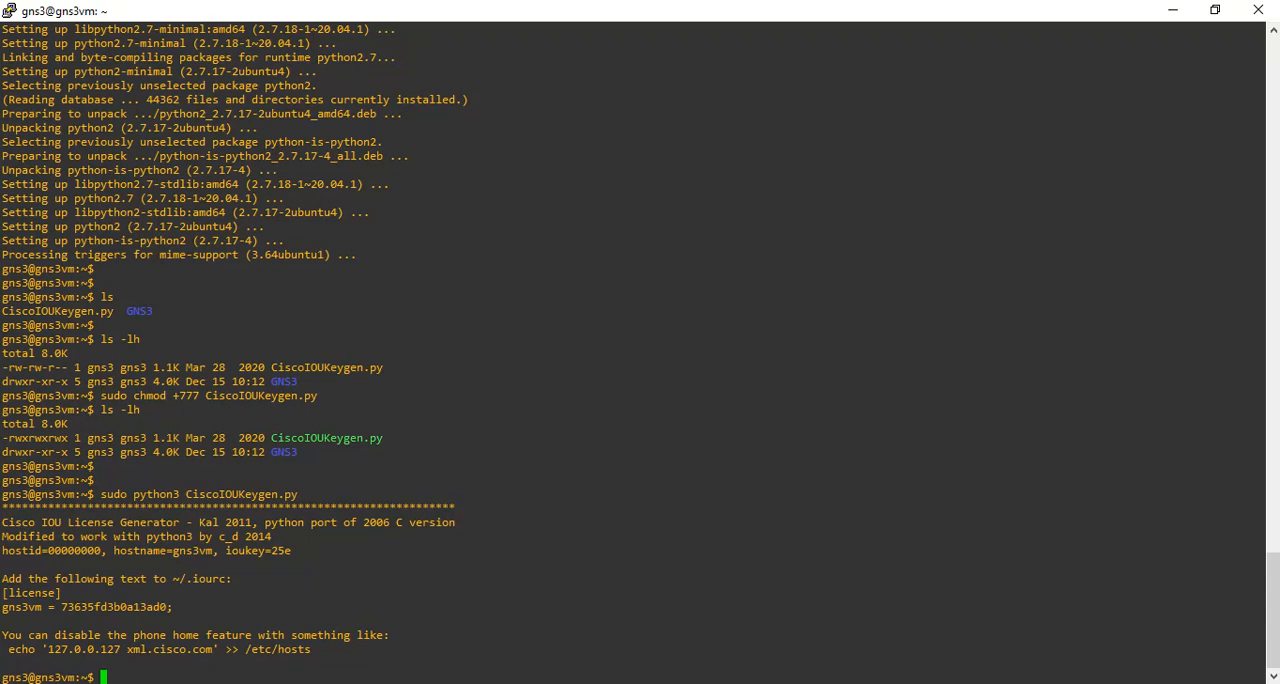
Copy the generated [license] block with the license key from the VM shell and paste it at the end of the Notepad instructions.
{"action": "left_click_drag", "start_coordinate": [6, 590], "coordinate": [175, 606]}
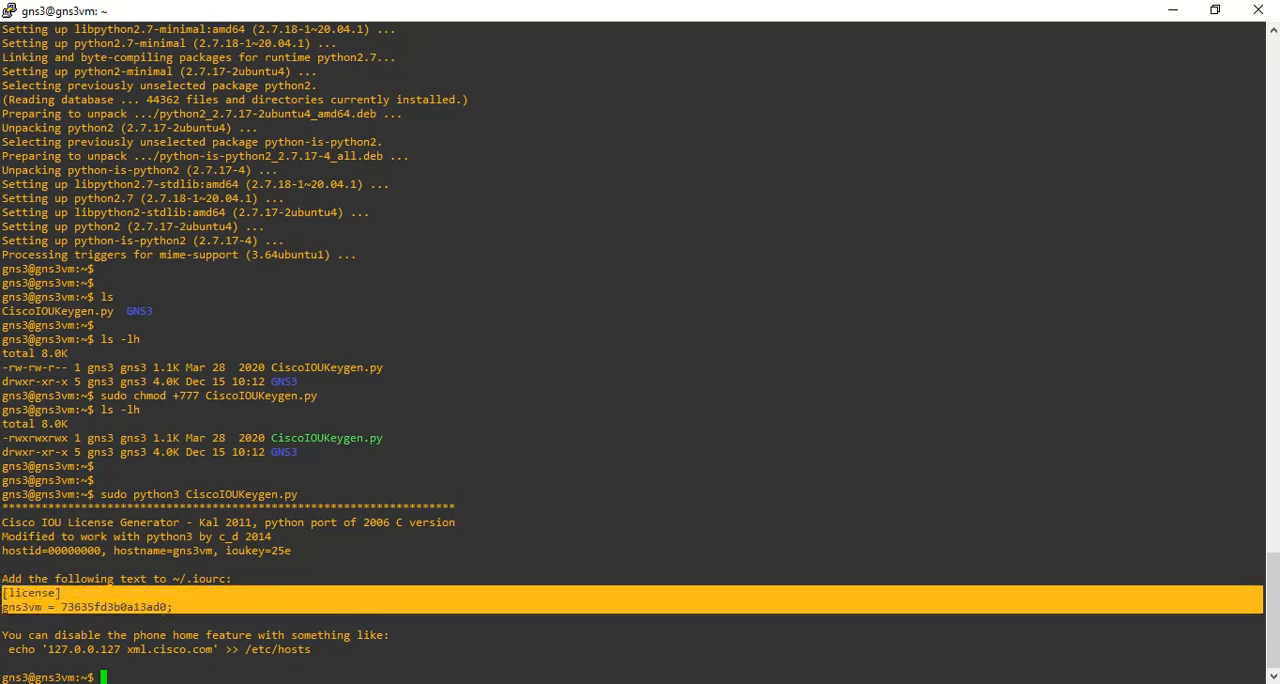
{"action": "left_click", "coordinate": [704, 552]}
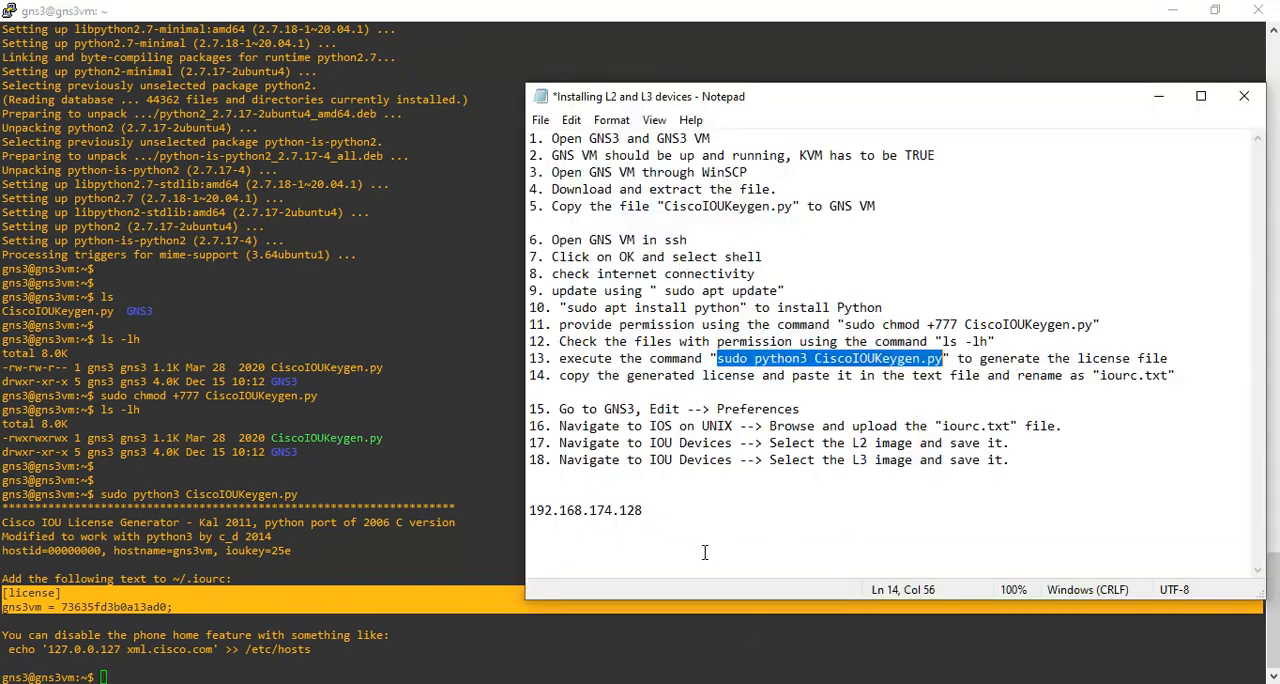
{"action": "left_click", "coordinate": [704, 552]}
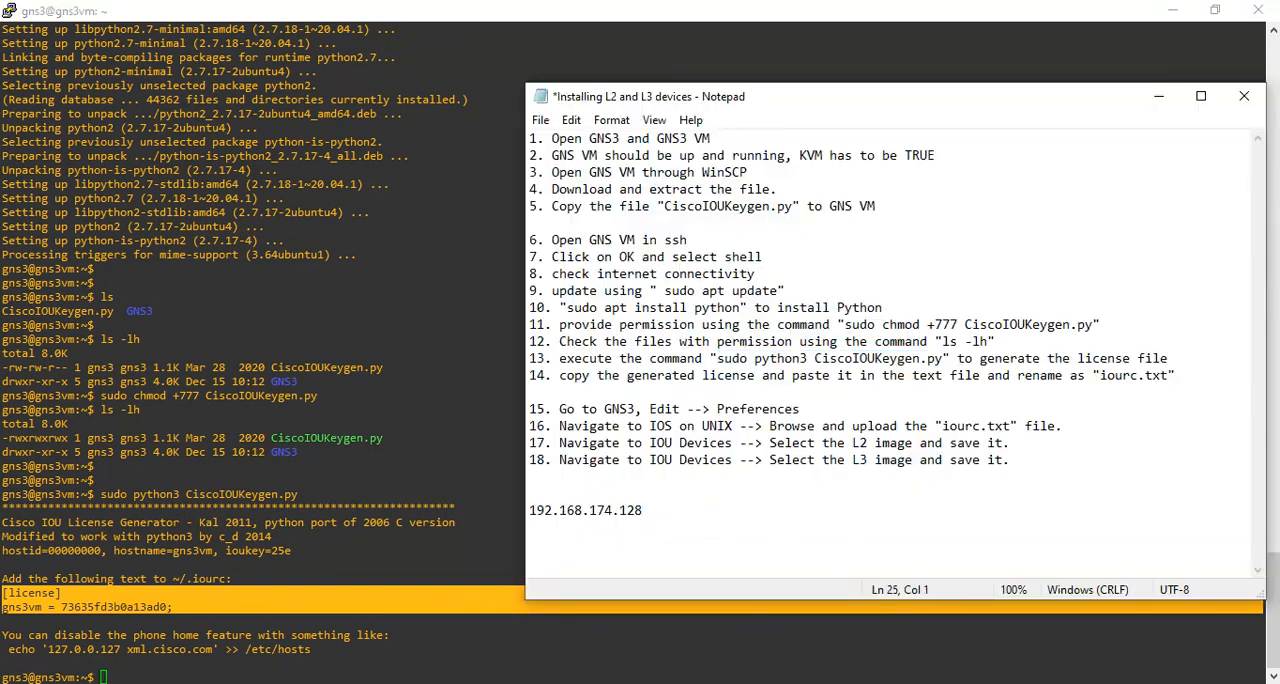
{"action": "key", "text": "ctrl+v"}
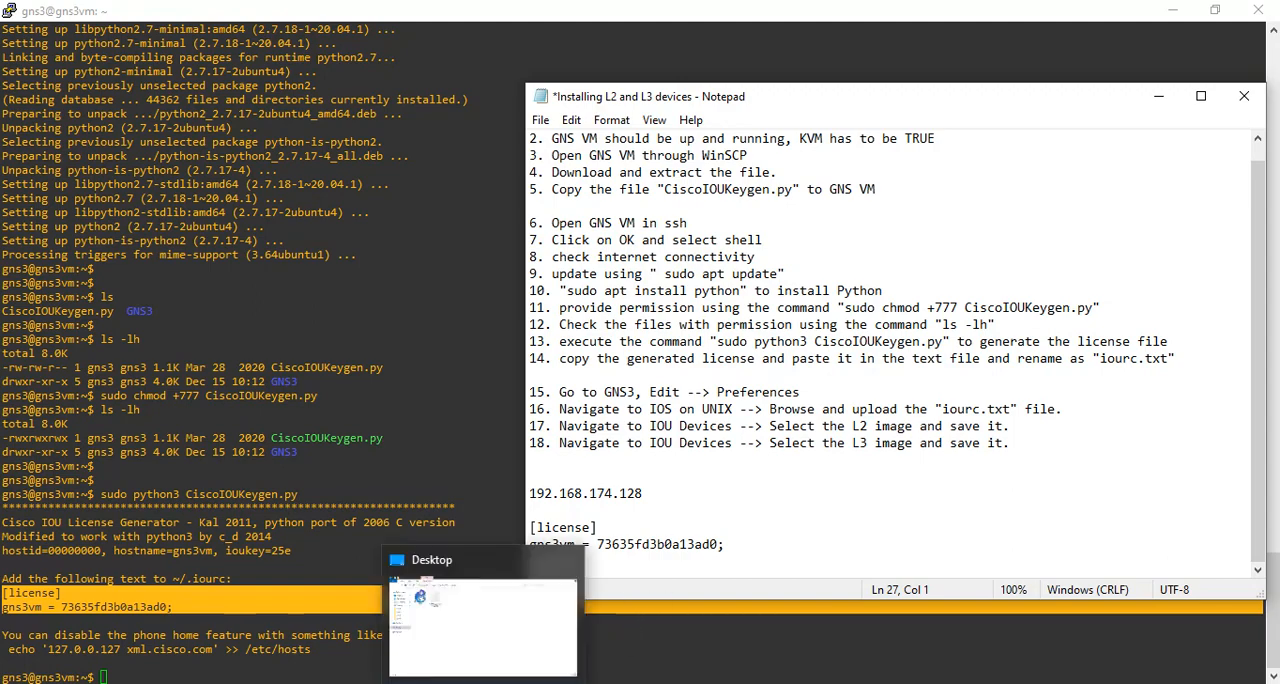
Switch to File Explorer and open the folder IOU images GNS3 inside Documents > IOU or IOL images GNS3.
{"action": "left_click", "coordinate": [487, 682]}
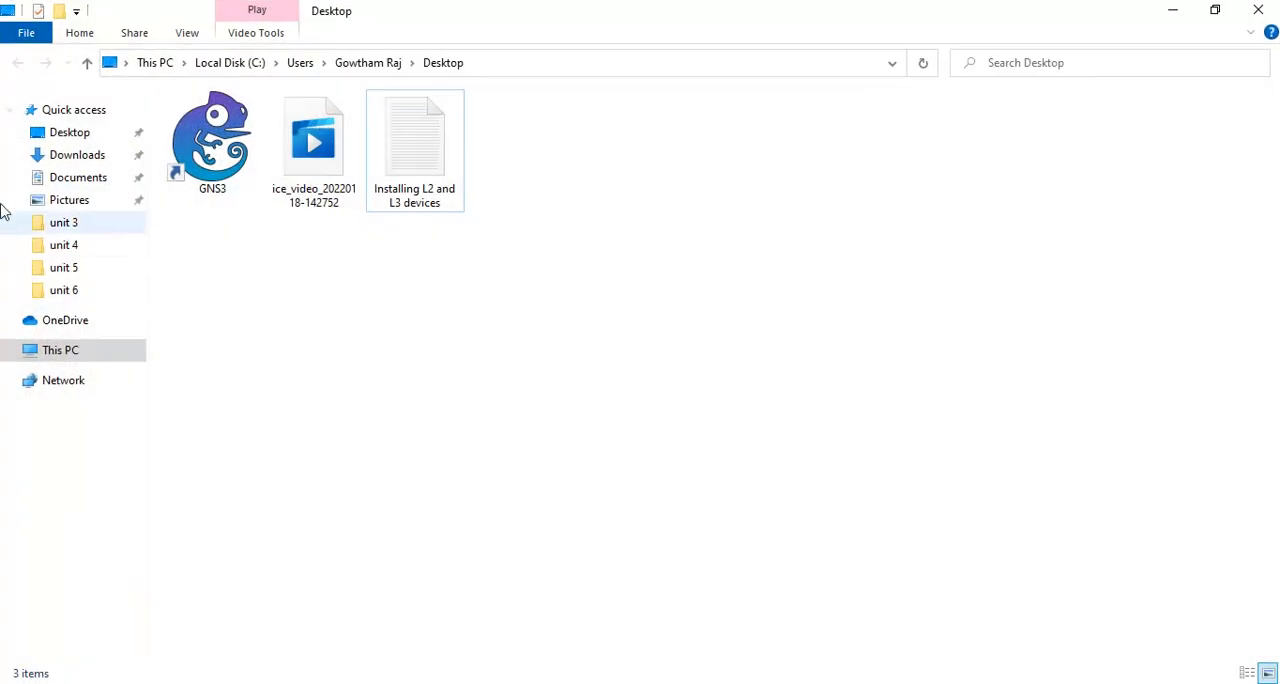
{"action": "left_click", "coordinate": [80, 178]}
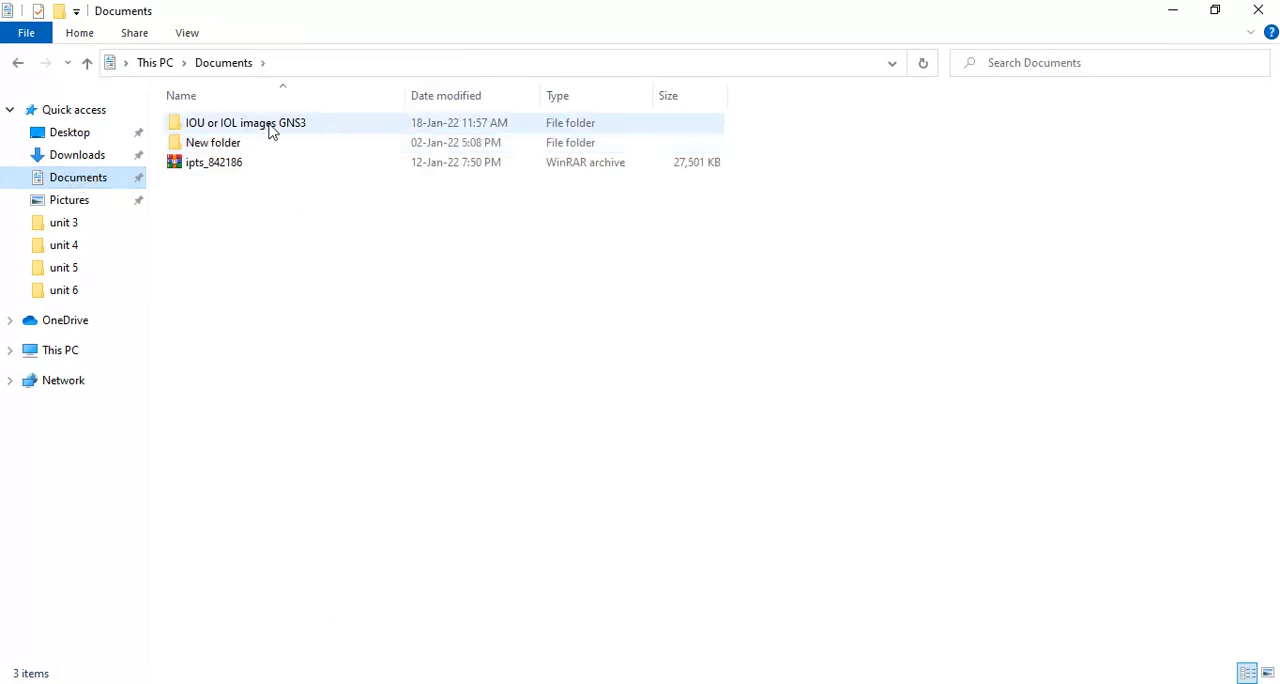
{"action": "double_click", "coordinate": [271, 125]}
{"action": "double_click", "coordinate": [260, 124]}
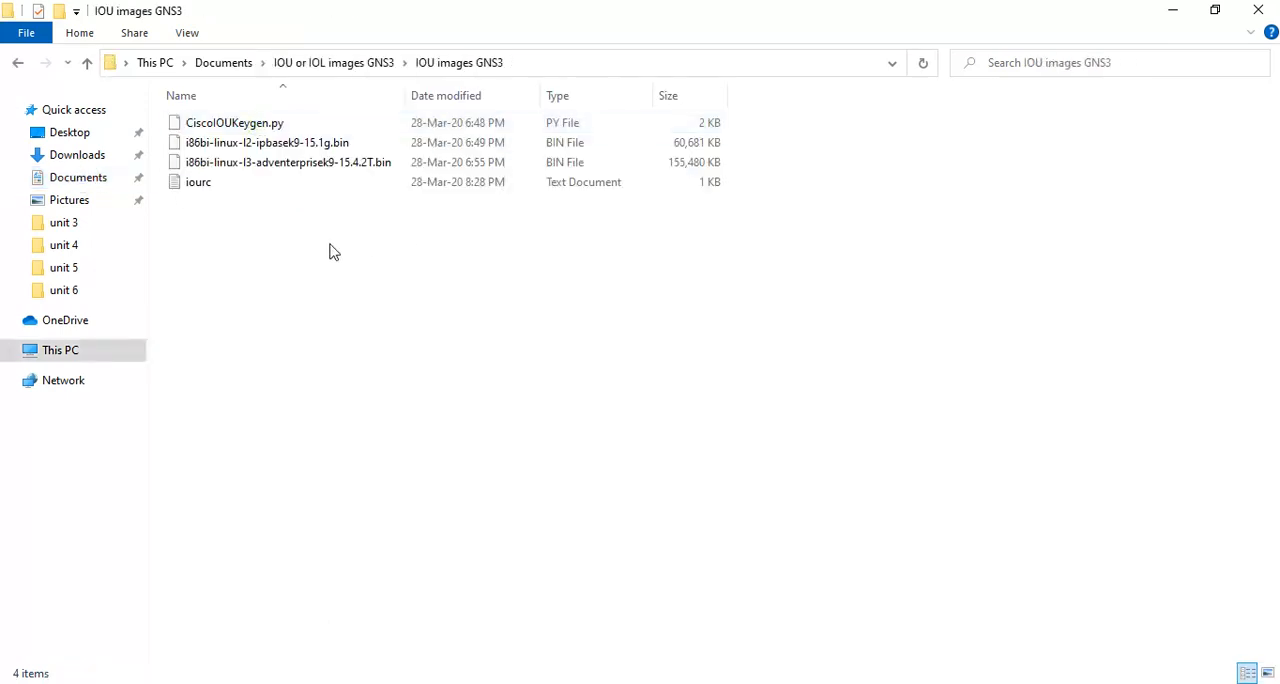
Create a new text document in the IOU images GNS3 folder, keeping its default name.
{"action": "right_click", "coordinate": [323, 344]}
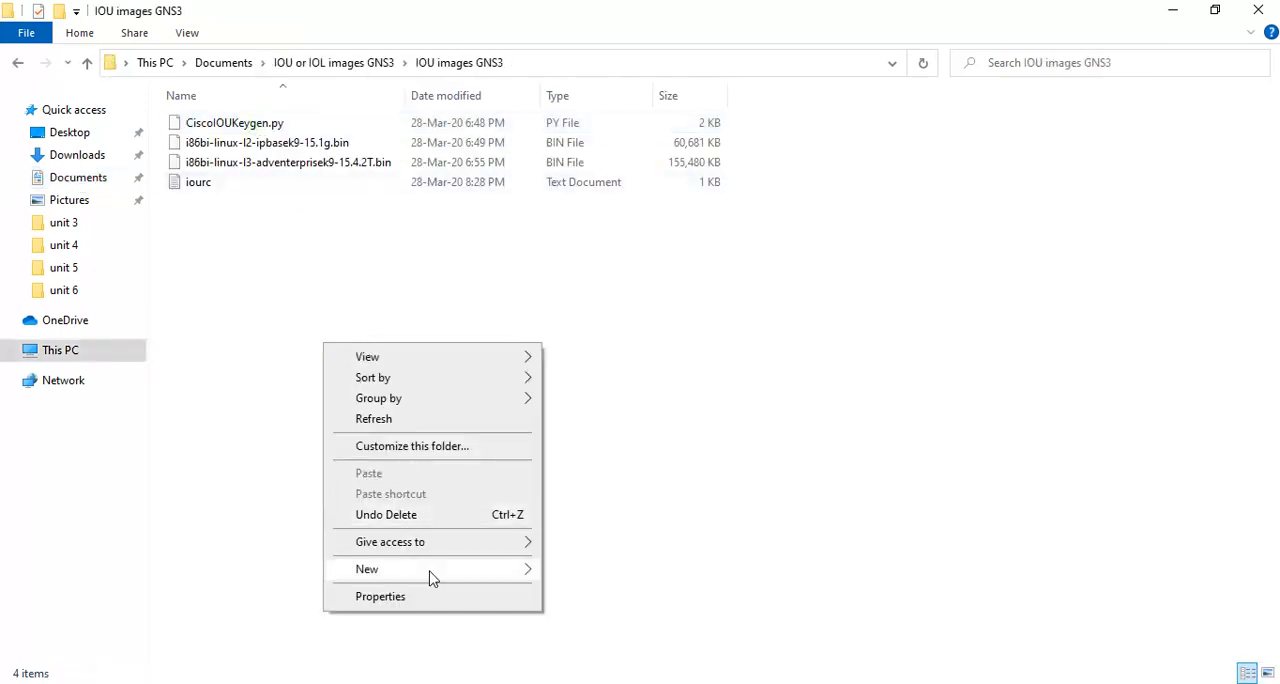
{"action": "mouse_move", "coordinate": [431, 571]}
{"action": "left_click", "coordinate": [607, 527]}
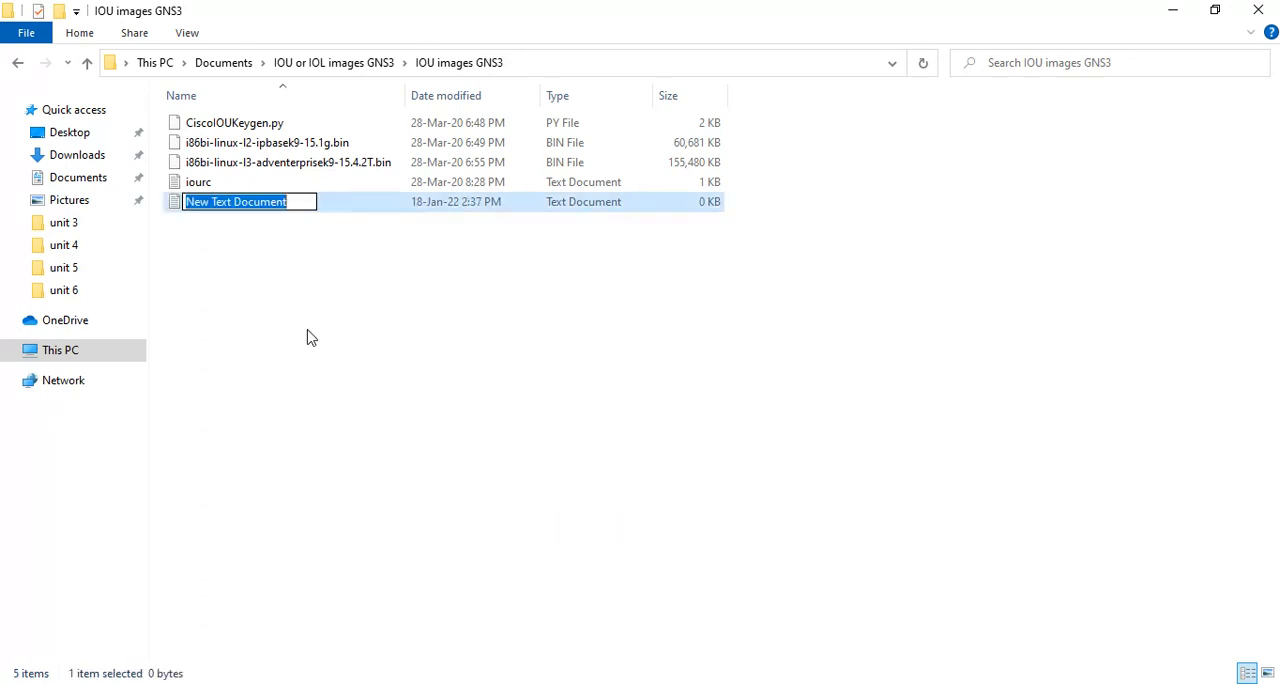
{"action": "key", "text": "Return"}
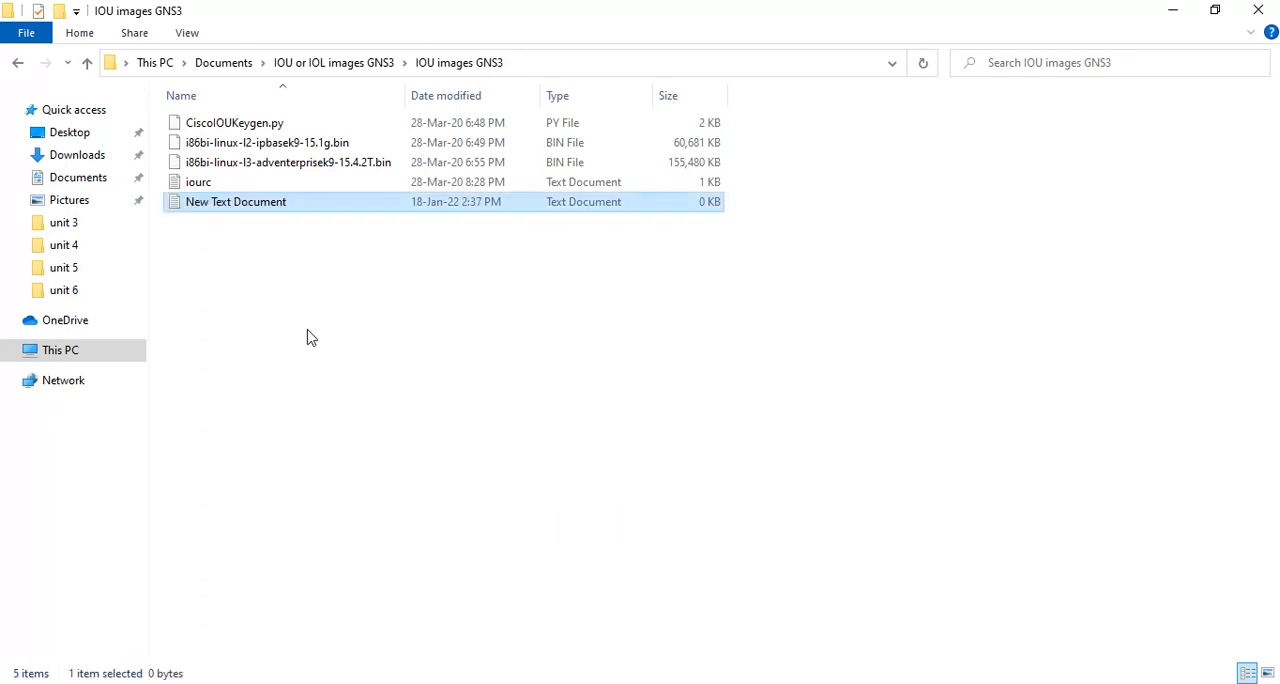
Open New Text Document, paste the copied [license] block with the license key, then save and close the file.
{"action": "key", "text": "Return"}
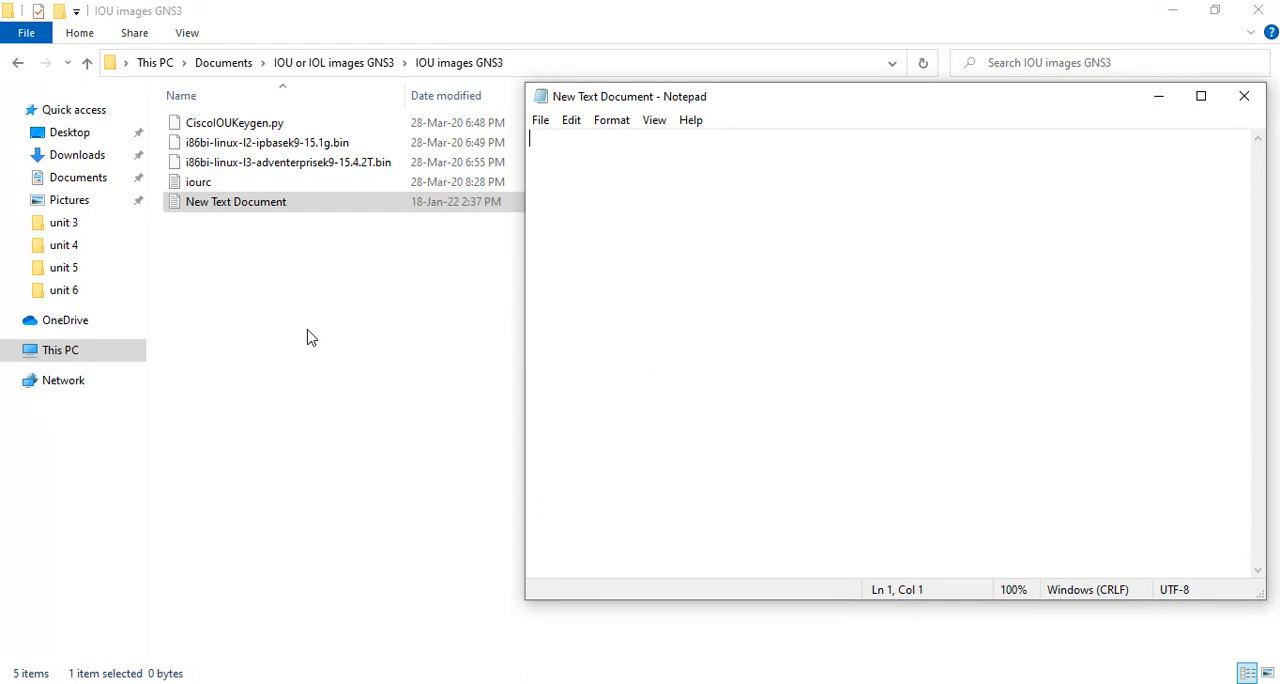
{"action": "key", "text": "ctrl+v"}
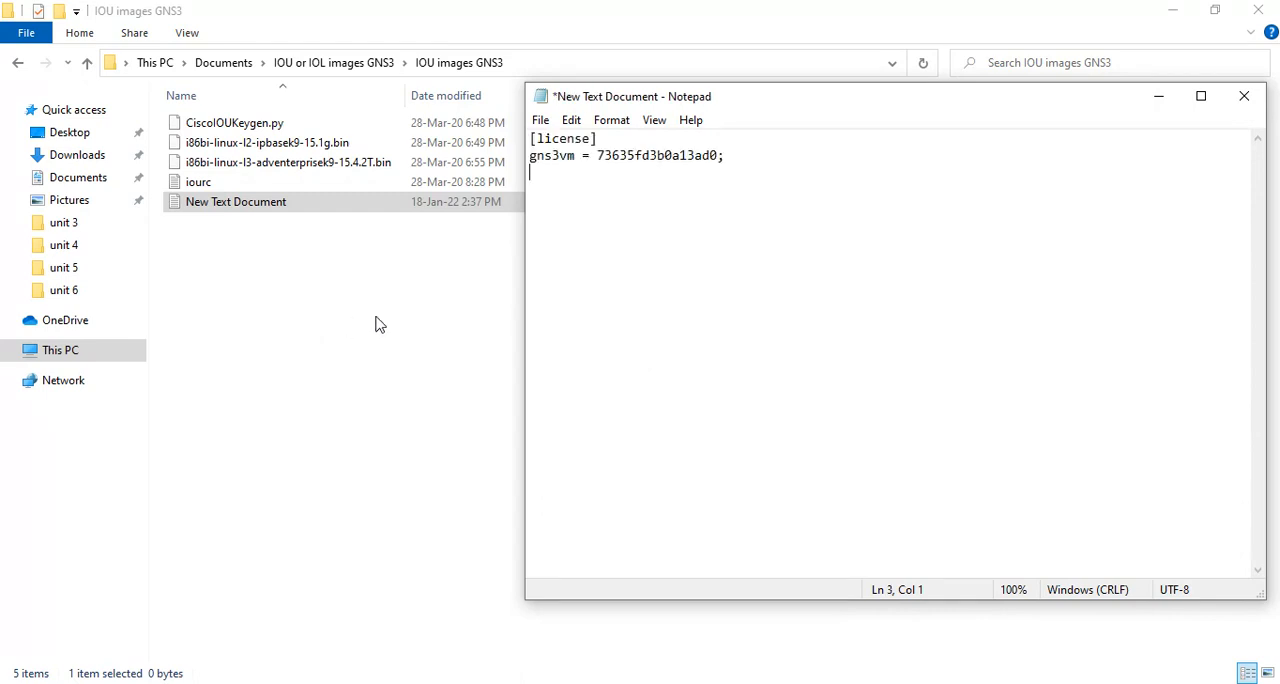
{"action": "key", "text": "ctrl+s"}
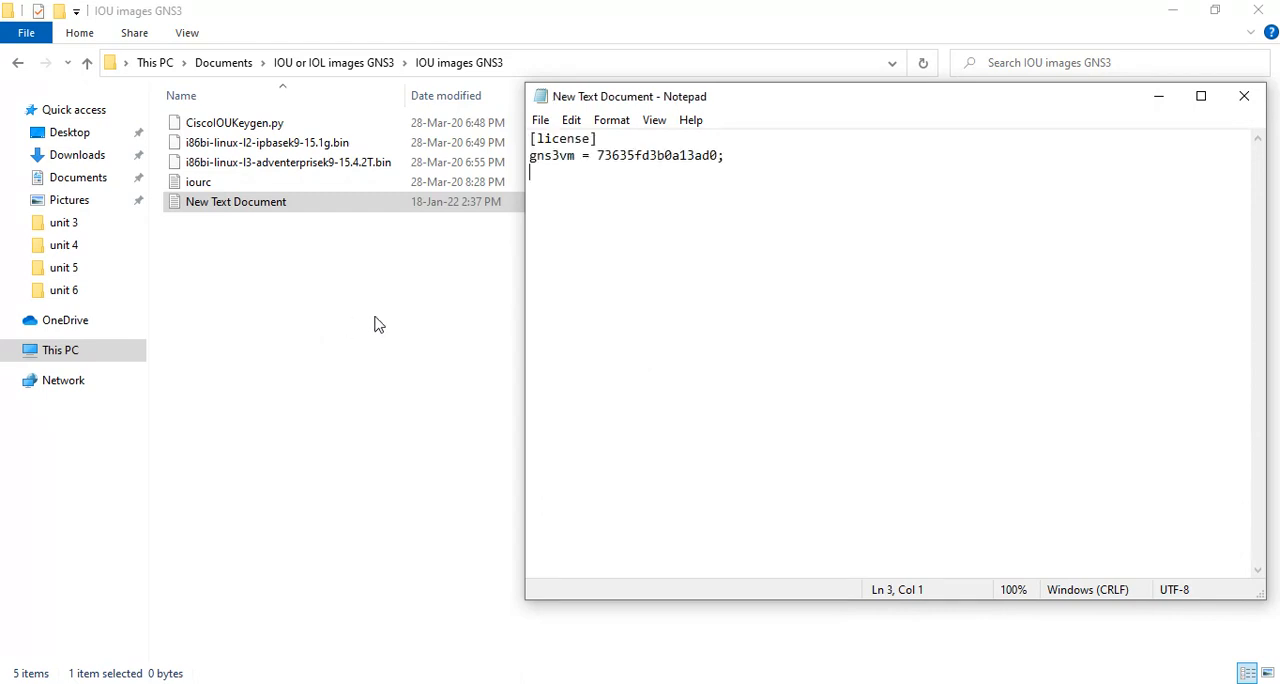
{"action": "left_click", "coordinate": [1244, 96]}
Copy the file name iourc.txt from step 14 of the Notepad instructions and compare it with the name in the VM shell output.
{"action": "mouse_move", "coordinate": [483, 683]}
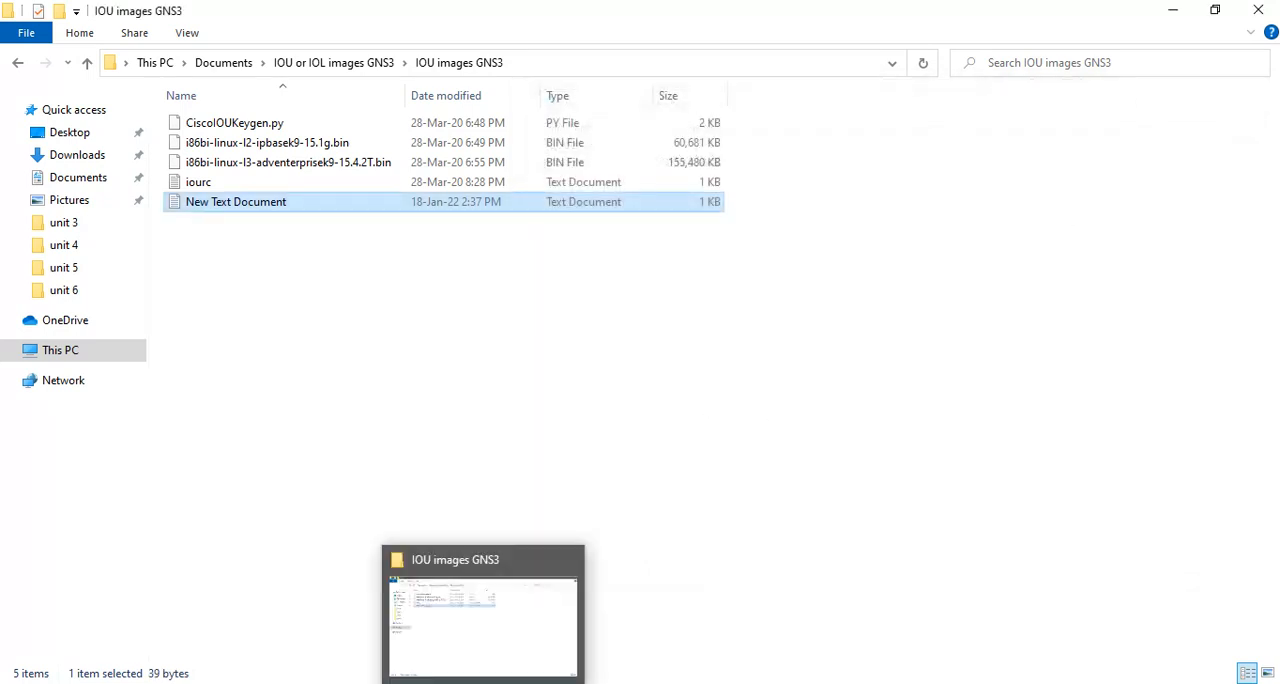
{"action": "left_click", "coordinate": [672, 683]}
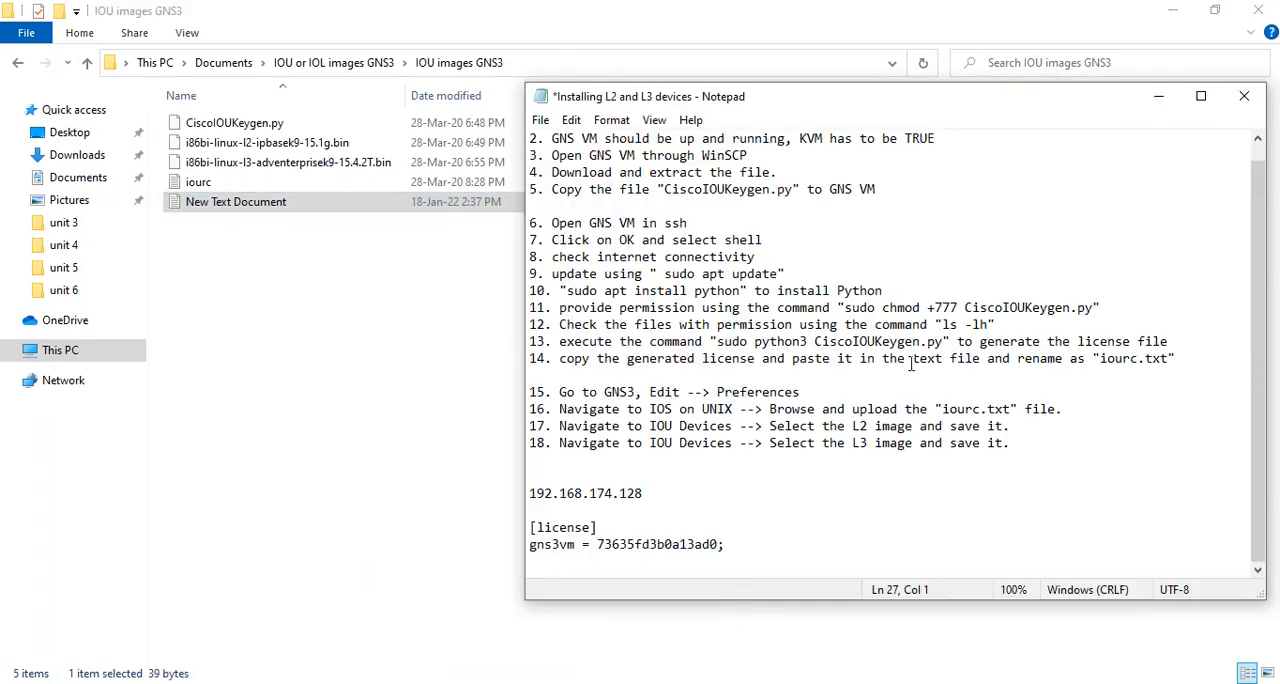
{"action": "left_click_drag", "start_coordinate": [1100, 358], "coordinate": [1168, 360]}
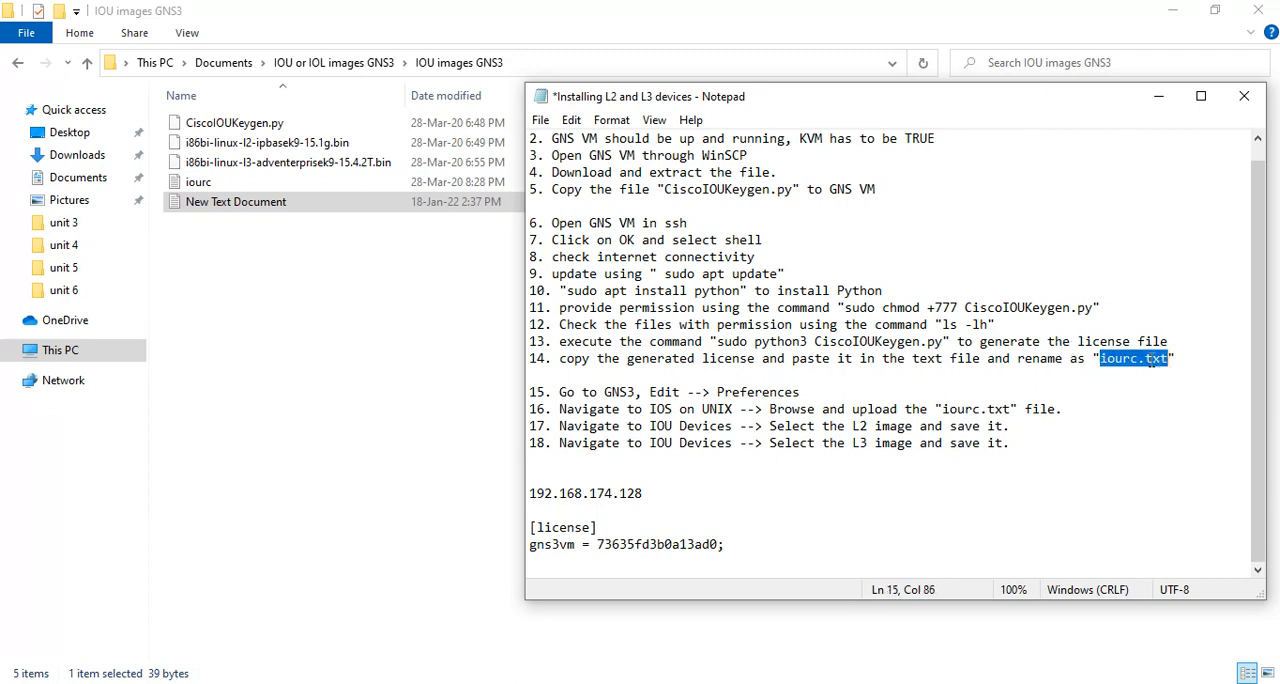
{"action": "right_click", "coordinate": [1145, 360]}
{"action": "left_click", "coordinate": [1170, 420]}
{"action": "left_click", "coordinate": [560, 683]}
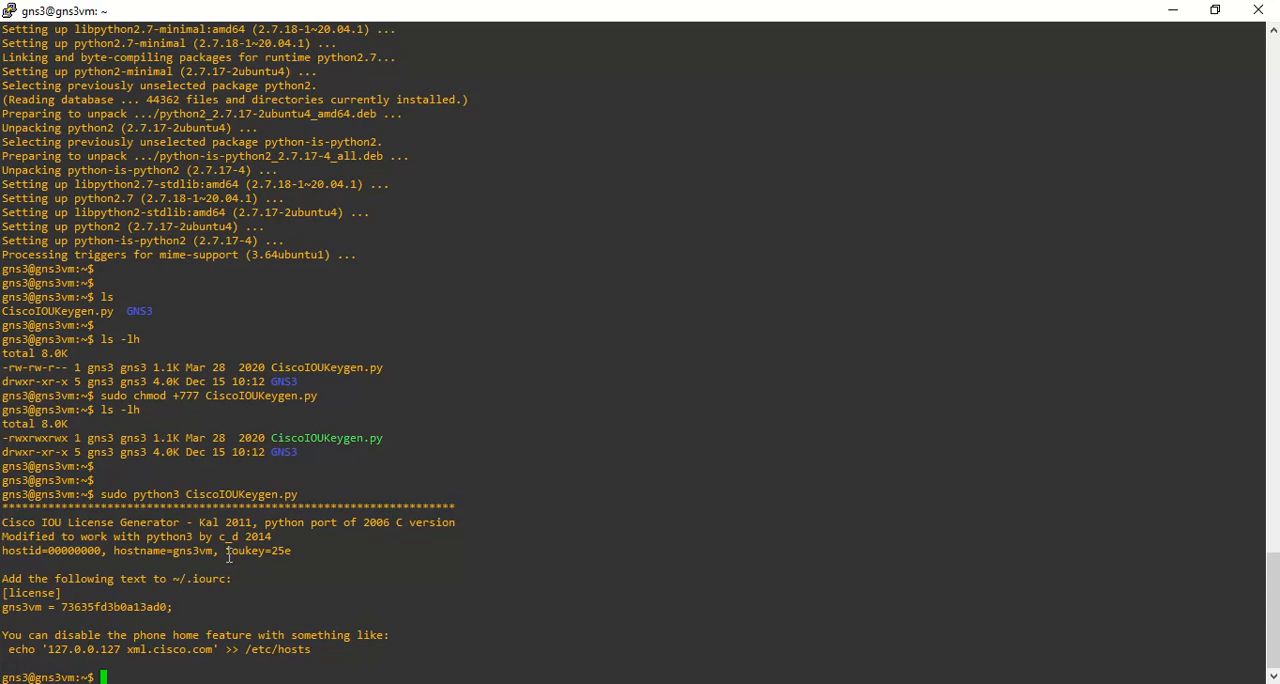
{"action": "double_click", "coordinate": [195, 583]}
{"action": "key", "text": "alt+Tab"}
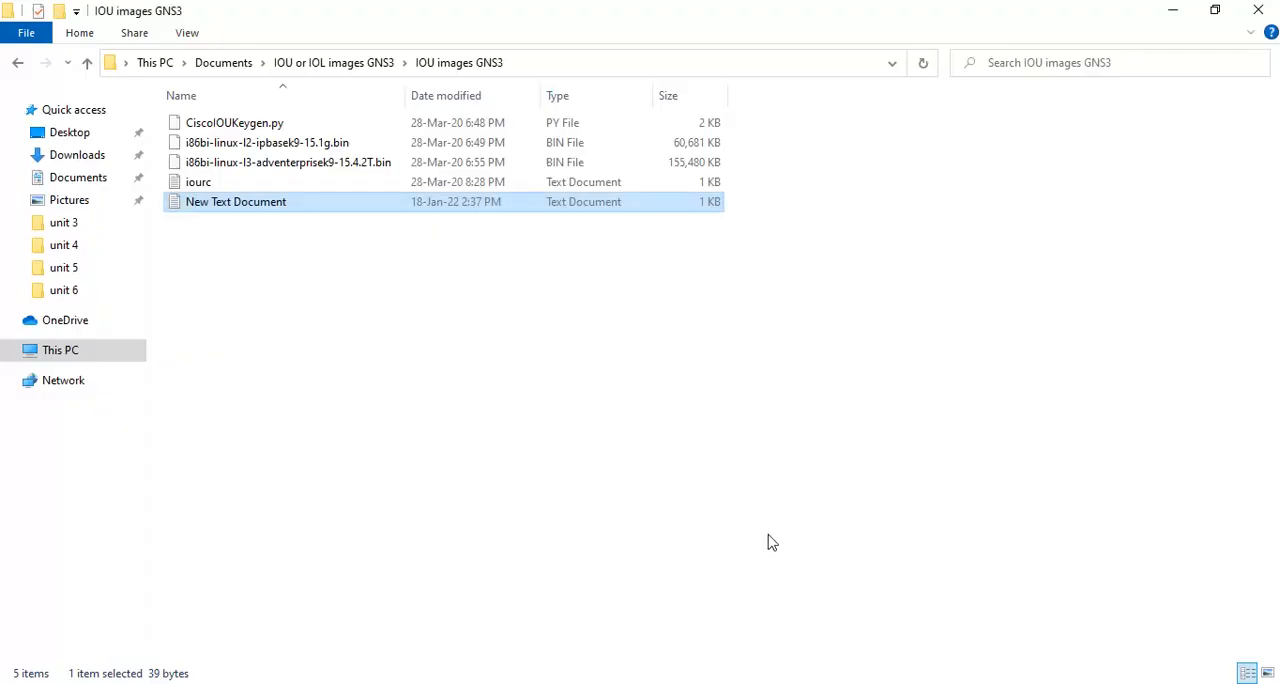
{"action": "right_click", "coordinate": [294, 210]}
{"action": "left_click", "coordinate": [390, 620]}
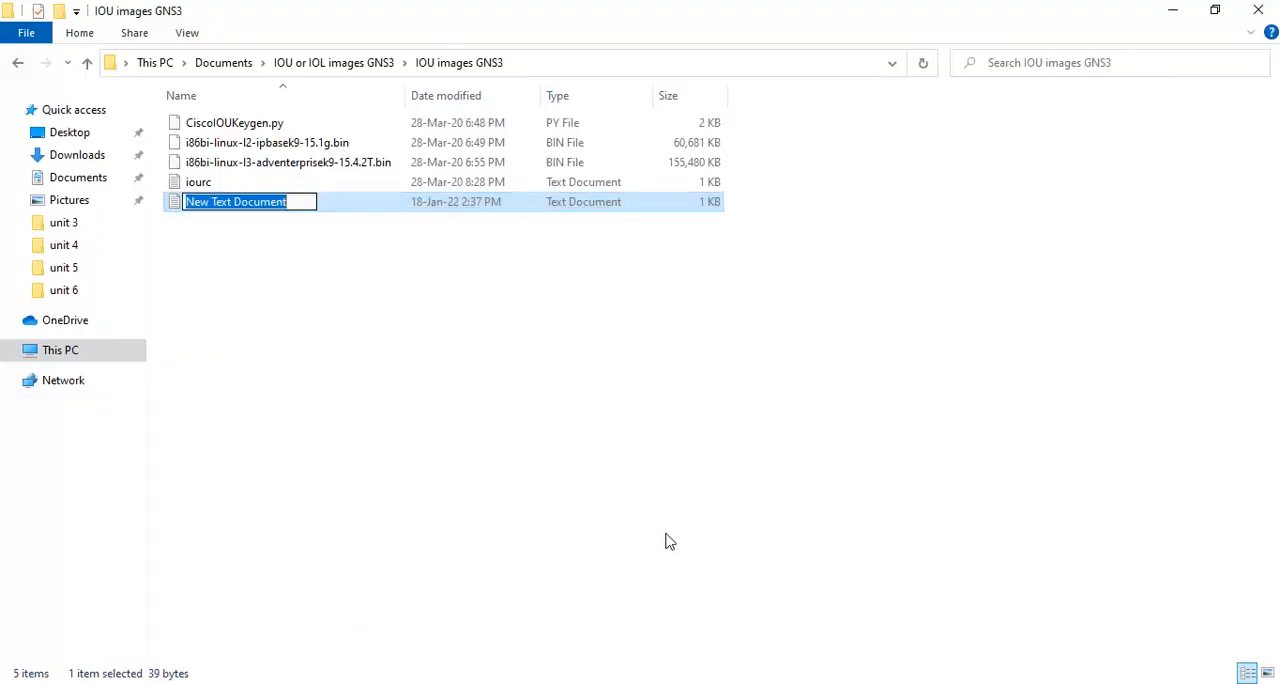
{"action": "type", "text": "iourc"}
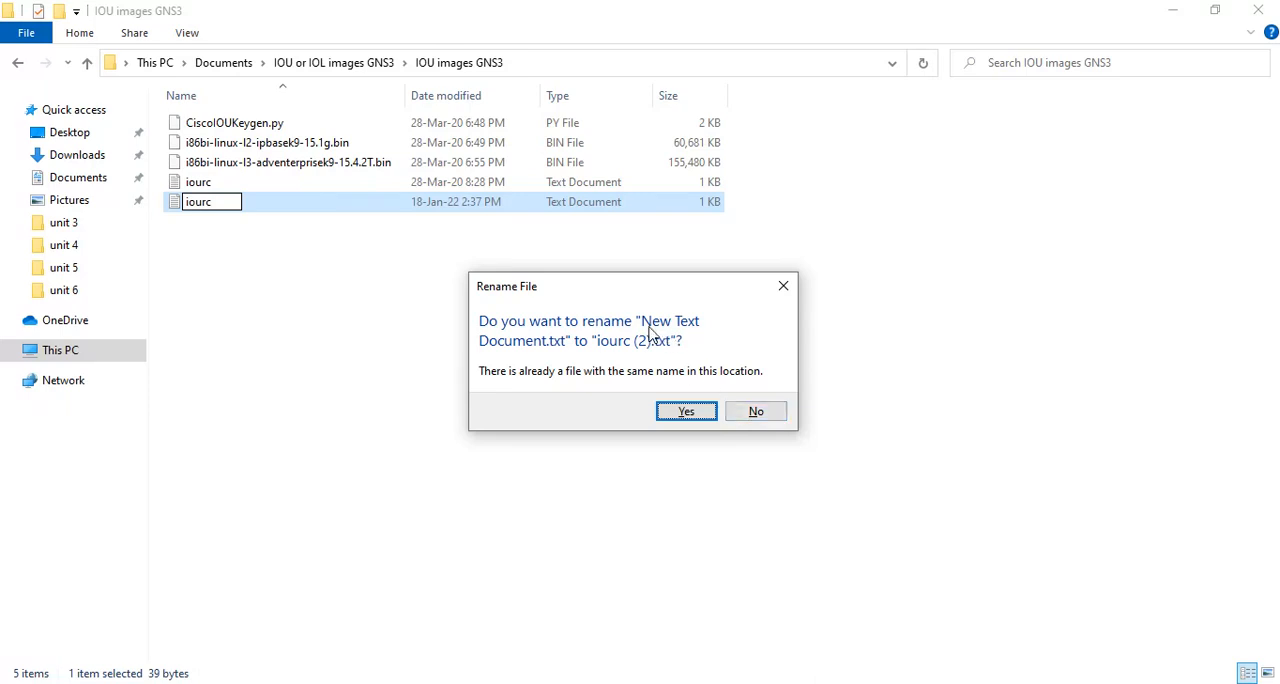
{"action": "left_click", "coordinate": [759, 412]}
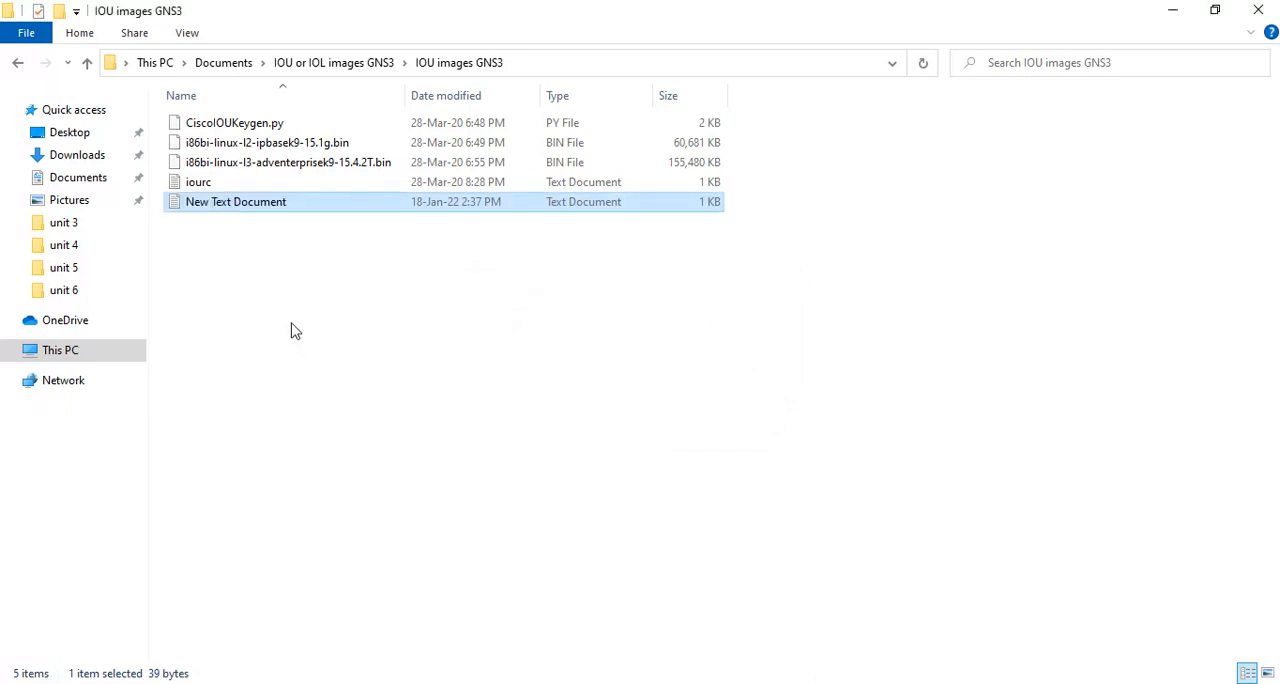
Delete the old iourc file dated 28-Mar-20 and rename New Text Document as iourc.
{"action": "left_click", "coordinate": [338, 184]}
{"action": "key", "text": "Delete"}
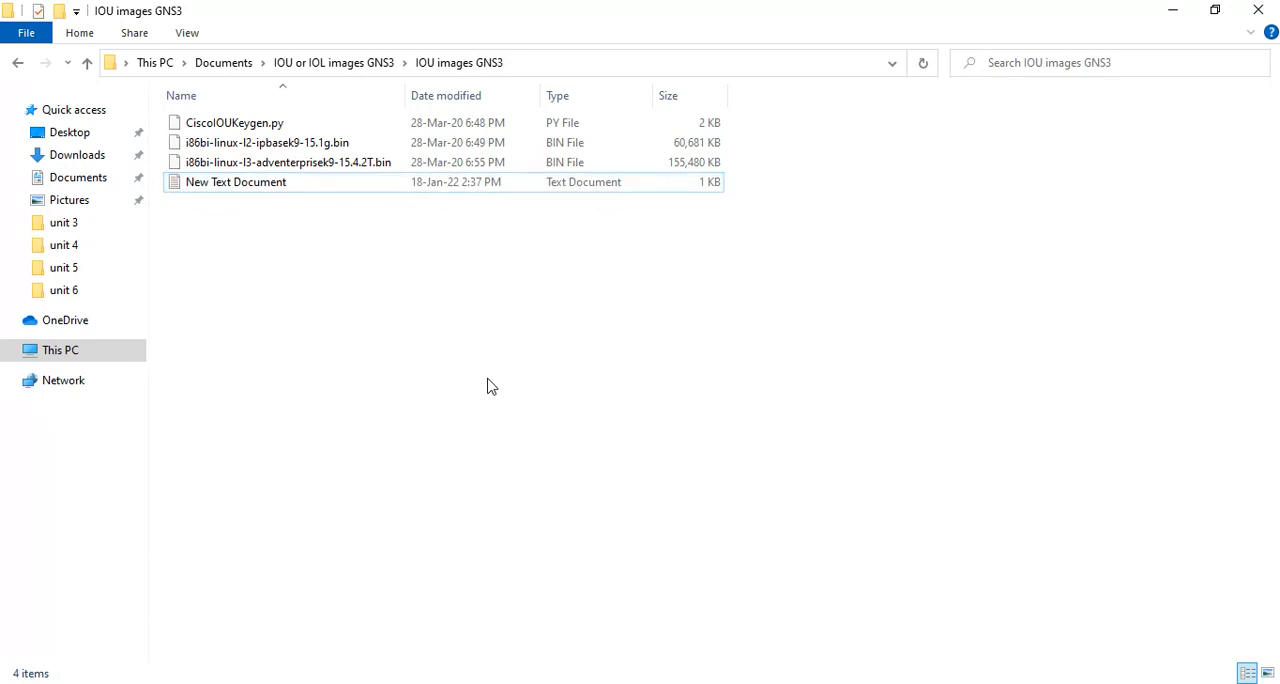
{"action": "right_click", "coordinate": [327, 193]}
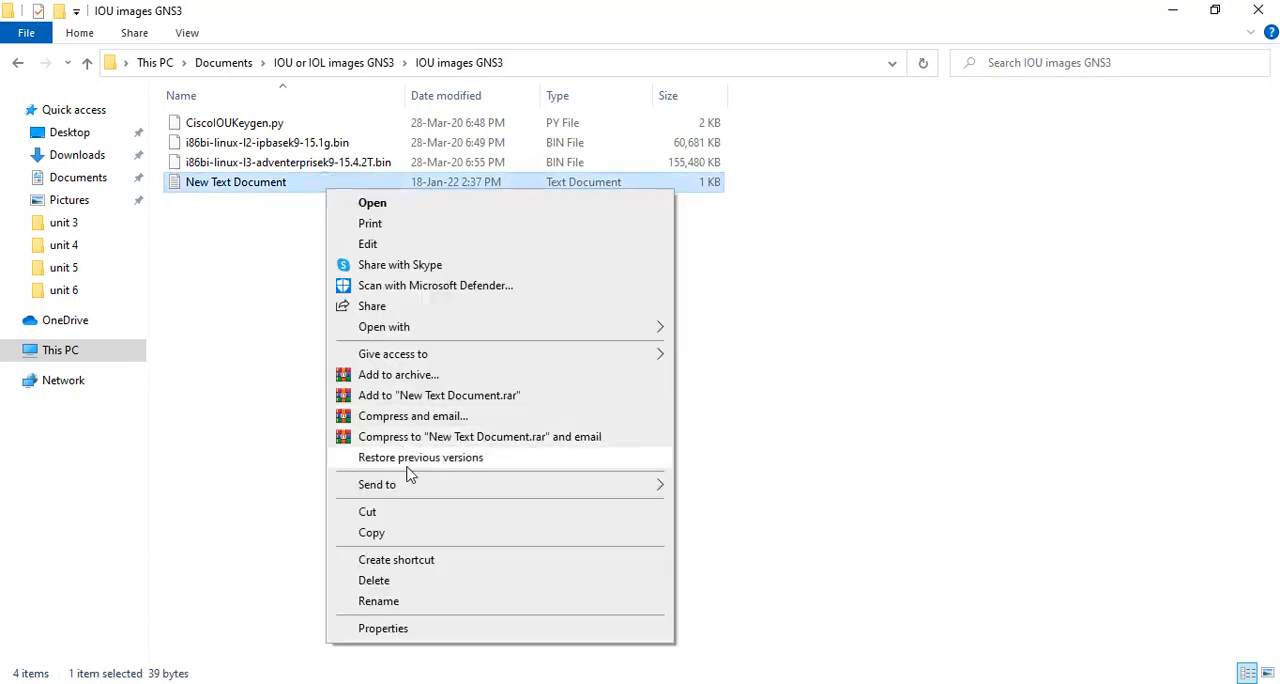
{"action": "left_click", "coordinate": [425, 600]}
{"action": "type", "text": "iourc"}
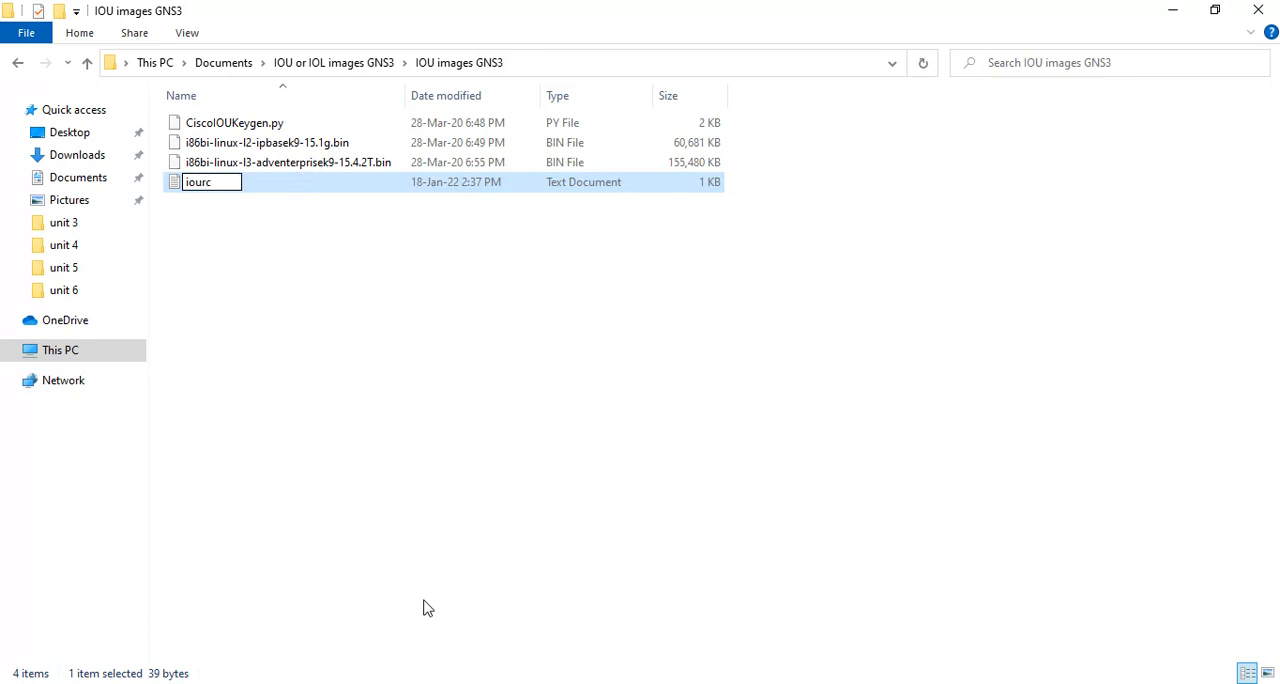
{"action": "key", "text": "Return"}
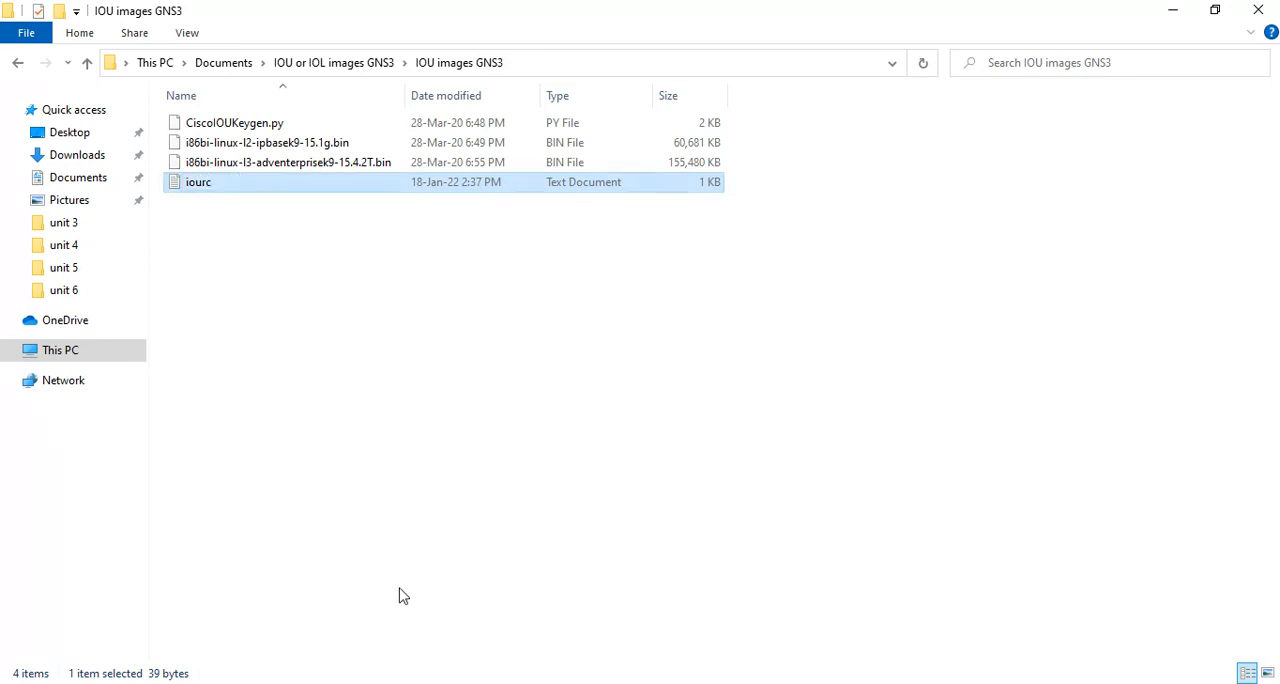
Open the iourc file to check its license text, close it, and return to the Notepad instructions.
{"action": "double_click", "coordinate": [276, 190]}
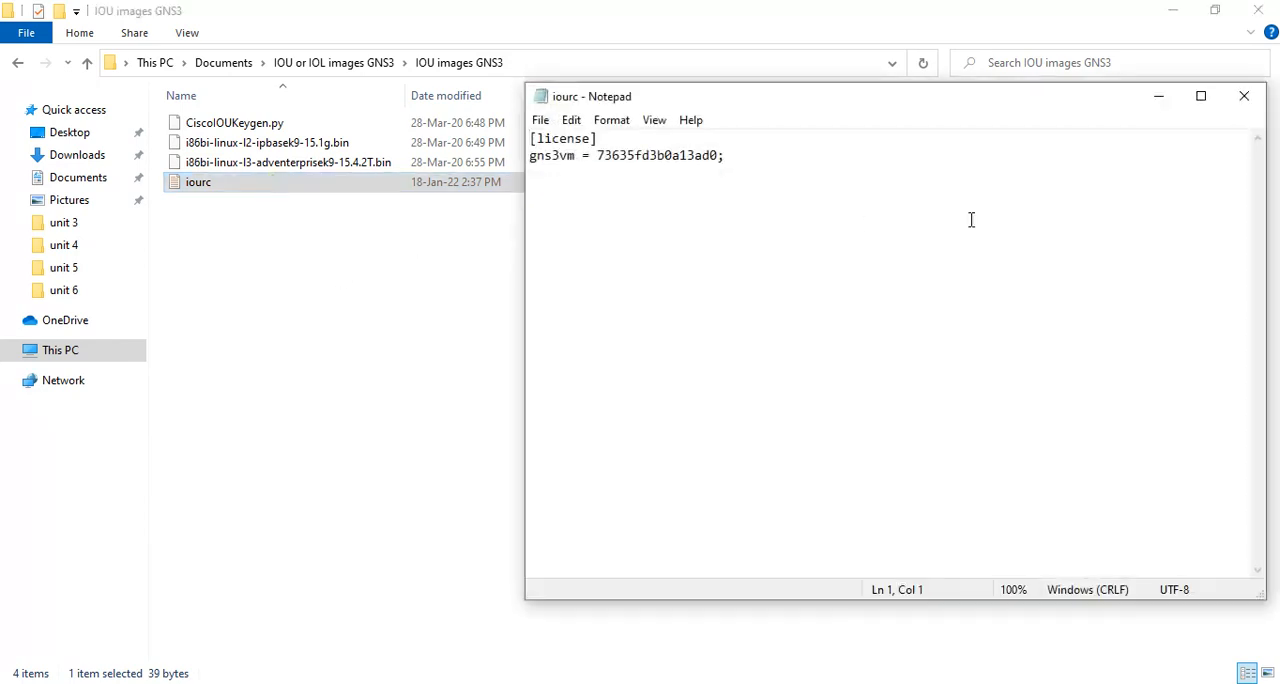
{"action": "left_click", "coordinate": [1244, 96]}
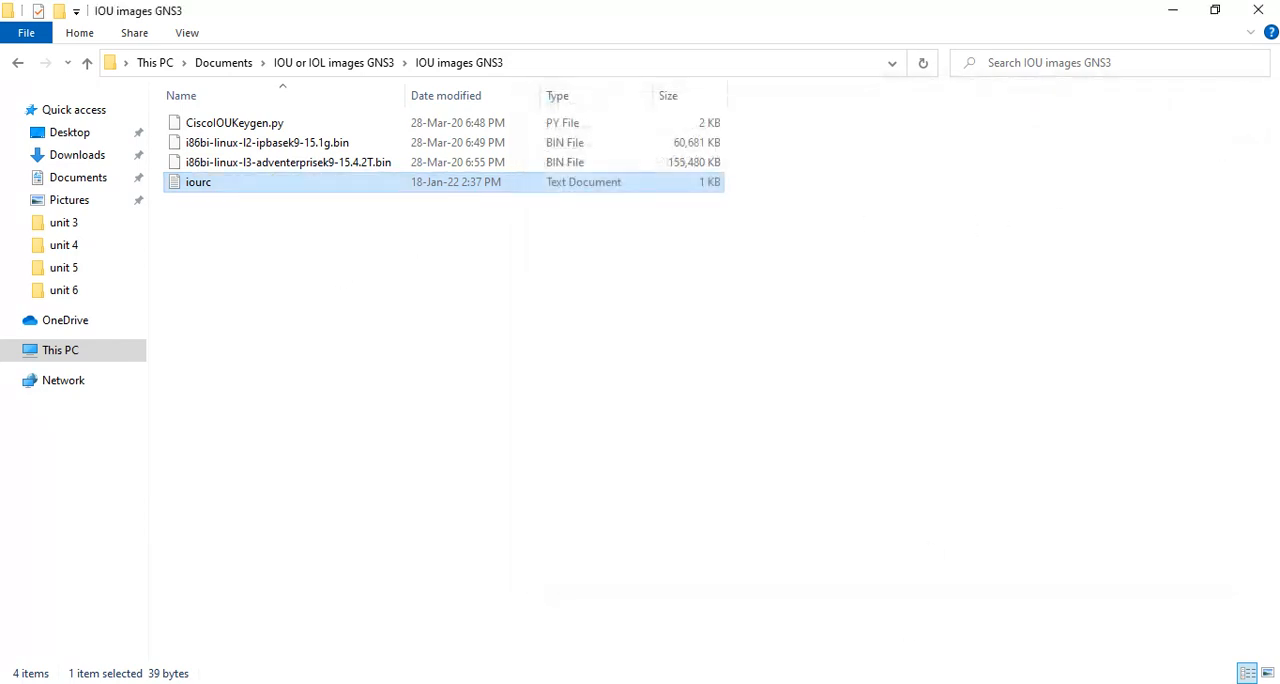
{"action": "key", "text": "alt+Tab"}
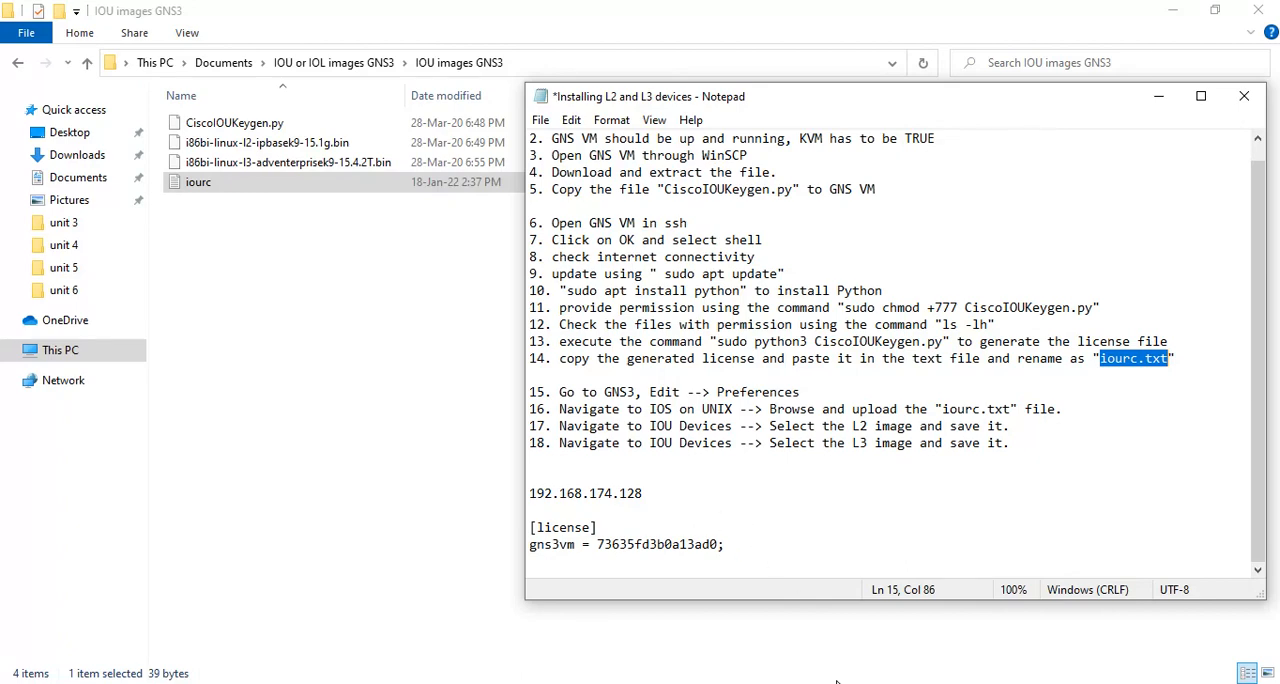
Switch to GNS3, open the Preferences, and go to the IOS on UNIX page as given in step 16 of the Notepad instructions.
{"action": "left_click", "coordinate": [838, 683]}
{"action": "left_click", "coordinate": [52, 32]}
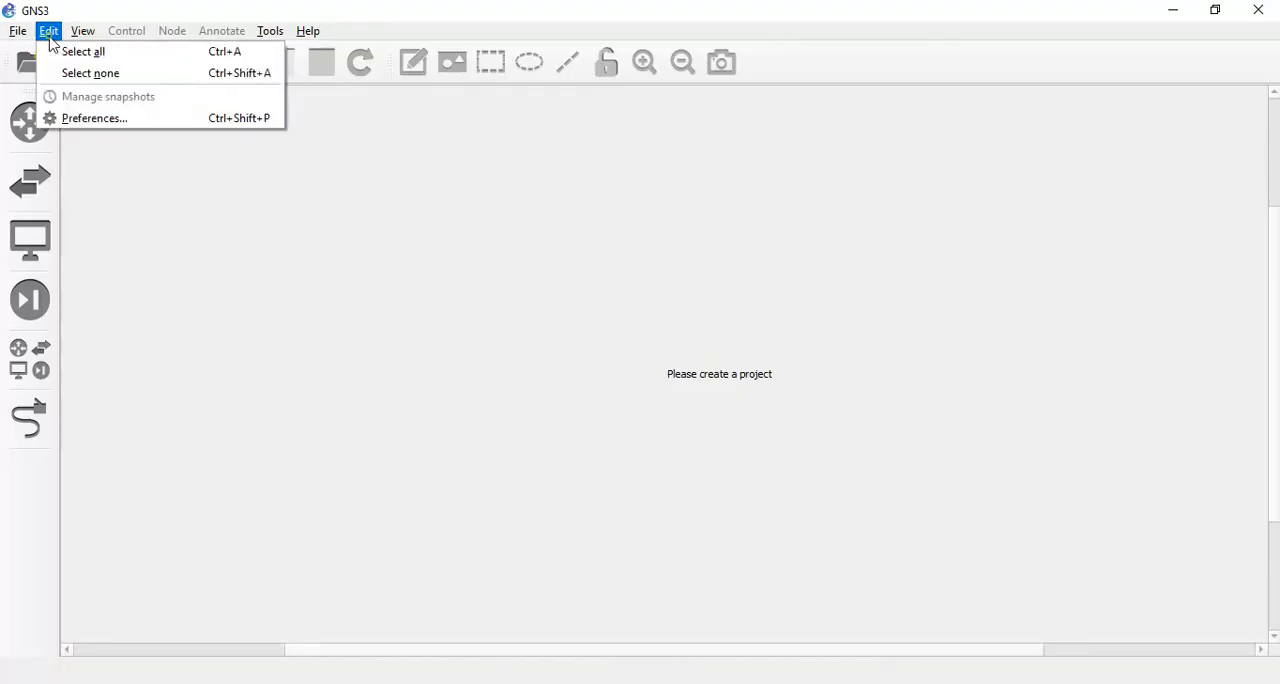
{"action": "left_click", "coordinate": [90, 118]}
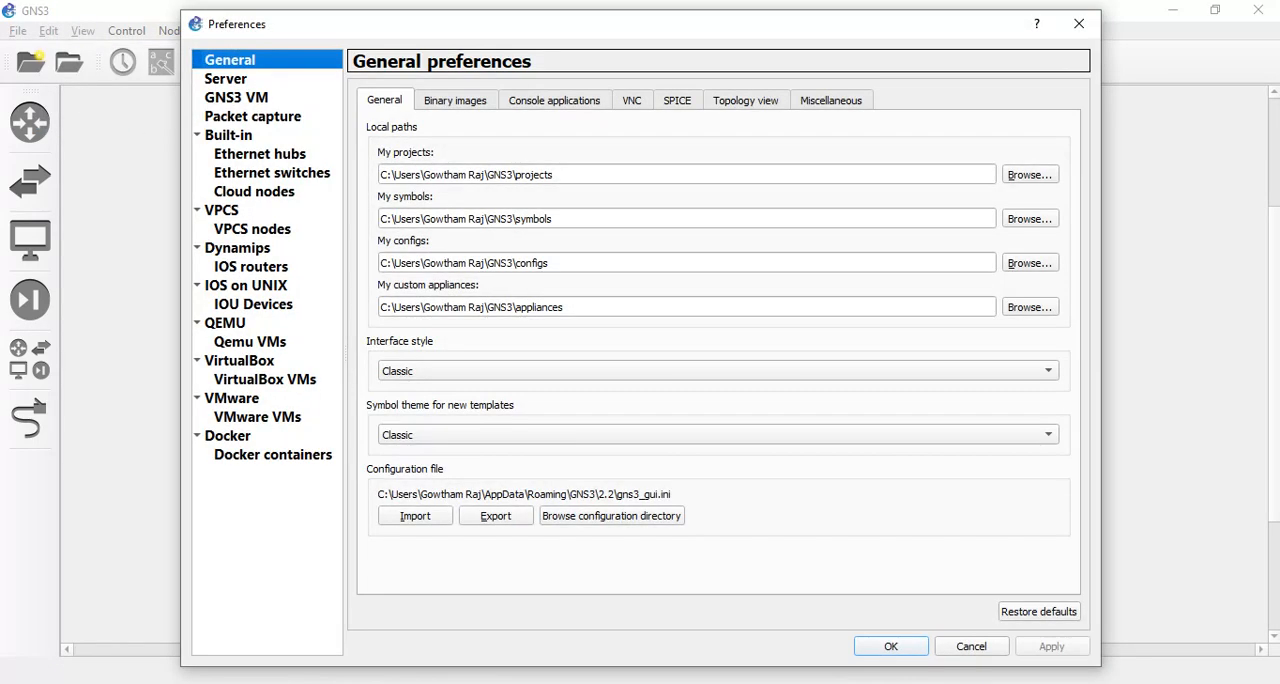
{"action": "left_click", "coordinate": [800, 683]}
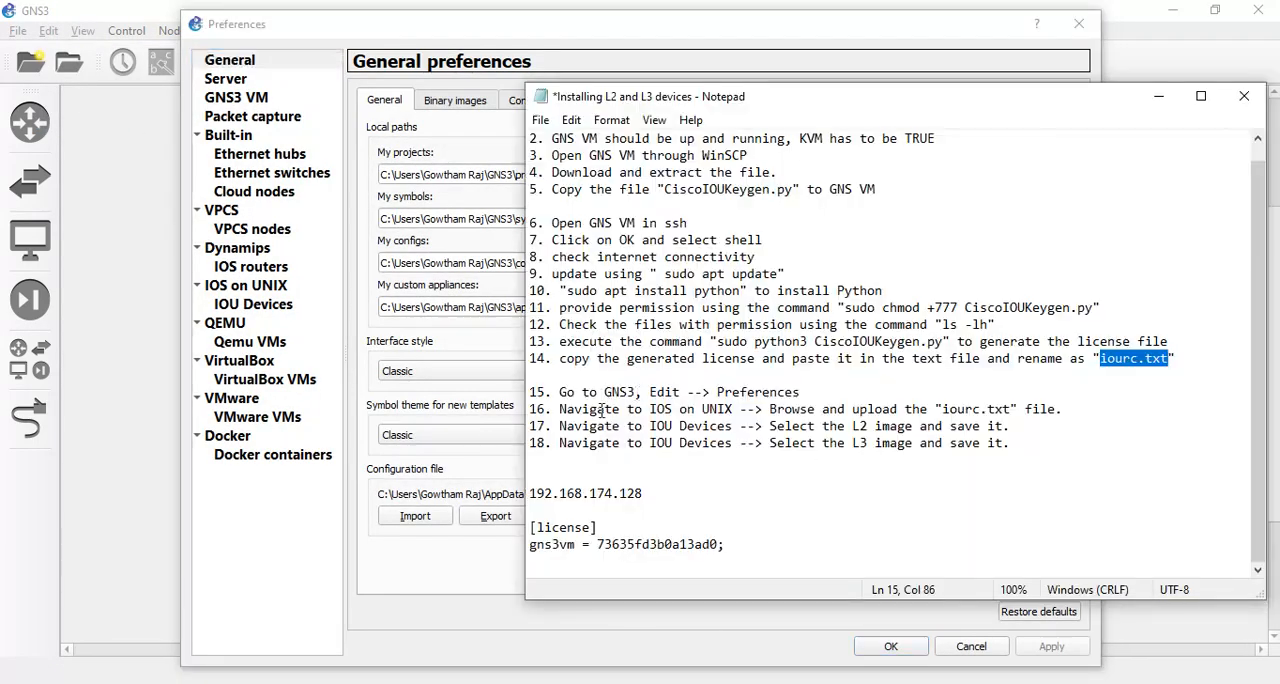
{"action": "left_click_drag", "start_coordinate": [560, 403], "coordinate": [728, 412]}
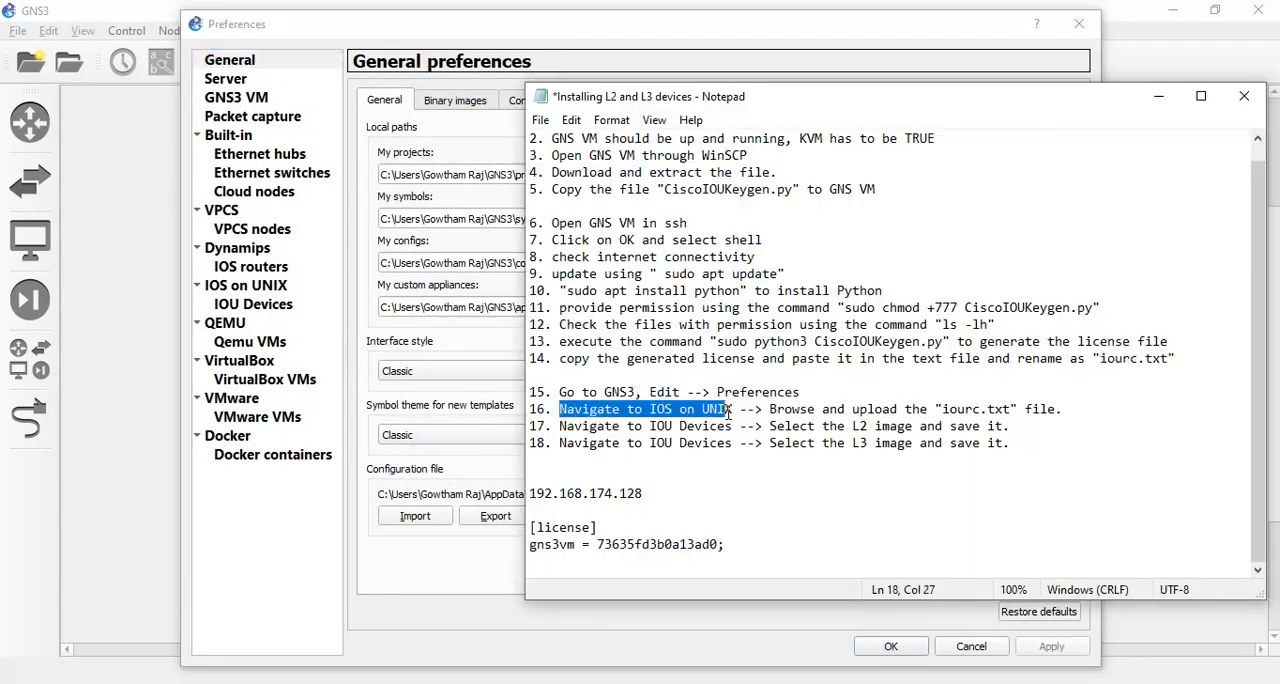
{"action": "left_click", "coordinate": [250, 287]}
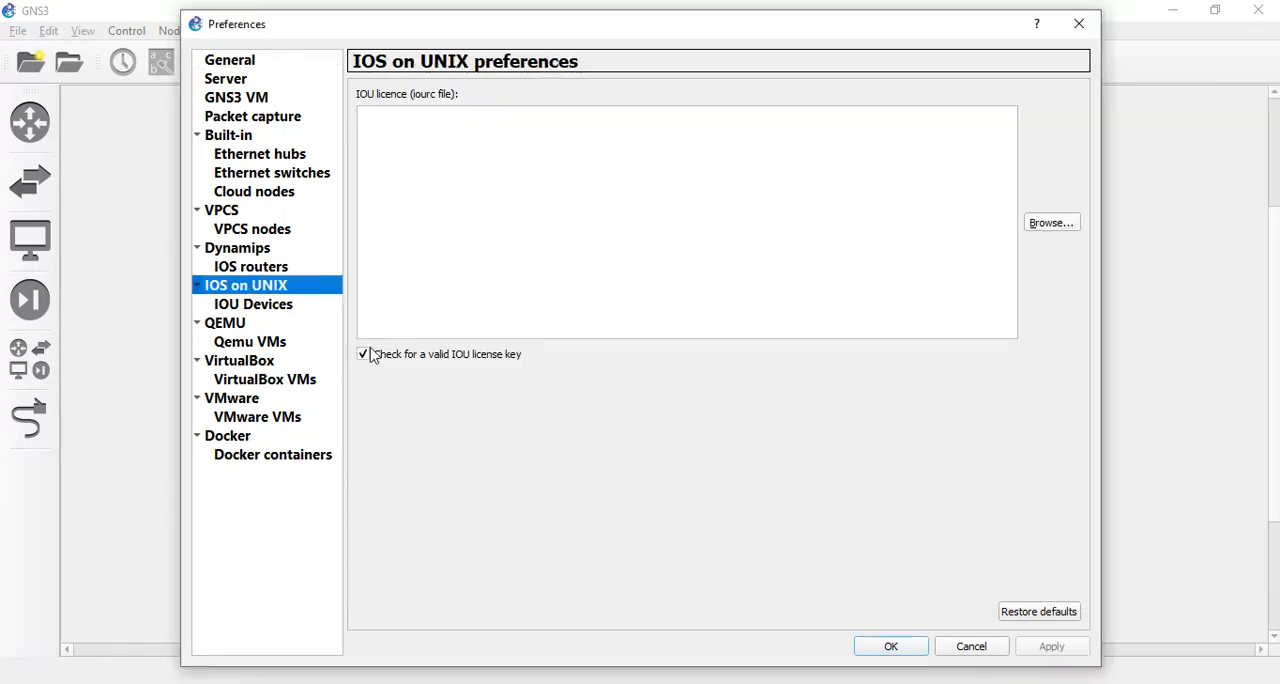
Load the iourc file from IOU or IOL images GNS3 > IOU images GNS3 as the IOU licence, and apply the preferences.
{"action": "left_click", "coordinate": [1060, 226]}
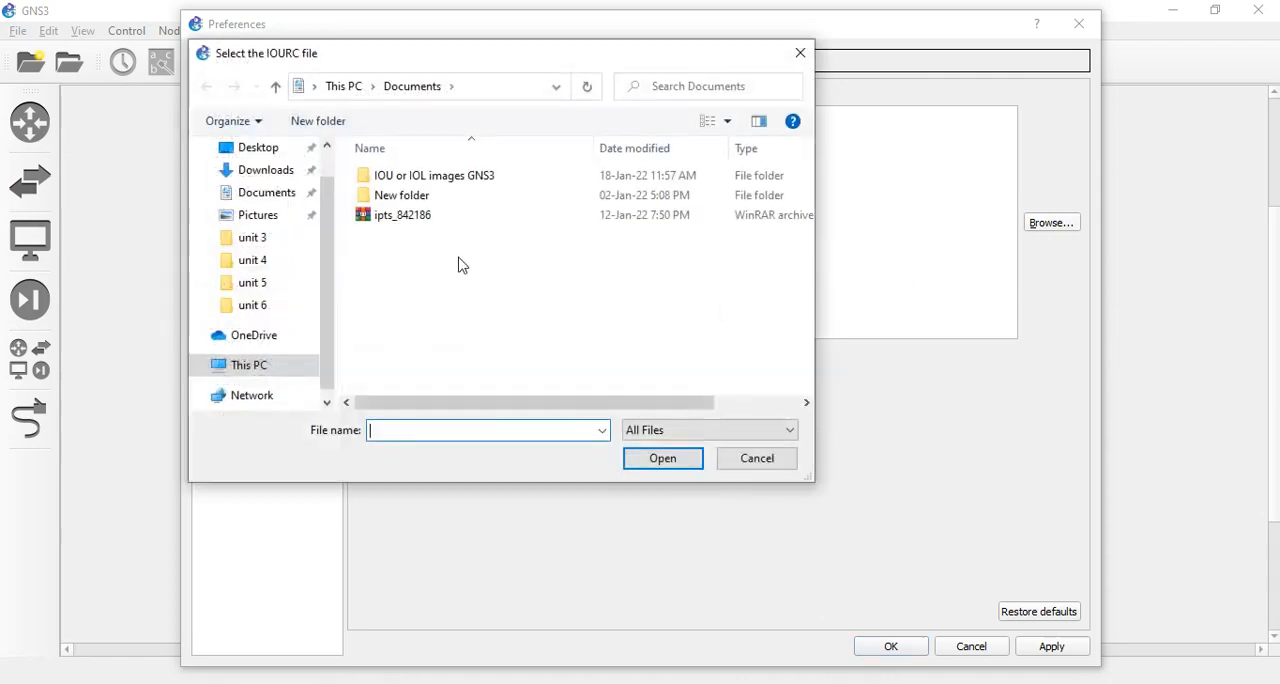
{"action": "double_click", "coordinate": [445, 178]}
{"action": "double_click", "coordinate": [451, 173]}
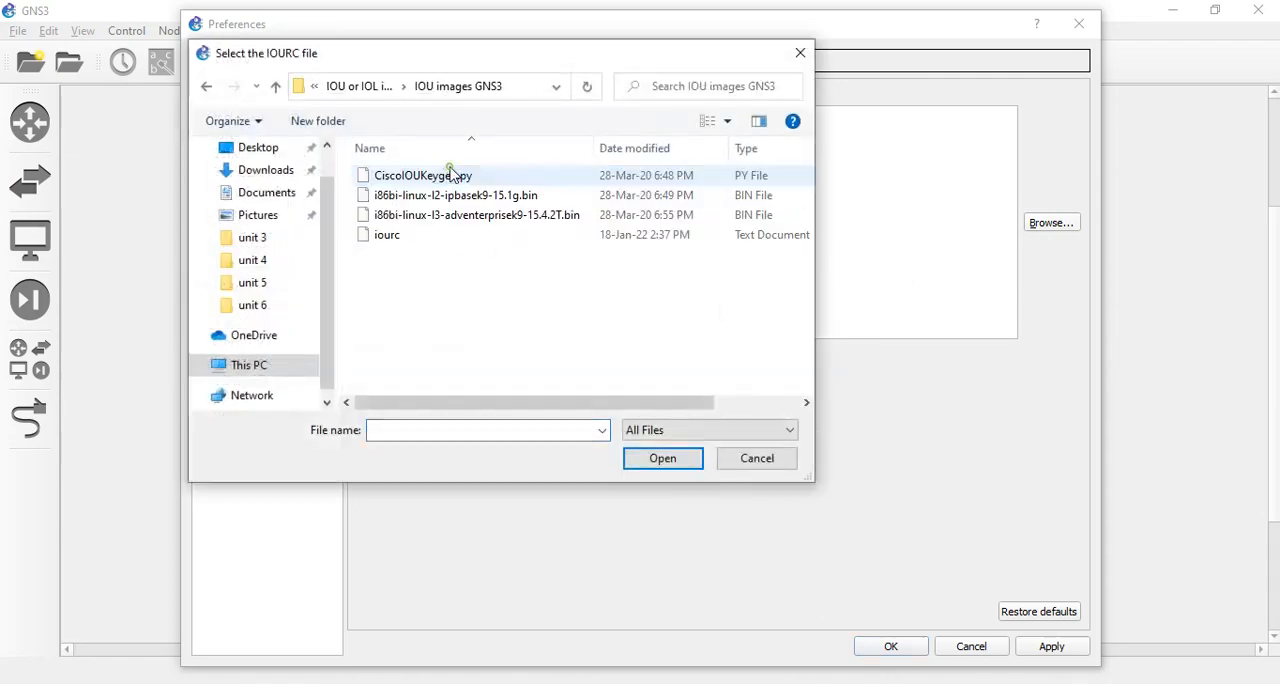
{"action": "left_click", "coordinate": [436, 241]}
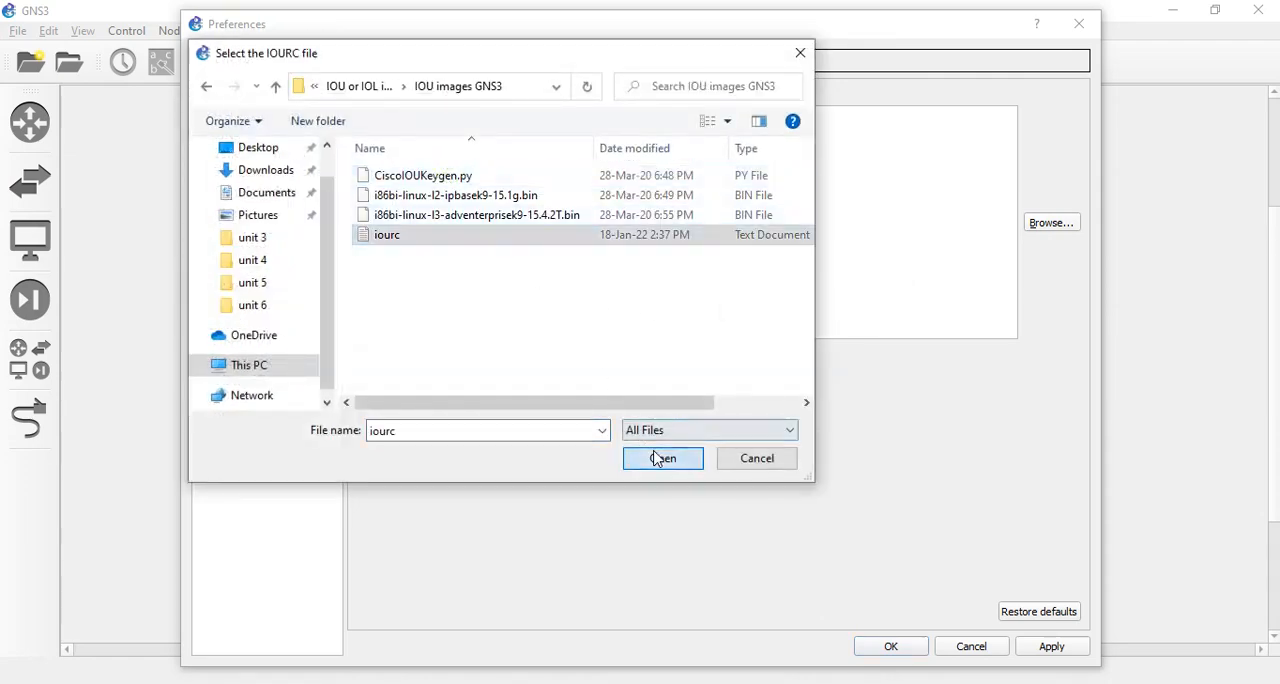
{"action": "left_click", "coordinate": [660, 458]}
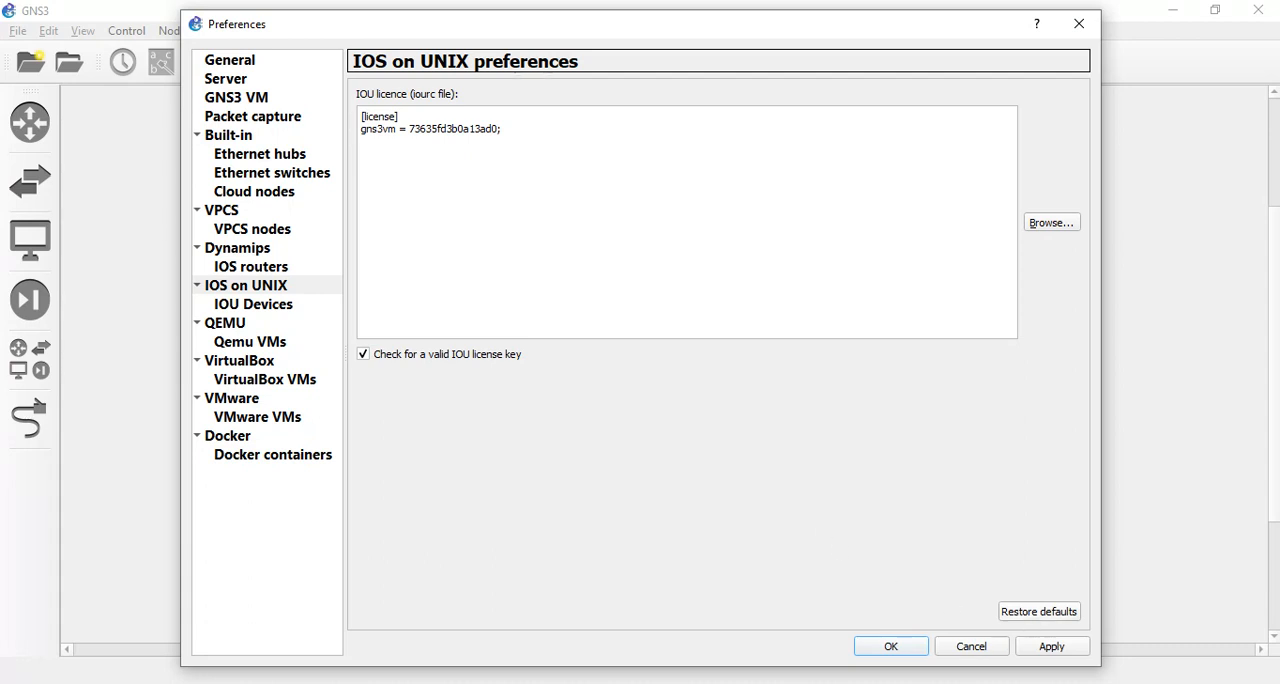
{"action": "left_click", "coordinate": [1047, 647]}
{"action": "left_click", "coordinate": [883, 650]}
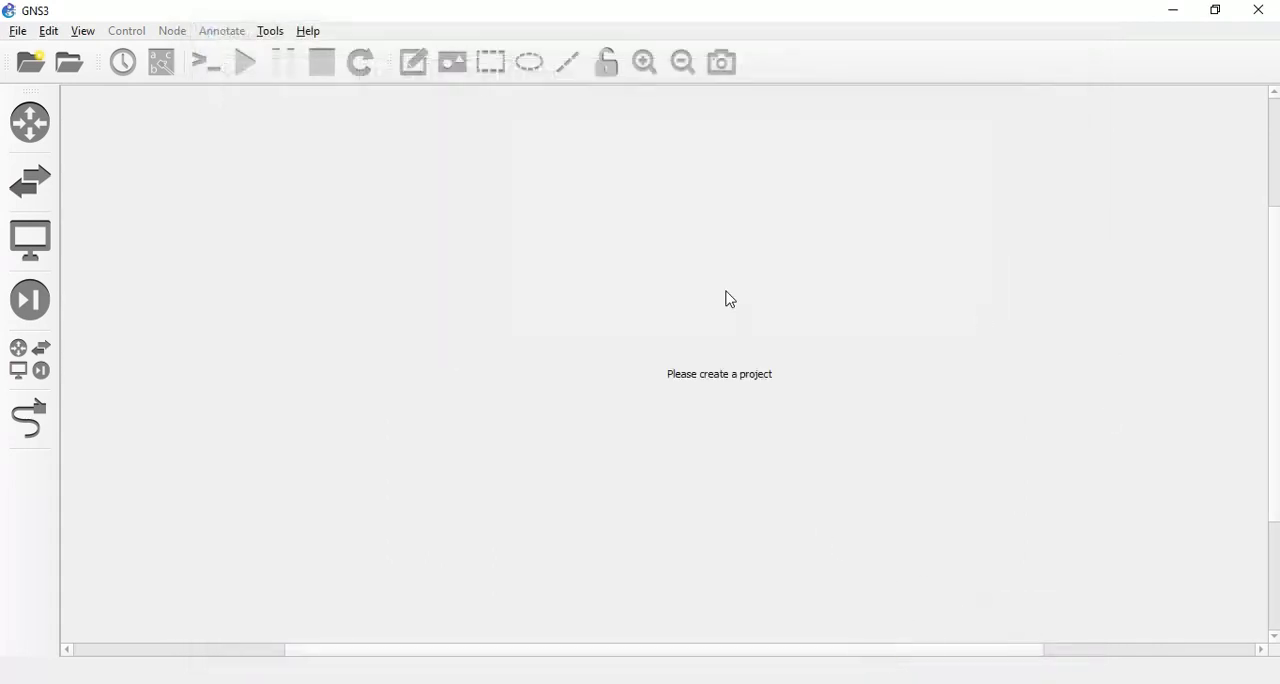
Reopen the Preferences and check the stored IOU licence on the IOS on UNIX page.
{"action": "left_click", "coordinate": [48, 31]}
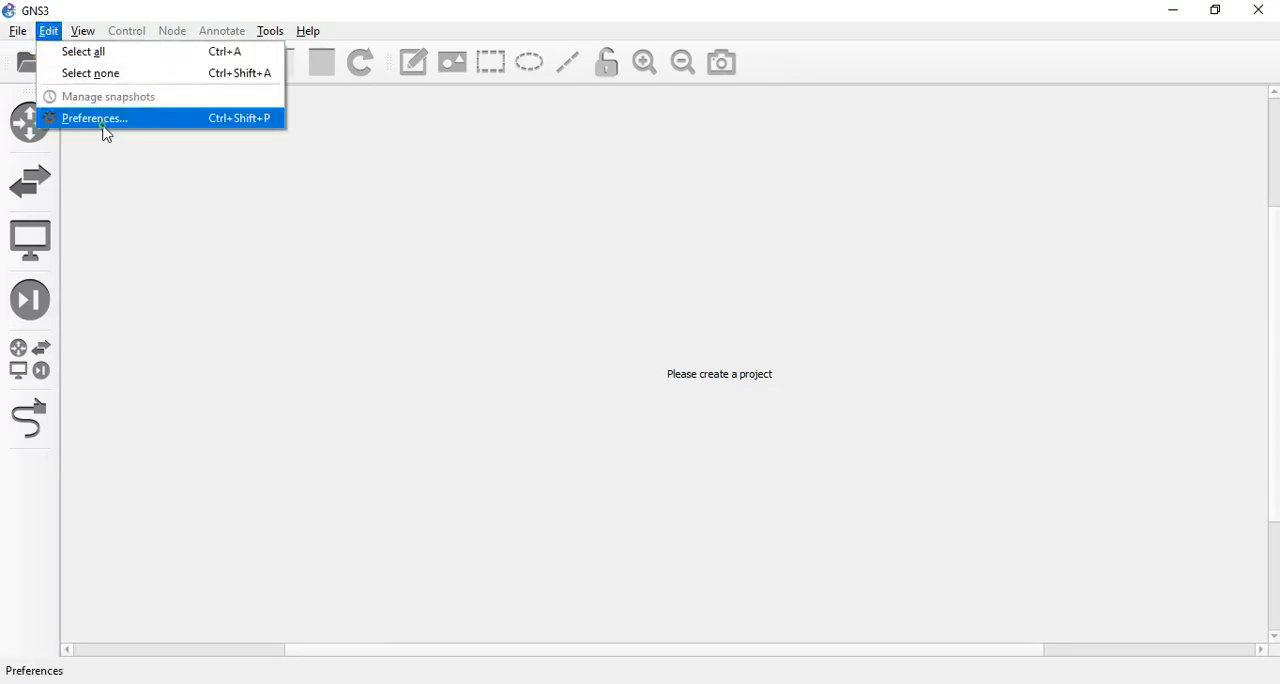
{"action": "left_click", "coordinate": [100, 120]}
{"action": "left_click", "coordinate": [254, 287]}
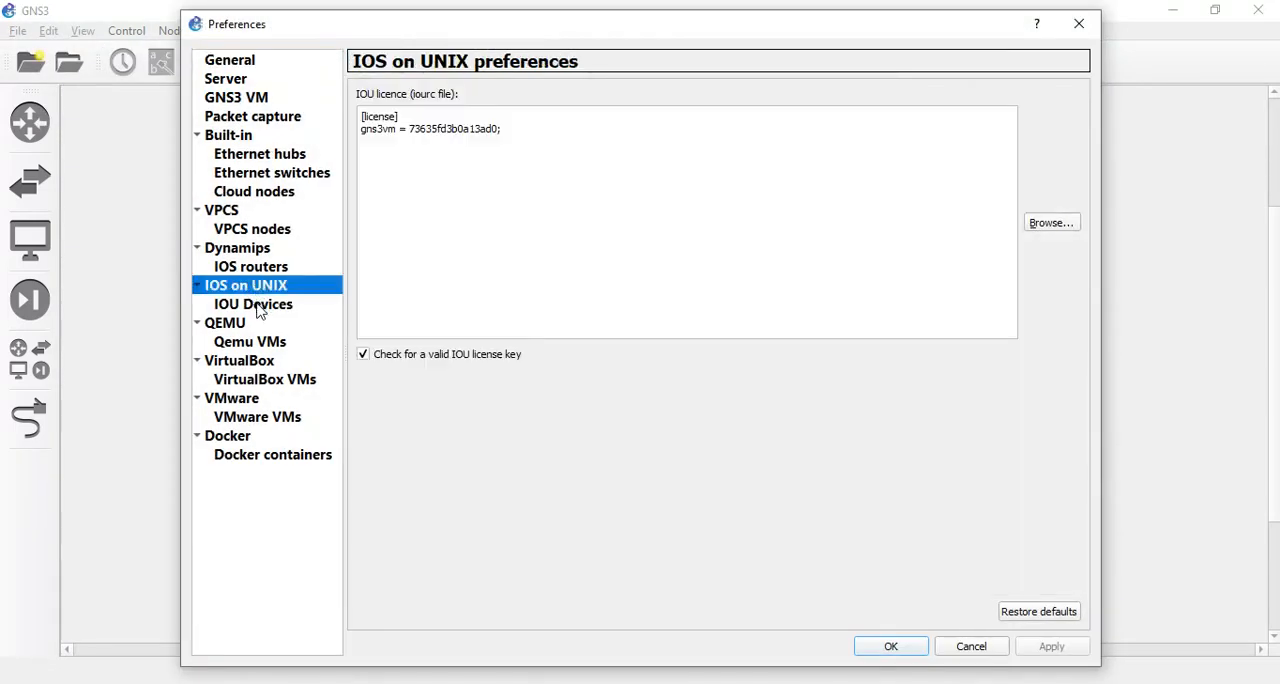
Try to create a new IOU device template on the IOU Devices page, and cancel the wizard.
{"action": "left_click", "coordinate": [253, 304]}
{"action": "left_click", "coordinate": [610, 614]}
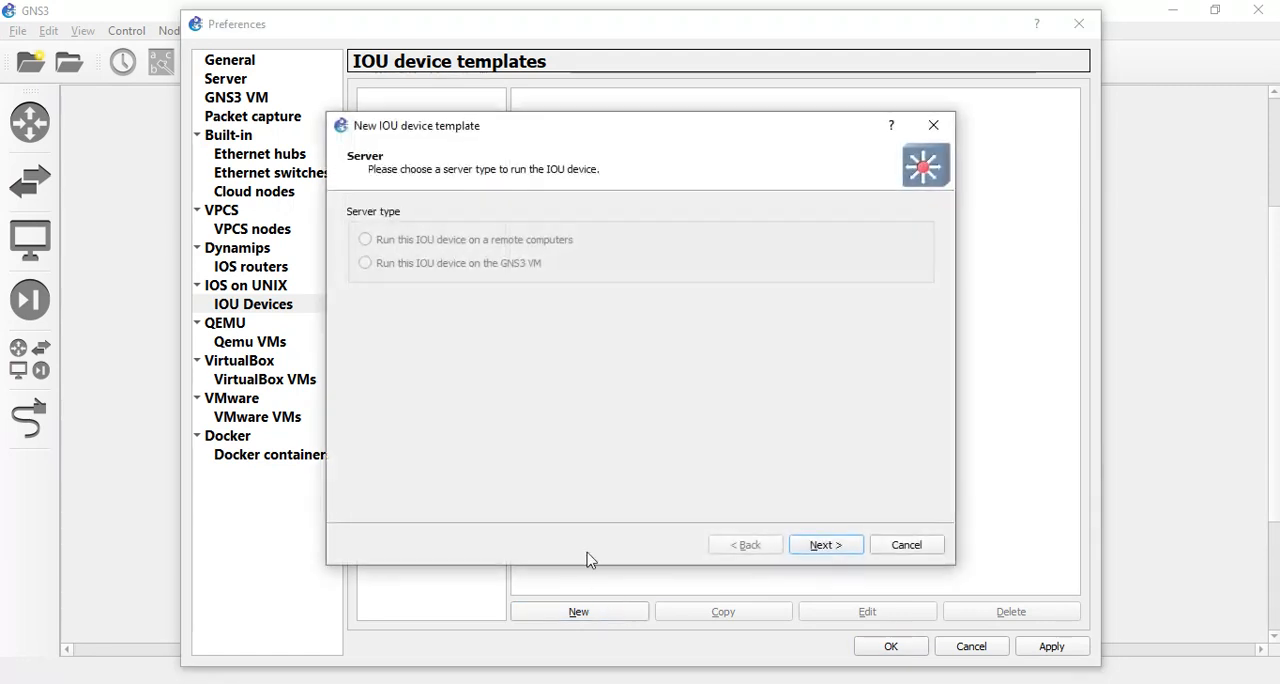
{"action": "left_click", "coordinate": [834, 550]}
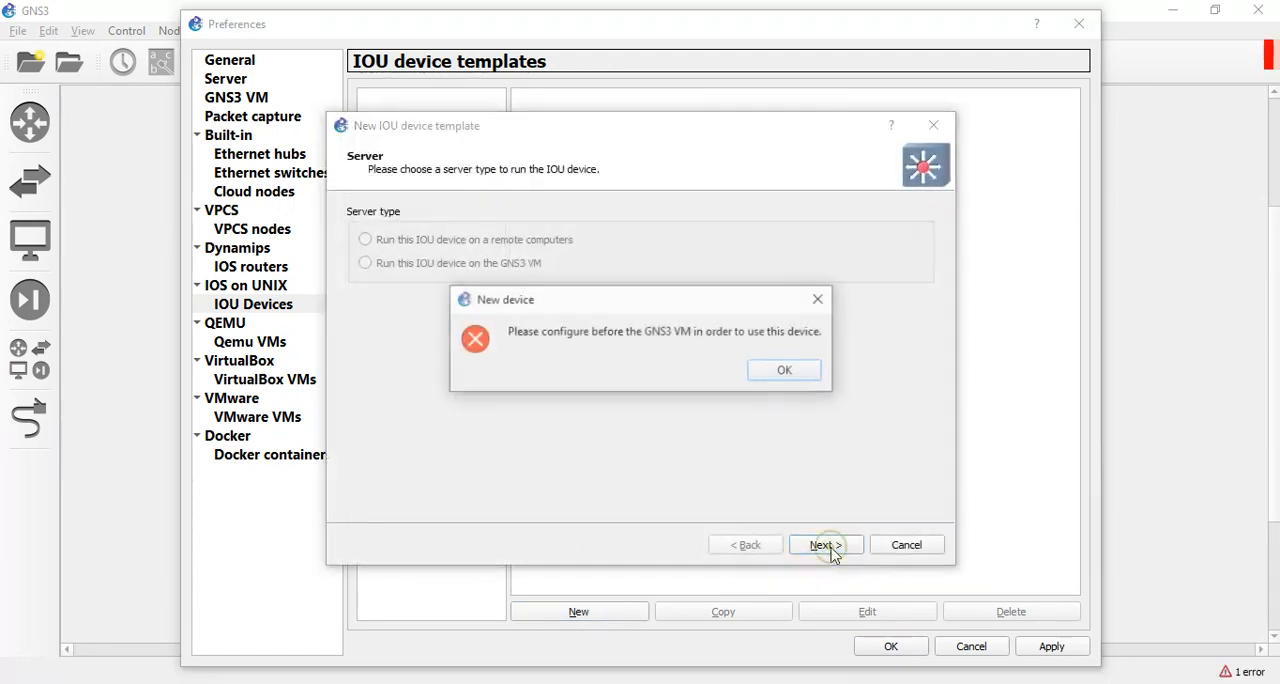
{"action": "left_click", "coordinate": [773, 370]}
{"action": "left_click", "coordinate": [903, 552]}
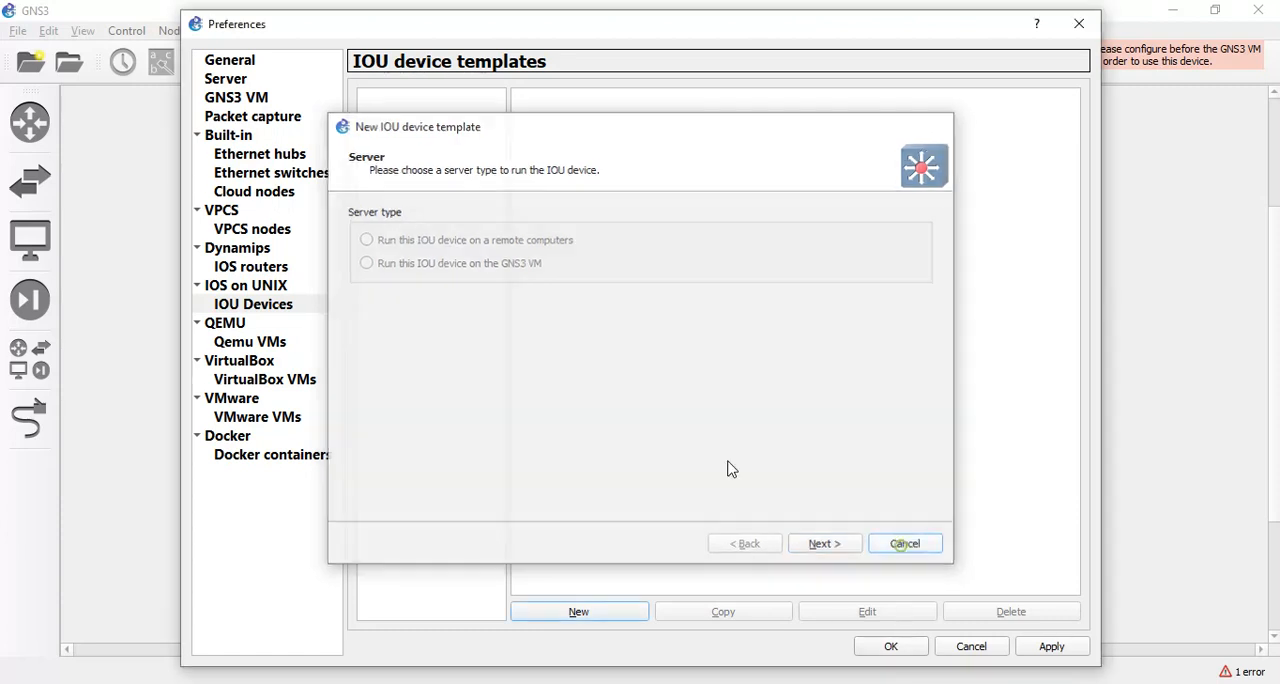
Compare the IOU licence on the IOS on UNIX page with the Notepad instructions, and apply the preferences again.
{"action": "left_click", "coordinate": [248, 286]}
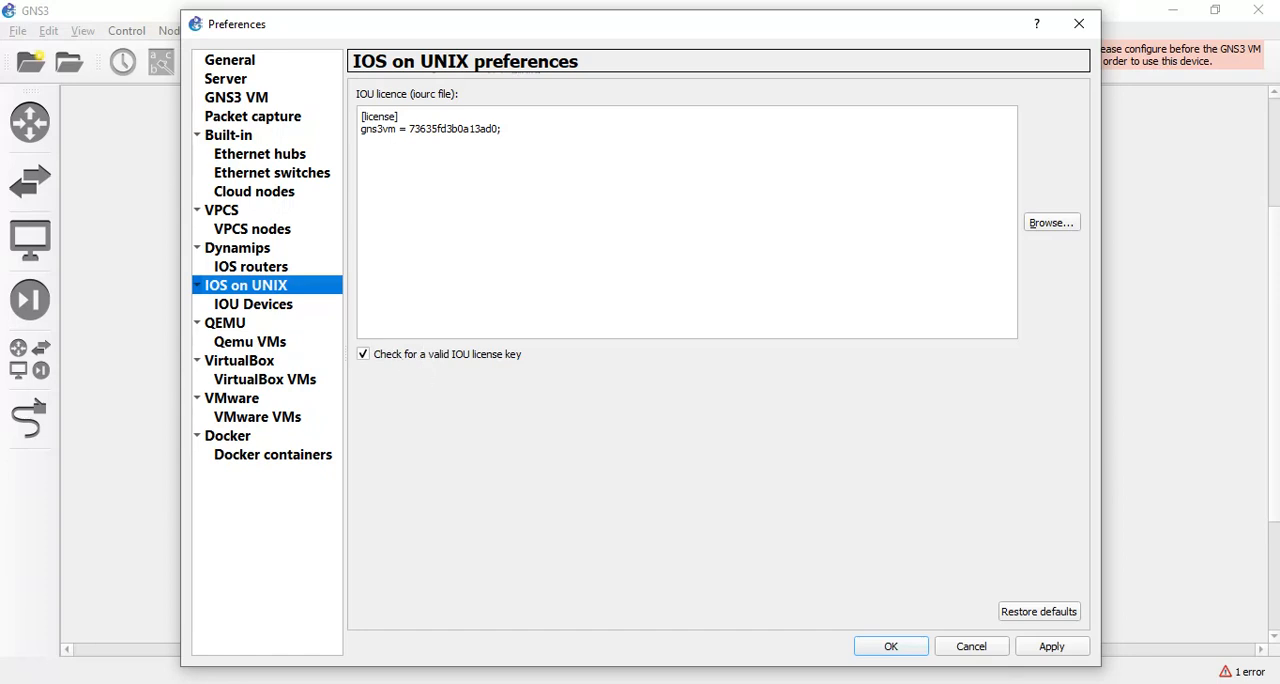
{"action": "key", "text": "alt+Tab"}
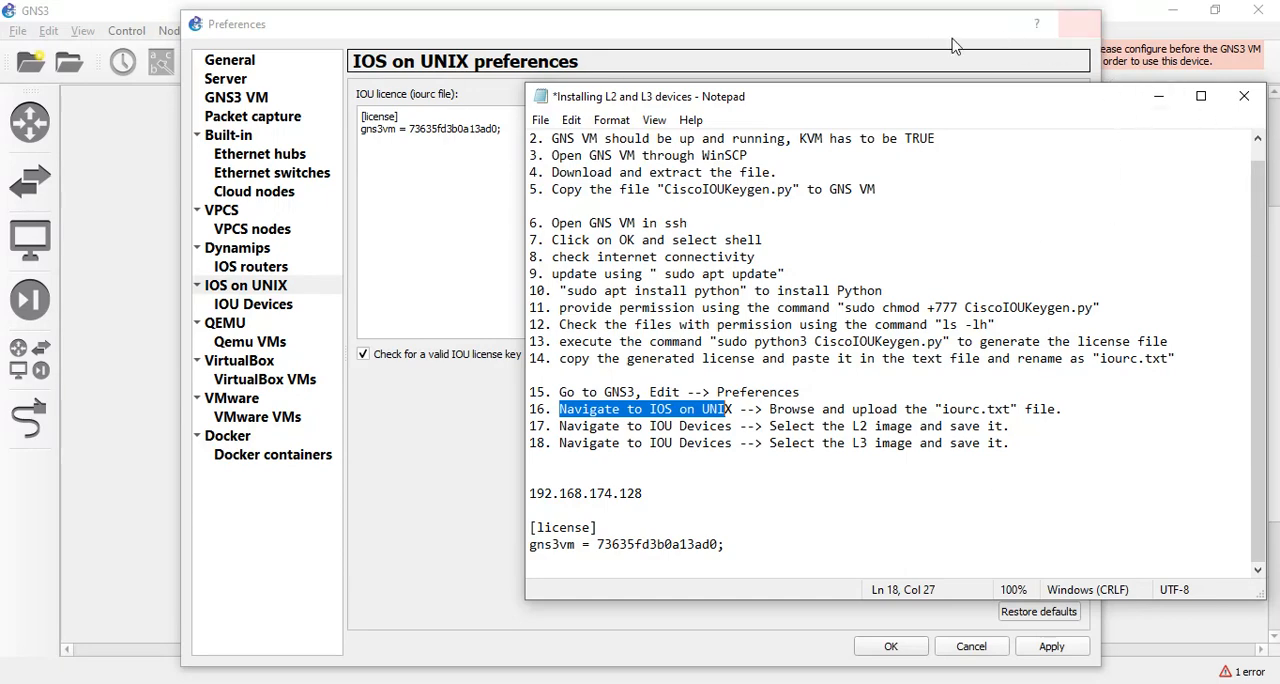
{"action": "left_click", "coordinate": [900, 22]}
{"action": "mouse_move", "coordinate": [874, 31]}
{"action": "left_mouse_down"}
{"action": "mouse_move", "coordinate": [729, 86]}
{"action": "mouse_move", "coordinate": [734, 29]}
{"action": "mouse_move", "coordinate": [849, 26]}
{"action": "left_mouse_up"}
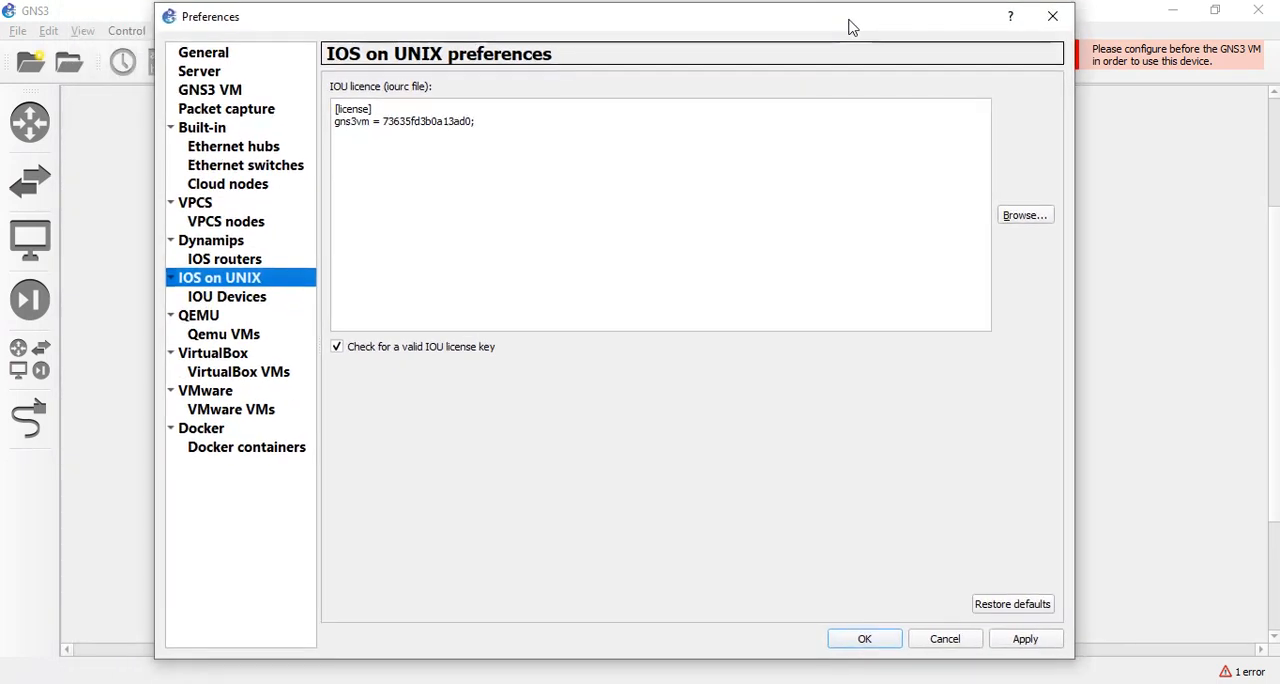
{"action": "left_click", "coordinate": [681, 144]}
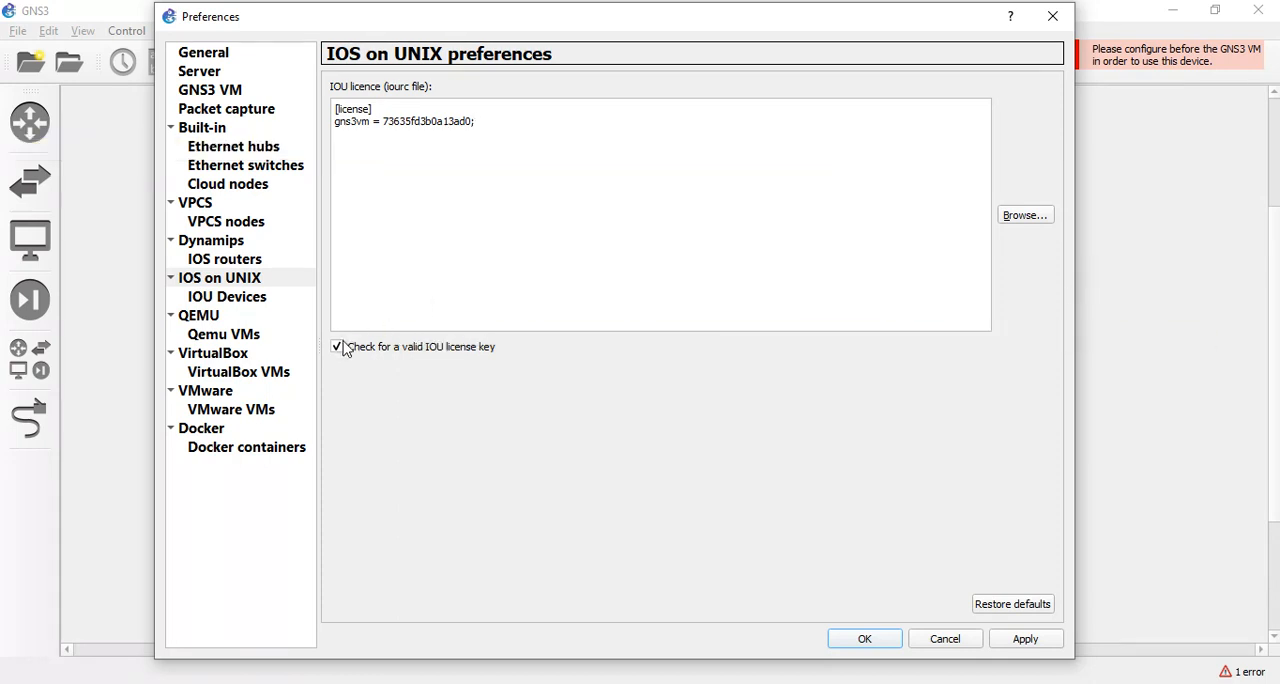
{"action": "left_click", "coordinate": [1031, 642]}
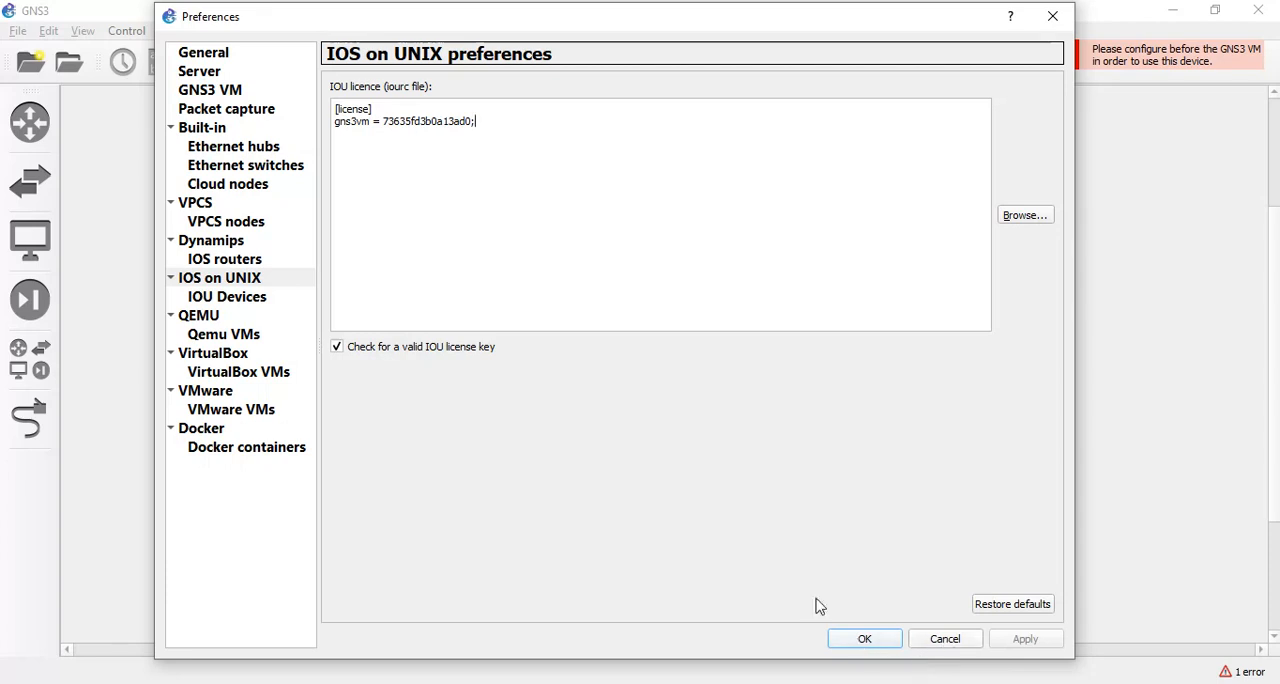
Try once more to add an IOU device template, and leave the wizard without creating it.
{"action": "left_click", "coordinate": [239, 300]}
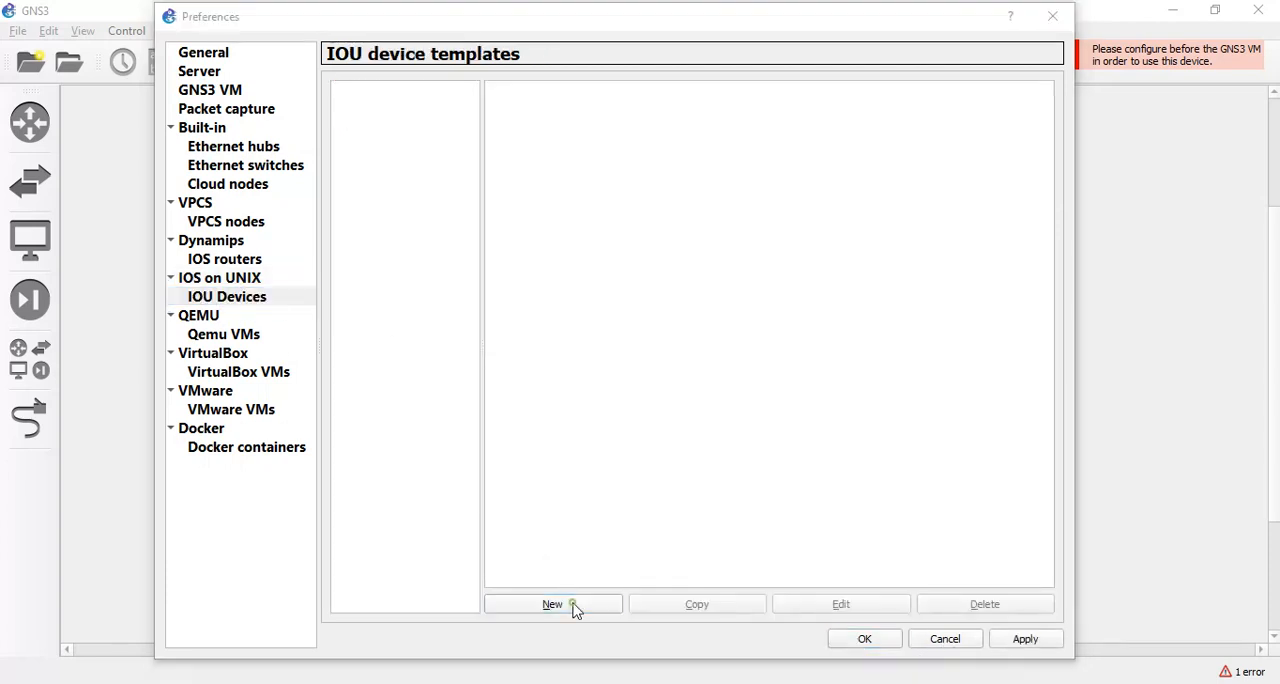
{"action": "left_click", "coordinate": [570, 605]}
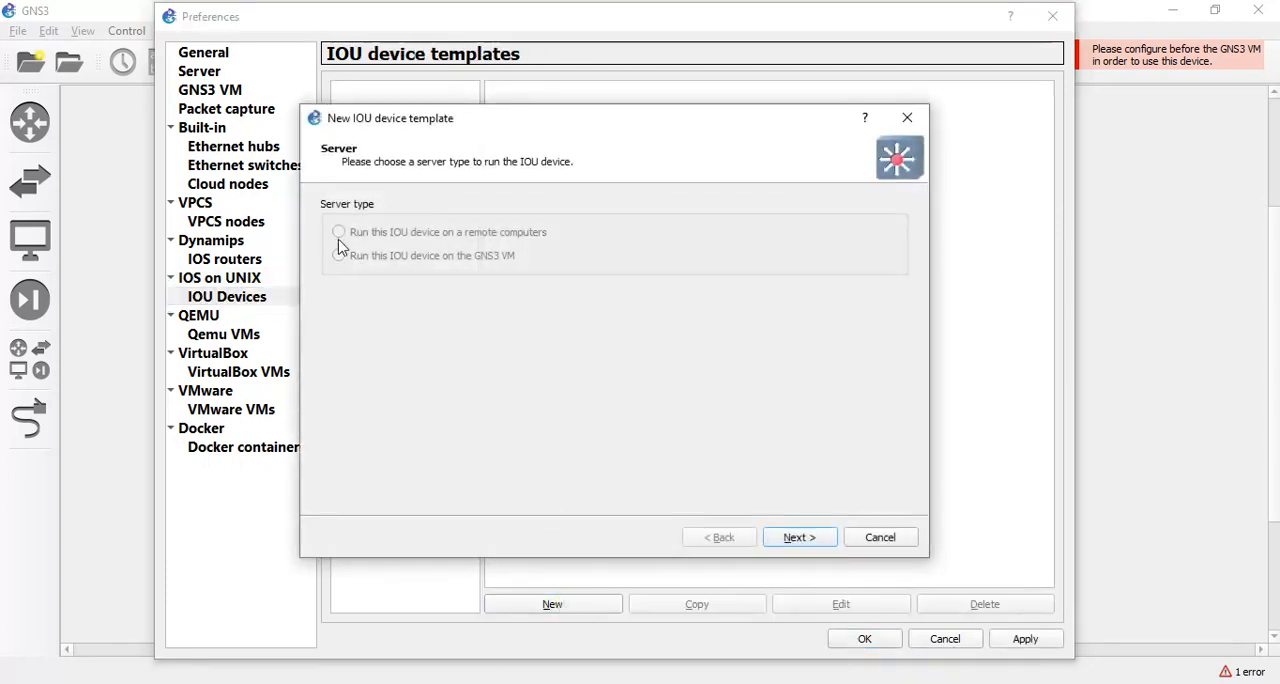
{"action": "left_click", "coordinate": [804, 540]}
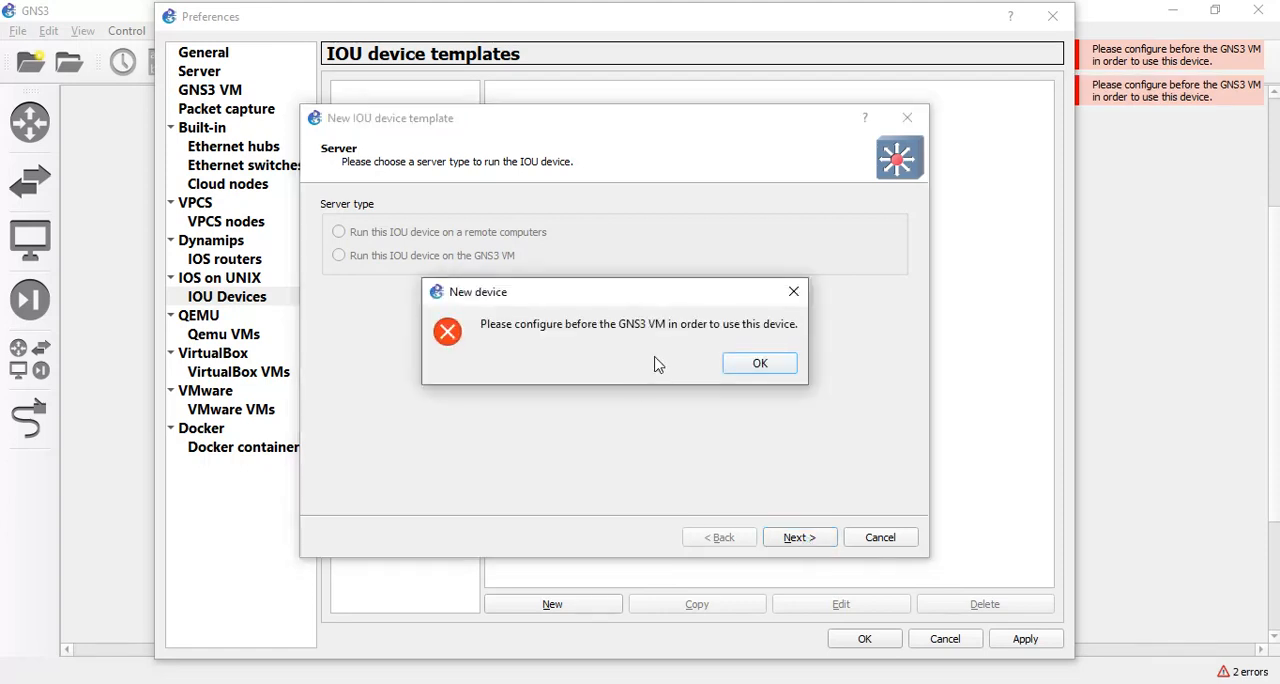
{"action": "left_click", "coordinate": [758, 368]}
{"action": "left_click", "coordinate": [880, 538]}
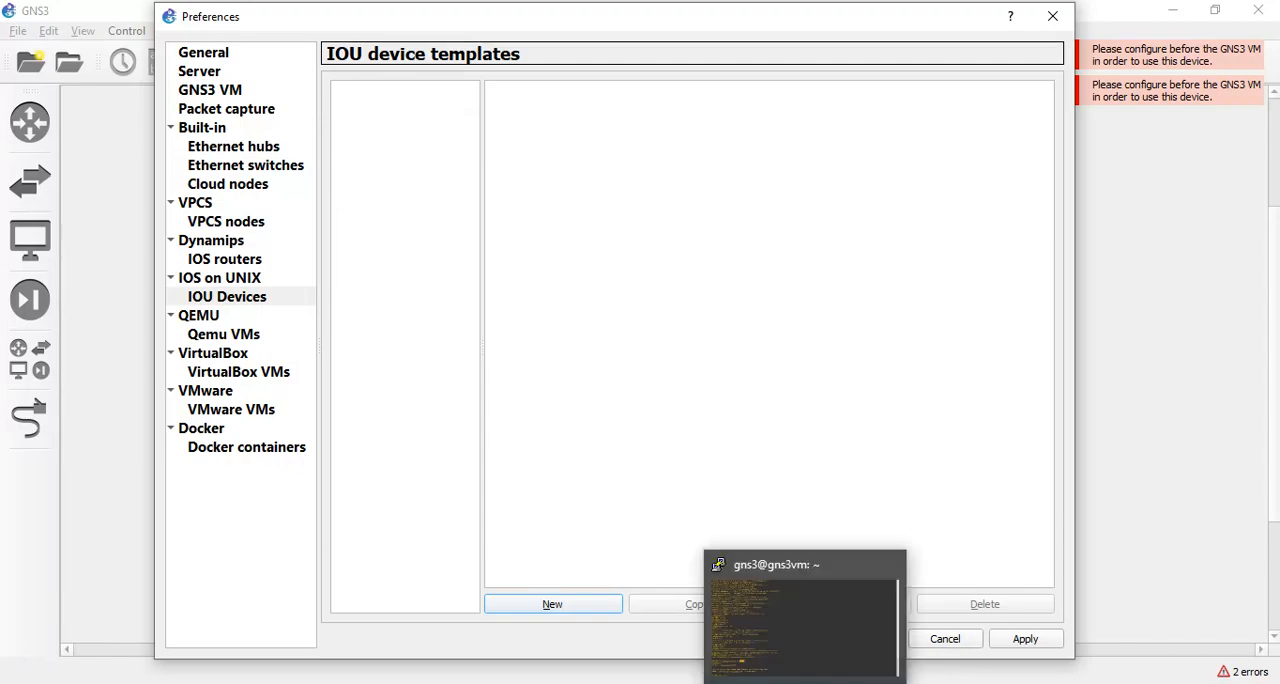
Switch to the gns3@gns3vm SSH session and list the home directory's files and permissions with ls -lh.
{"action": "left_click", "coordinate": [805, 683]}
{"action": "left_click", "coordinate": [472, 457]}
{"action": "key", "text": "Return"}
{"action": "key", "text": "Return"}
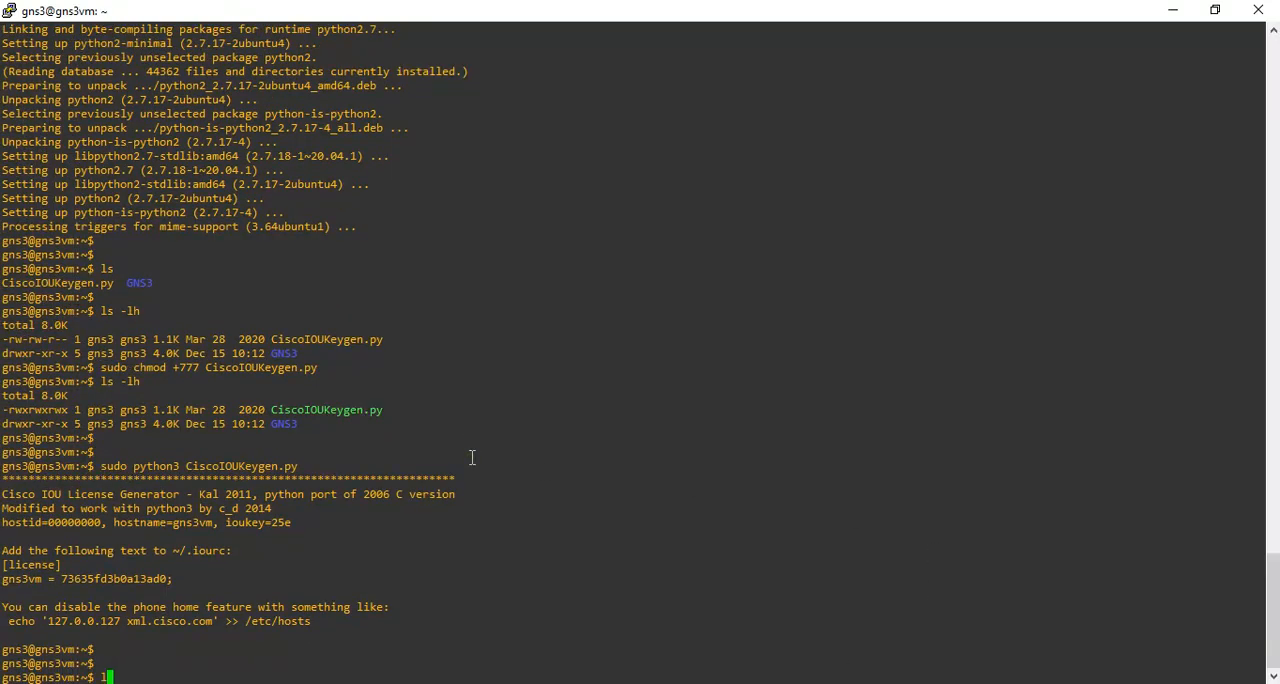
{"action": "key", "text": "Return"}
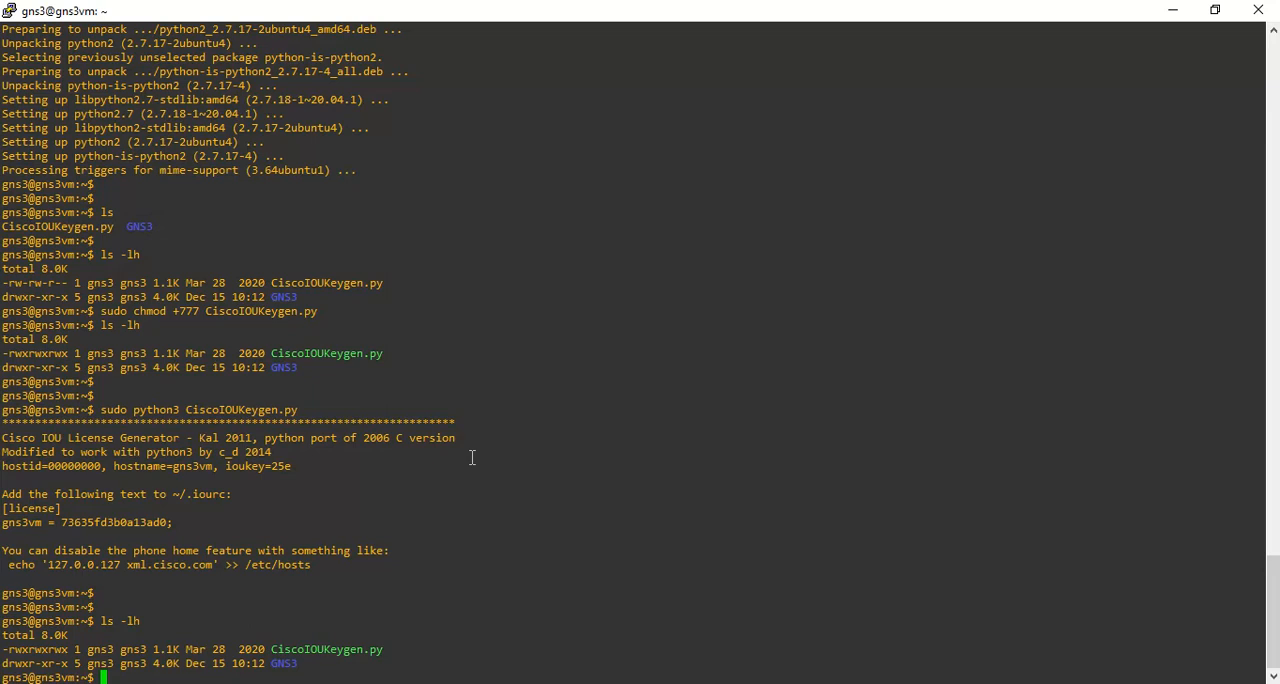
{"action": "key", "text": "Return"}
{"action": "key", "text": "Return"}
{"action": "key", "text": "Return"}
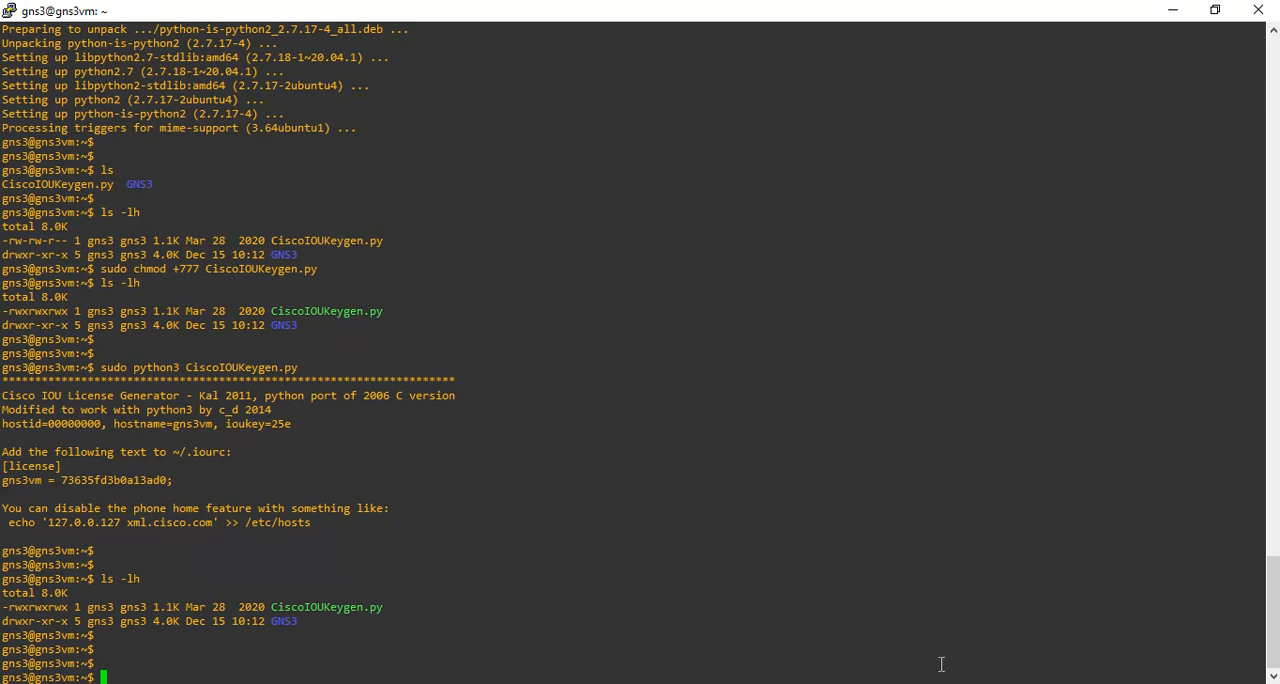
Return to the GNS3 Preferences, view the IOU Devices and GNS3 VM pages, and select the GNS VM in VMware Workstation.
{"action": "mouse_move", "coordinate": [800, 651]}
{"action": "left_click", "coordinate": [676, 620]}
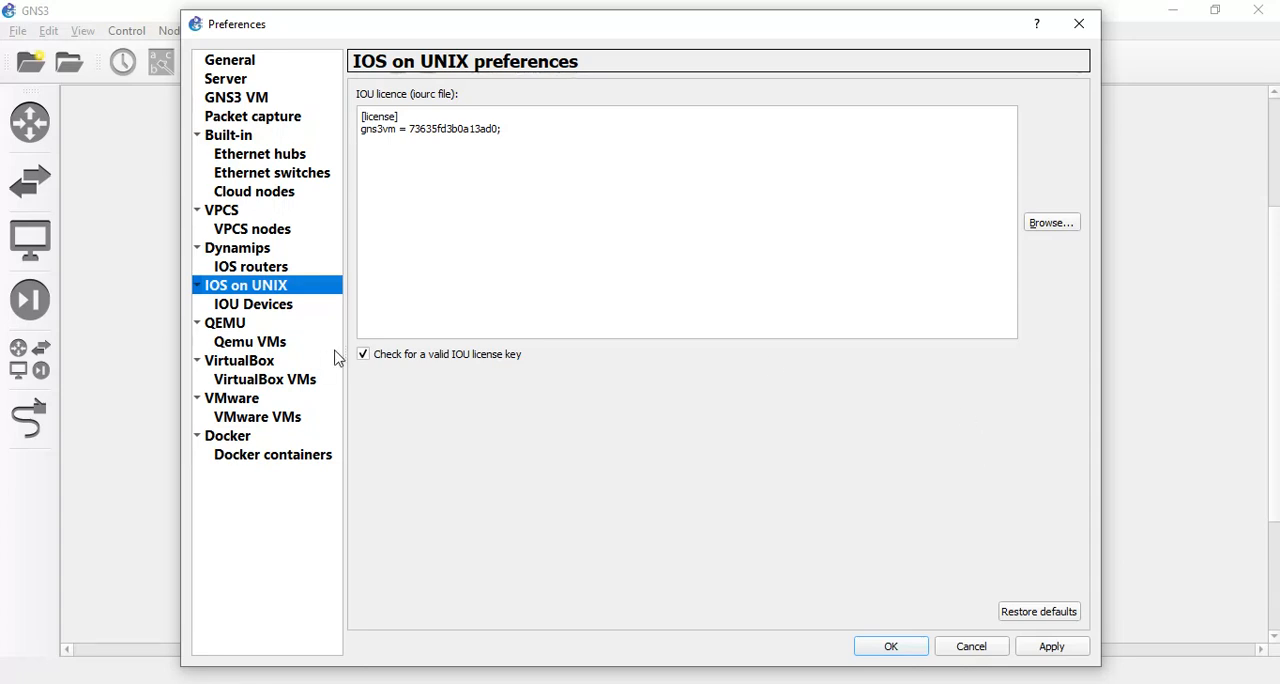
{"action": "left_click", "coordinate": [277, 315]}
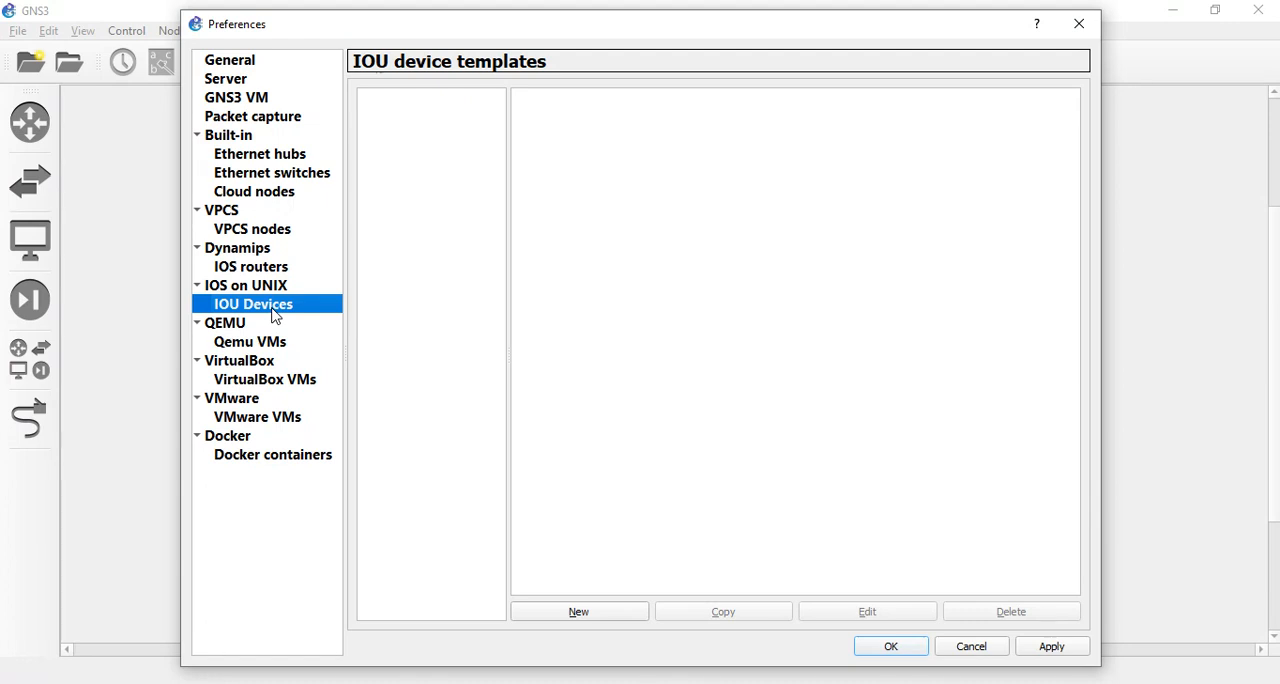
{"action": "left_click", "coordinate": [236, 100]}
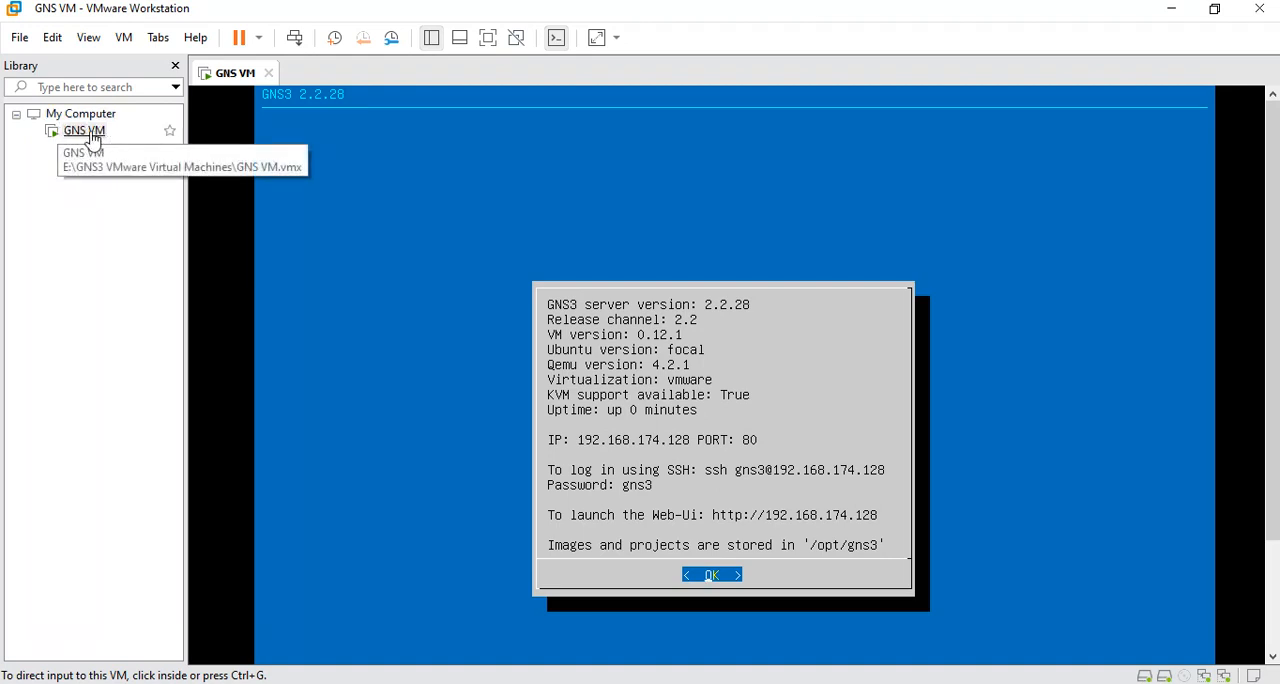
{"action": "left_click", "coordinate": [92, 133]}
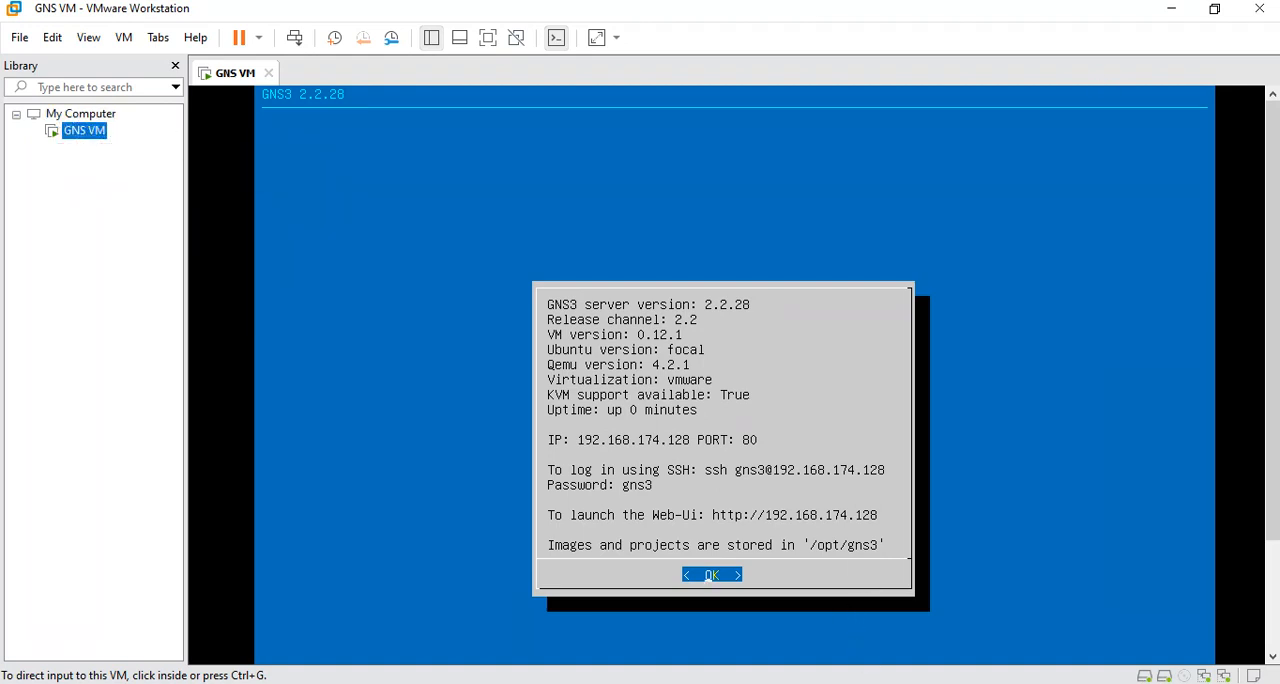
{"action": "left_click", "coordinate": [940, 682]}
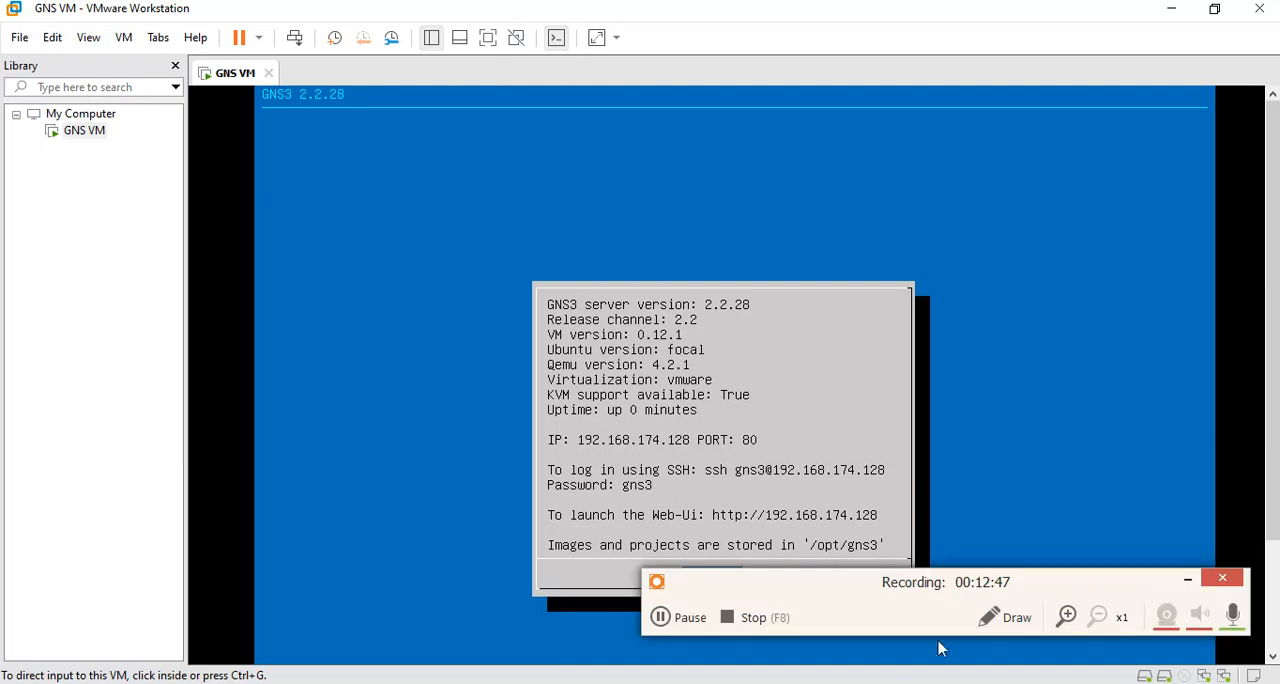
{"action": "left_click", "coordinate": [991, 615]}
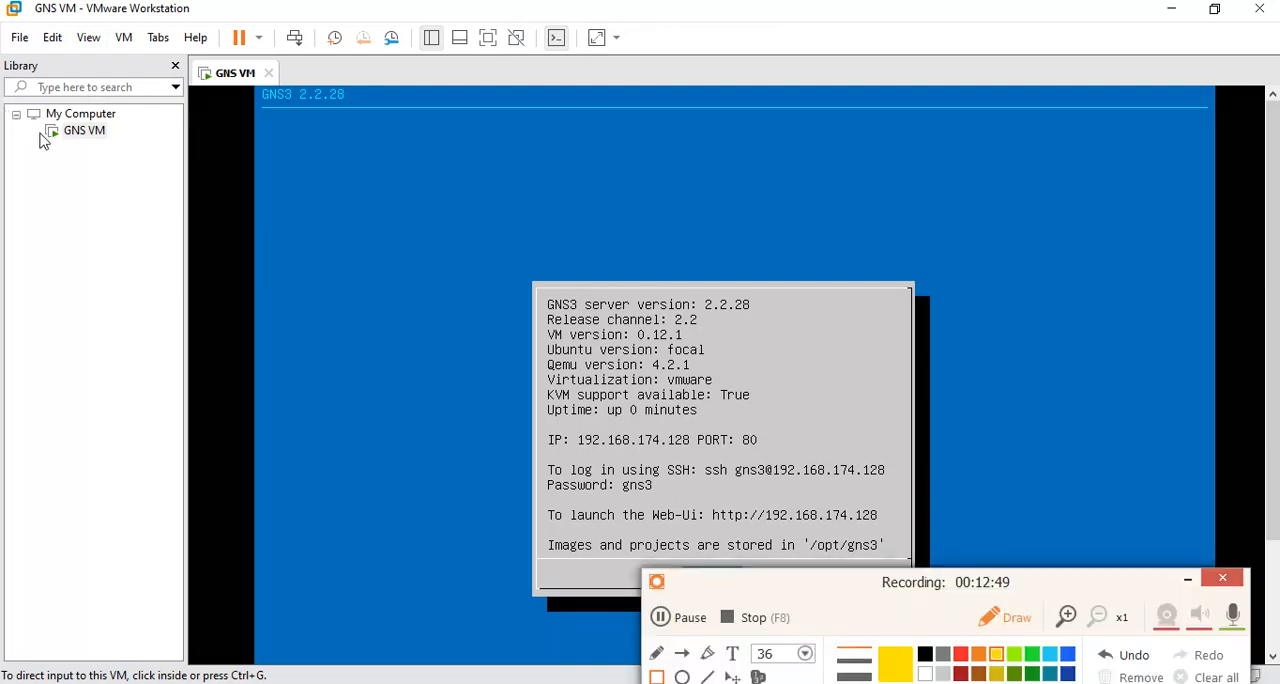
{"action": "left_click", "coordinate": [656, 676]}
{"action": "left_click_drag", "start_coordinate": [36, 120], "coordinate": [145, 161]}
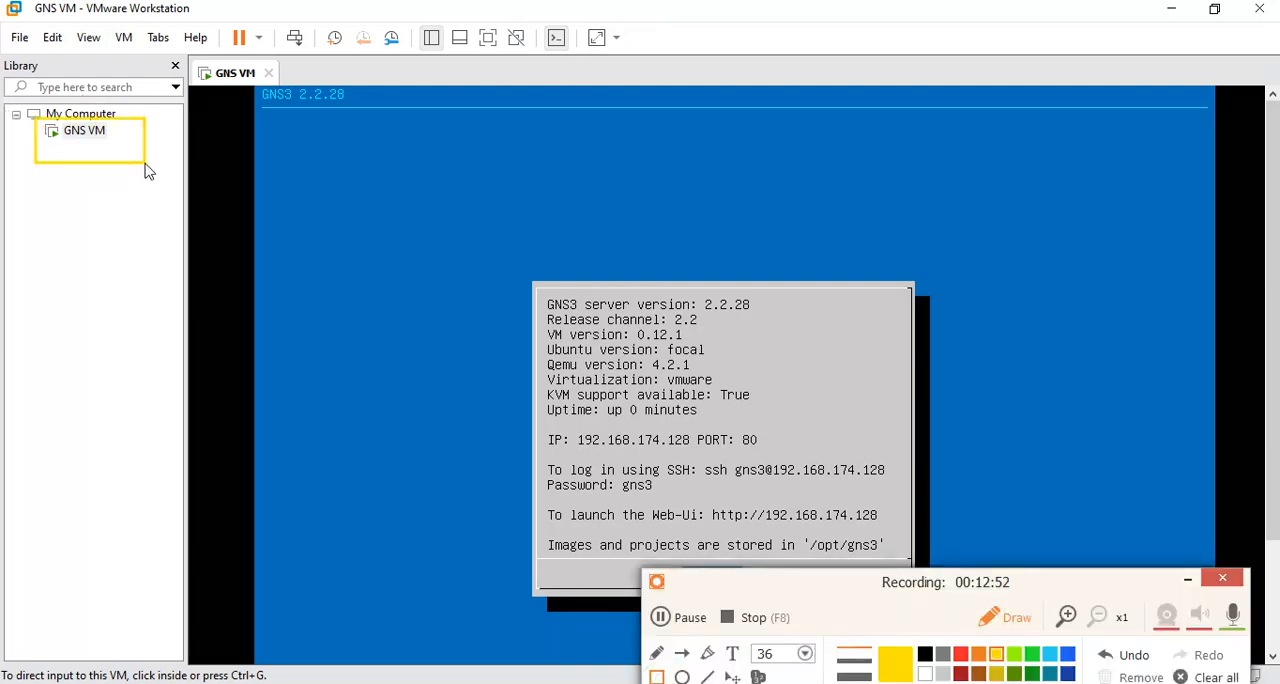
{"action": "left_click", "coordinate": [963, 655]}
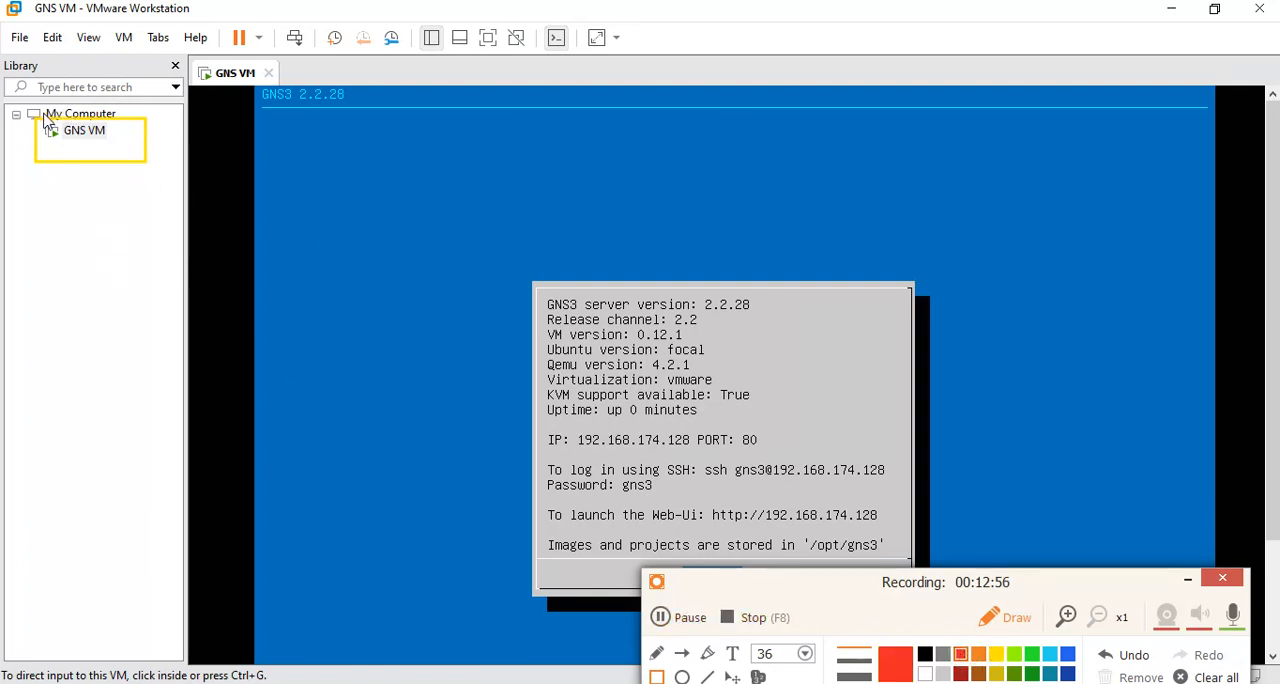
{"action": "left_click_drag", "start_coordinate": [34, 118], "coordinate": [149, 166]}
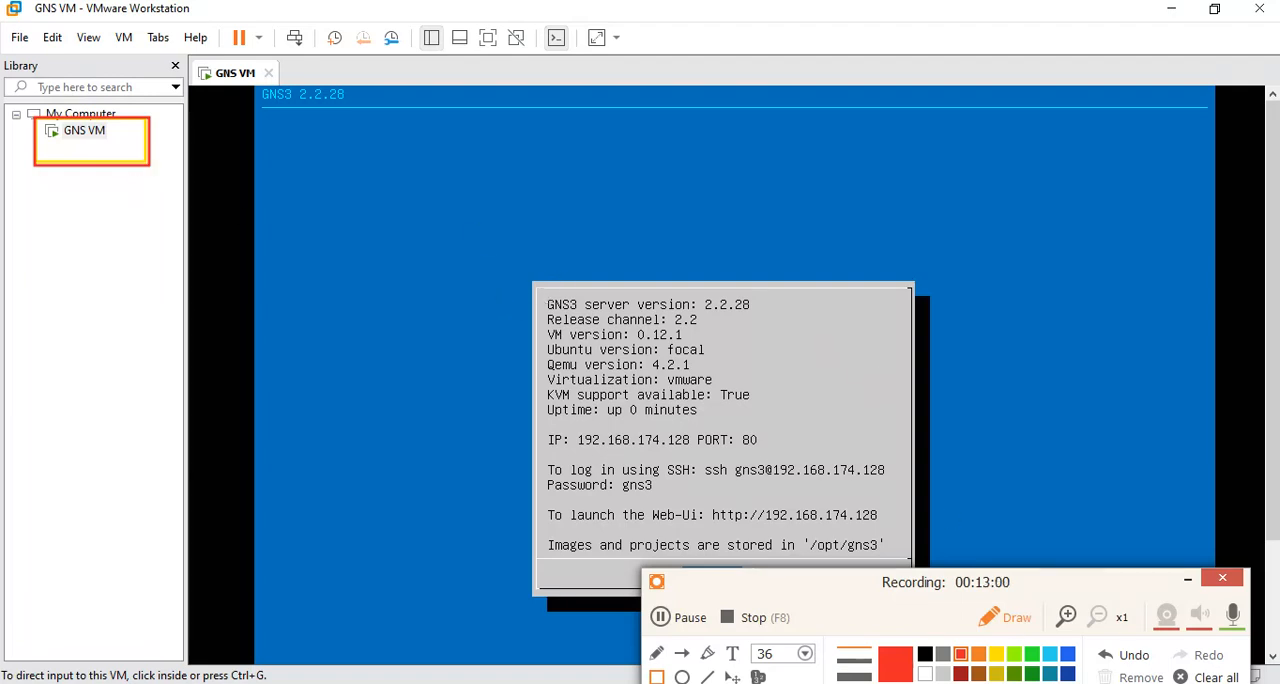
{"action": "left_click", "coordinate": [1206, 677]}
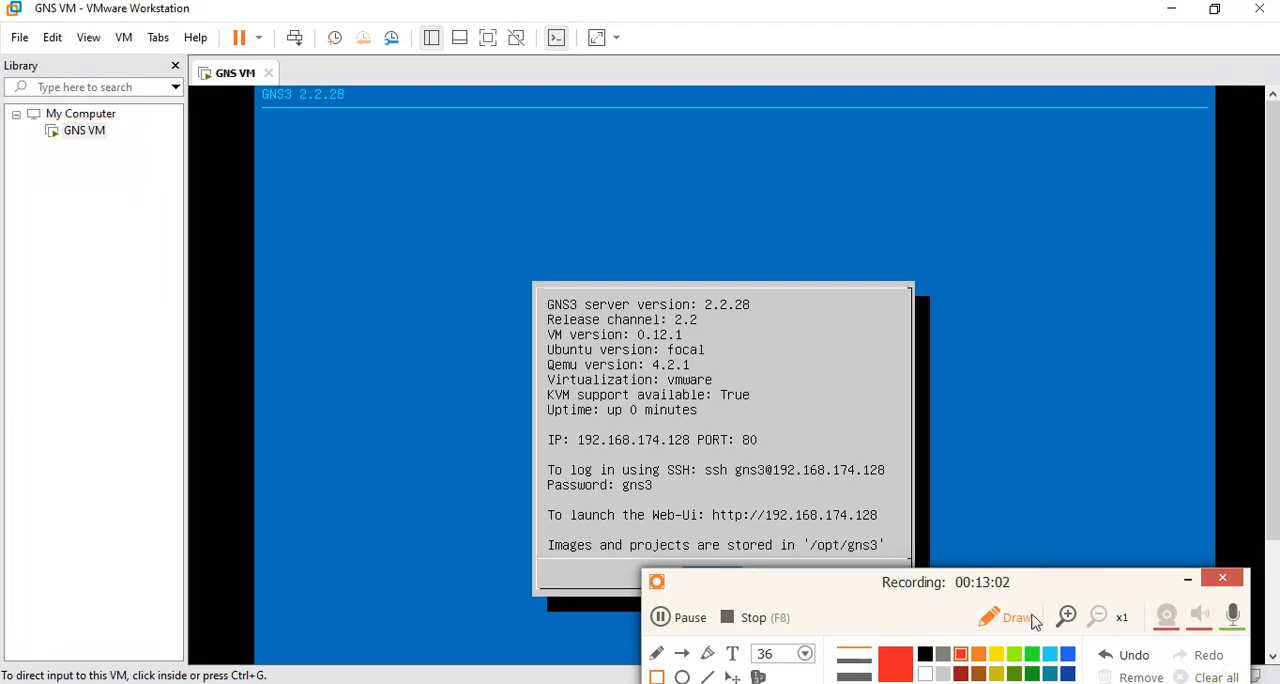
{"action": "left_click", "coordinate": [1188, 578]}
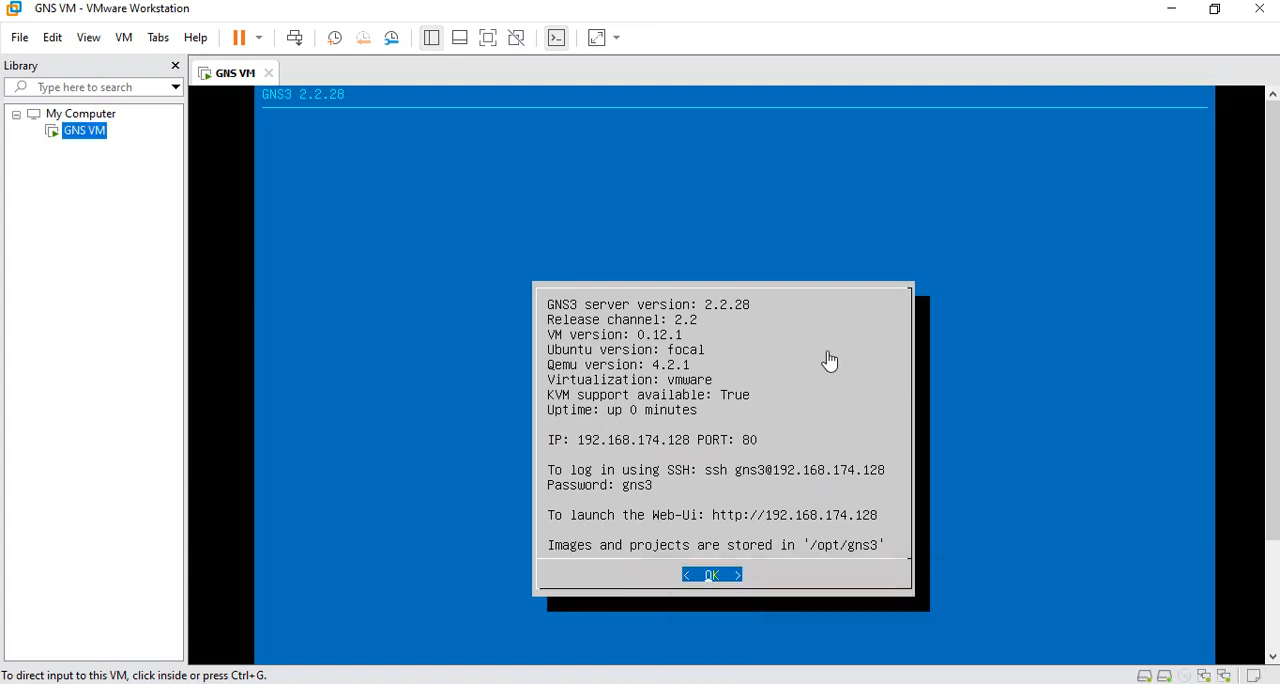
Back in GNS3, reload iourc.txt from IOU or IOL images GNS3 > IOU images GNS3 as the IOU licence, and apply the preferences.
{"action": "left_click", "coordinate": [1176, 10]}
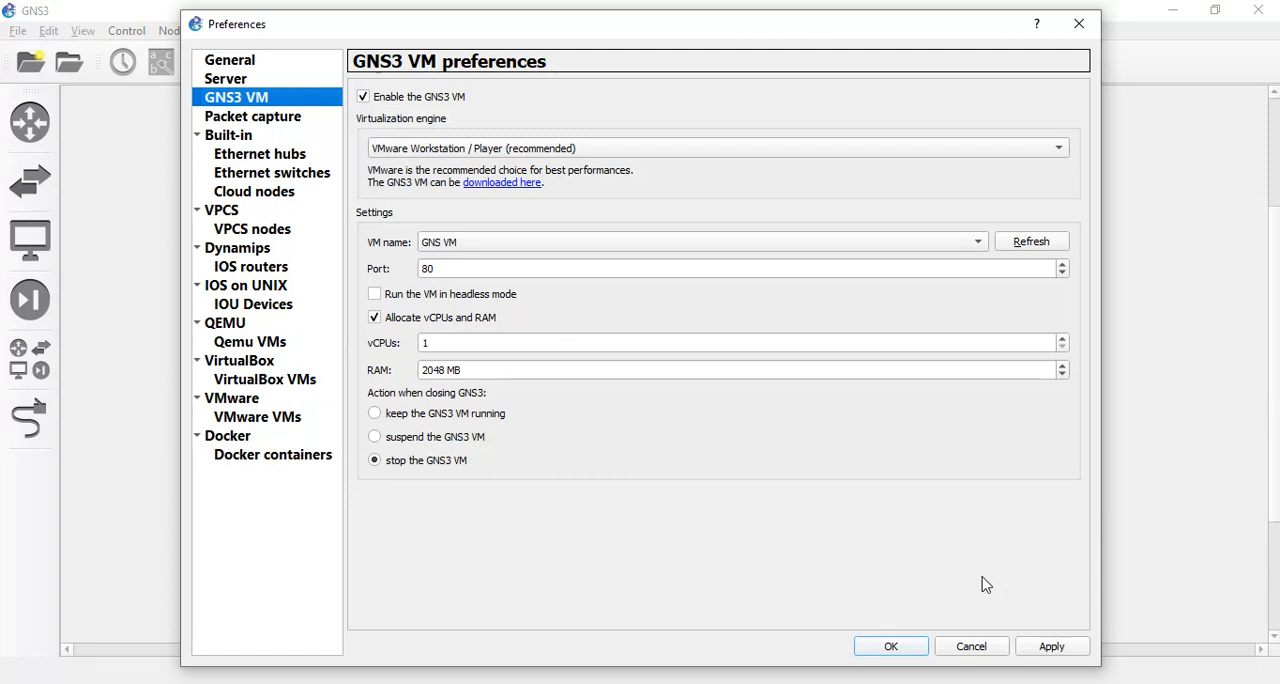
{"action": "left_click", "coordinate": [251, 307]}
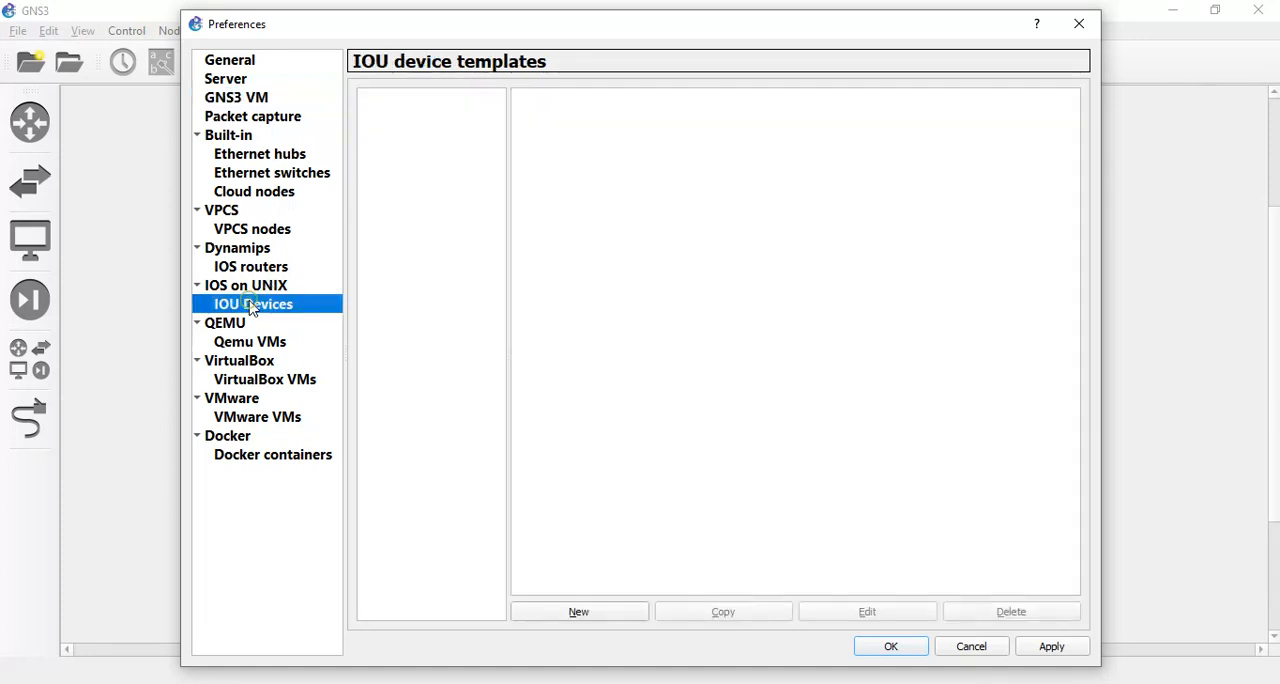
{"action": "left_click", "coordinate": [261, 289]}
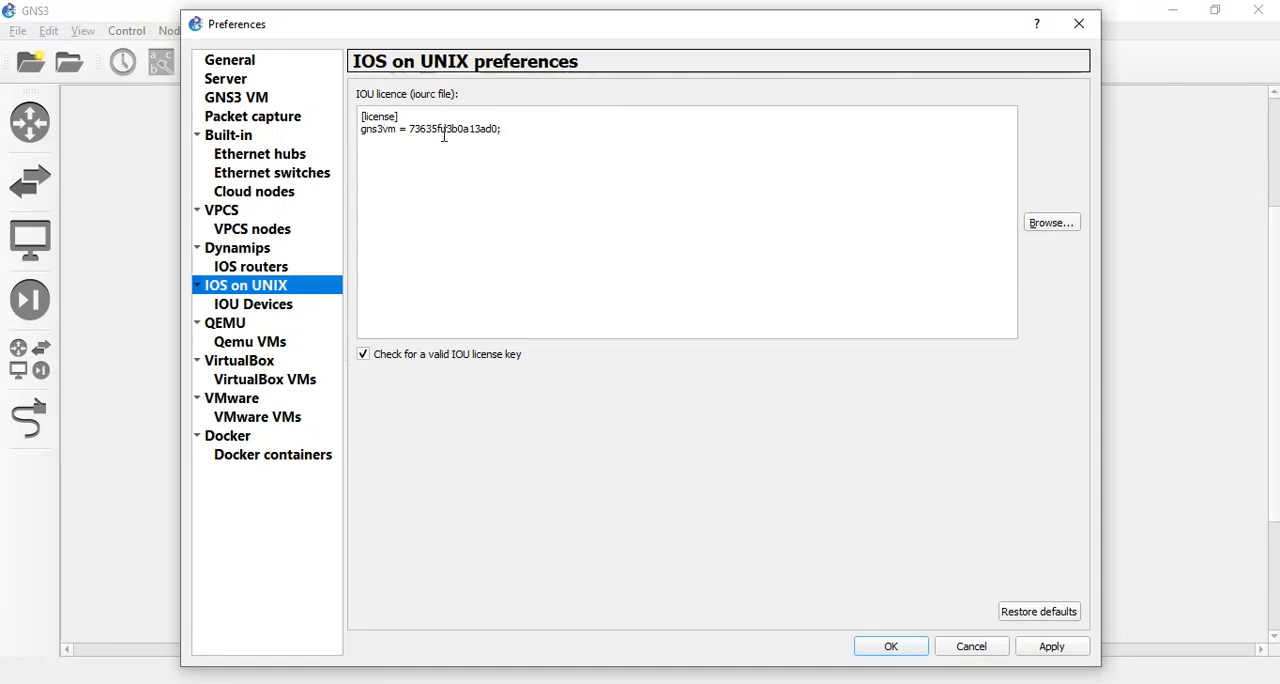
{"action": "left_click", "coordinate": [1046, 224]}
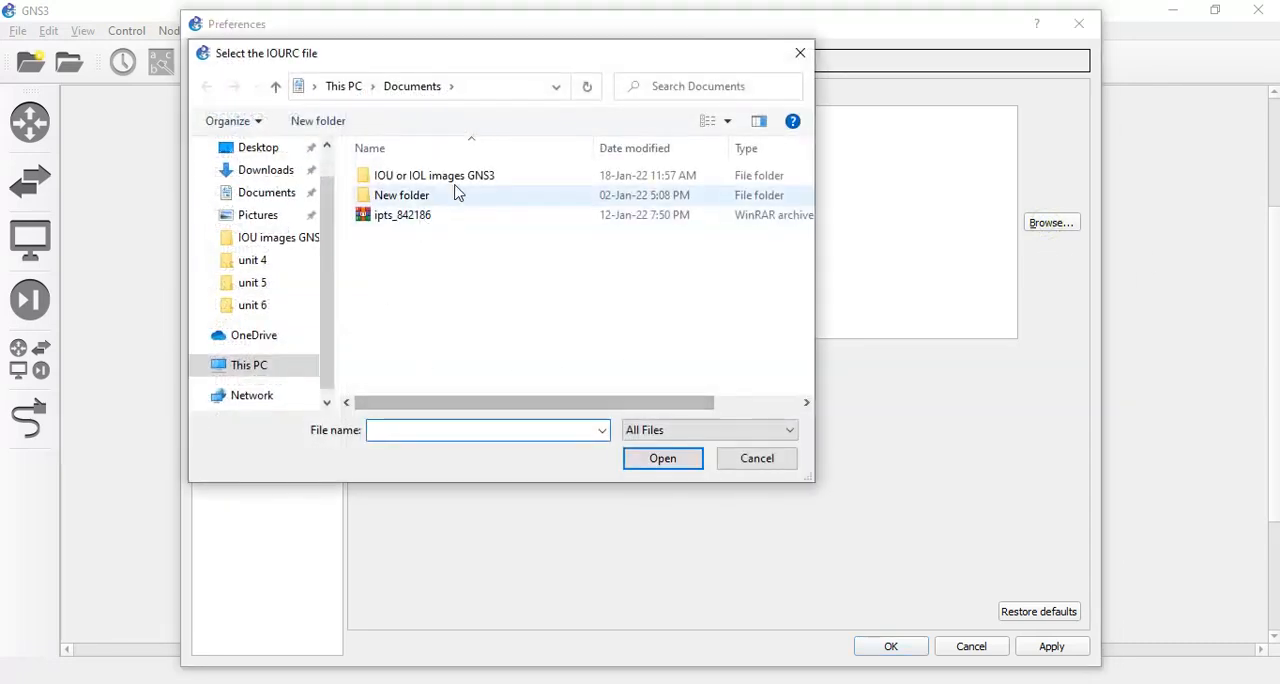
{"action": "double_click", "coordinate": [440, 175]}
{"action": "double_click", "coordinate": [440, 175]}
{"action": "left_click", "coordinate": [400, 235]}
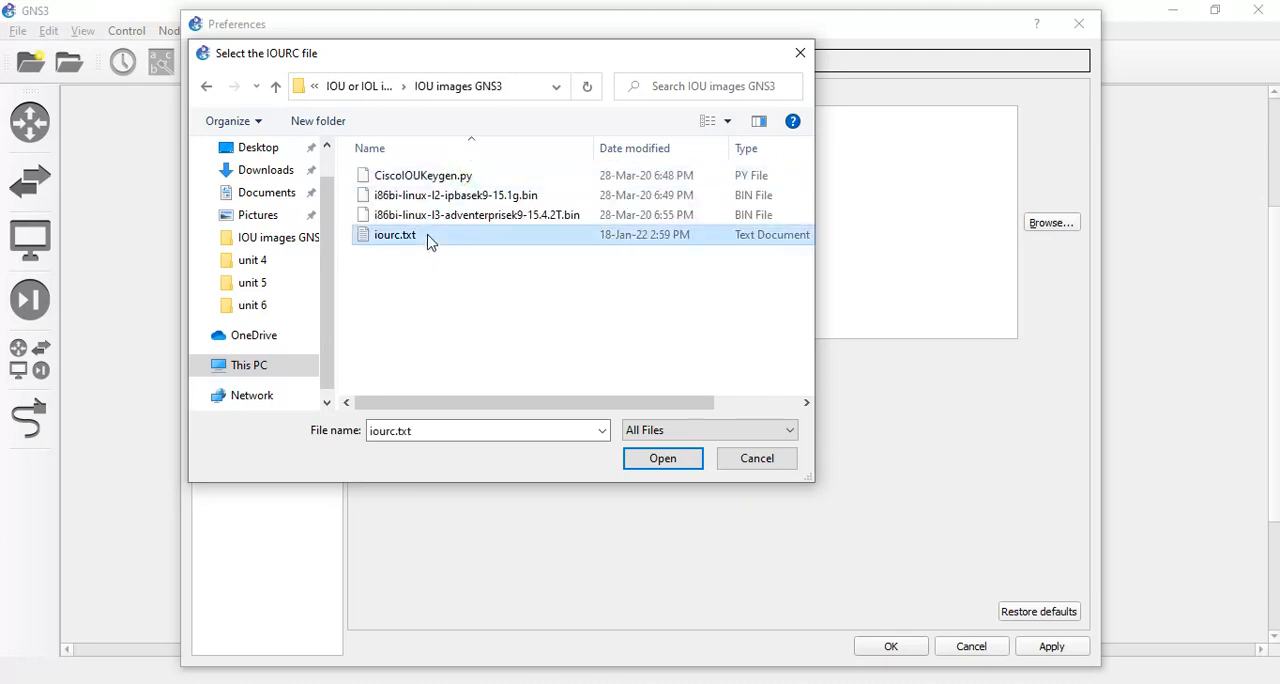
{"action": "left_click", "coordinate": [660, 458]}
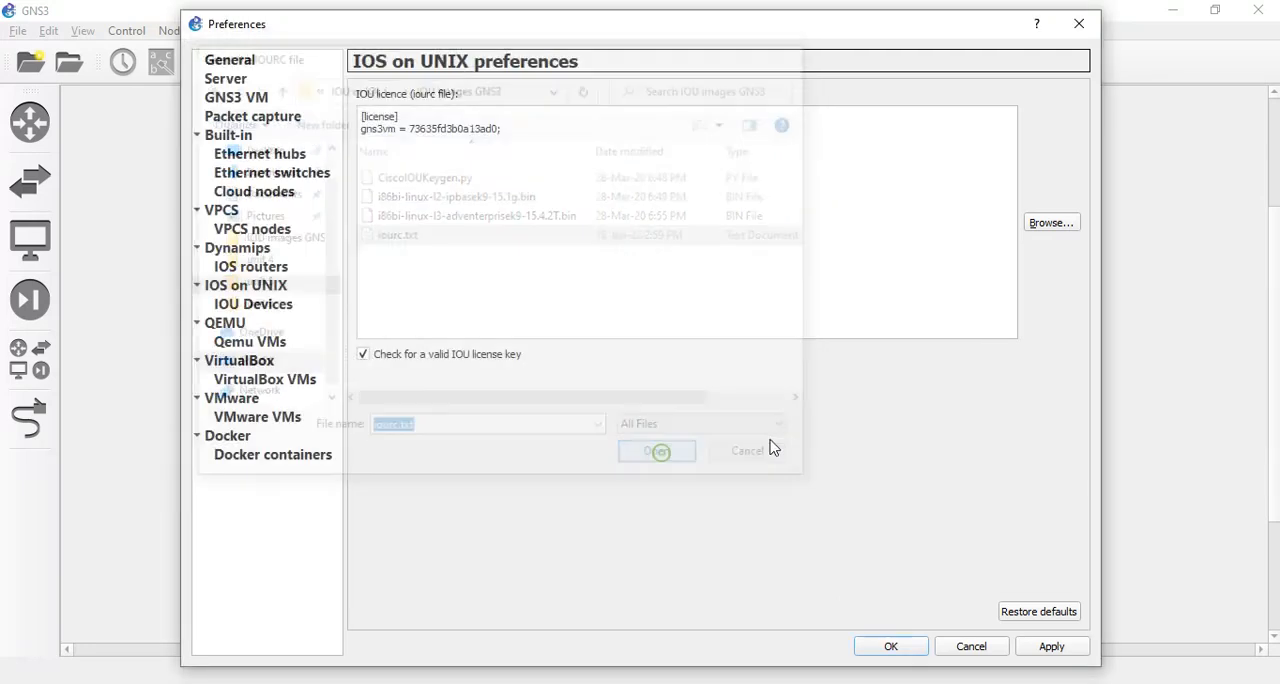
{"action": "left_click", "coordinate": [1051, 650]}
Start a new IOU device template run on the GNS3 VM, naming it L2_IOU with the L2 image type.
{"action": "left_click", "coordinate": [250, 304]}
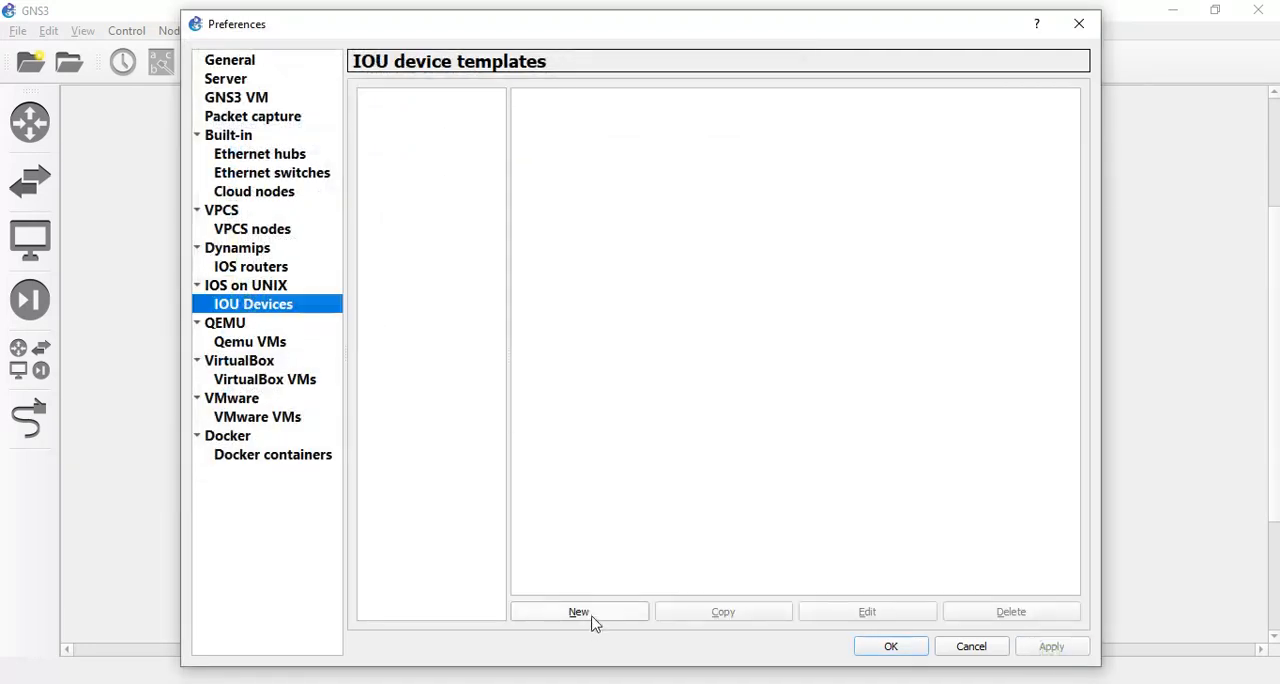
{"action": "left_click", "coordinate": [591, 617]}
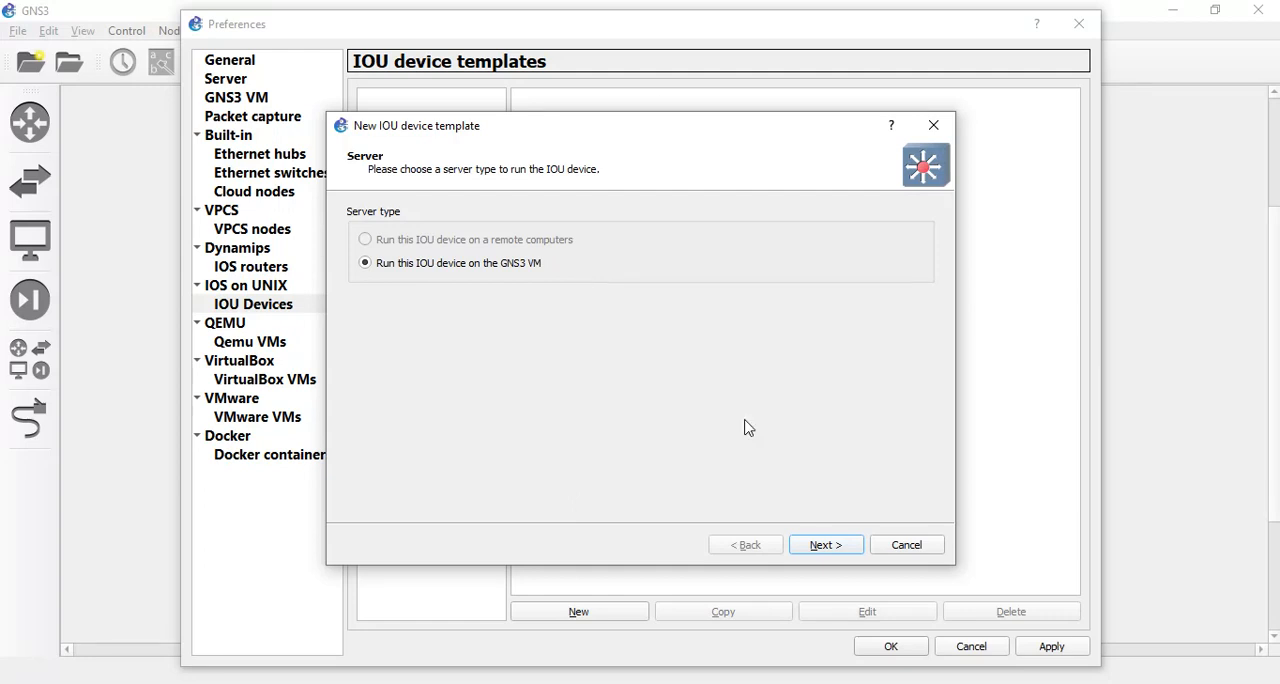
{"action": "left_click", "coordinate": [826, 546]}
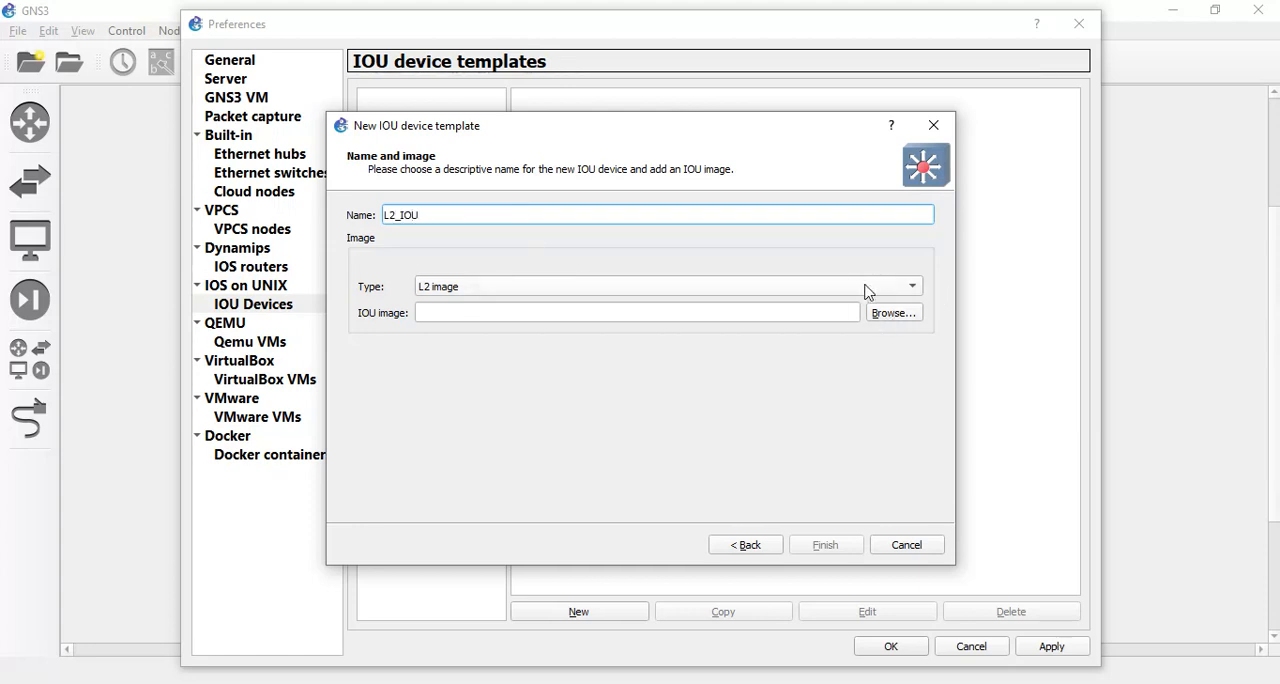
{"action": "left_click", "coordinate": [906, 288]}
{"action": "left_click", "coordinate": [908, 290]}
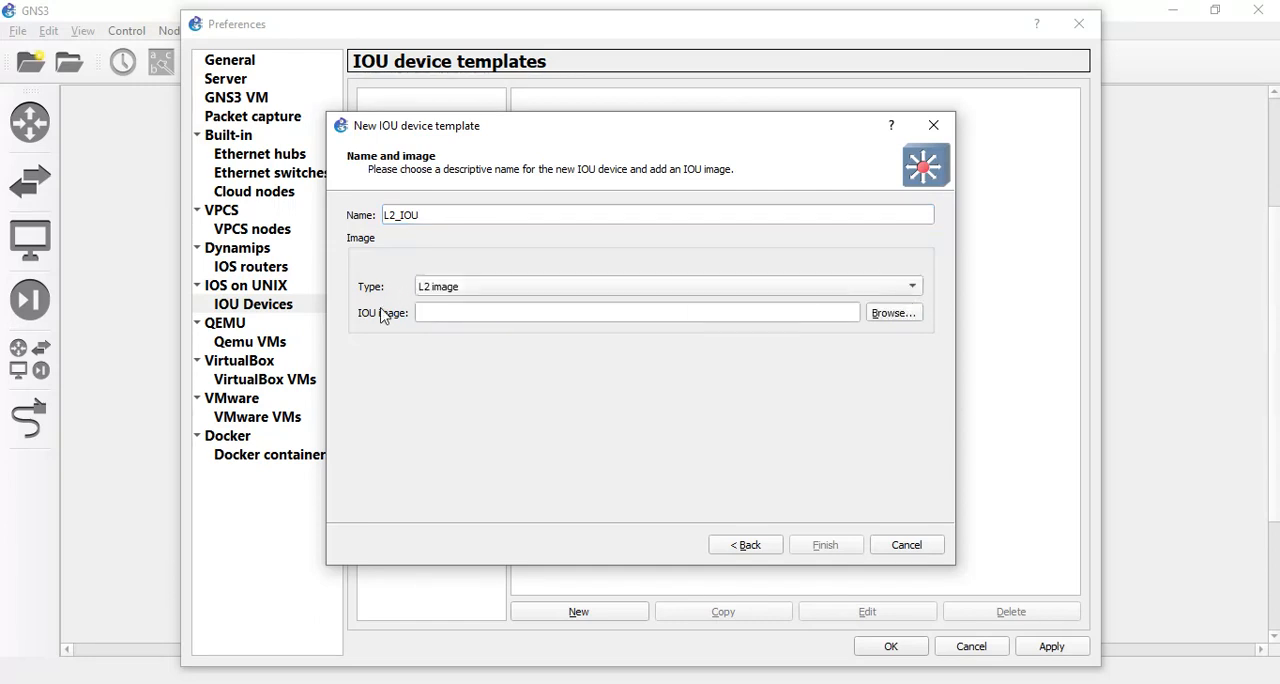
Choose i86bi-linux-l2-ipbasek9-15.1g.bin from Documents > IOU or IOL images GNS3 > IOU images GNS3 as the L2_IOU template's image.
{"action": "left_click", "coordinate": [897, 314]}
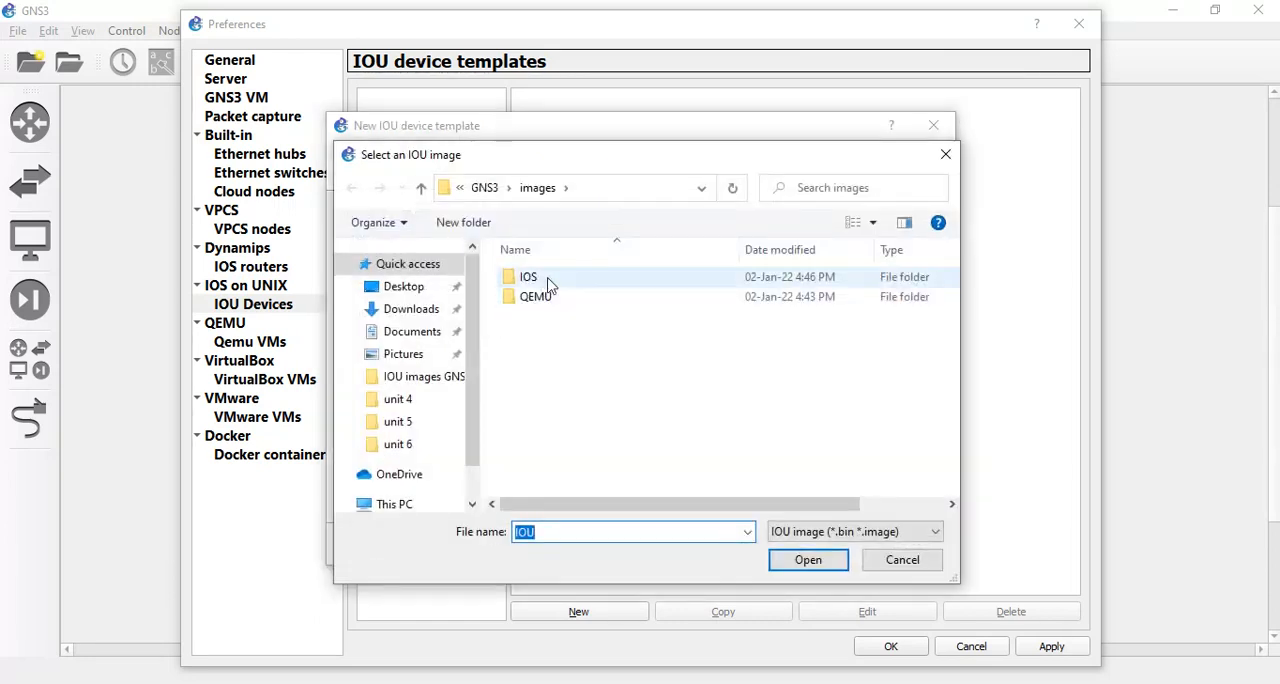
{"action": "left_click", "coordinate": [425, 332]}
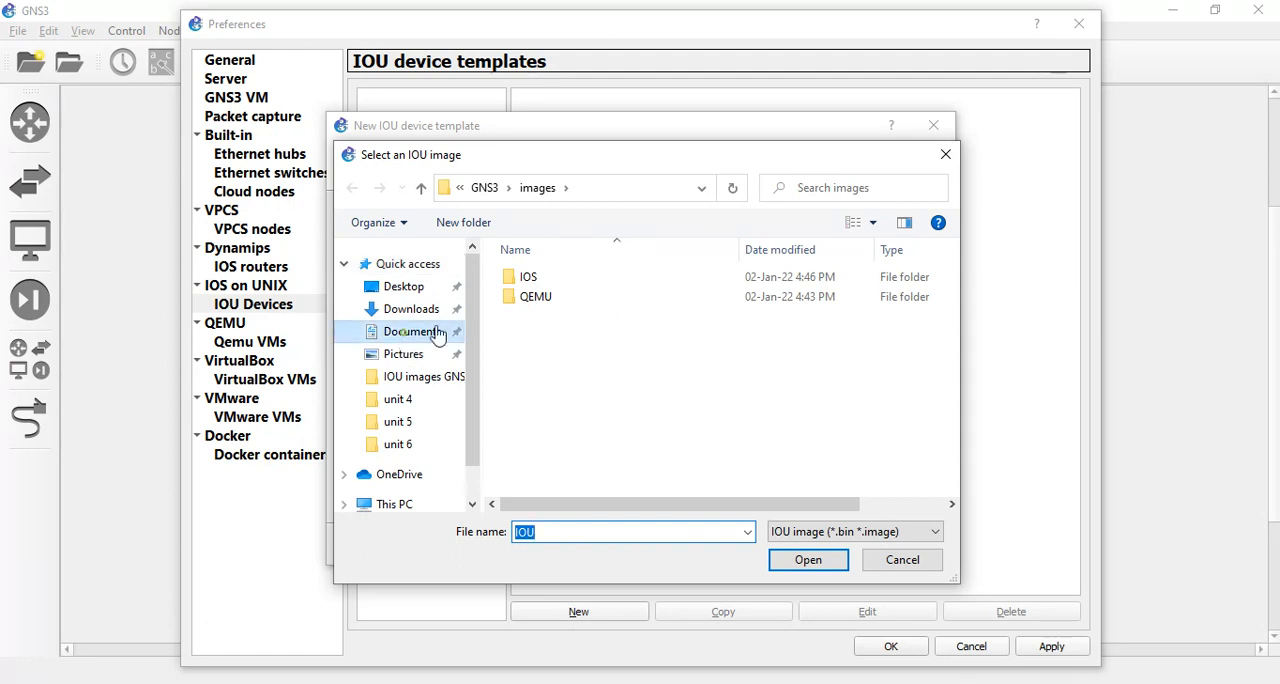
{"action": "double_click", "coordinate": [535, 279]}
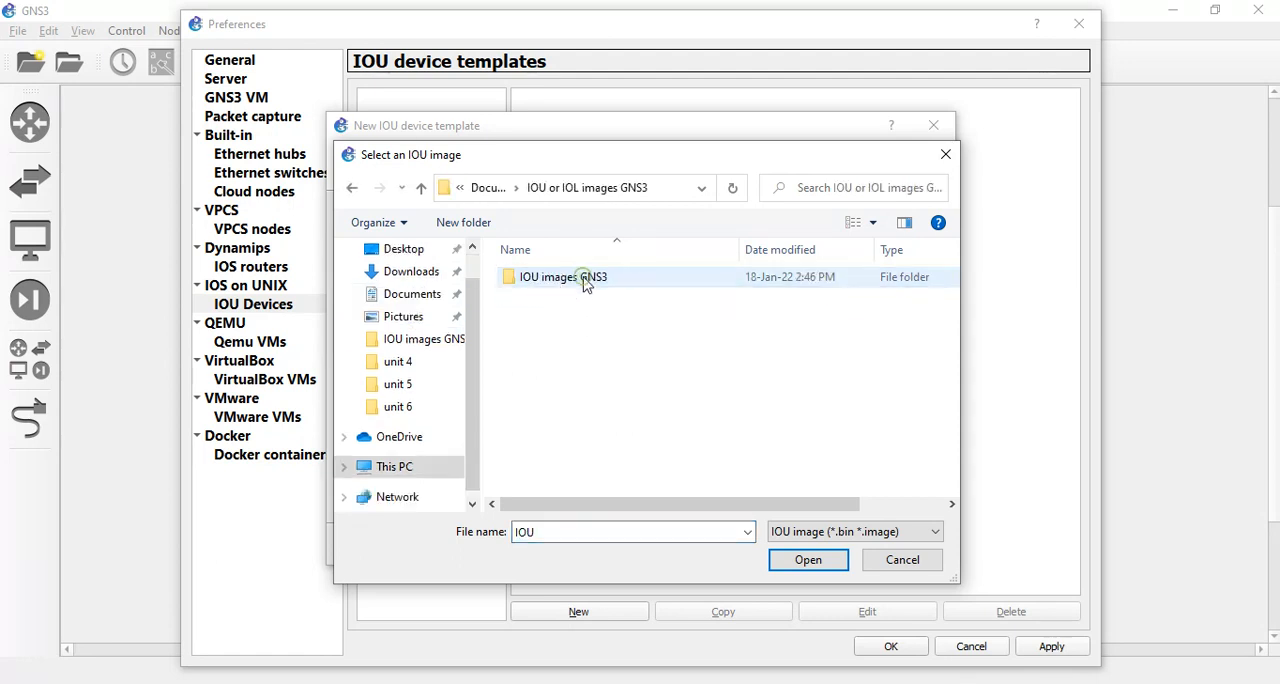
{"action": "left_click", "coordinate": [412, 294]}
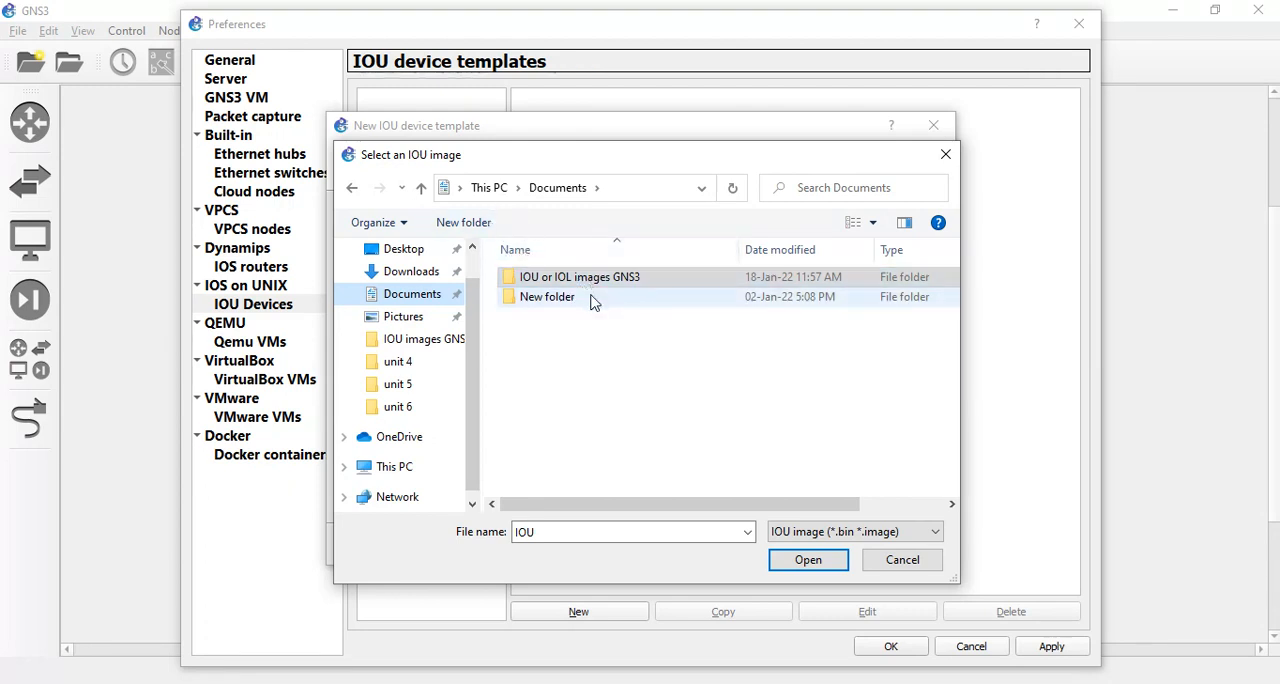
{"action": "scroll", "coordinate": [420, 355], "scroll_direction": "up", "scroll_amount": 1}
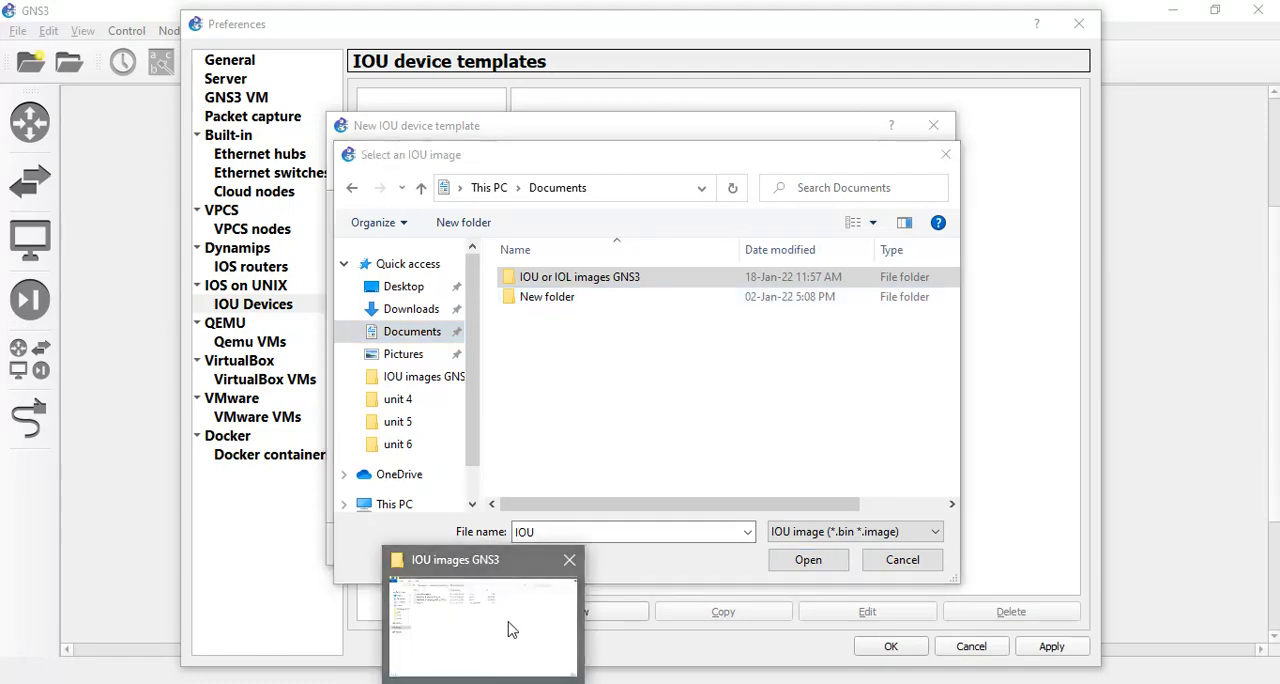
{"action": "left_click", "coordinate": [509, 626]}
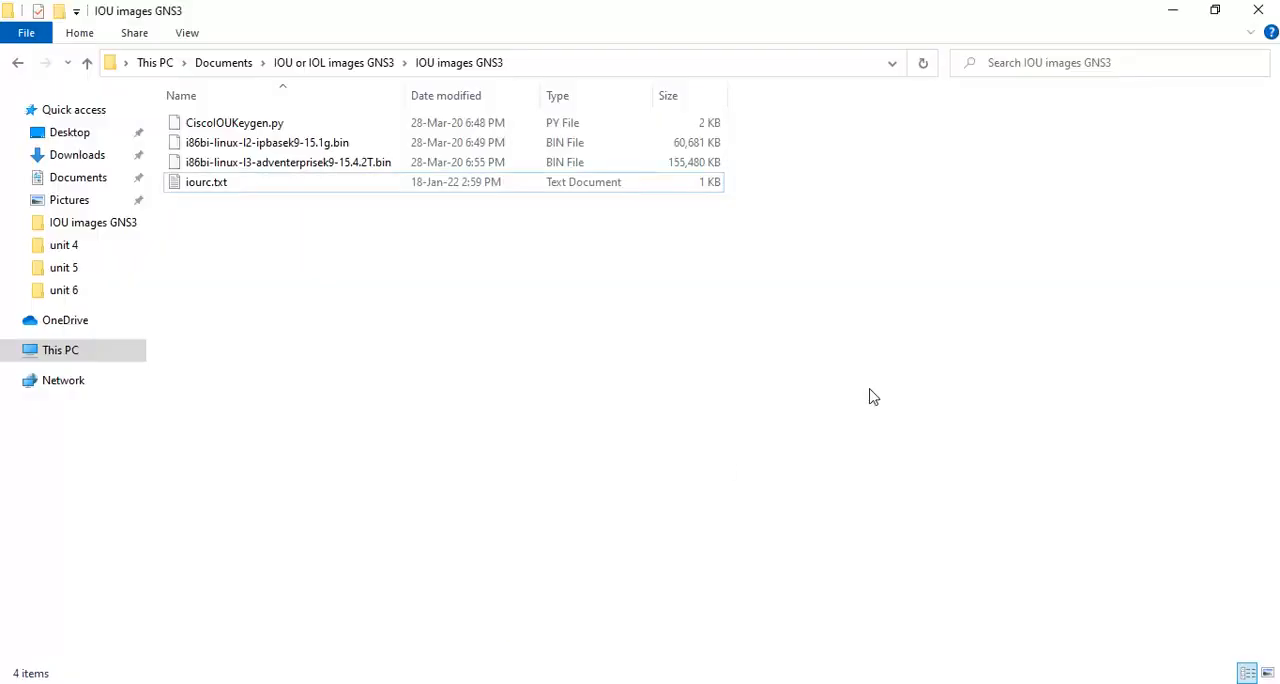
{"action": "left_click", "coordinate": [1173, 10]}
{"action": "double_click", "coordinate": [640, 282]}
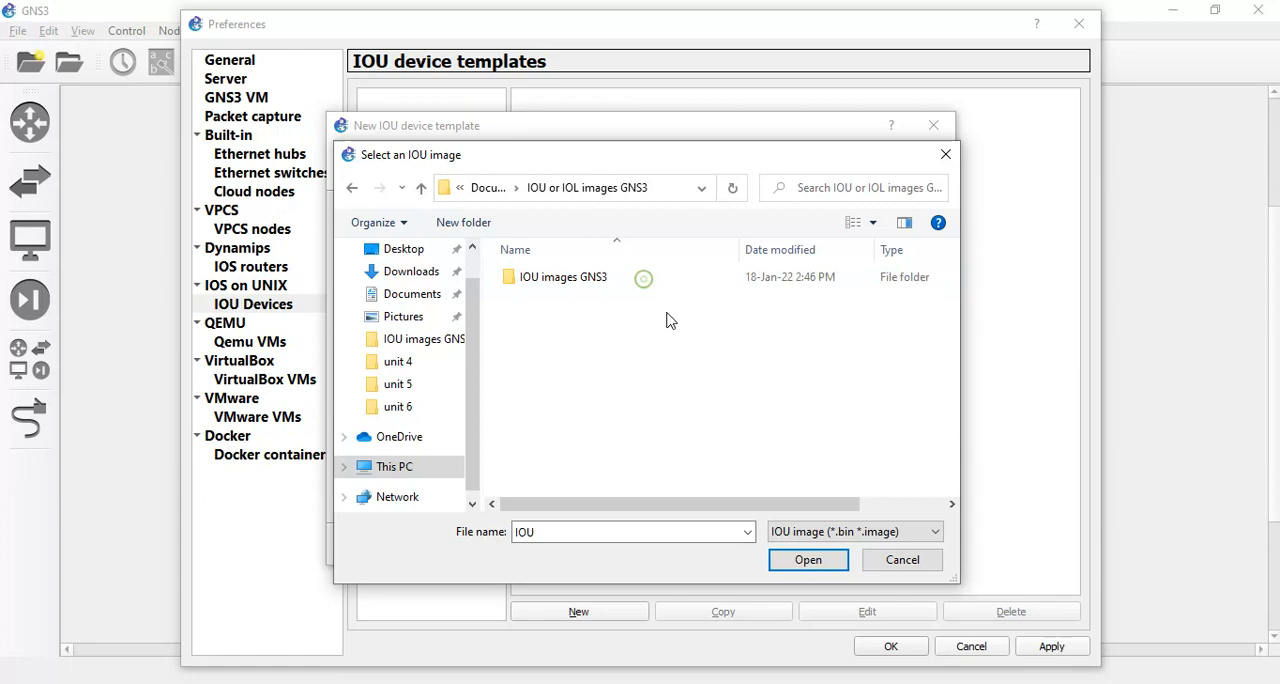
{"action": "double_click", "coordinate": [590, 285]}
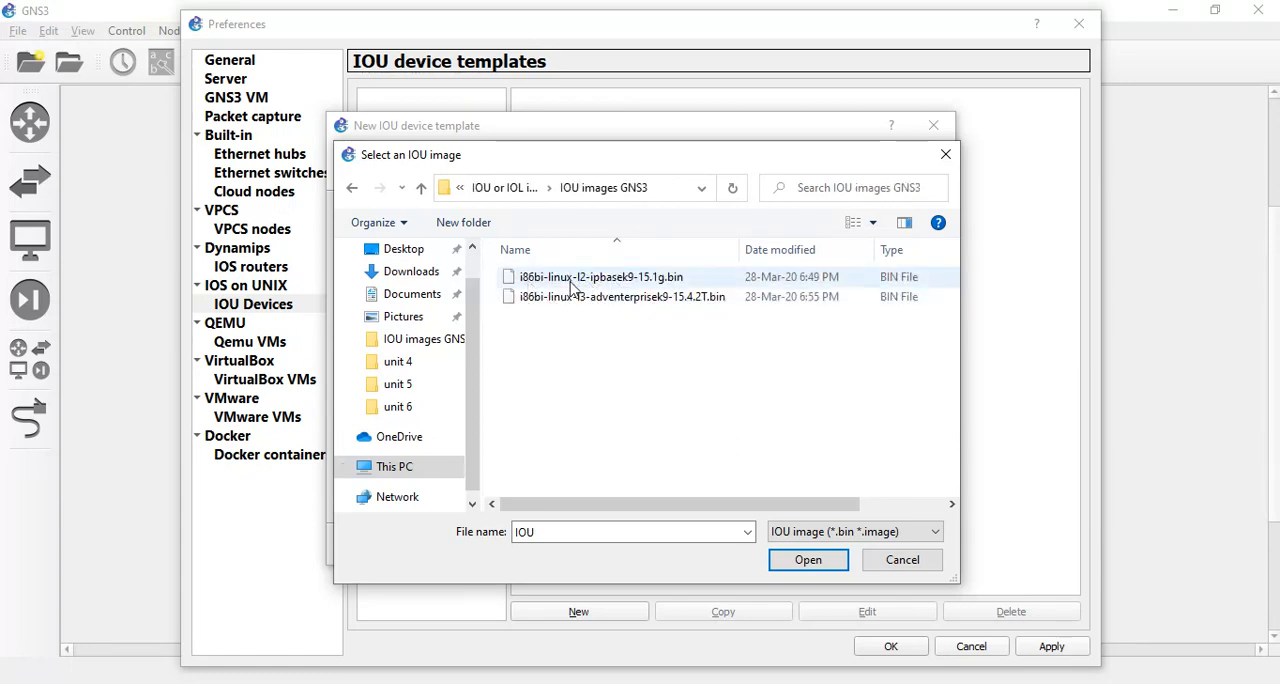
{"action": "left_click", "coordinate": [605, 280]}
{"action": "left_click", "coordinate": [808, 559]}
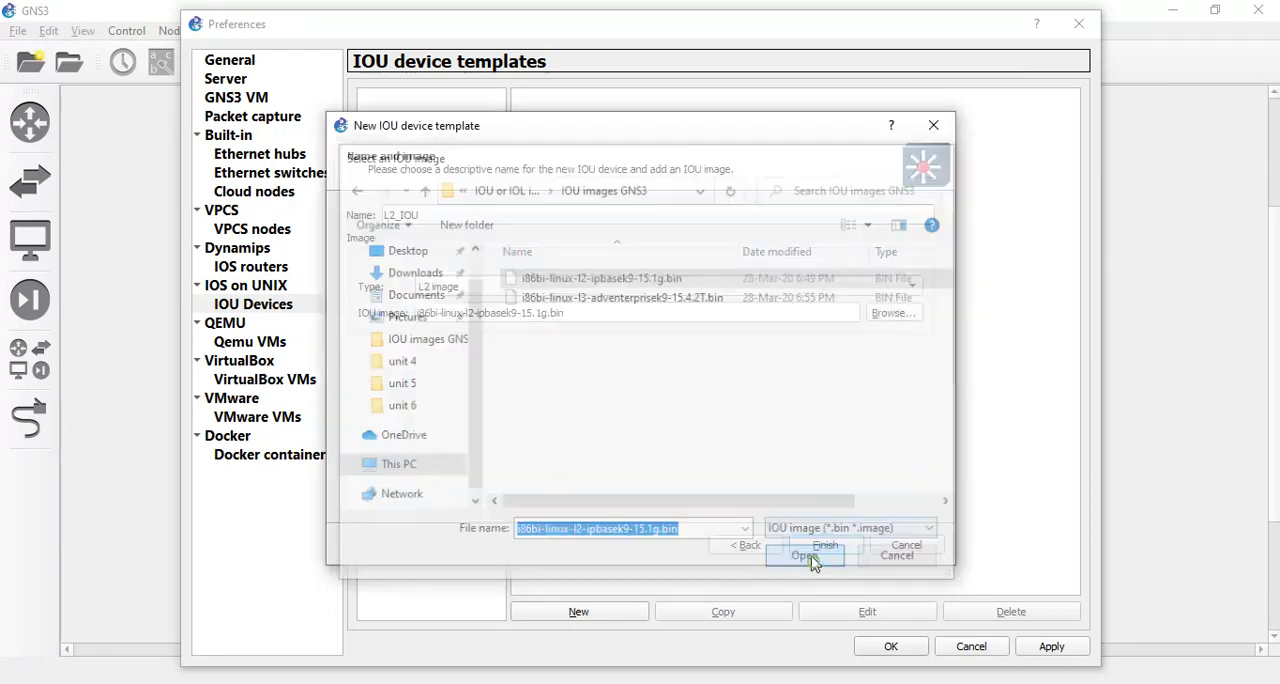
Finish the L2_IOU template by uploading its image, and apply the preferences.
{"action": "left_click", "coordinate": [818, 546]}
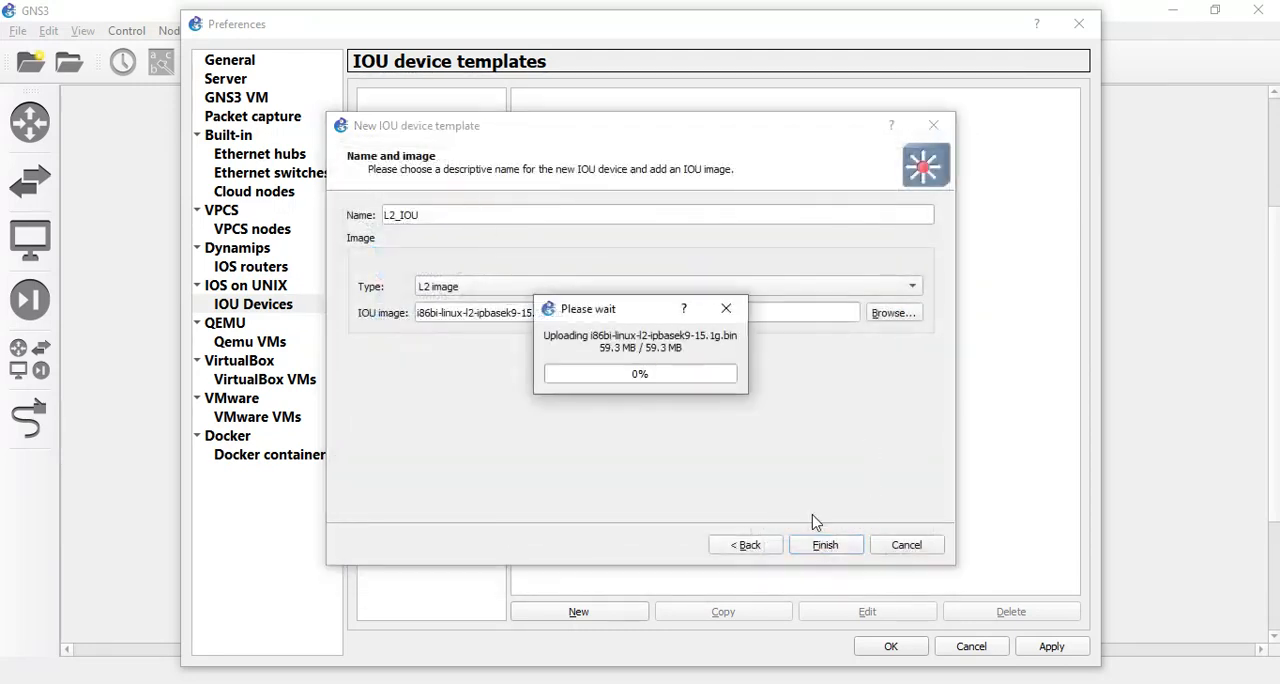
{"action": "left_click", "coordinate": [845, 550]}
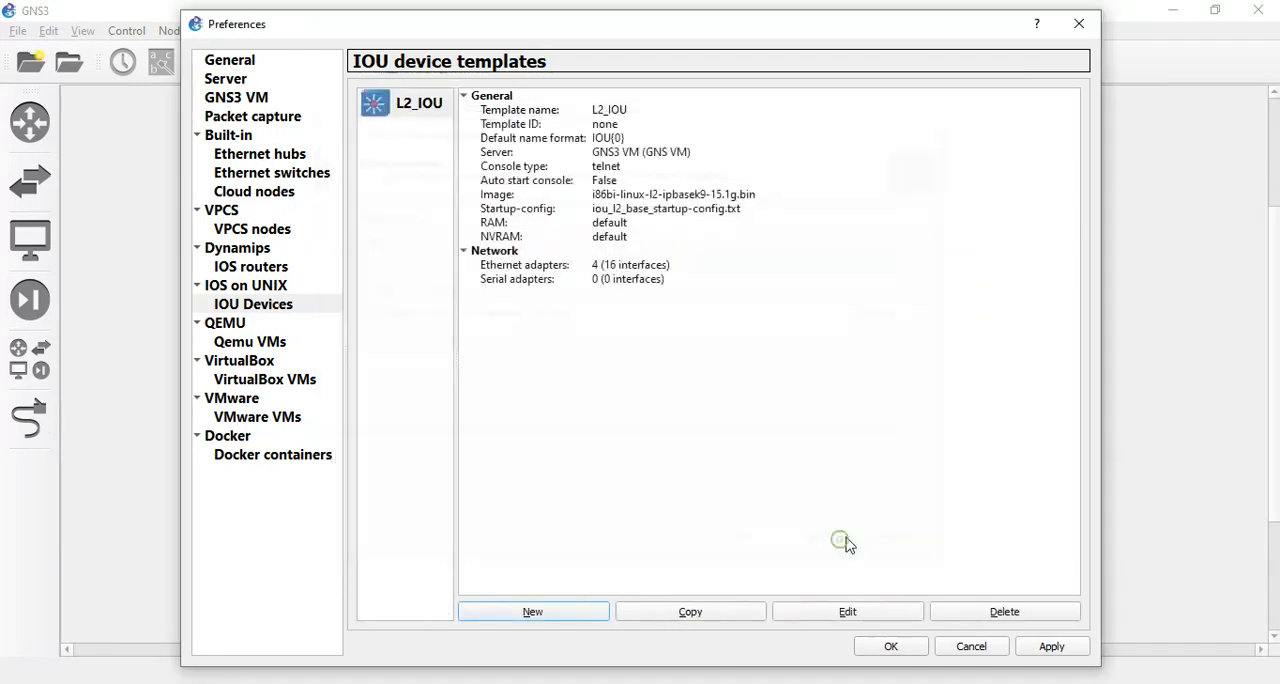
{"action": "left_click", "coordinate": [1052, 648]}
Start a second IOU device template named L3_IOU, using a new image of type L3 image.
{"action": "left_click", "coordinate": [533, 615]}
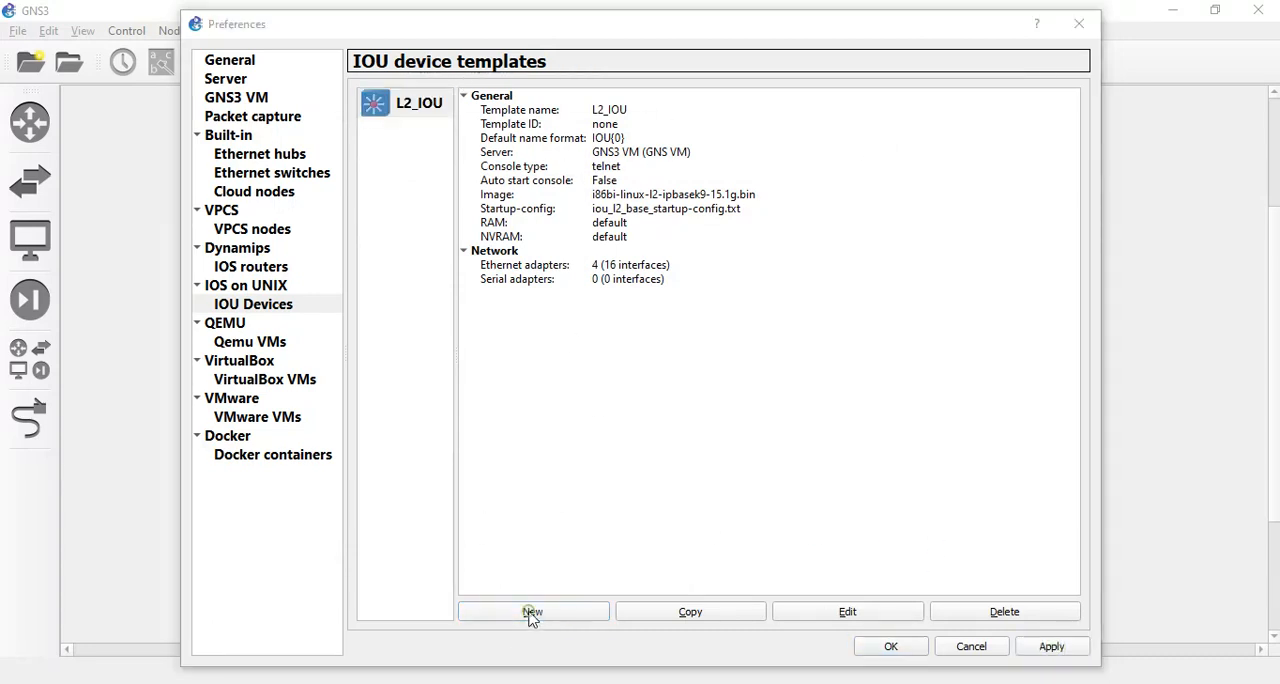
{"action": "left_click", "coordinate": [822, 546]}
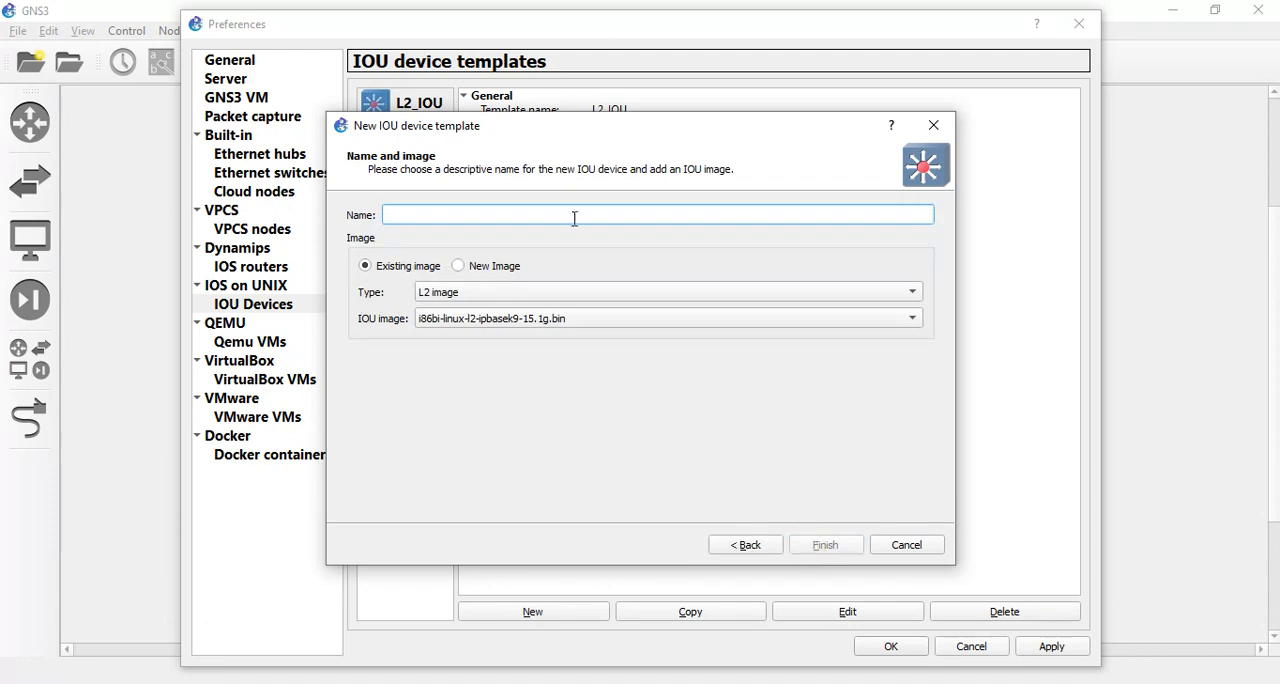
{"action": "type", "text": "L3_IOU"}
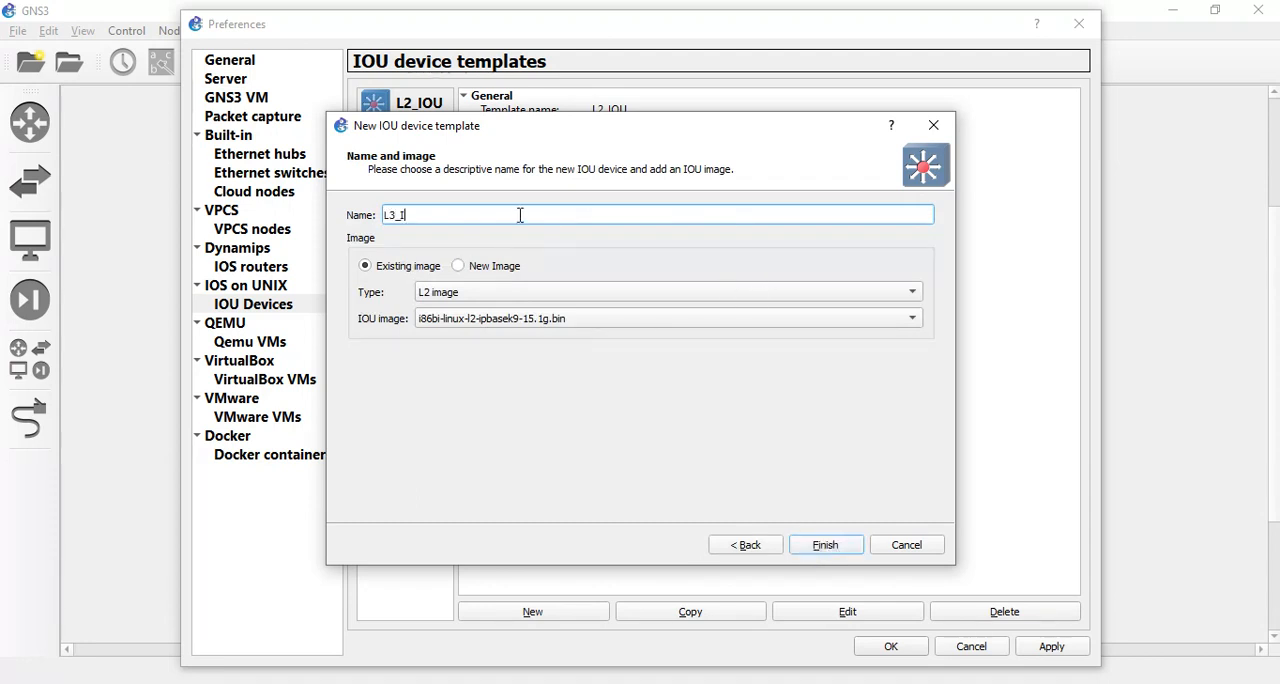
{"action": "left_click", "coordinate": [459, 266]}
{"action": "left_click", "coordinate": [868, 292]}
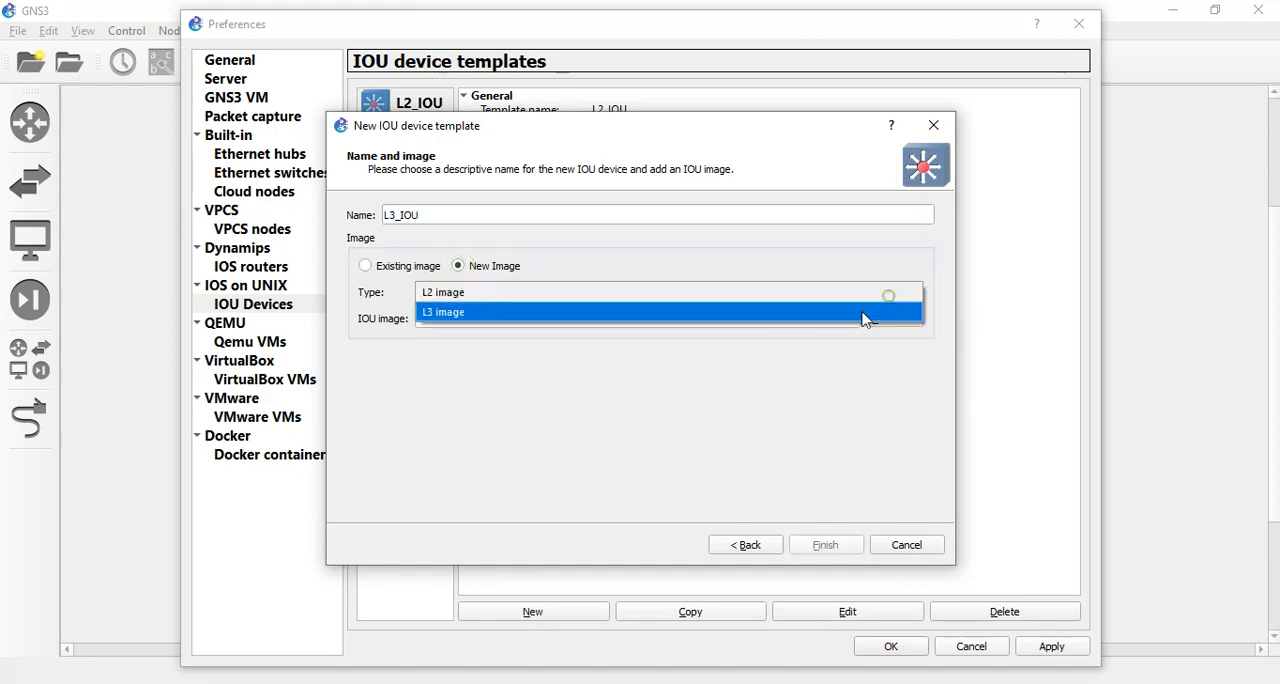
{"action": "left_click", "coordinate": [855, 319]}
Select i86bi-linux-l3-adventerprisek9-15.4.2T.bin as the L3_IOU image, finish the template, then apply and close the preferences.
{"action": "left_click", "coordinate": [900, 320]}
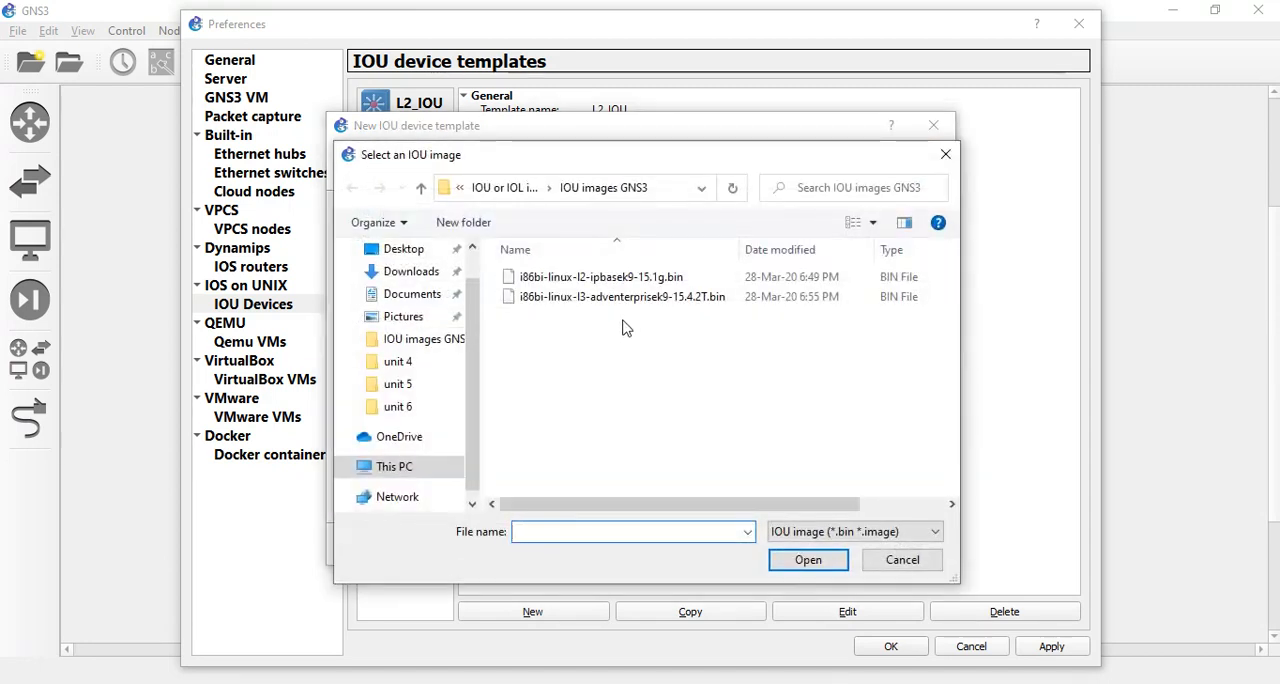
{"action": "left_click", "coordinate": [640, 297]}
{"action": "left_click", "coordinate": [807, 558]}
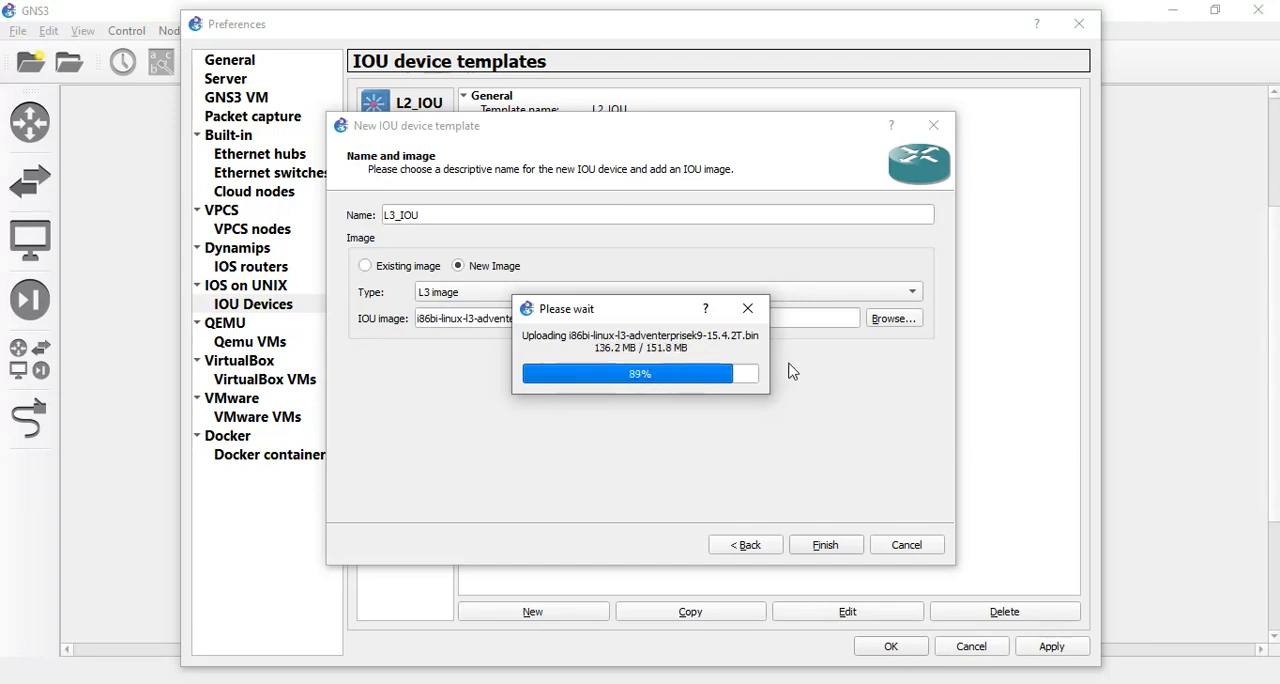
{"action": "left_click", "coordinate": [825, 545]}
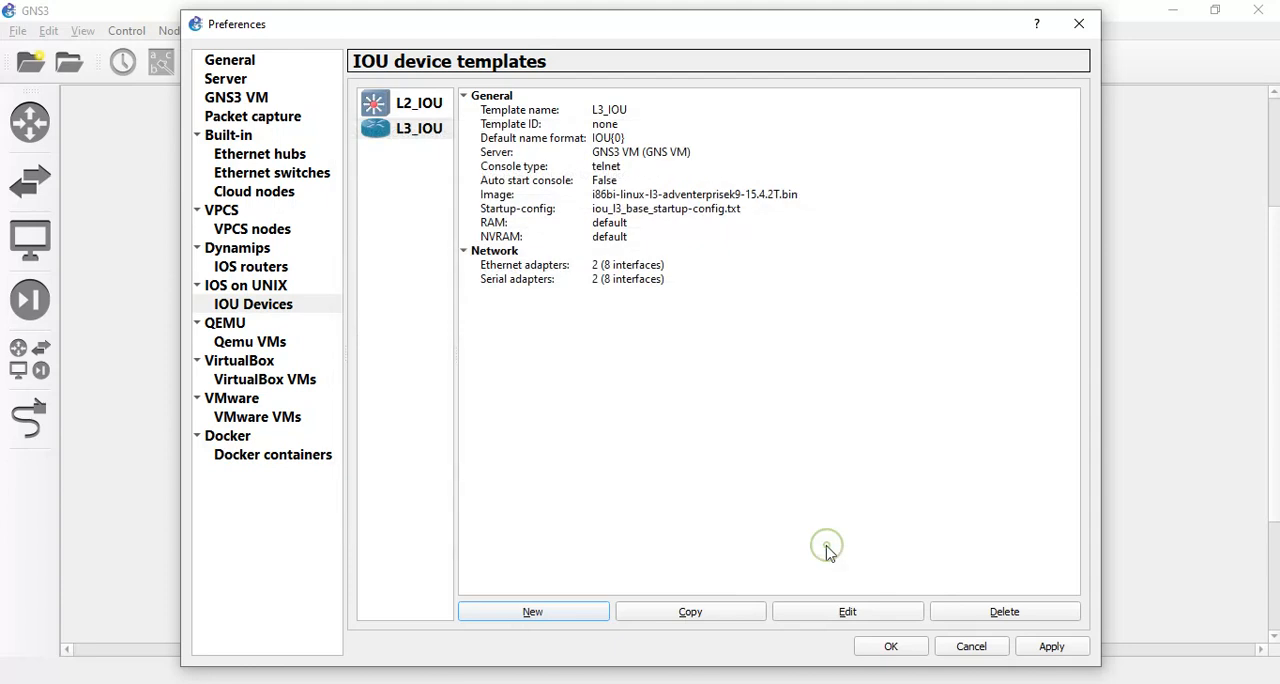
{"action": "left_click", "coordinate": [1049, 647]}
{"action": "left_click", "coordinate": [891, 647]}
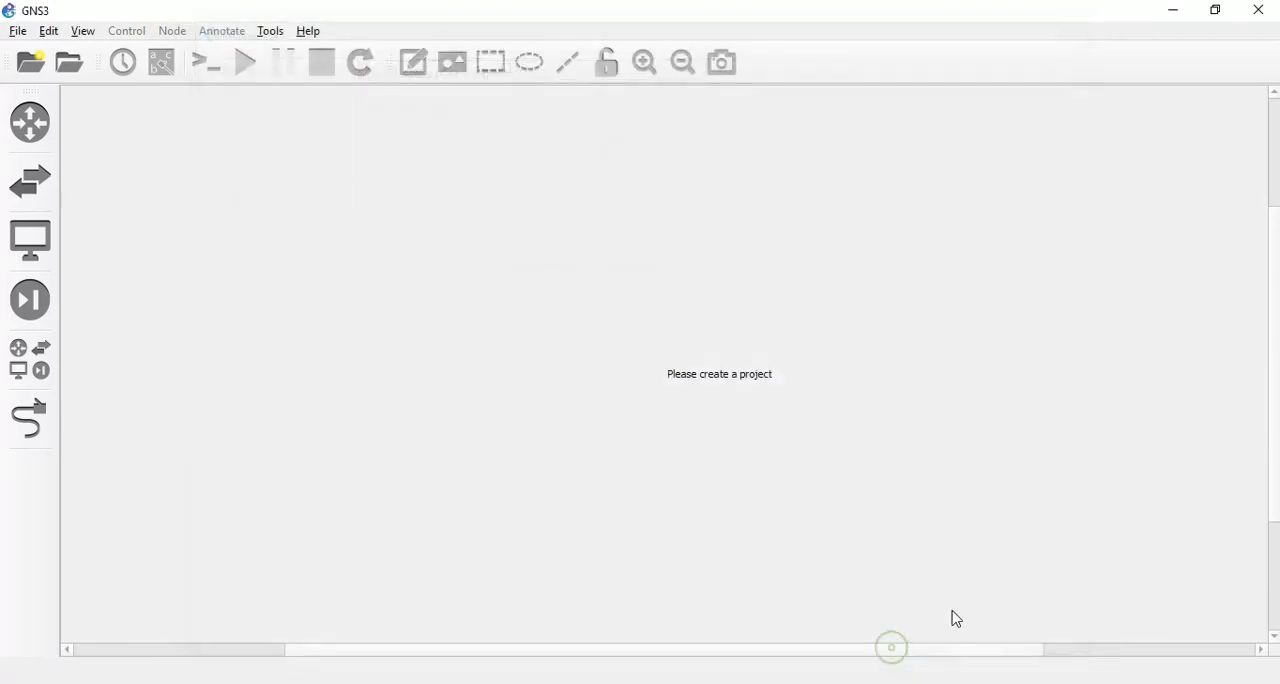
Check the router, switch and all-device lists for the L2_IOU and L3_IOU templates.
{"action": "left_click", "coordinate": [28, 122]}
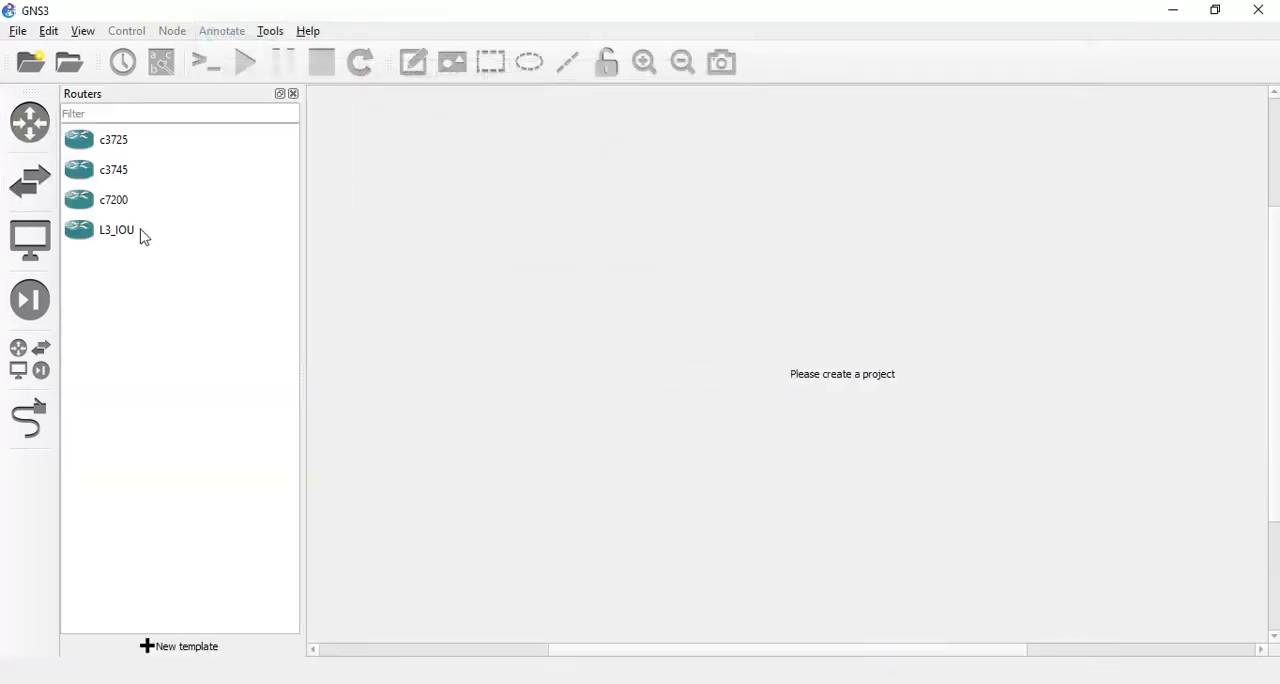
{"action": "left_click", "coordinate": [30, 181]}
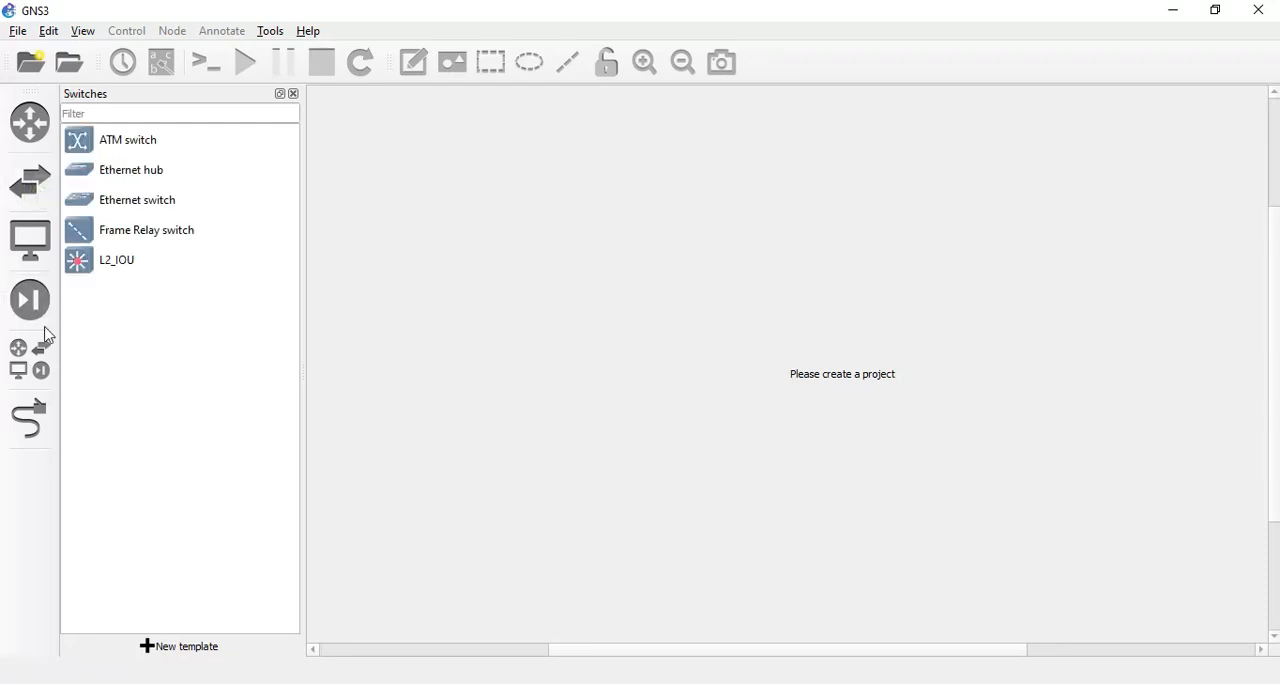
{"action": "left_click", "coordinate": [30, 358]}
{"action": "left_click", "coordinate": [137, 379]}
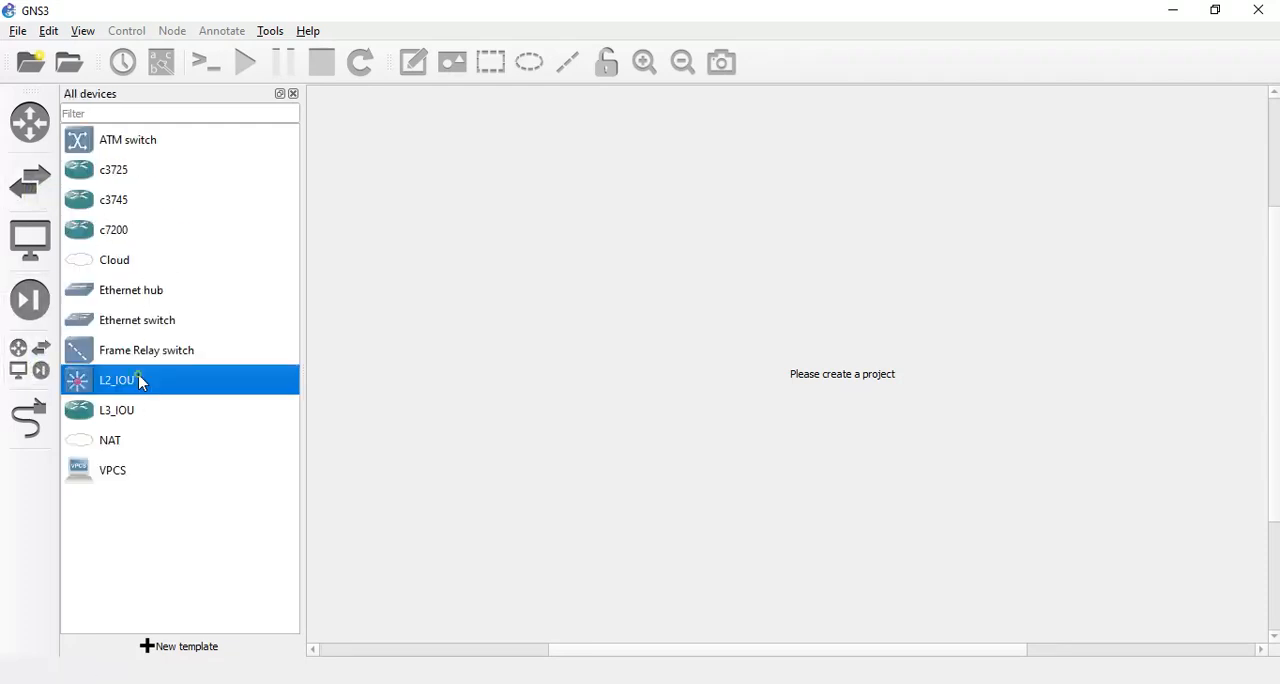
{"action": "left_click", "coordinate": [150, 410]}
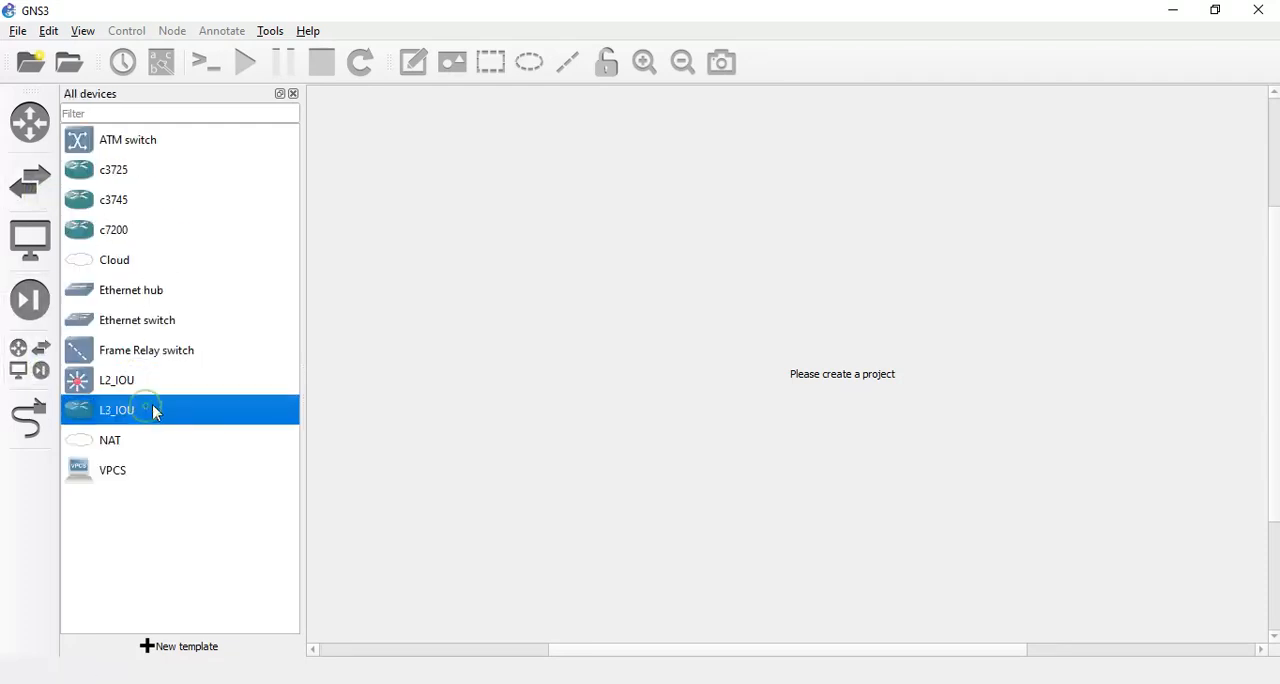
Open the IOU project and place one L2_IOU switch in the workspace with an L3_IOU router on each side of it.
{"action": "left_click", "coordinate": [18, 31]}
{"action": "left_click", "coordinate": [86, 258]}
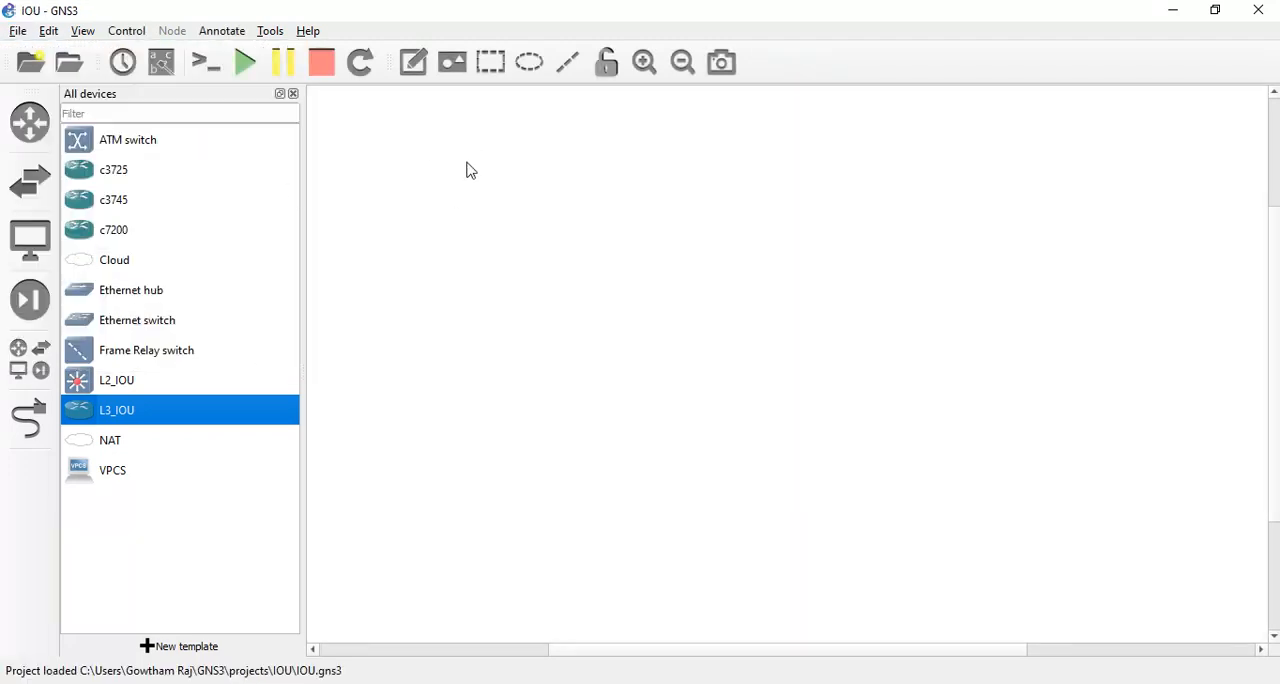
{"action": "left_click", "coordinate": [133, 391]}
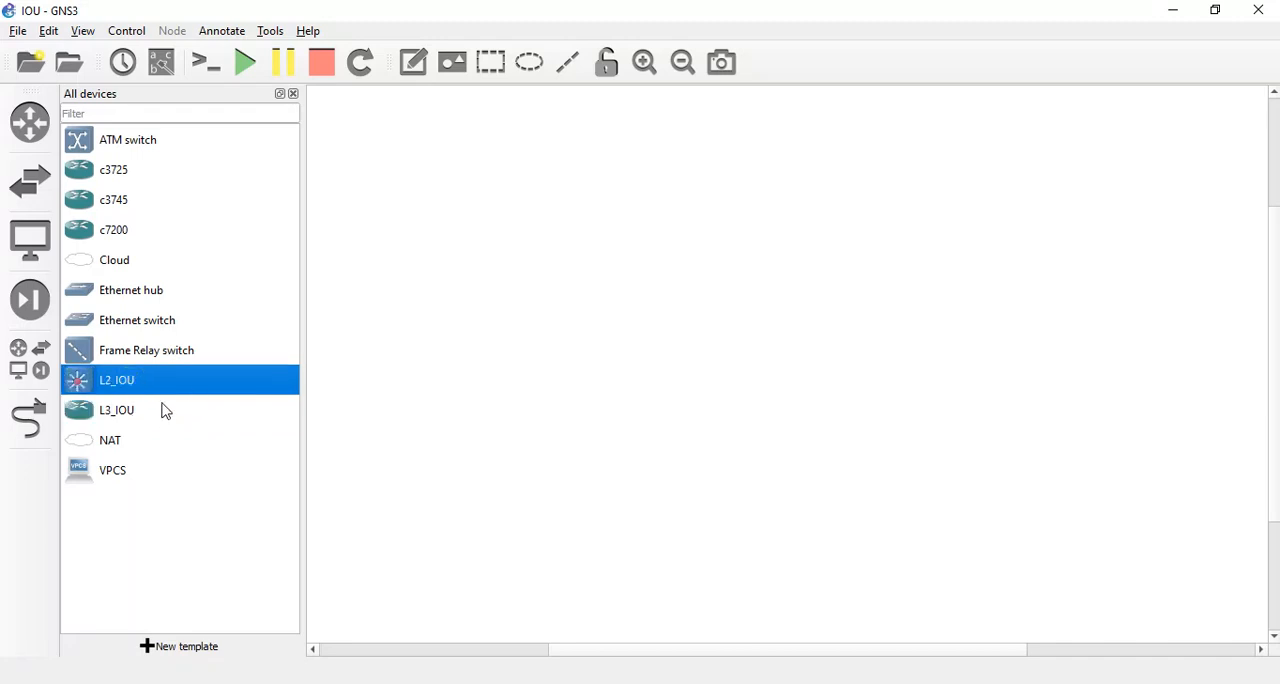
{"action": "left_click_drag", "start_coordinate": [157, 390], "coordinate": [735, 286]}
{"action": "left_click", "coordinate": [134, 410]}
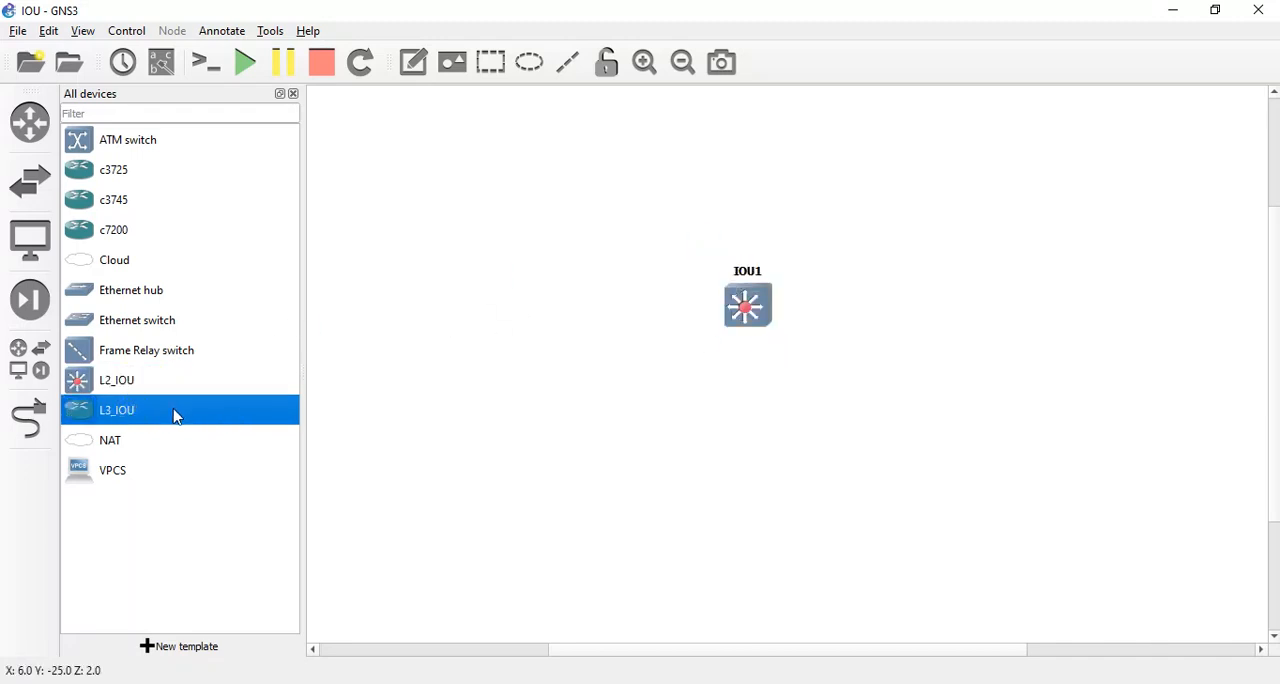
{"action": "left_click_drag", "start_coordinate": [174, 414], "coordinate": [410, 324]}
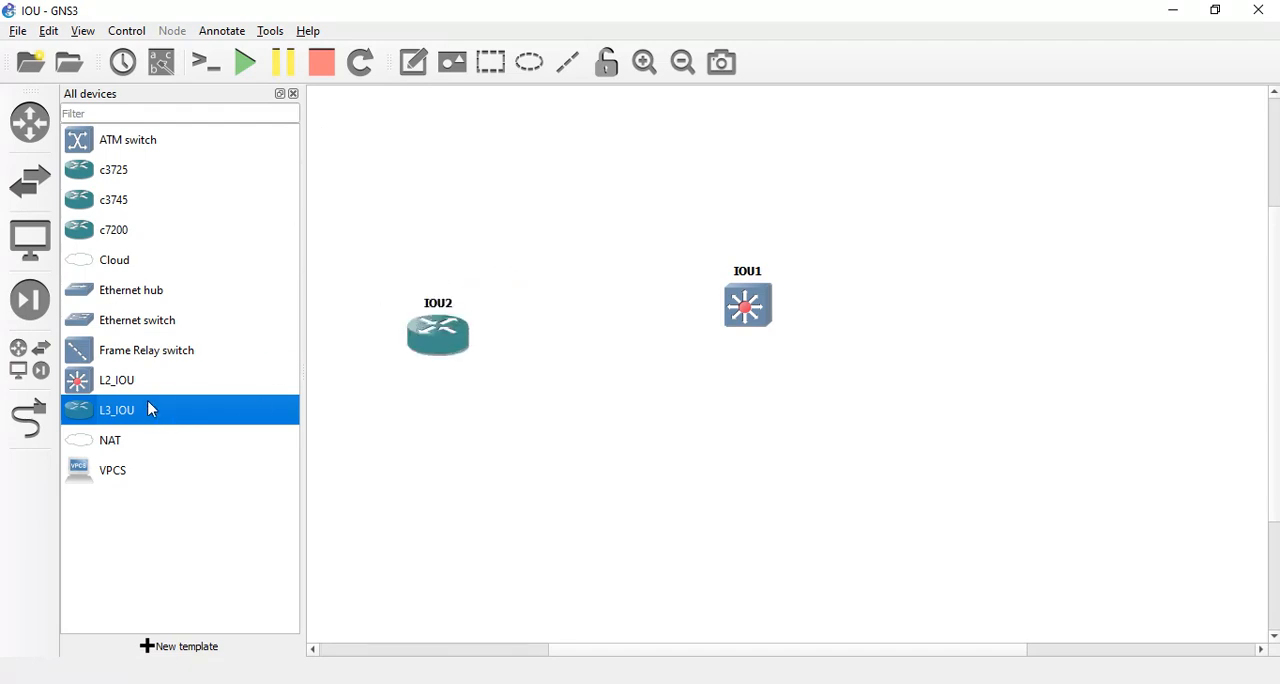
{"action": "left_click_drag", "start_coordinate": [152, 410], "coordinate": [986, 325]}
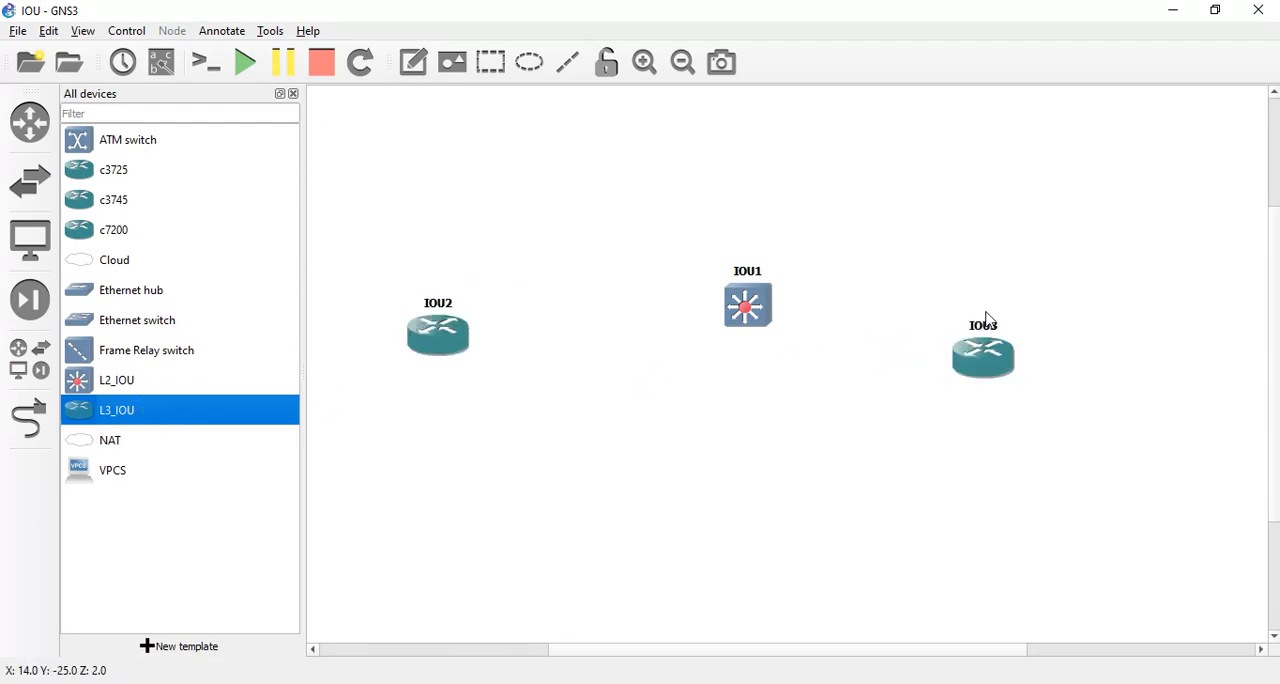
Close the device list and arrange IOU2, IOU1 and IOU3 in a widely spaced horizontal row.
{"action": "left_click", "coordinate": [293, 94]}
{"action": "left_click_drag", "start_coordinate": [839, 355], "coordinate": [963, 293]}
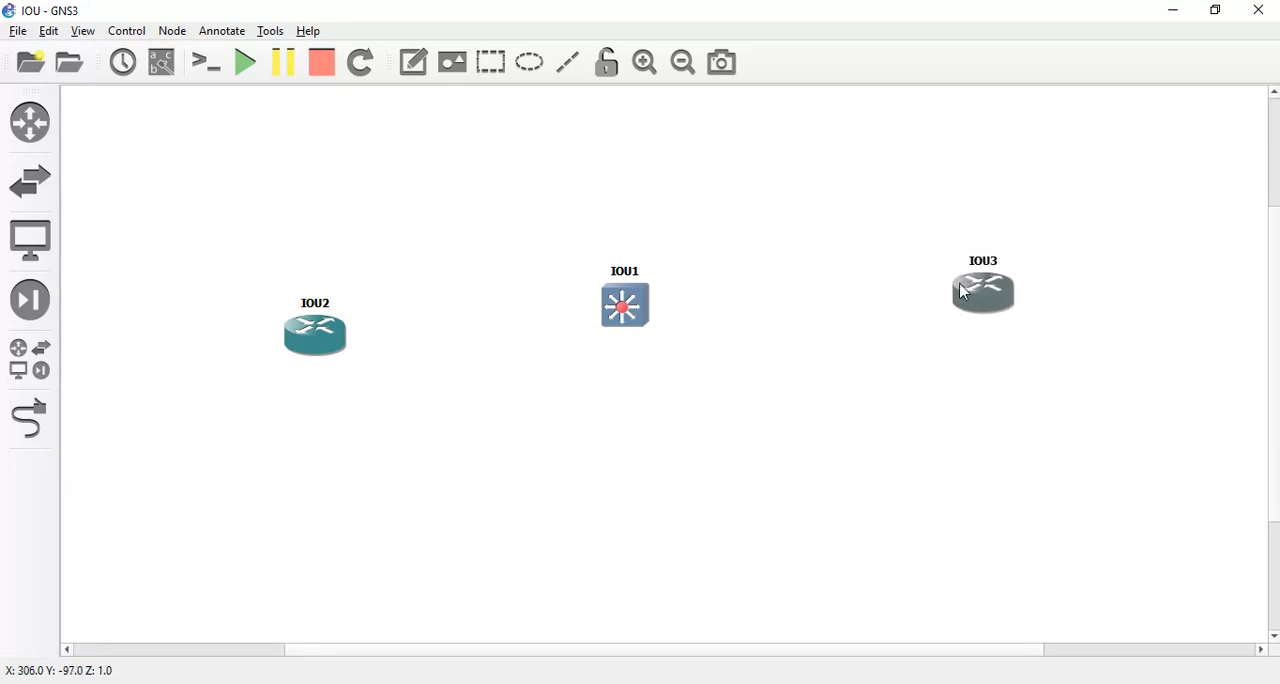
{"action": "left_click_drag", "start_coordinate": [315, 347], "coordinate": [280, 297]}
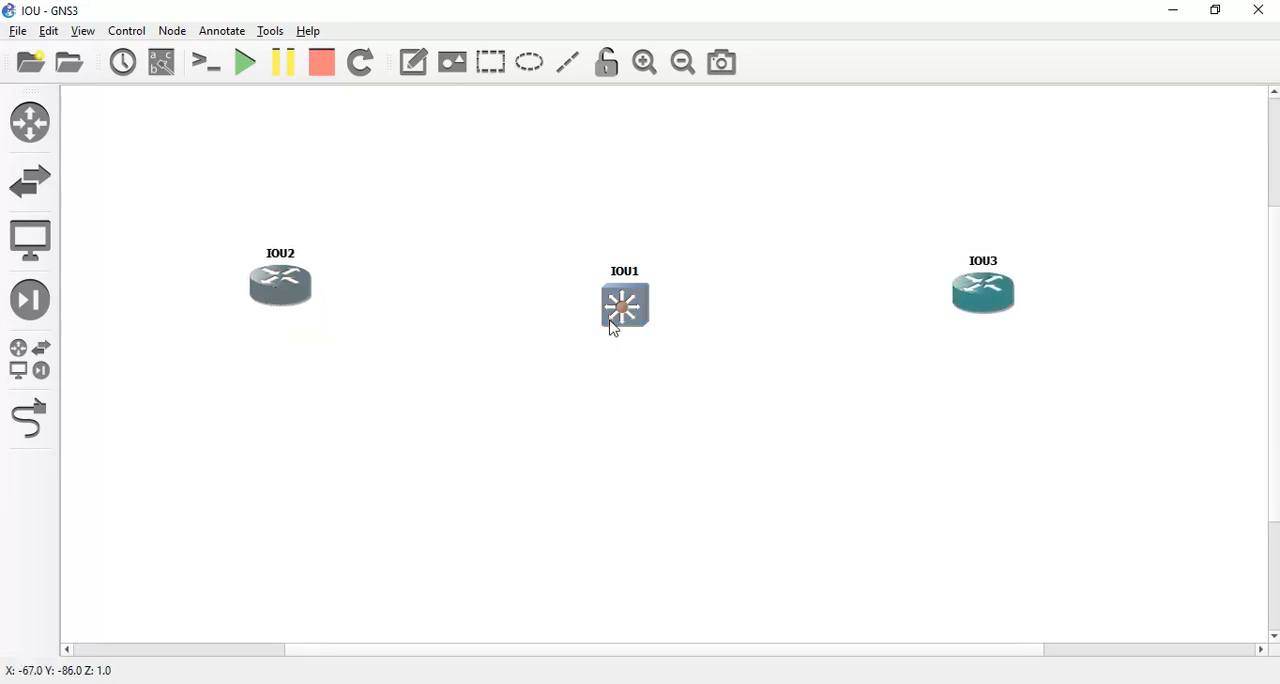
{"action": "left_click_drag", "start_coordinate": [614, 326], "coordinate": [618, 305]}
{"action": "left_click_drag", "start_coordinate": [968, 300], "coordinate": [972, 289]}
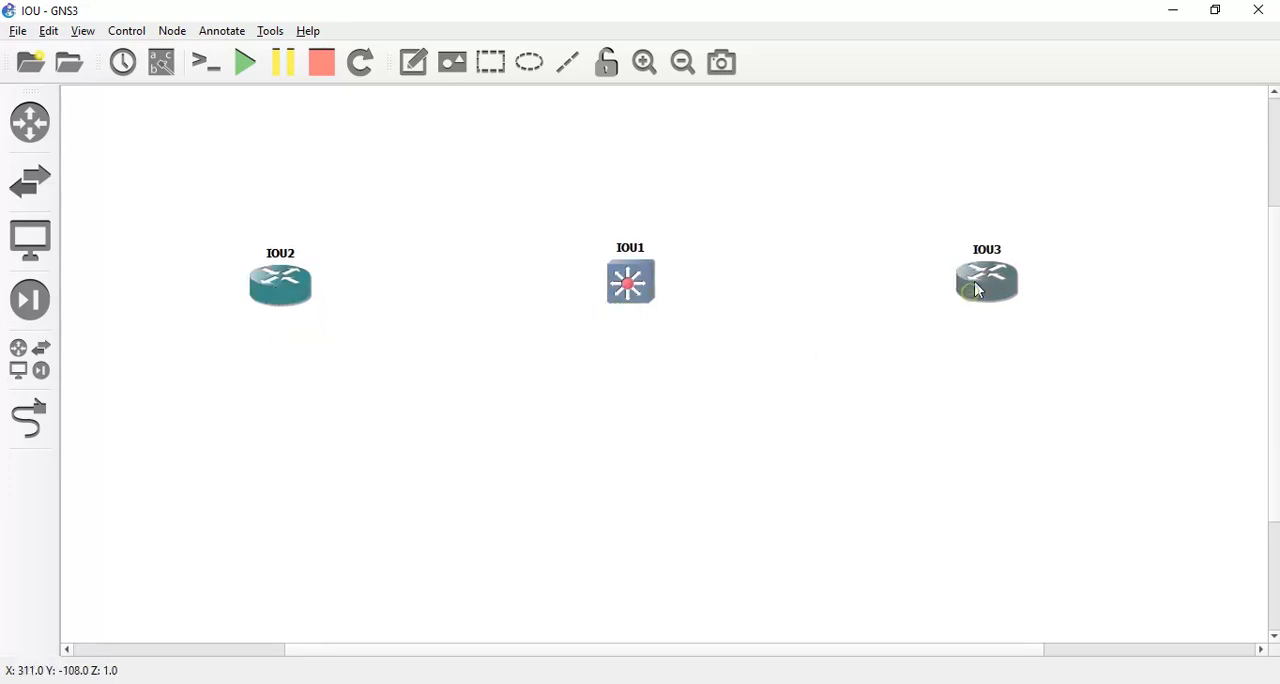
{"action": "left_click", "coordinate": [29, 418]}
{"action": "left_click", "coordinate": [265, 282]}
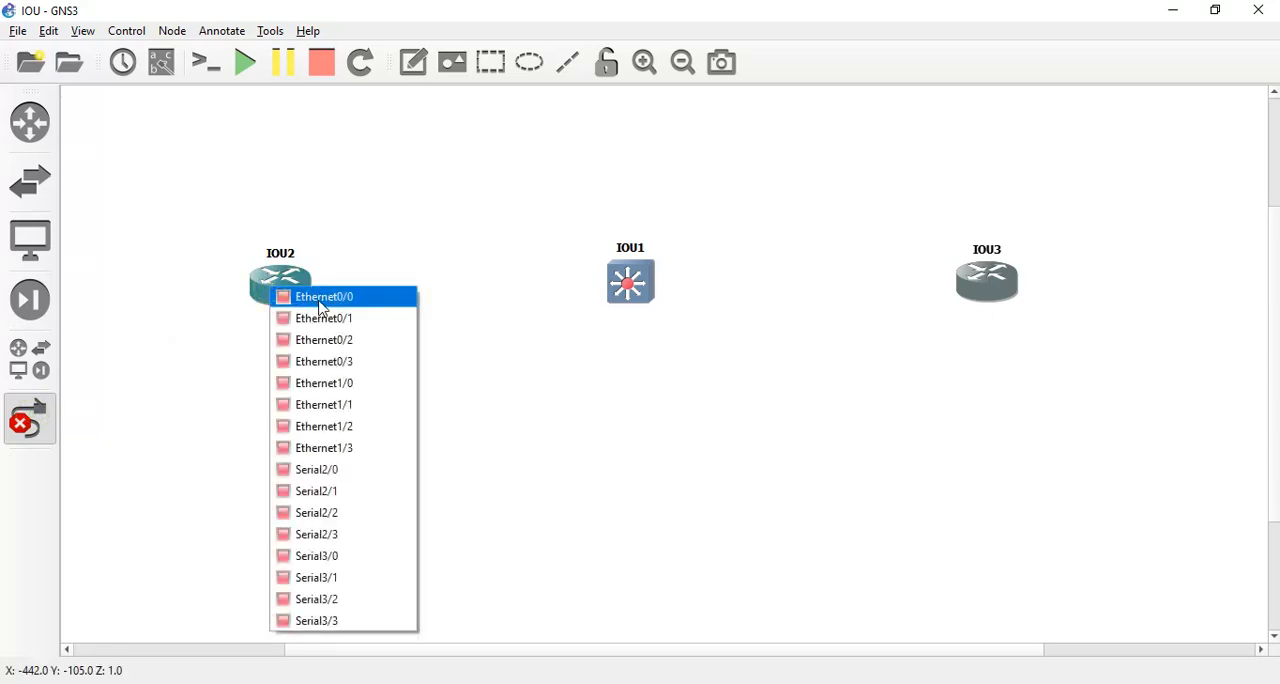
{"action": "left_click", "coordinate": [315, 292]}
{"action": "left_click", "coordinate": [44, 420]}
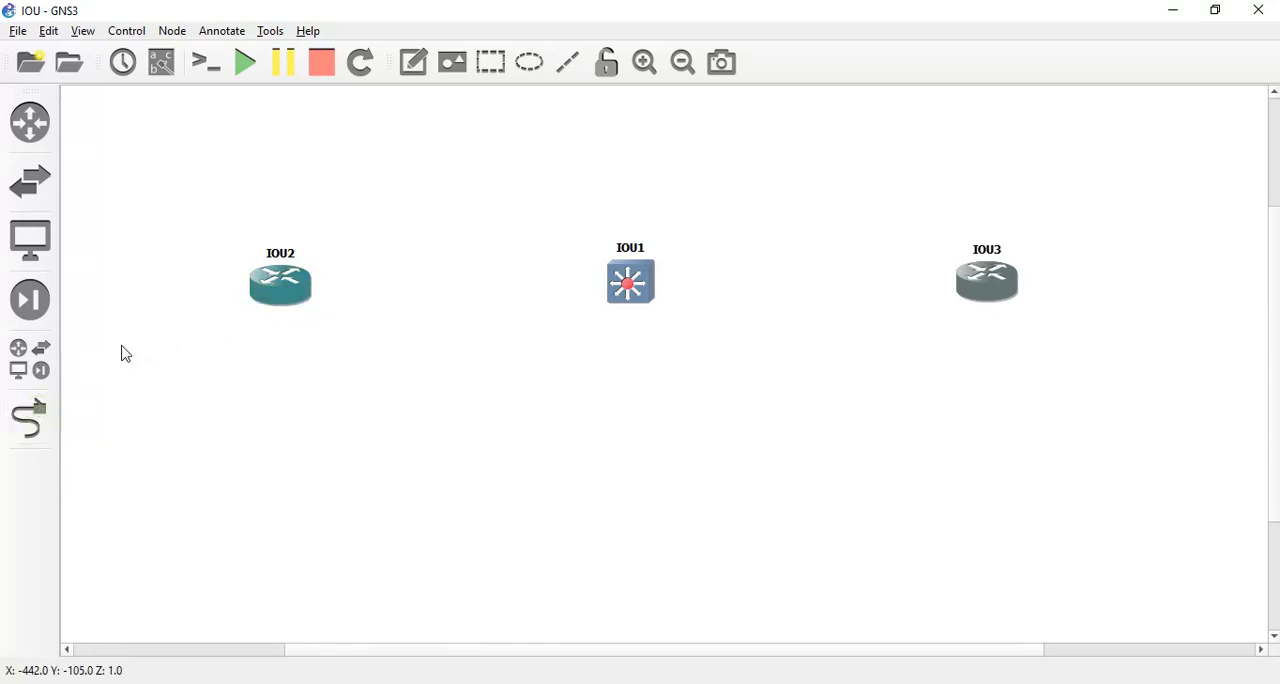
Link Ethernet0/0 of router IOU2 to Ethernet0/0 of switch IOU1.
{"action": "left_click", "coordinate": [29, 418]}
{"action": "left_click", "coordinate": [283, 284]}
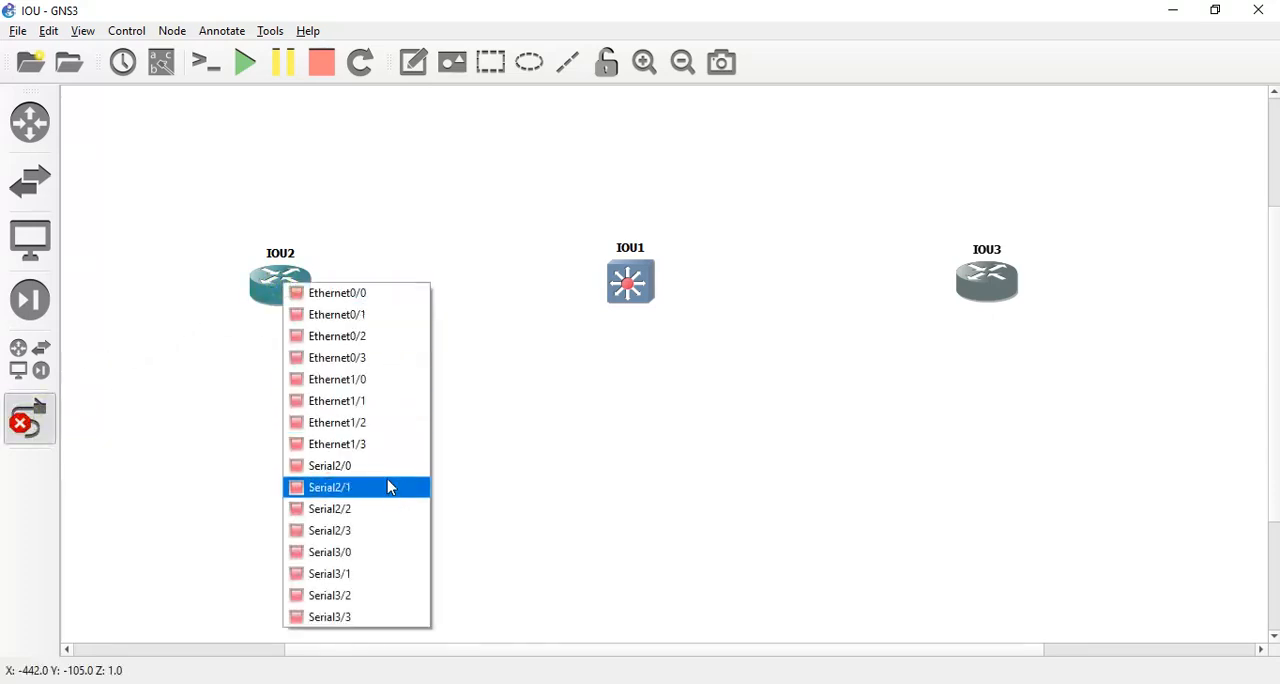
{"action": "left_click", "coordinate": [393, 294]}
{"action": "left_click", "coordinate": [625, 276]}
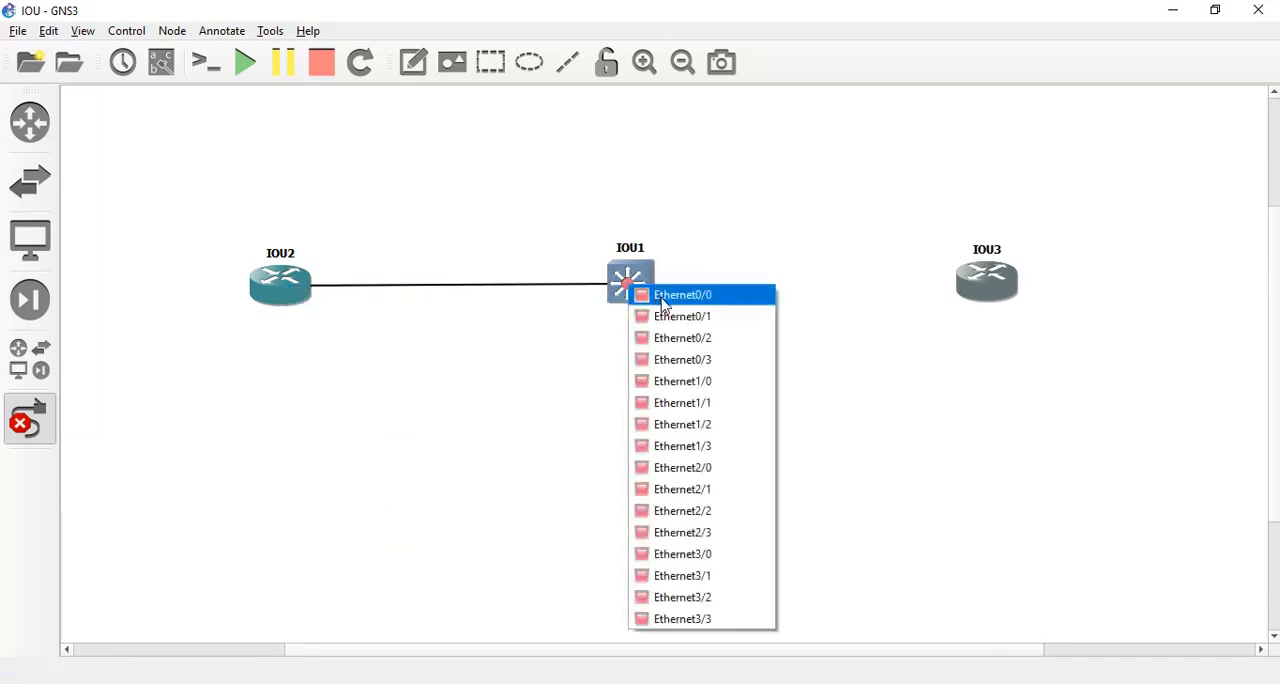
{"action": "left_click", "coordinate": [640, 283]}
Link Ethernet0/1 of switch IOU1 to Ethernet0/0 of router IOU3 and leave link mode.
{"action": "left_click", "coordinate": [630, 284]}
{"action": "left_click", "coordinate": [686, 317]}
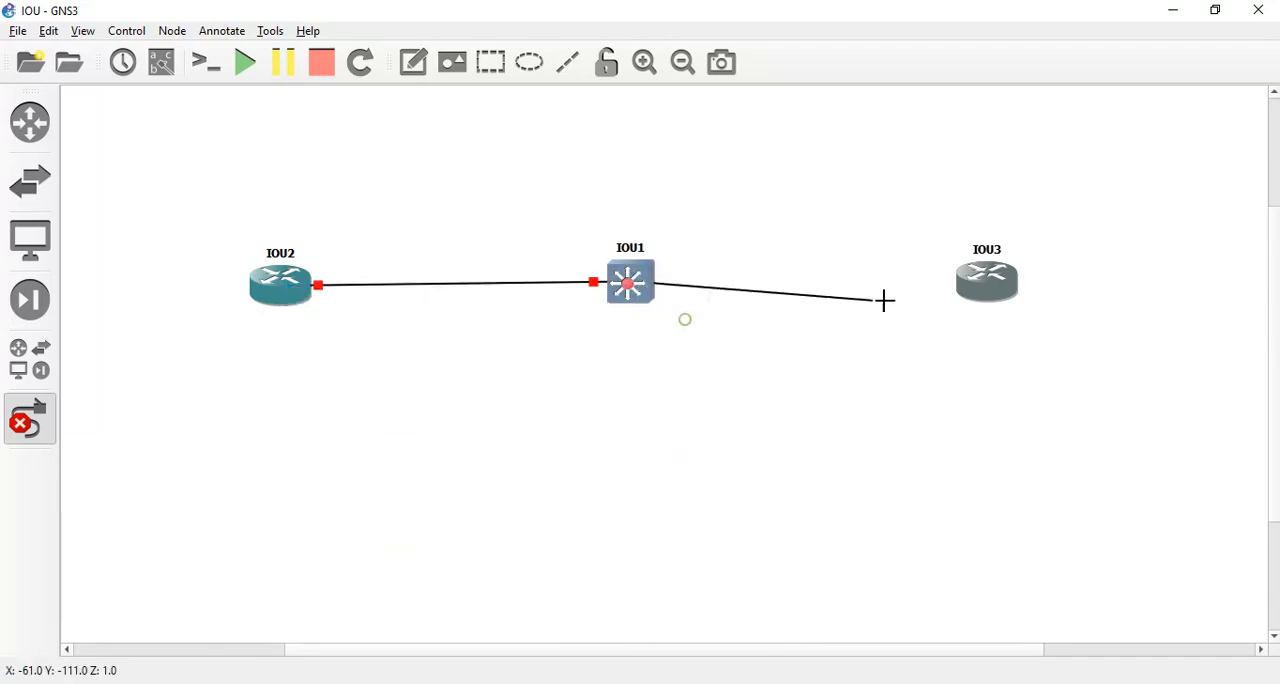
{"action": "left_click", "coordinate": [1001, 277]}
{"action": "left_click", "coordinate": [1041, 288]}
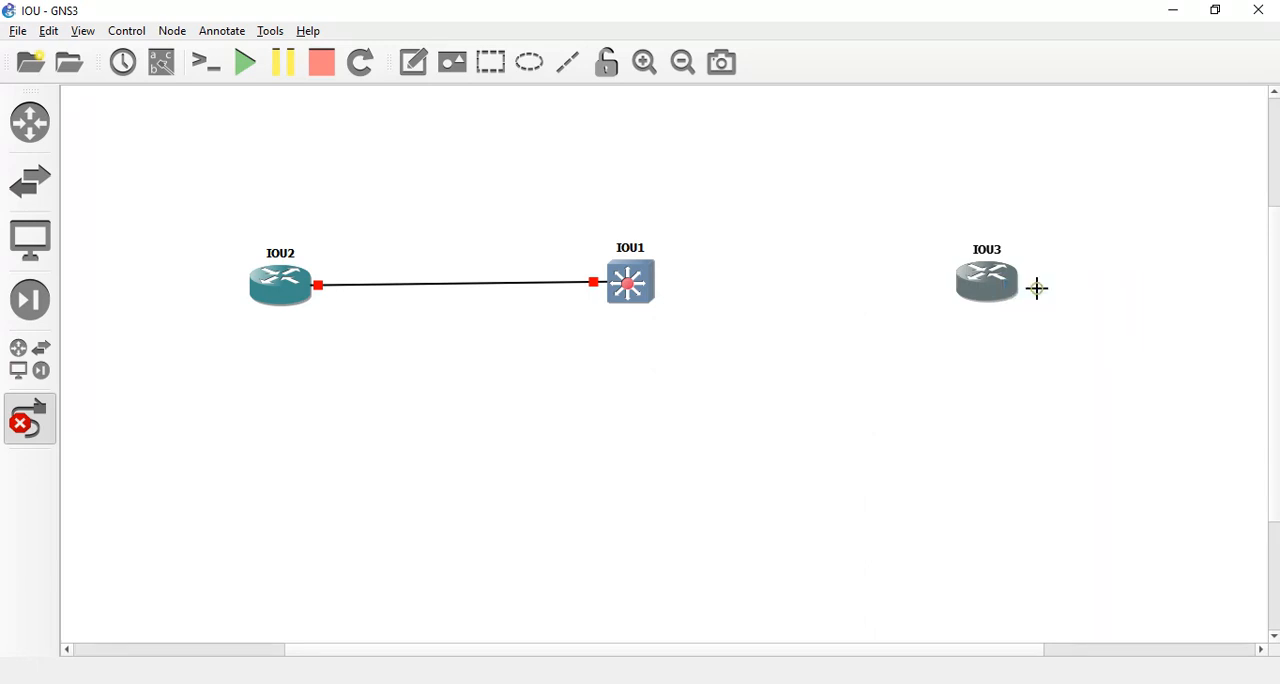
{"action": "left_click", "coordinate": [32, 410]}
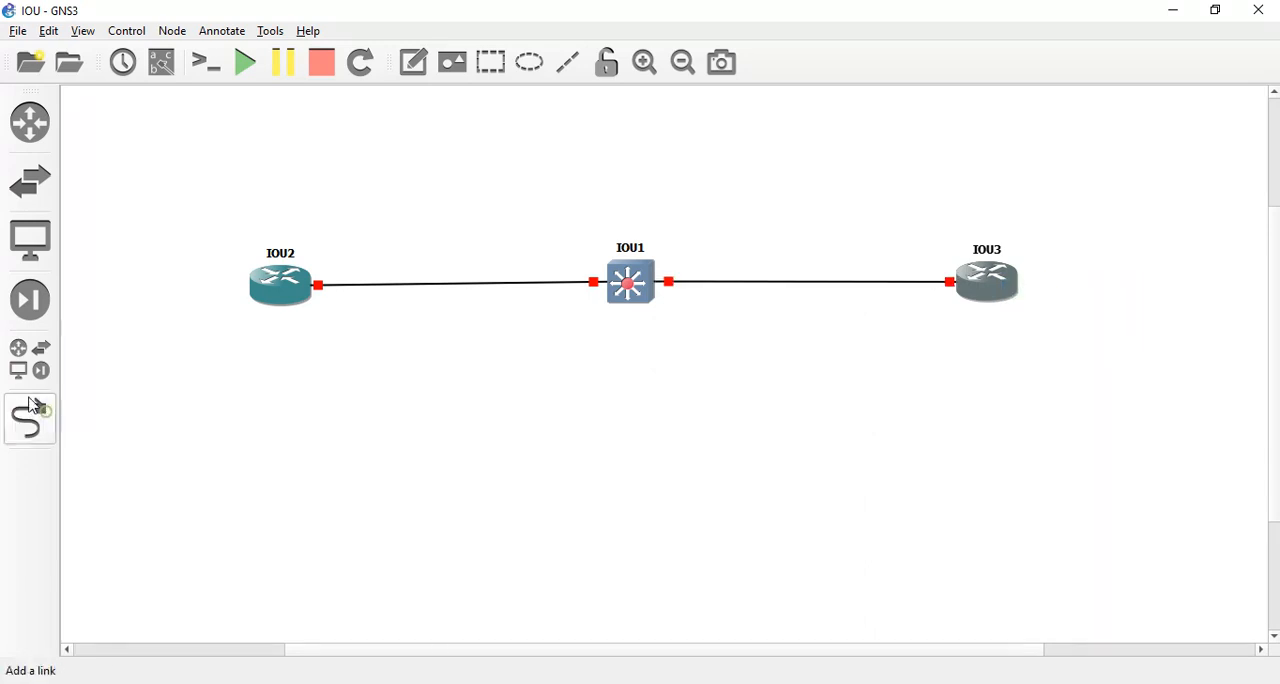
Show the interface labels and shift IOU1's e0/0 label slightly left, away from the switch icon.
{"action": "left_click", "coordinate": [46, 32]}
{"action": "mouse_move", "coordinate": [83, 31]}
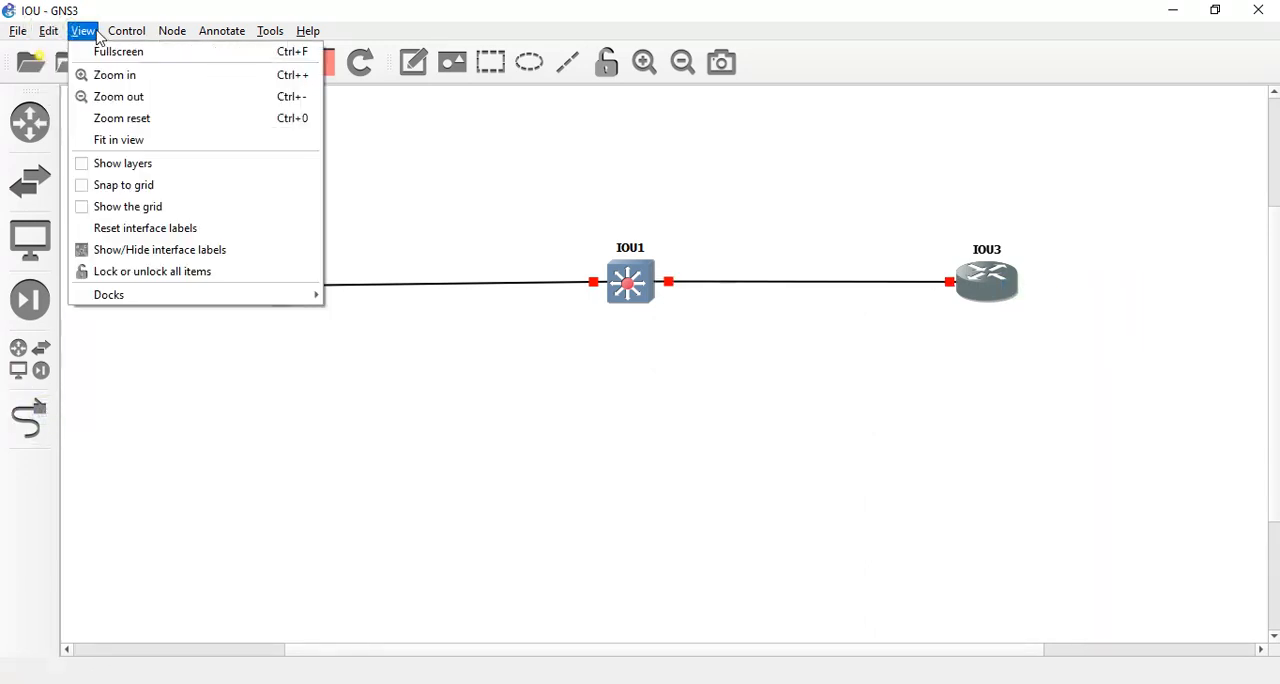
{"action": "left_click", "coordinate": [147, 249]}
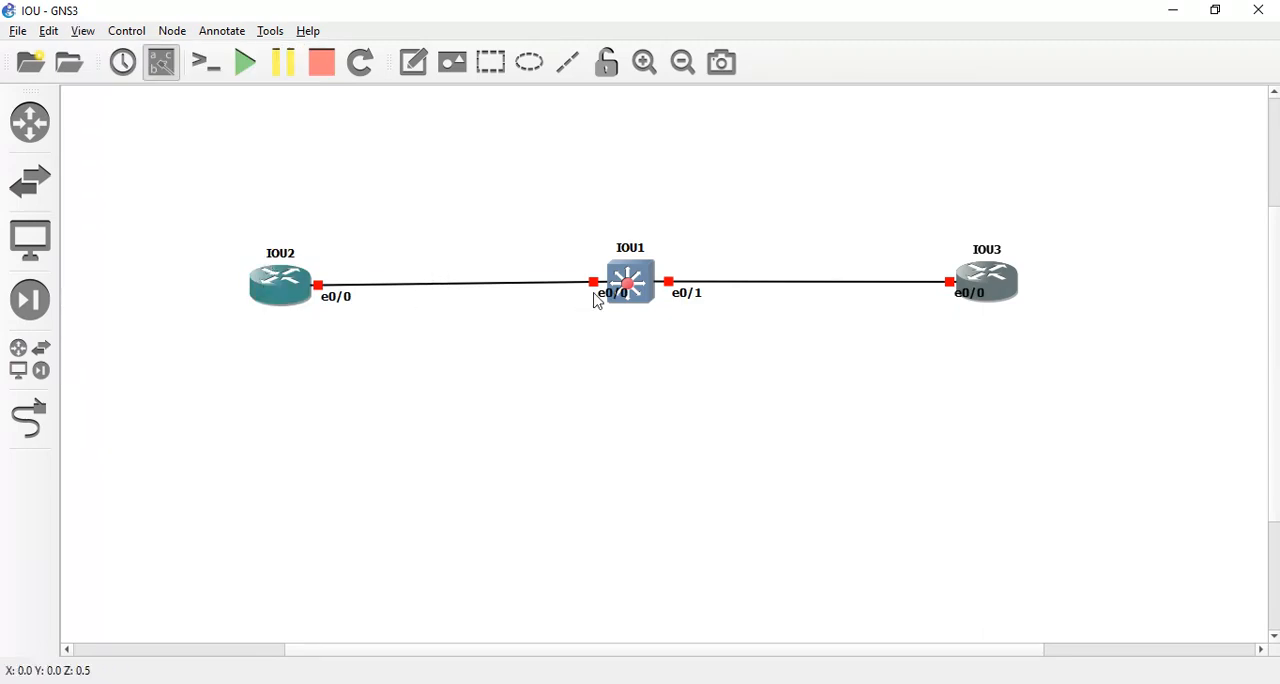
{"action": "left_click_drag", "start_coordinate": [603, 294], "coordinate": [589, 296]}
{"action": "left_click", "coordinate": [501, 211]}
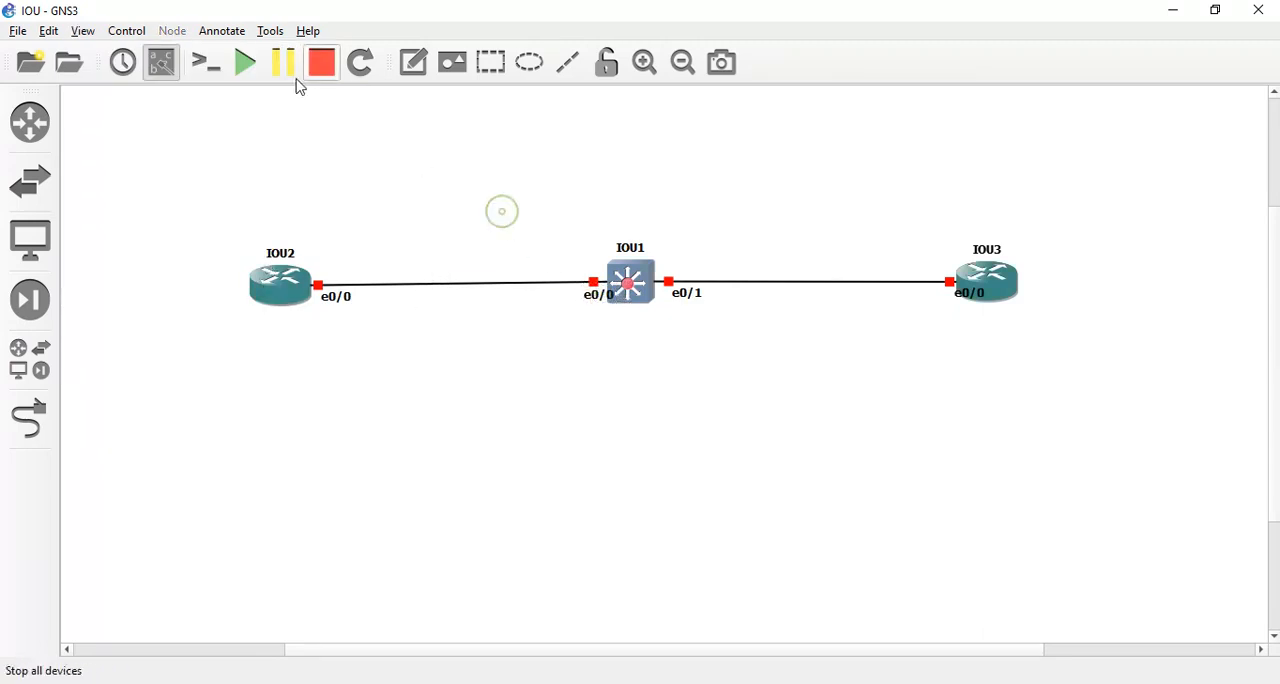
Start all devices, bring up the command prompt in the IOU1 switch console and minimize that console.
{"action": "left_click", "coordinate": [244, 63]}
{"action": "left_click", "coordinate": [621, 374]}
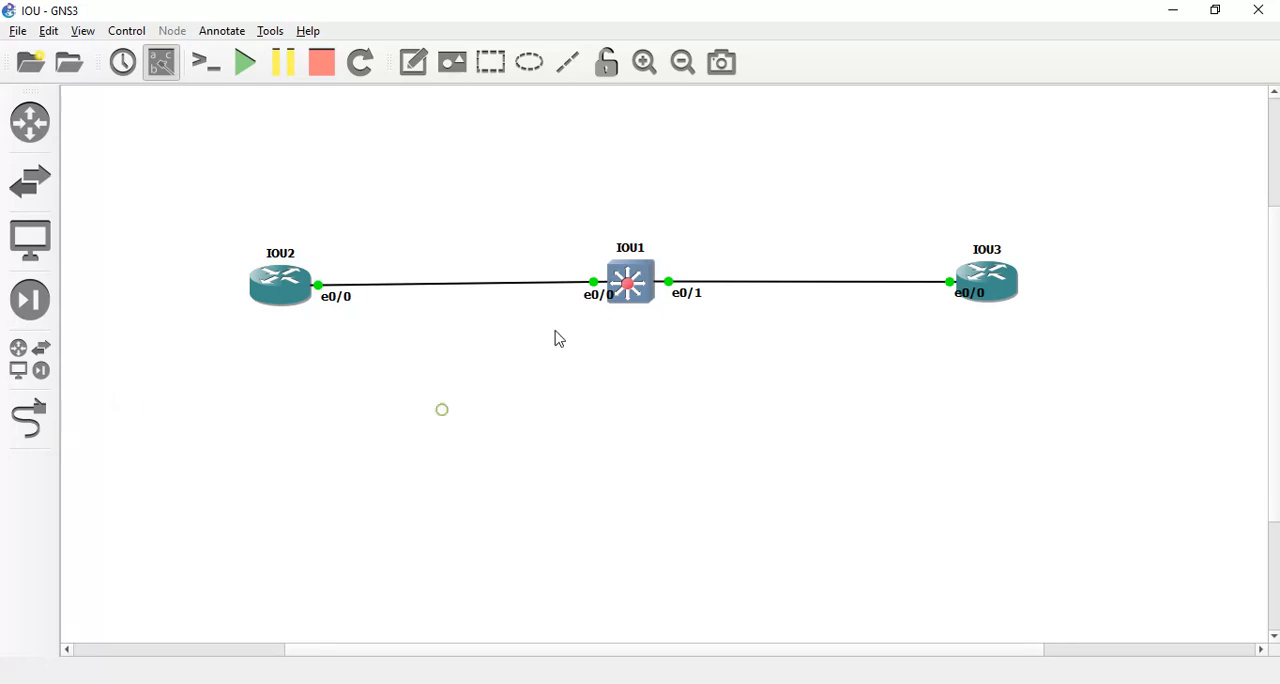
{"action": "right_click", "coordinate": [622, 285]}
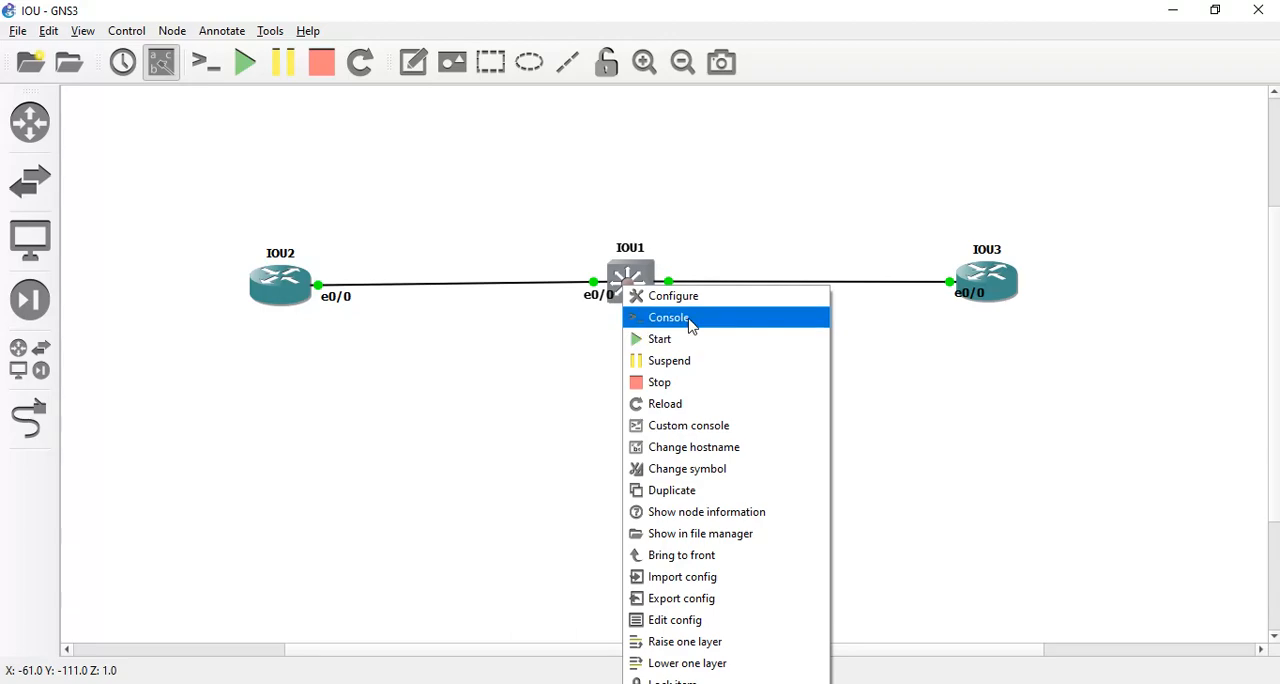
{"action": "left_click", "coordinate": [690, 318]}
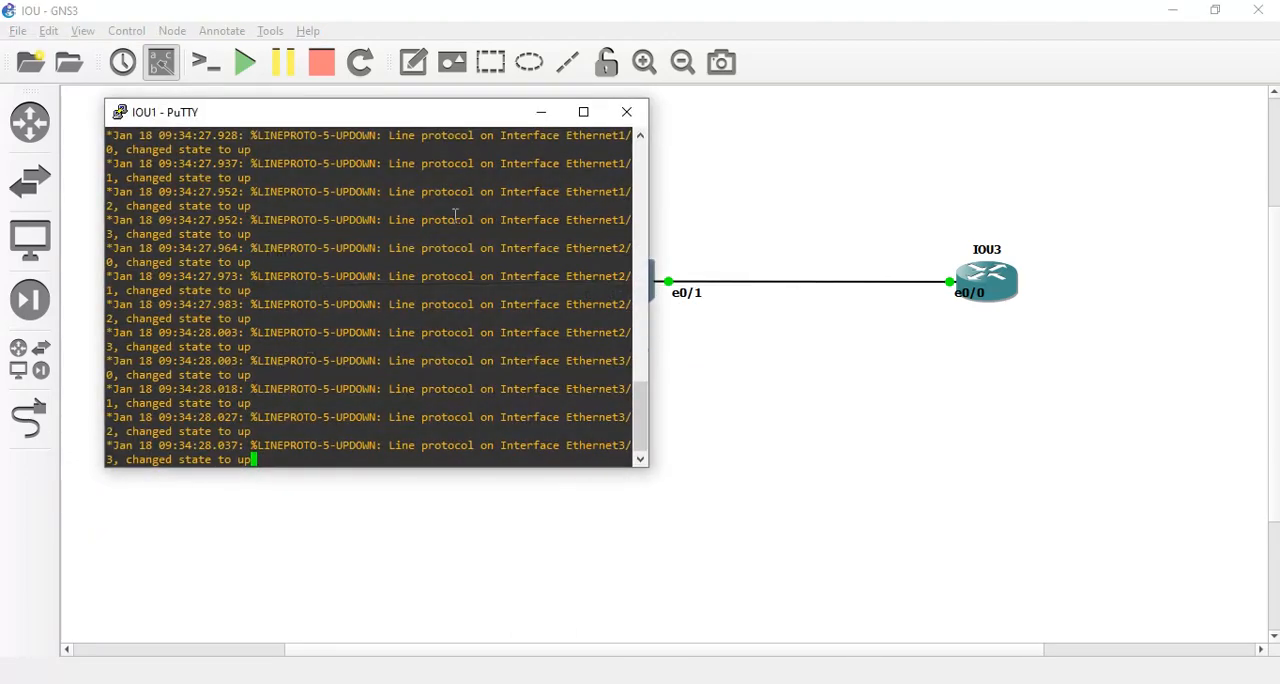
{"action": "key", "text": "Return"}
{"action": "key", "text": "Return"}
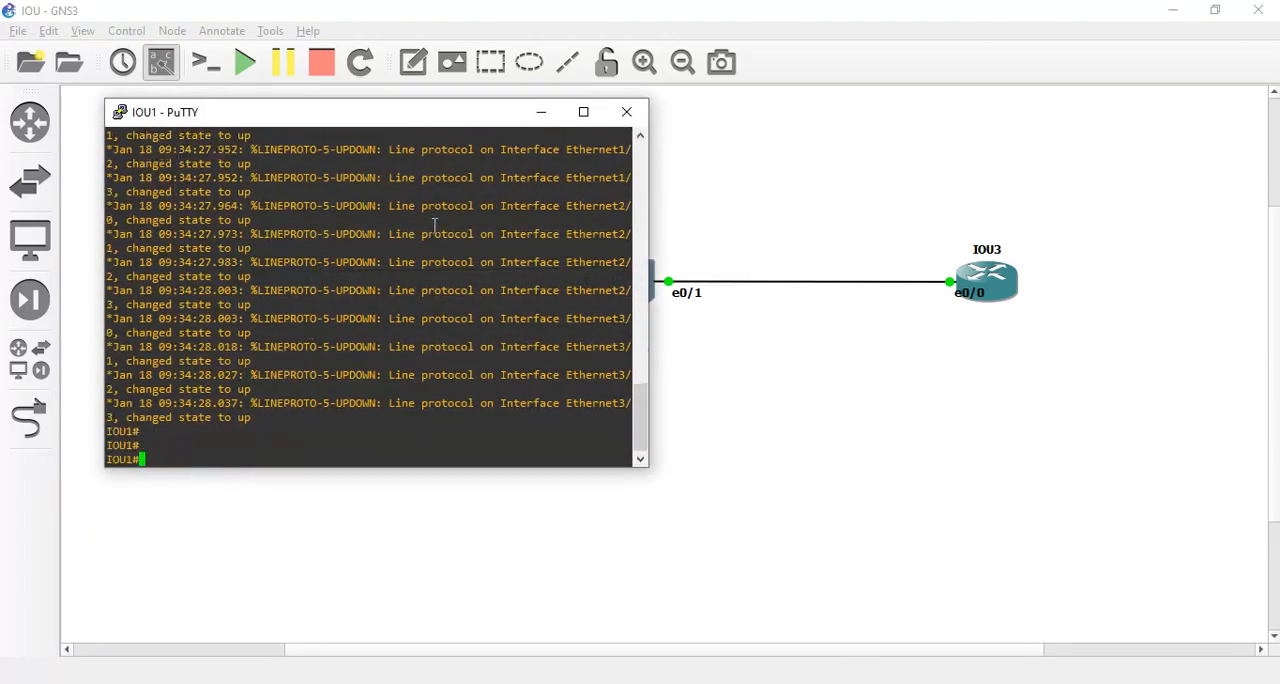
{"action": "left_click", "coordinate": [541, 112]}
Open the IOU2 router console, bring up its command prompt and minimize the window.
{"action": "right_click", "coordinate": [285, 295]}
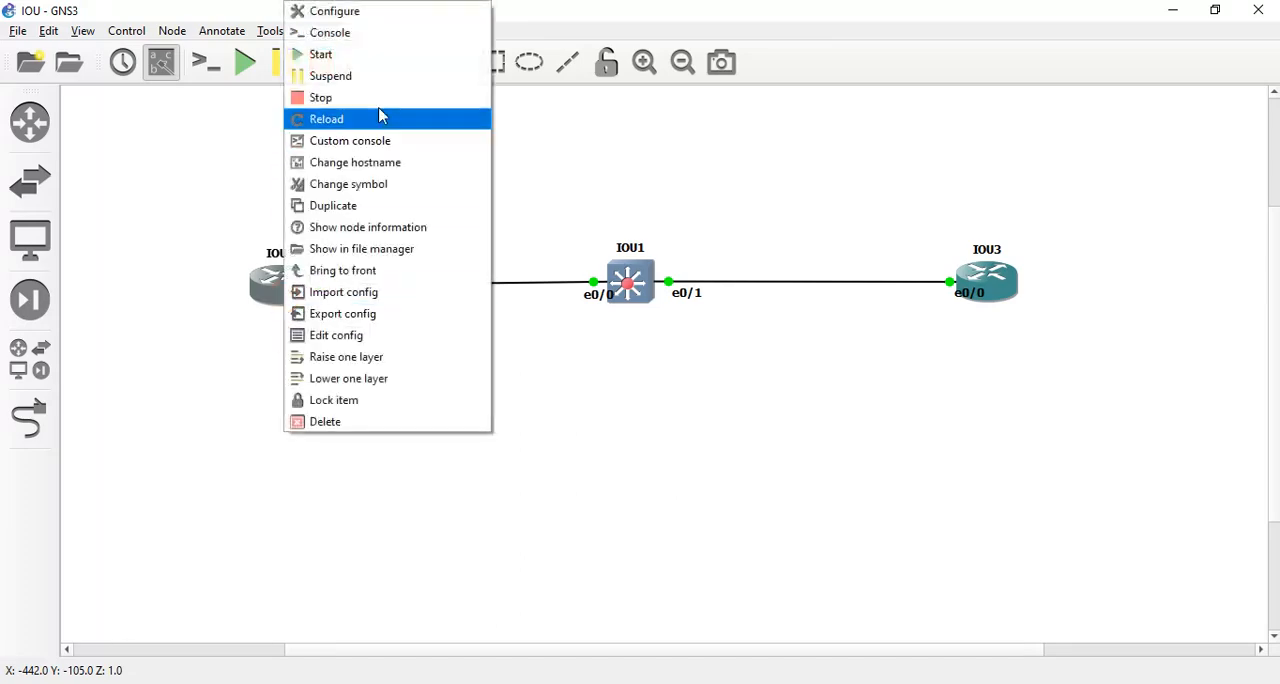
{"action": "left_click", "coordinate": [386, 46]}
{"action": "key", "text": "Return"}
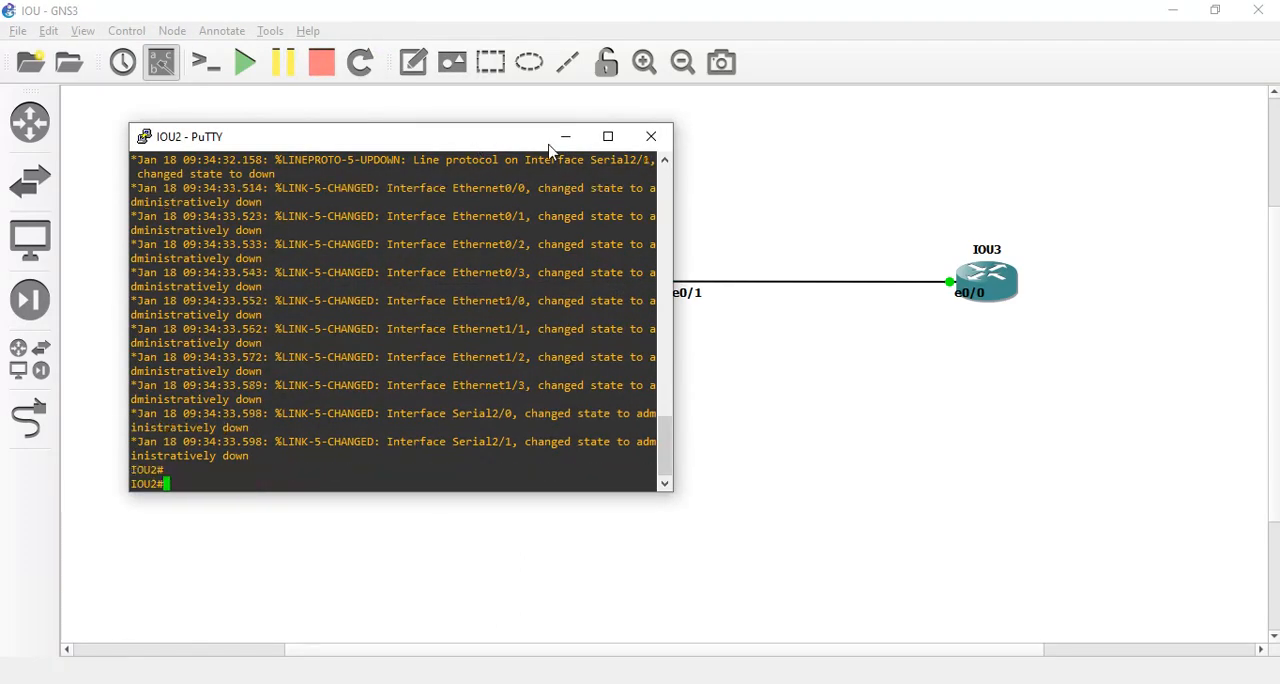
{"action": "left_click", "coordinate": [565, 137]}
Open the IOU3 router console, bring up its prompt and move the window to the lower right of the workspace.
{"action": "right_click", "coordinate": [997, 288]}
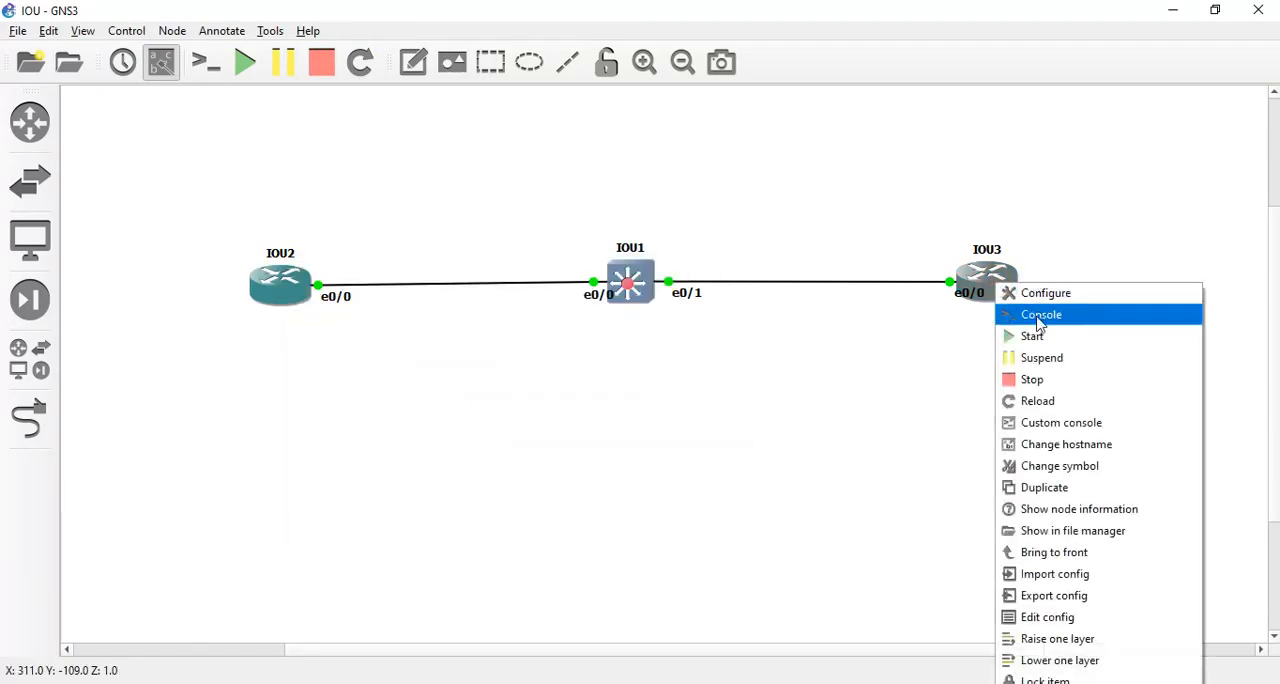
{"action": "left_click", "coordinate": [1050, 316]}
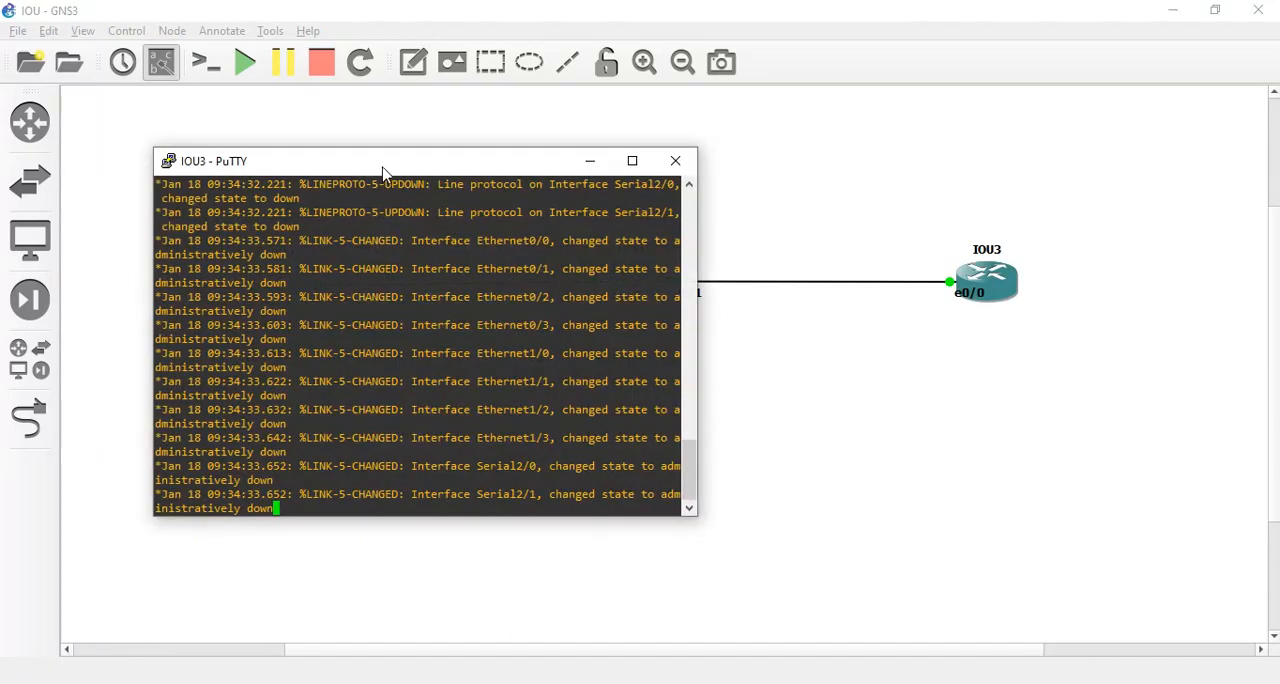
{"action": "key", "text": "Return"}
{"action": "left_click_drag", "start_coordinate": [392, 174], "coordinate": [960, 306]}
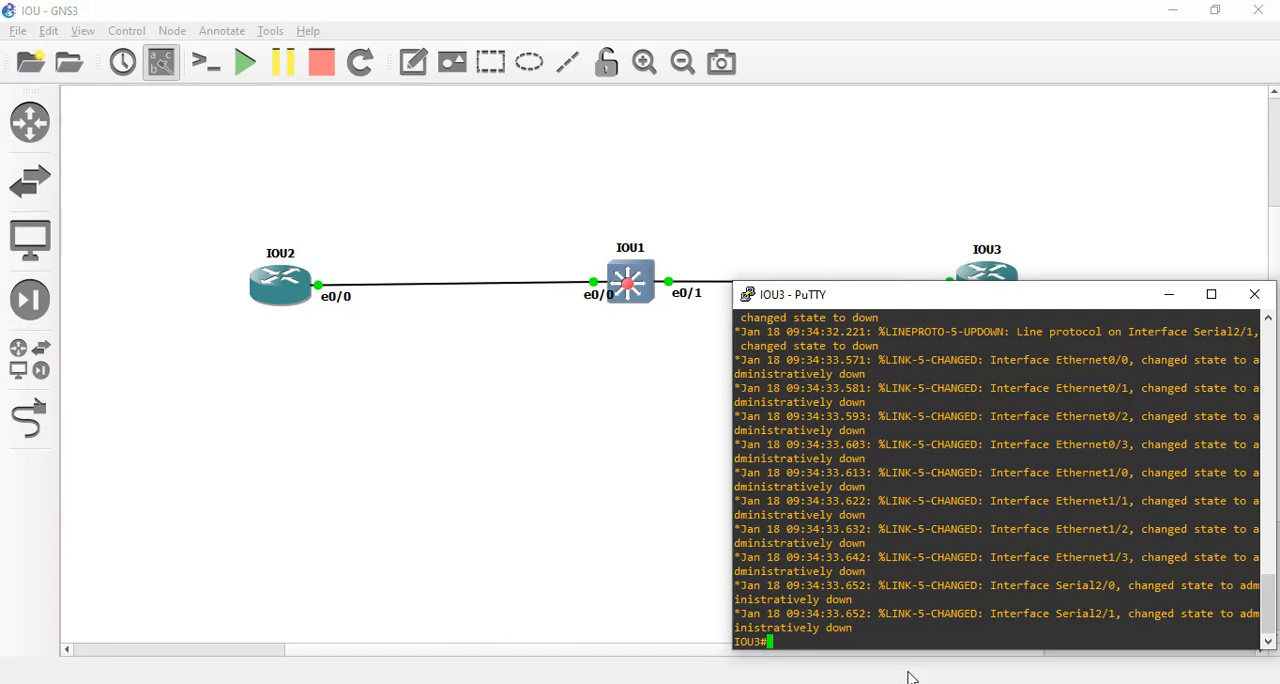
Restore the IOU2 console, place it directly above the IOU3 console and restore the IOU1 console beside them.
{"action": "left_click", "coordinate": [804, 683]}
{"action": "left_click", "coordinate": [905, 637]}
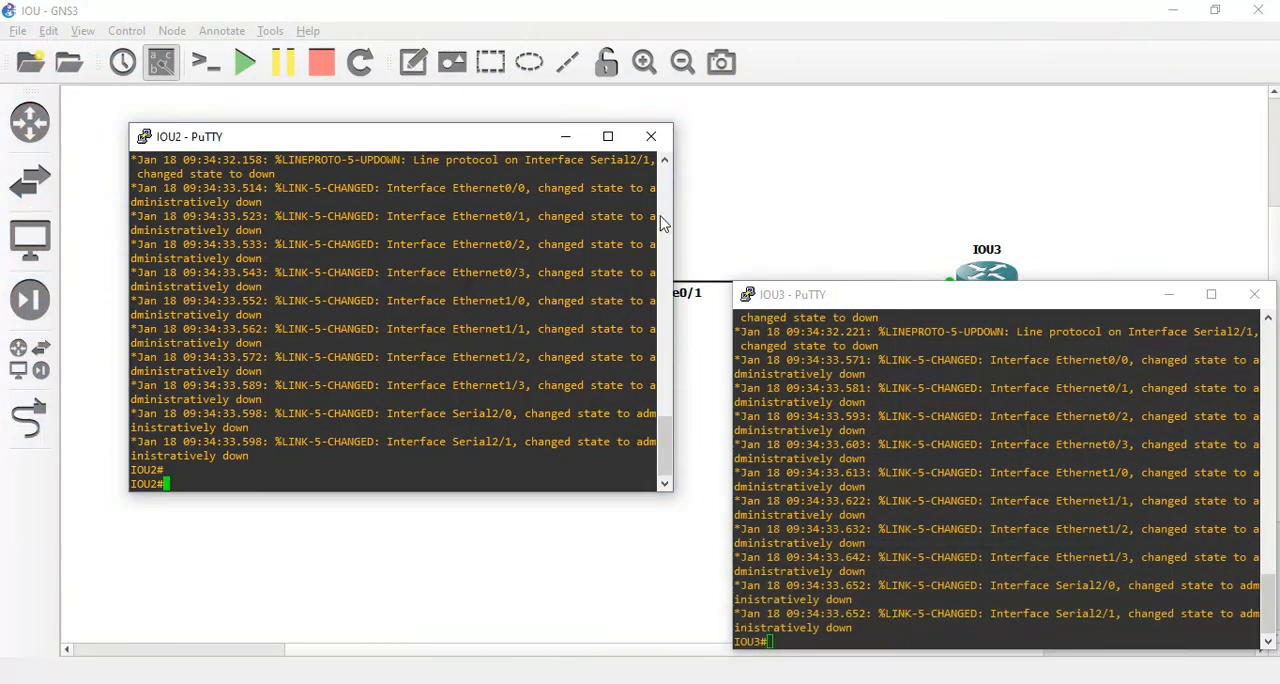
{"action": "left_click_drag", "start_coordinate": [393, 155], "coordinate": [993, 55]}
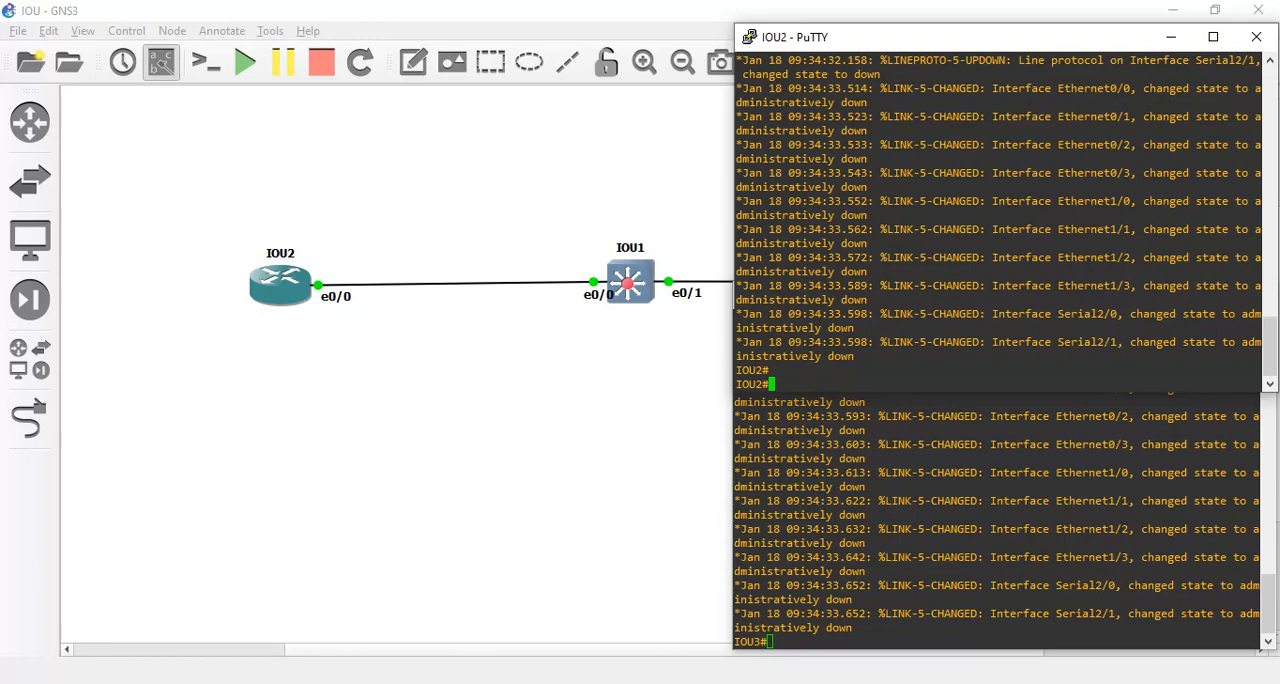
{"action": "mouse_move", "coordinate": [666, 655]}
{"action": "left_click", "coordinate": [700, 629]}
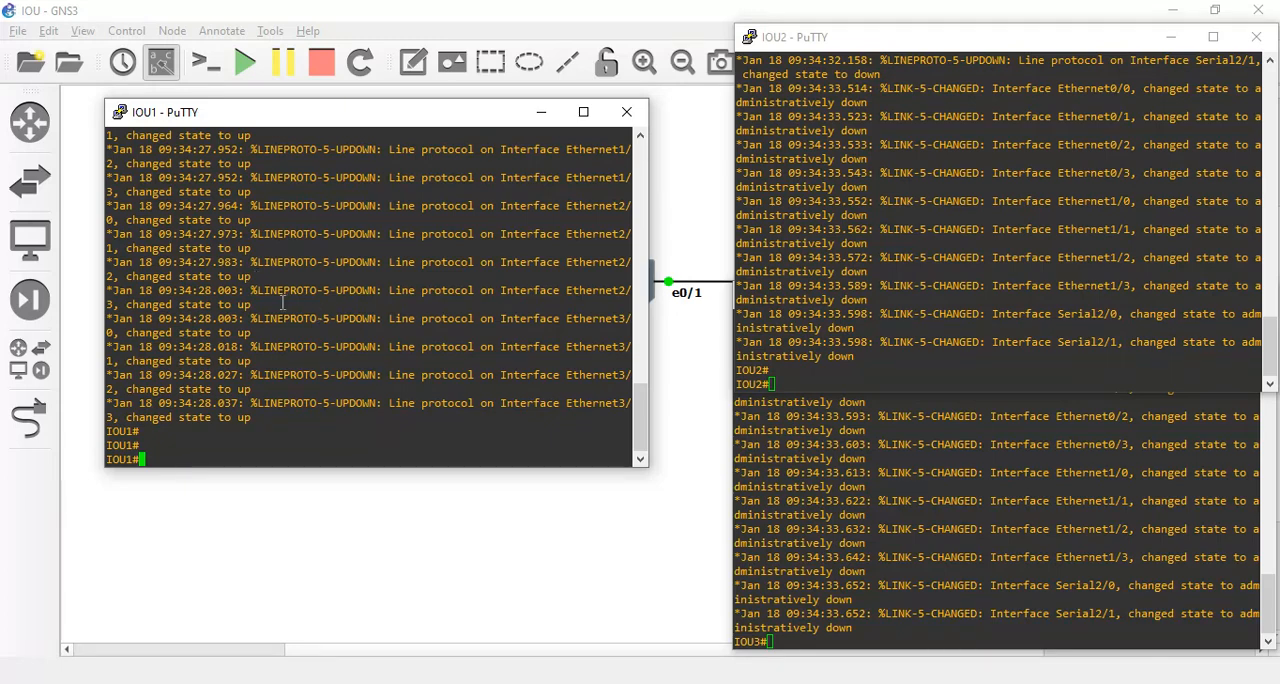
On IOU2, enter global configuration mode with conf t and enter configuration of interface ethernet 0/0.
{"action": "left_click", "coordinate": [850, 290]}
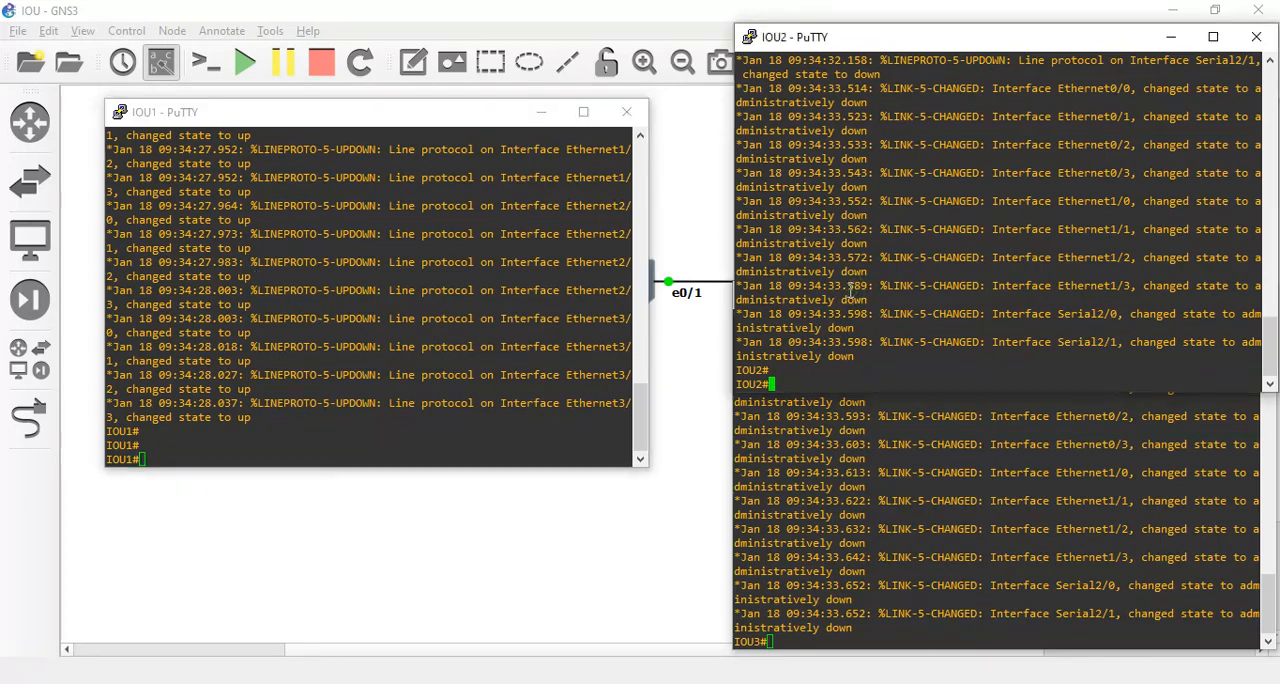
{"action": "key", "text": "Return"}
{"action": "type", "text": "conf t"}
{"action": "key", "text": "Return"}
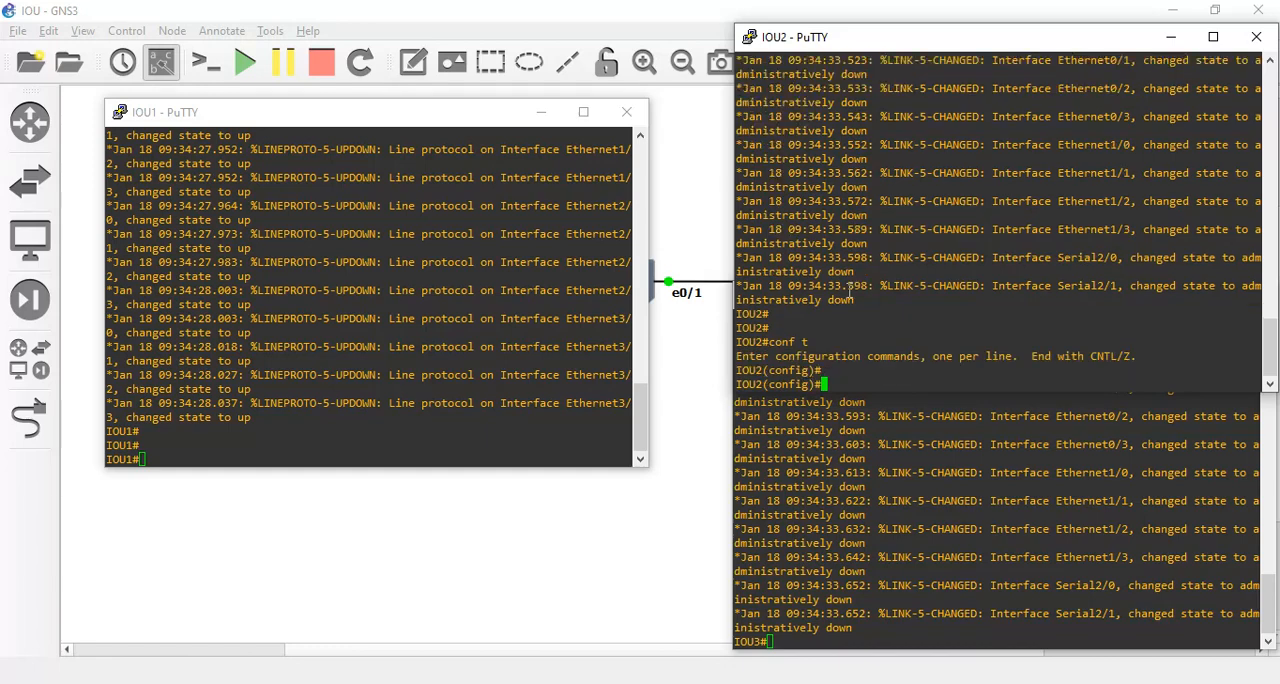
{"action": "type", "text": "int"}
{"action": "key", "text": "Tab"}
{"action": "type", "text": "e"}
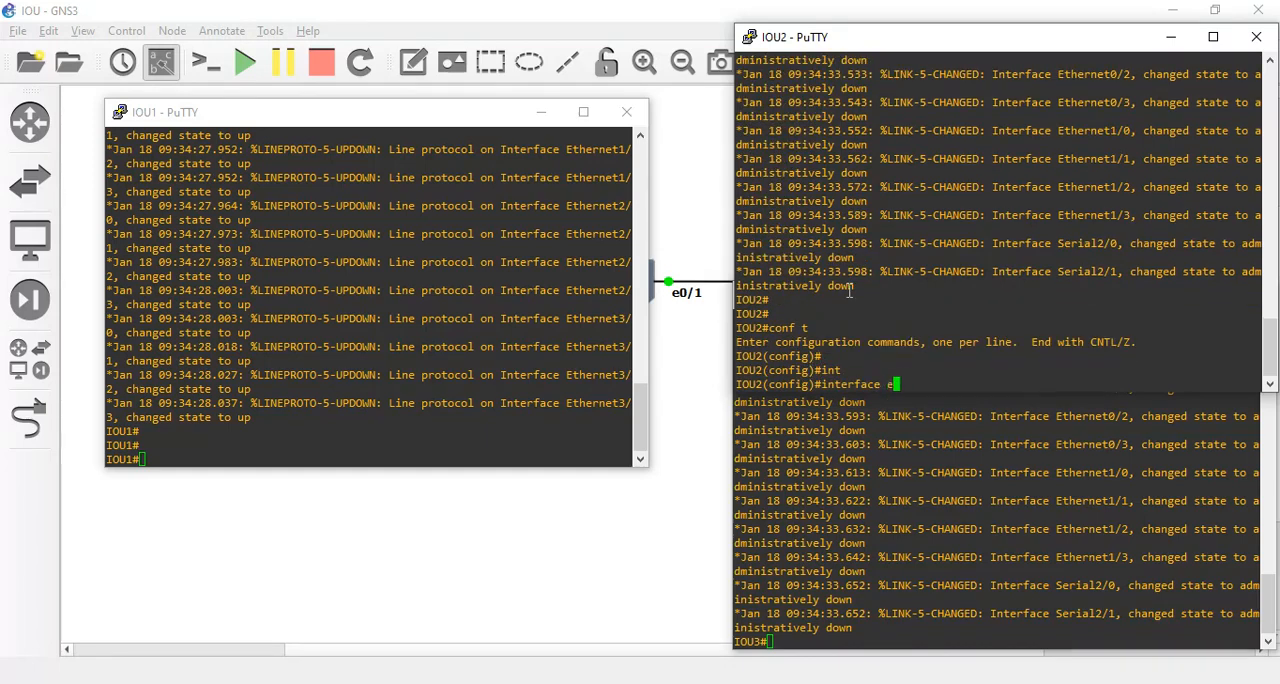
{"action": "type", "text": "t"}
{"action": "key", "text": "Tab"}
{"action": "type", "text": "0/0"}
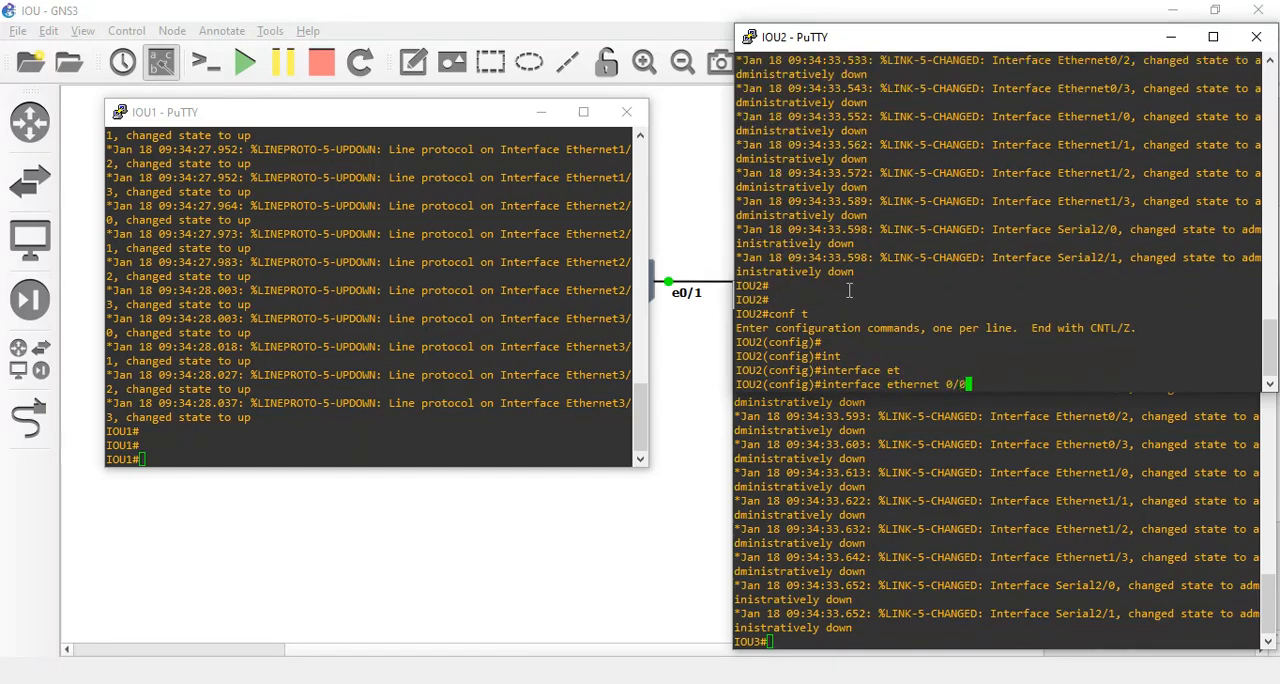
{"action": "key", "text": "Return"}
{"action": "key", "text": "Return"}
Assign IP address 192.168.12.1 with mask 255.255.255.0 to IOU2's Ethernet0/0.
{"action": "type", "text": "ip ad"}
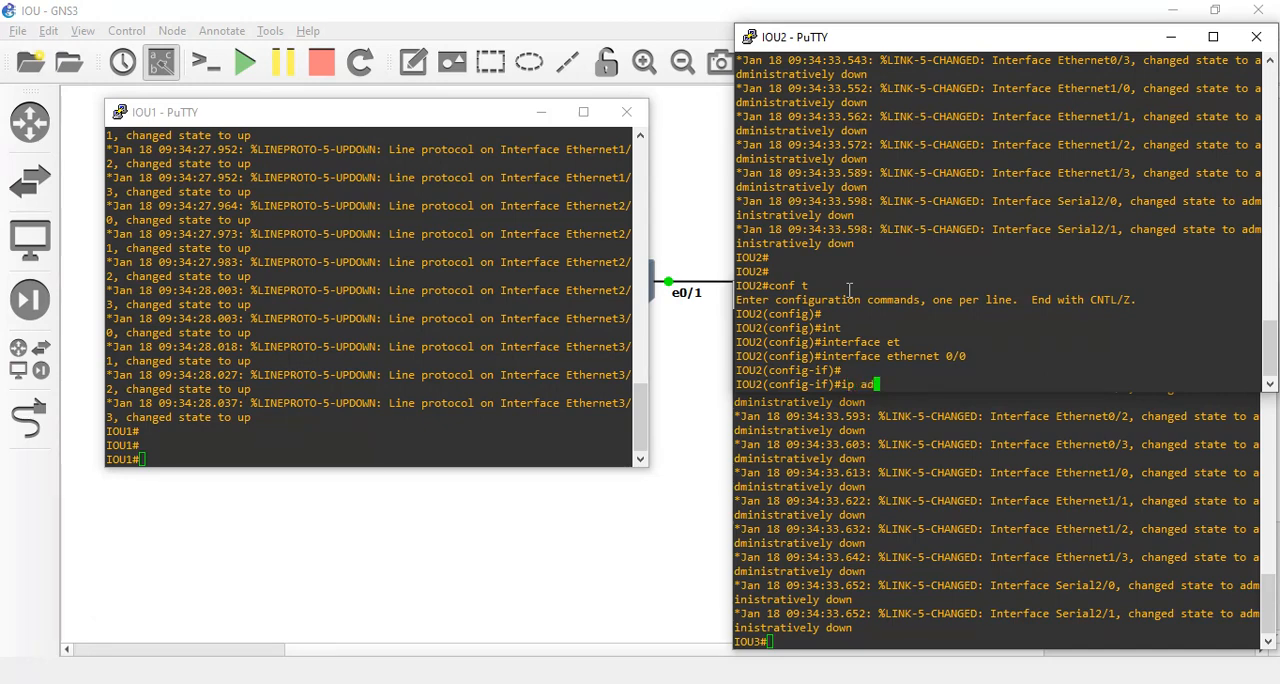
{"action": "type", "text": "d"}
{"action": "key", "text": "Tab"}
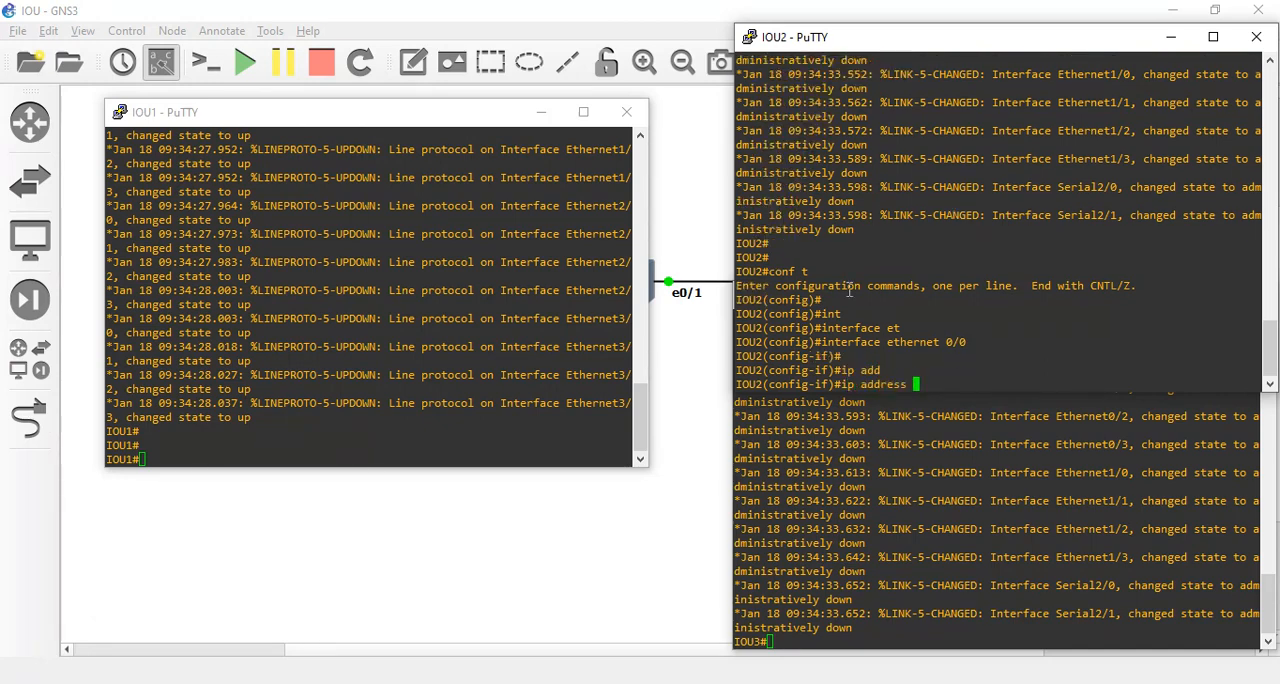
{"action": "type", "text": "192.168."}
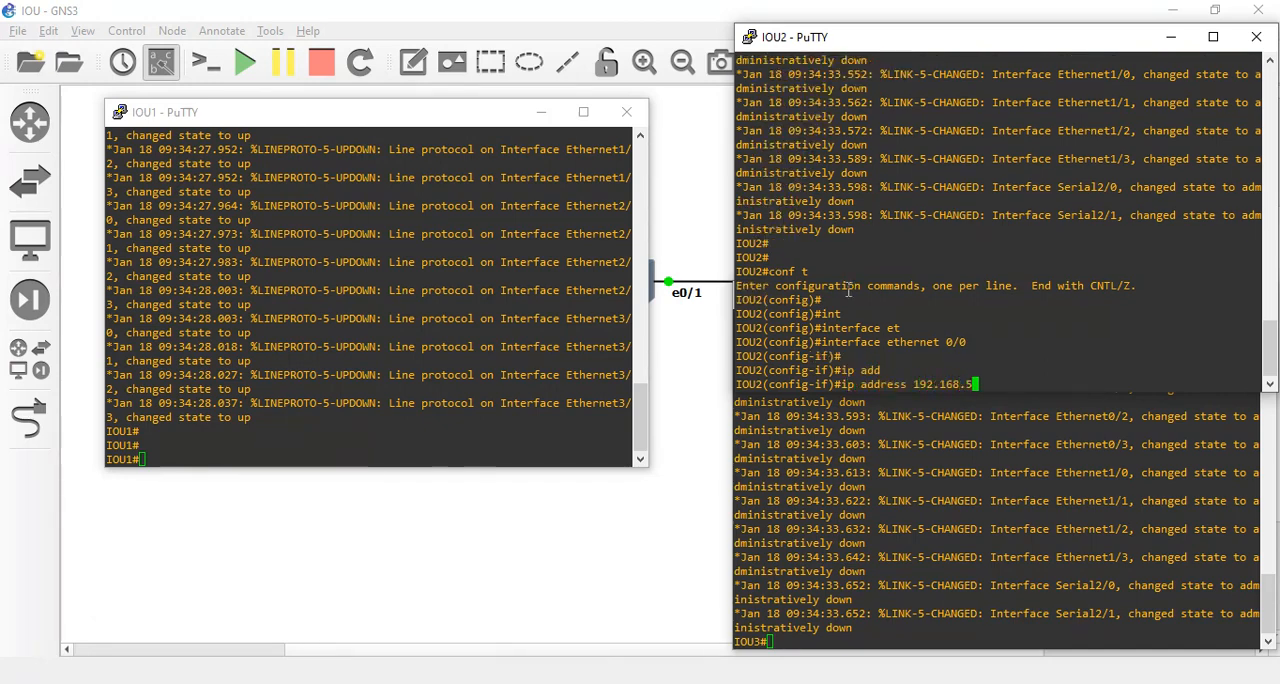
{"action": "type", "text": "12"}
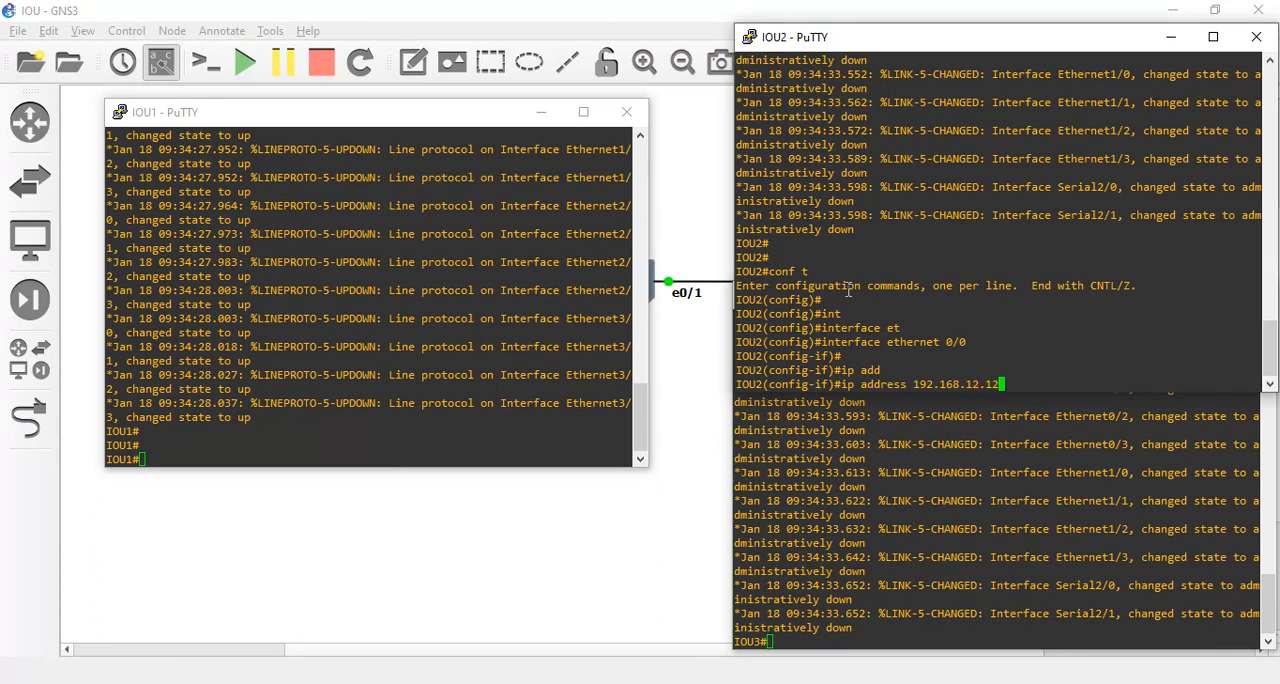
{"action": "type", "text": ".1 255.255.255.0"}
{"action": "key", "text": "Return"}
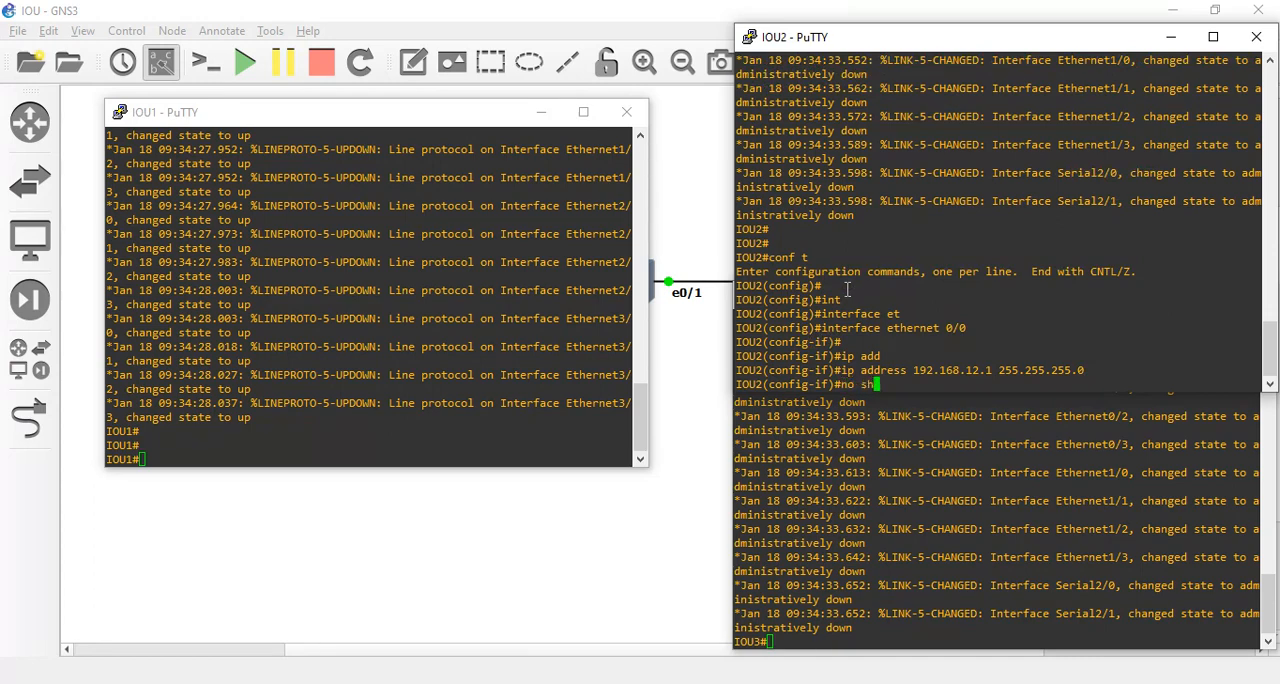
Enable IOU2's Ethernet0/0 interface with no shutdown.
{"action": "type", "text": "no sh"}
{"action": "key", "text": "Tab"}
{"action": "key", "text": "Return"}
{"action": "key", "text": "Return"}
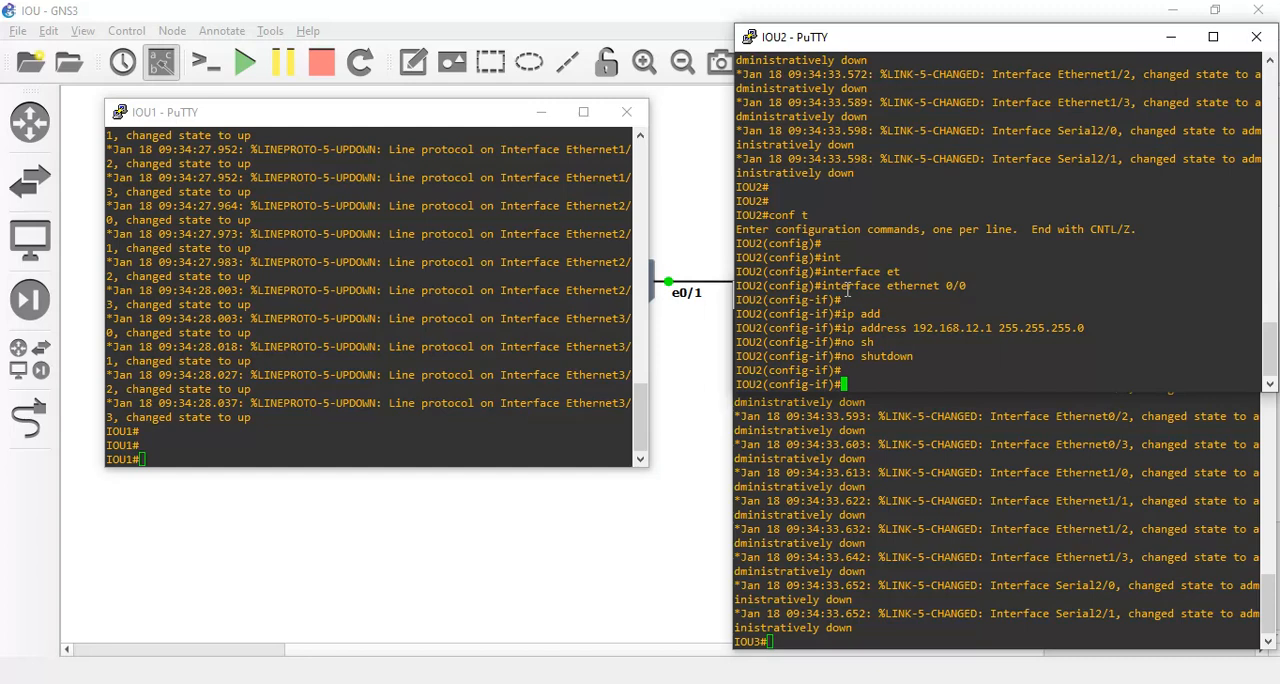
On IOU3, enter global configuration mode with conf t and enter configuration of interface et 0/0.
{"action": "left_click", "coordinate": [858, 549]}
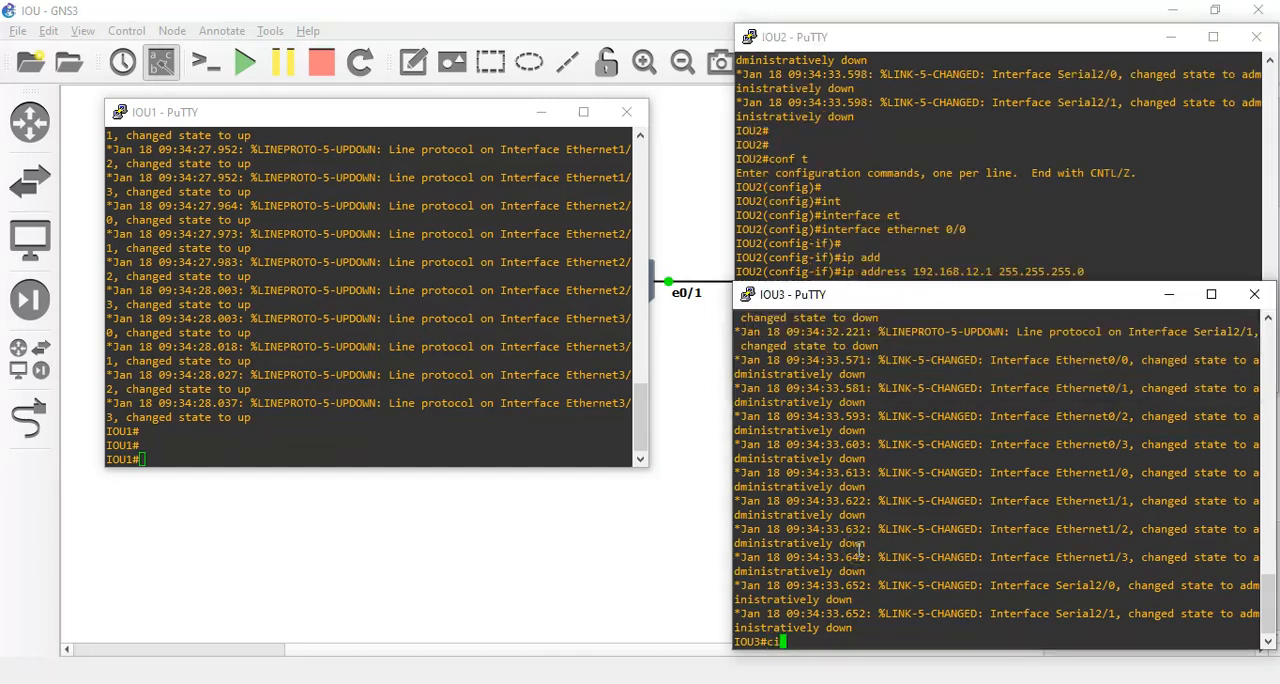
{"action": "type", "text": "onf t"}
{"action": "key", "text": "BackSpace"}
{"action": "key", "text": "BackSpace"}
{"action": "key", "text": "BackSpace"}
{"action": "key", "text": "BackSpace"}
{"action": "key", "text": "BackSpace"}
{"action": "type", "text": "conf t"}
{"action": "key", "text": "Return"}
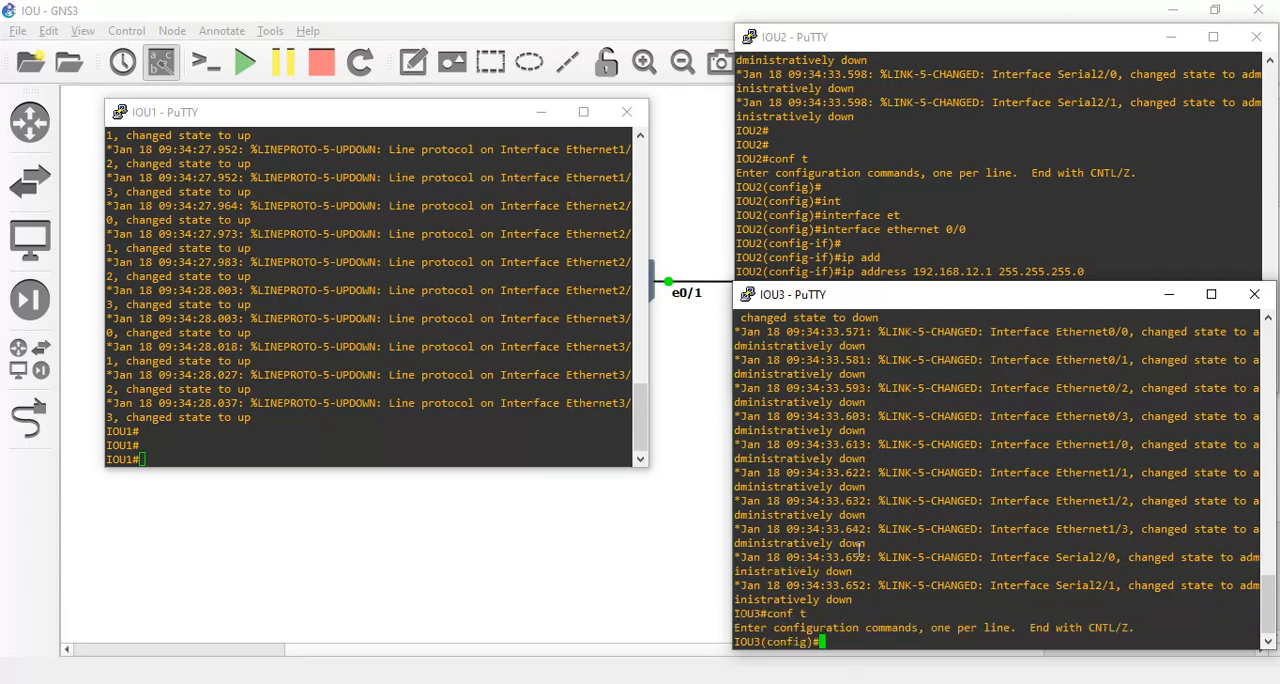
{"action": "type", "text": "int "}
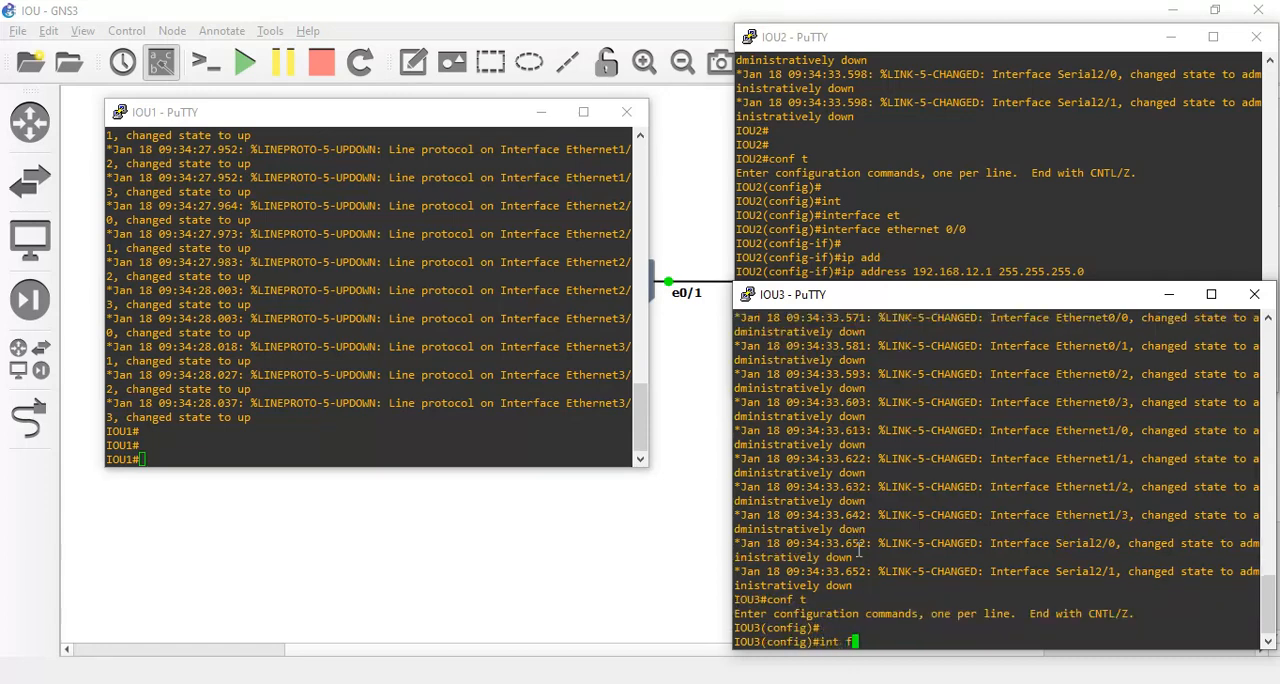
{"action": "type", "text": "et 0/0"}
{"action": "key", "text": "Return"}
Assign IP address 192.168.12.2 with mask 255.255.255.0 to IOU3's Ethernet0/0.
{"action": "type", "text": "ip add"}
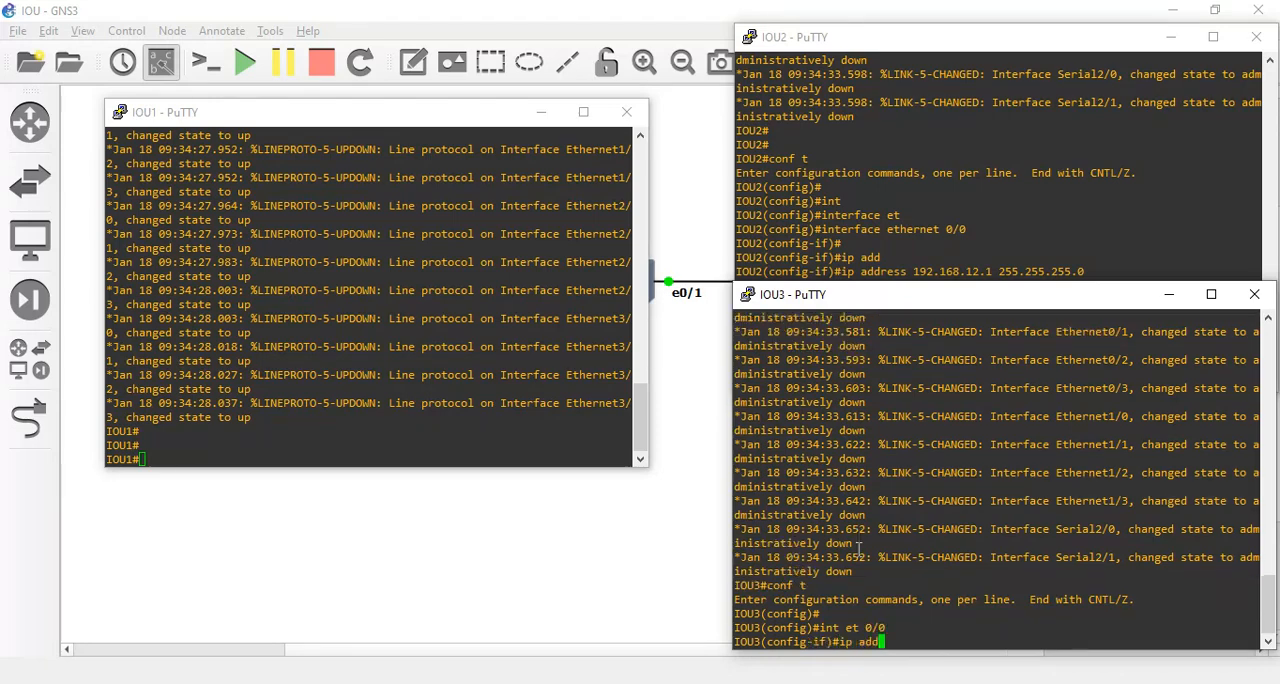
{"action": "type", "text": " 192.168.12.2 255.25.5"}
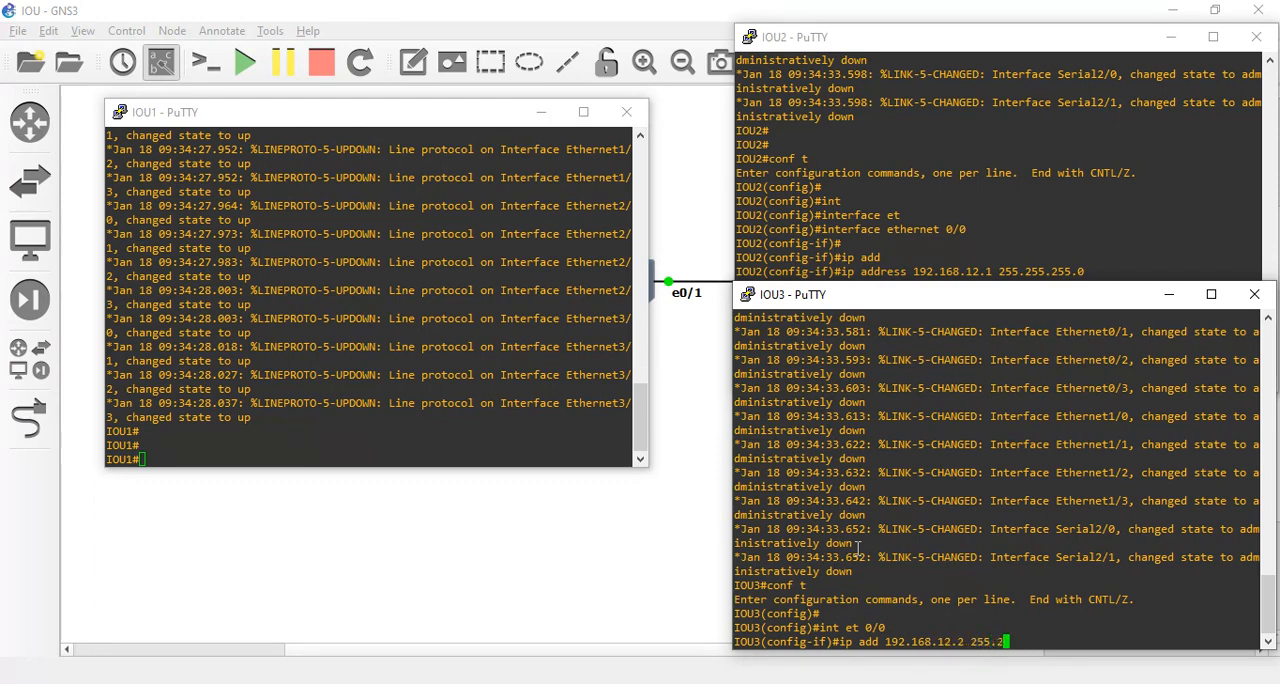
{"action": "key", "text": "BackSpace"}
{"action": "key", "text": "BackSpace"}
{"action": "type", "text": "5.255.0"}
{"action": "key", "text": "Return"}
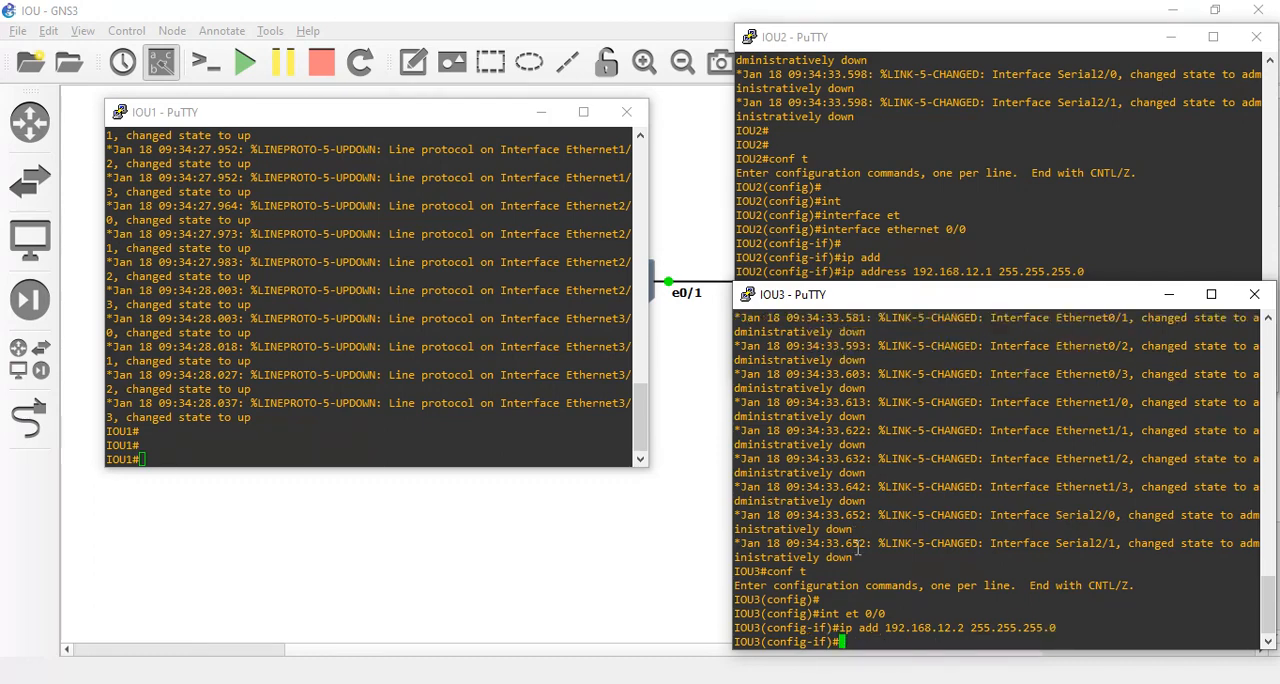
Enable IOU3's Ethernet0/0 interface with no shutdown and leave configuration mode with end.
{"action": "type", "text": "no sh"}
{"action": "key", "text": "Tab"}
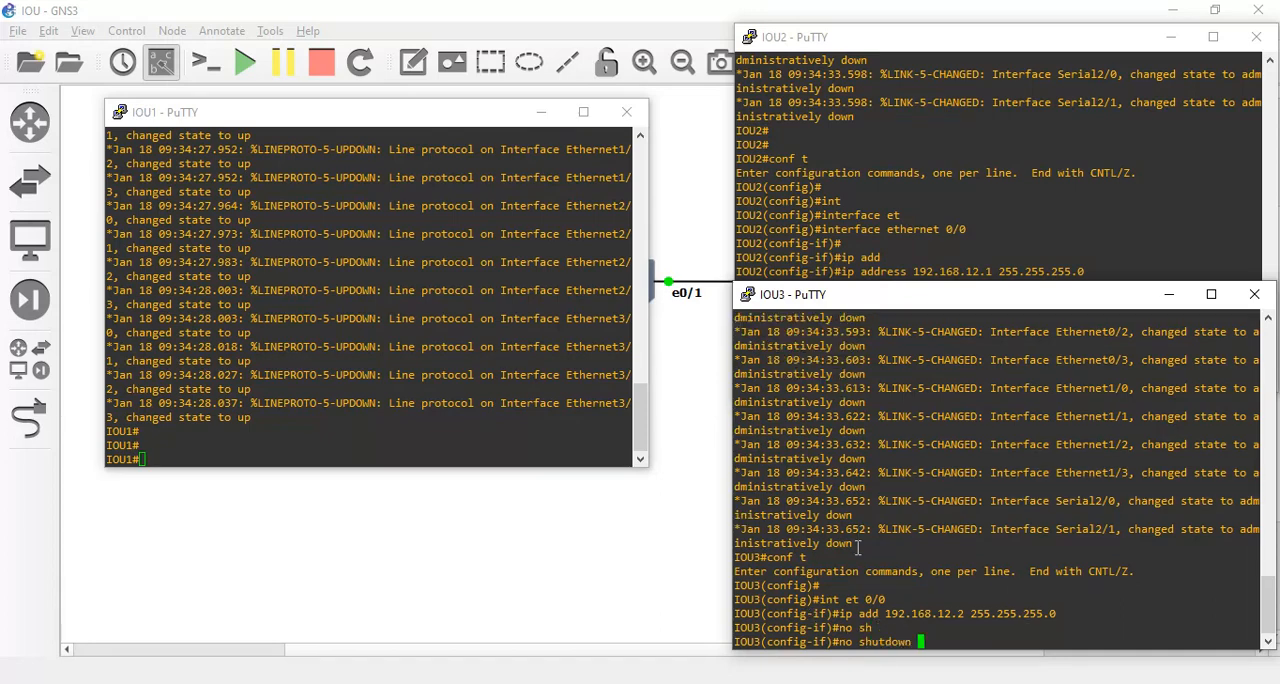
{"action": "key", "text": "Return"}
{"action": "key", "text": "Return"}
{"action": "key", "text": "Return"}
{"action": "type", "text": "end"}
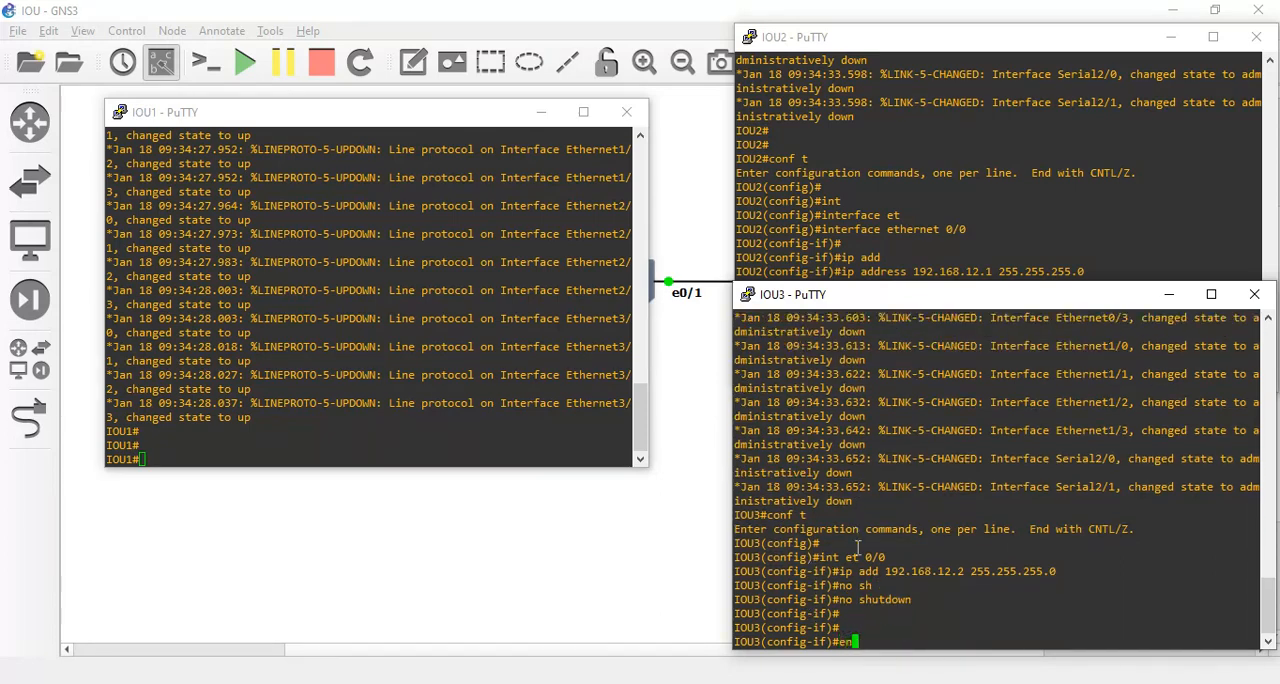
{"action": "key", "text": "Return"}
{"action": "key", "text": "Return"}
Ping IOU2 at 192.168.12.1 from IOU3 twice to test connectivity through the switch.
{"action": "type", "text": "pin"}
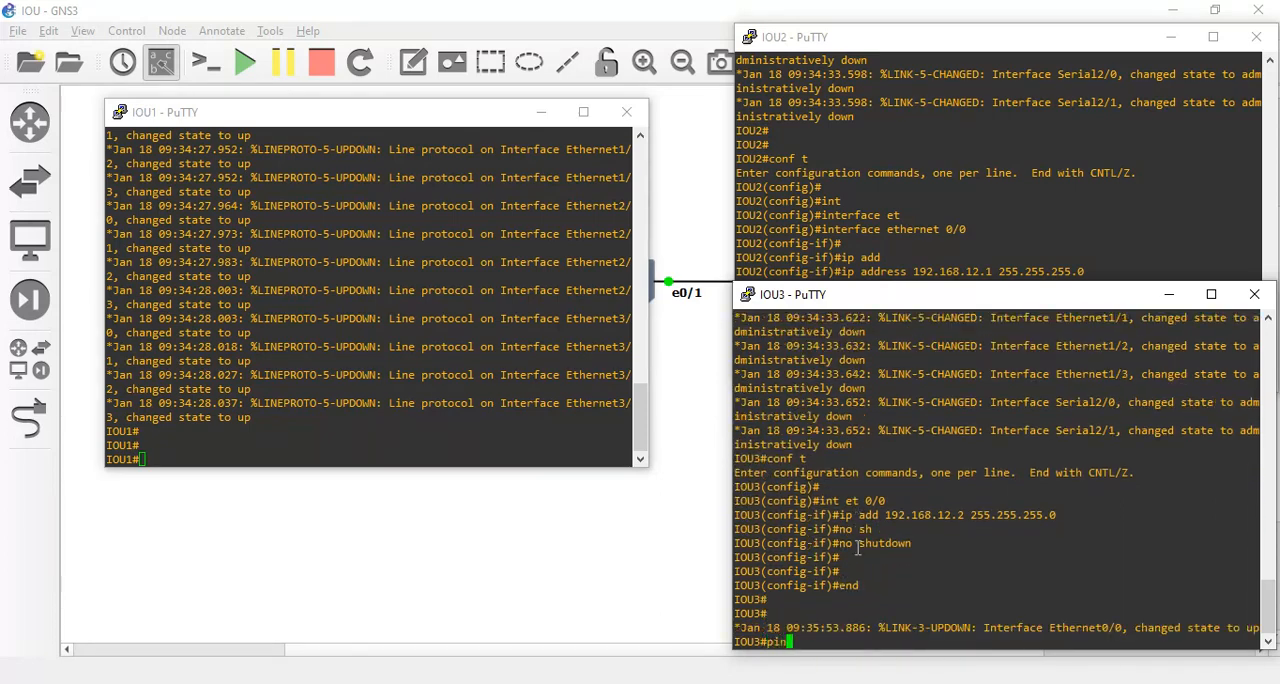
{"action": "type", "text": "g 192"}
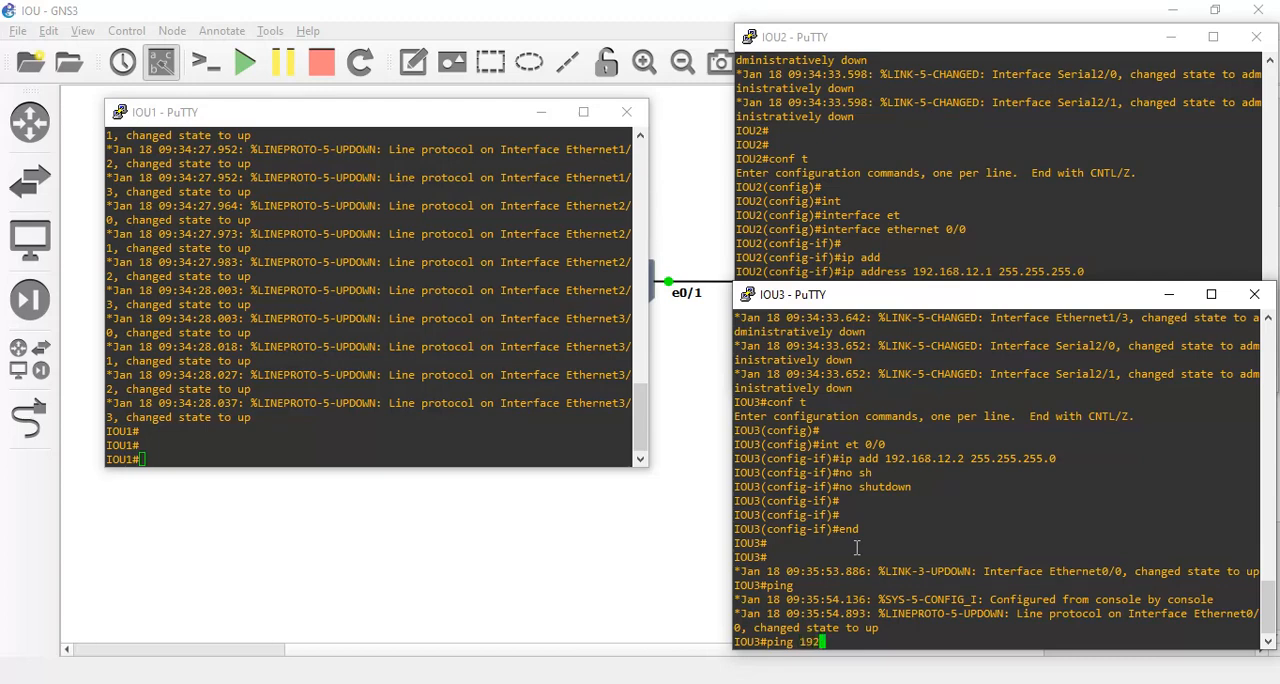
{"action": "type", "text": ".168.12.1"}
{"action": "key", "text": "Return"}
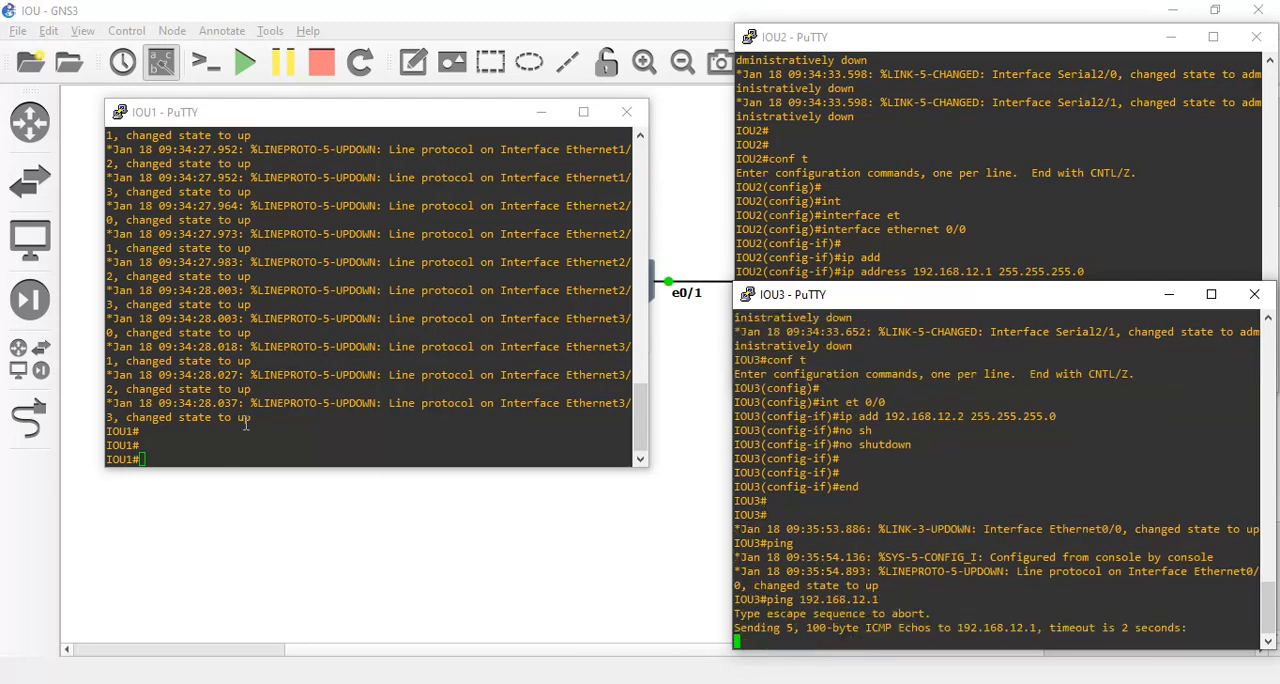
{"action": "key", "text": "Up"}
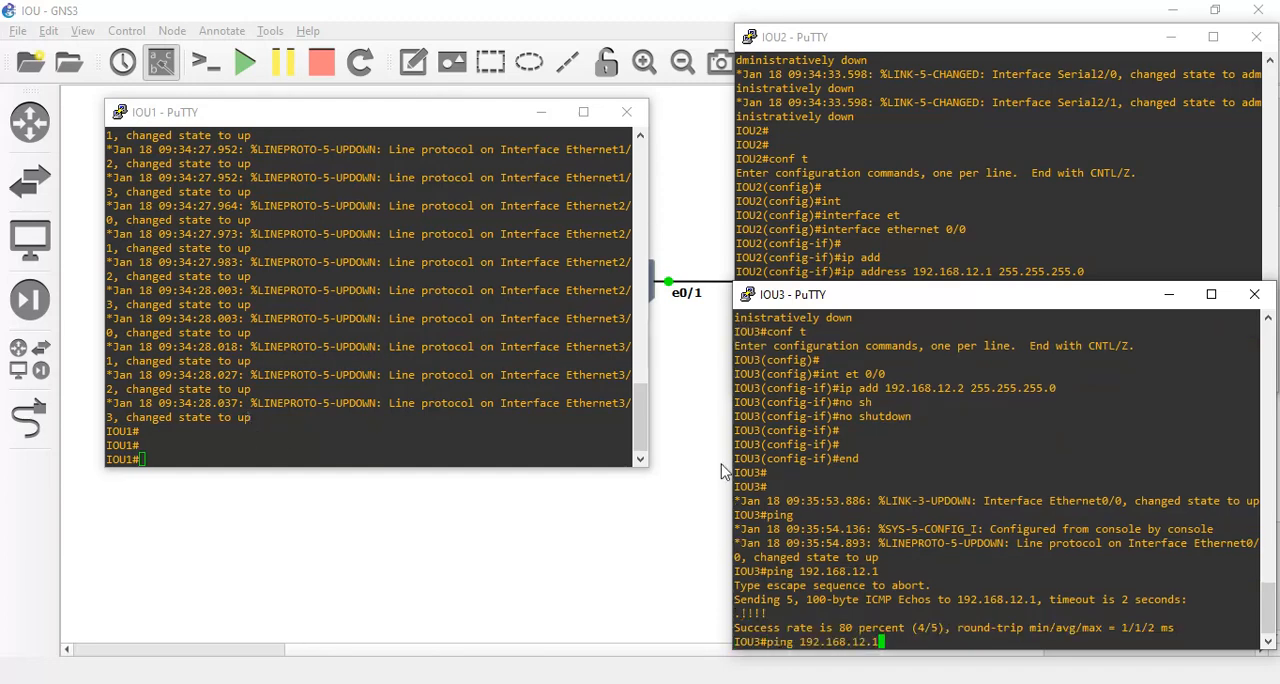
{"action": "key", "text": "Return"}
Bring up the IOU1 switch console on its own and display its VLANs with show vlan.
{"action": "left_click", "coordinate": [662, 406]}
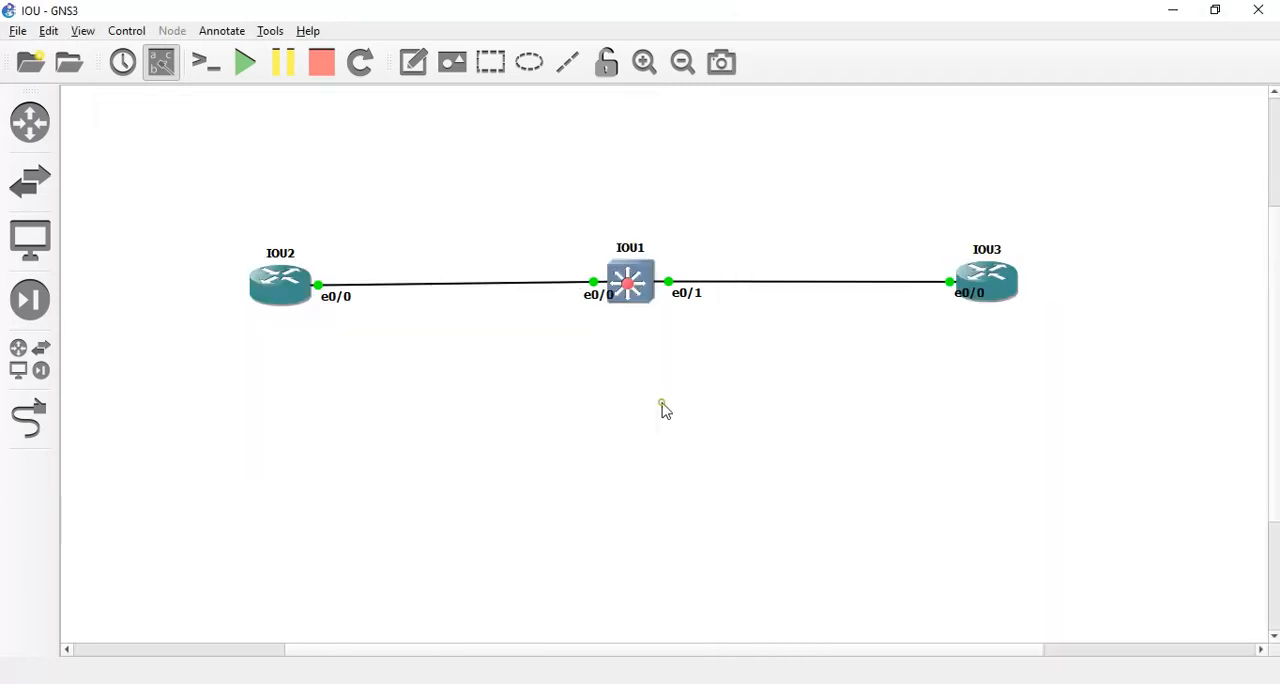
{"action": "left_click", "coordinate": [648, 291]}
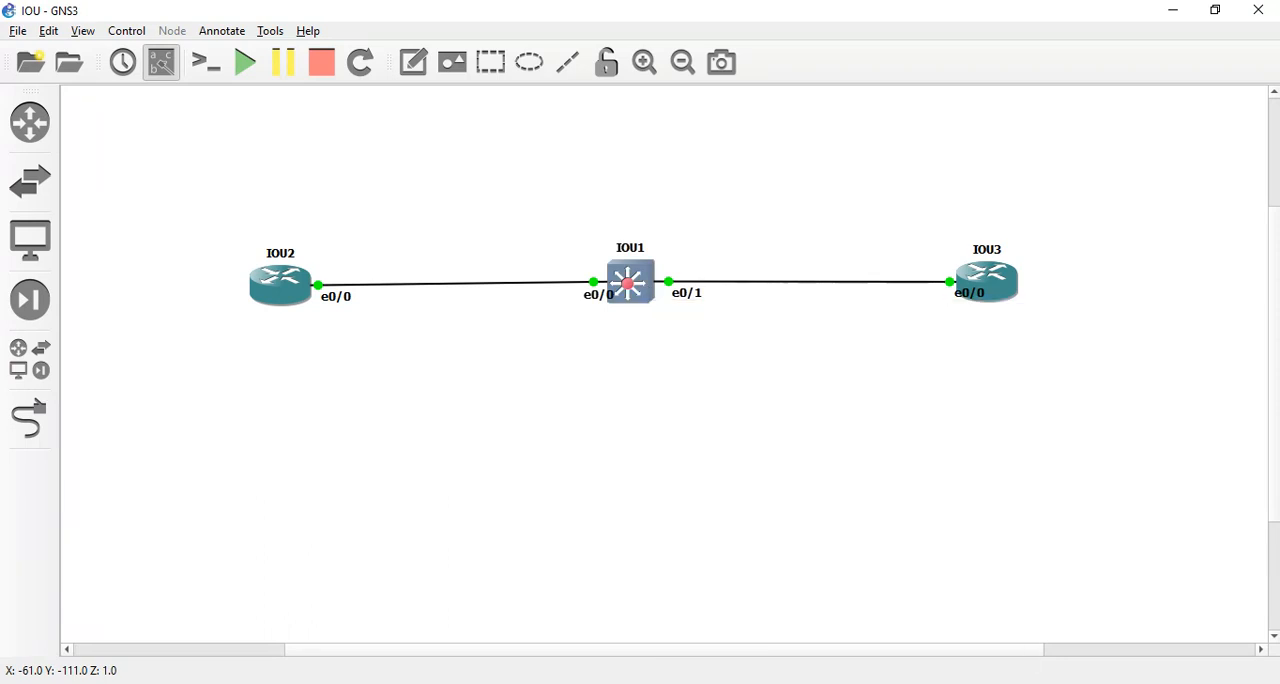
{"action": "left_click", "coordinate": [703, 622]}
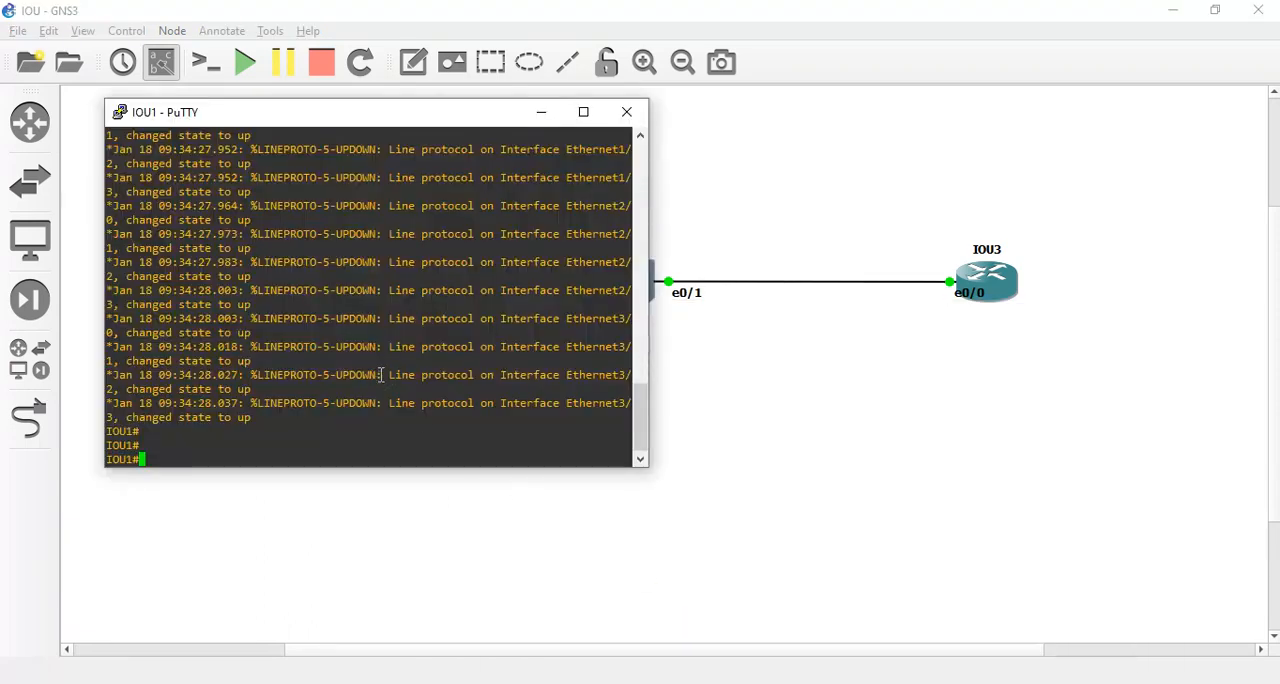
{"action": "type", "text": "show"}
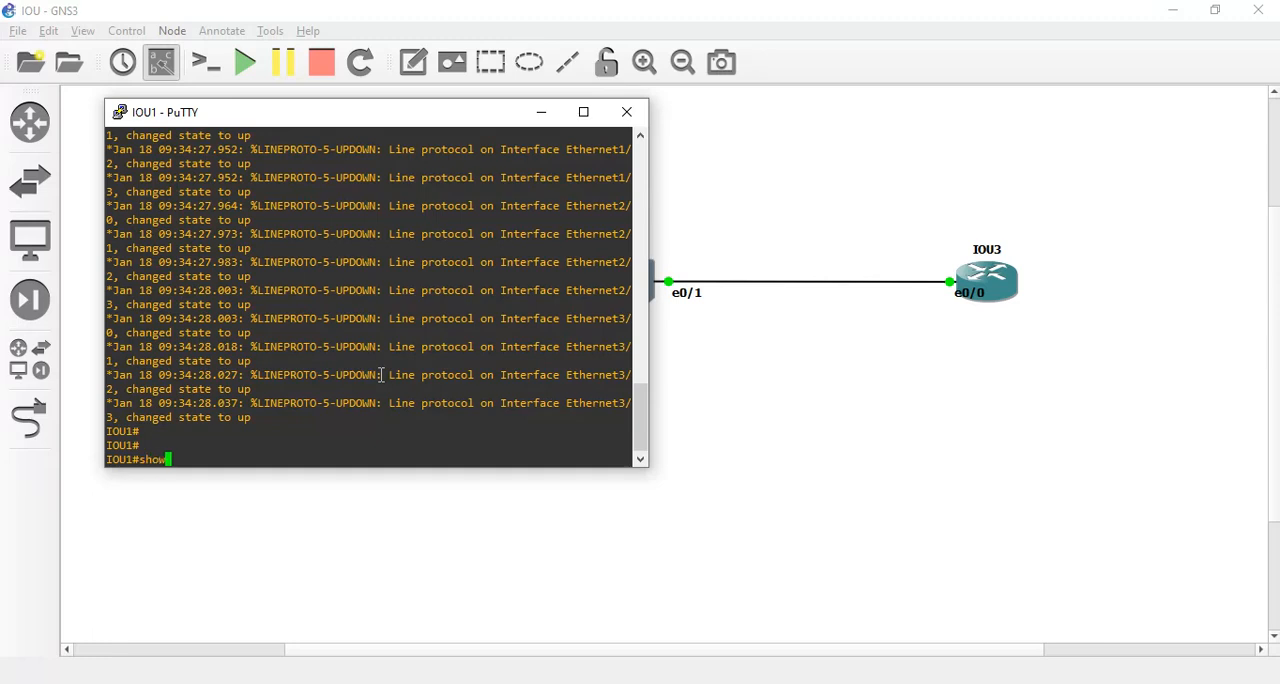
{"action": "type", "text": " vl"}
{"action": "key", "text": "Tab"}
{"action": "key", "text": "Return"}
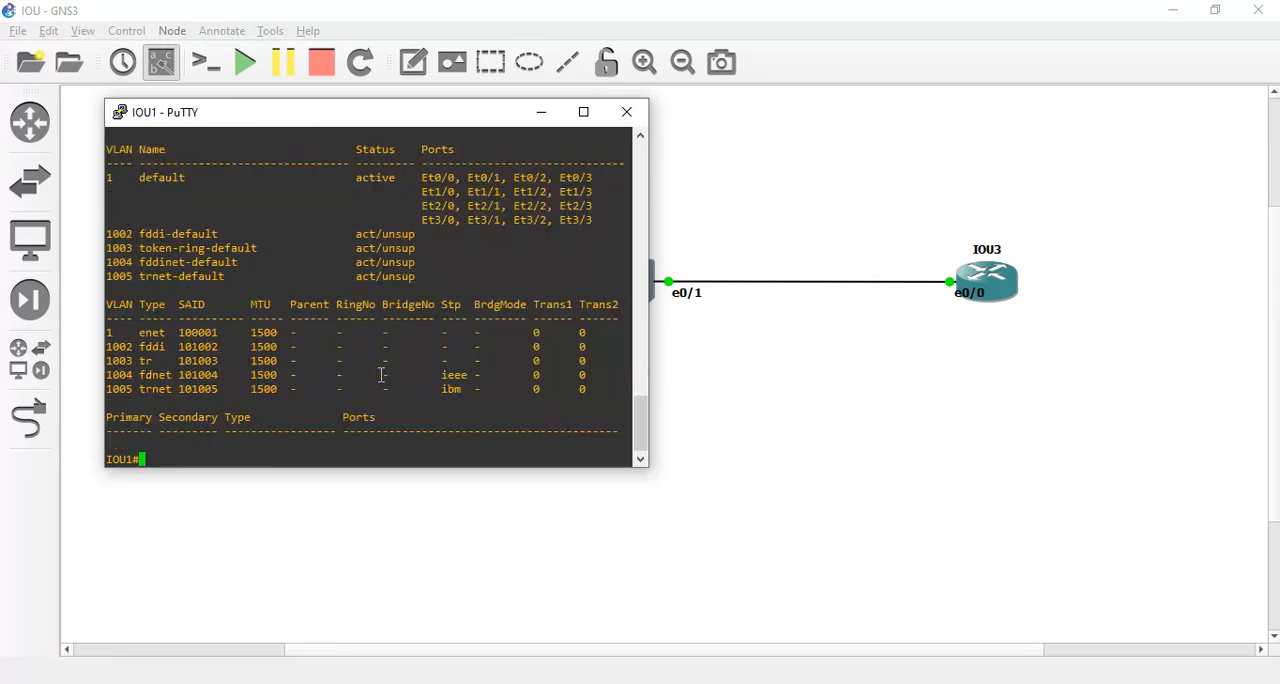
{"action": "key", "text": "Return"}
{"action": "key", "text": "Return"}
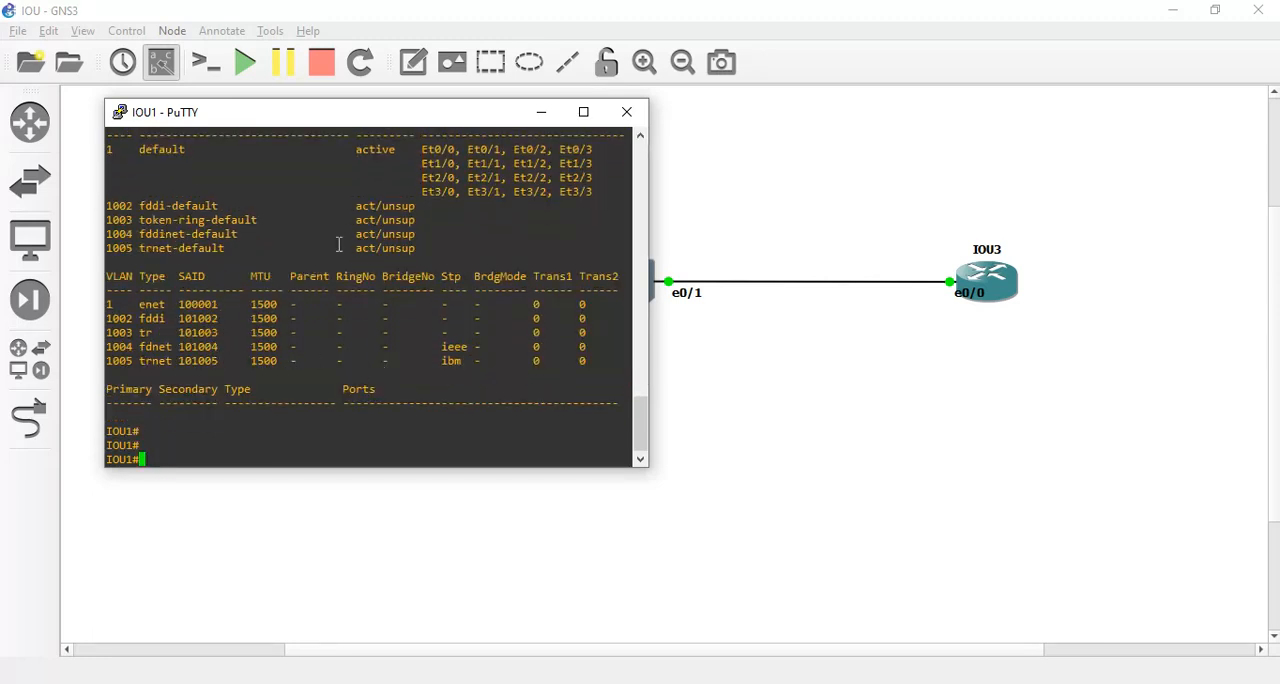
On IOU1, enter global configuration mode with conf t and enter configuration of interface vlan 1.
{"action": "type", "text": "conf t"}
{"action": "key", "text": "Return"}
{"action": "type", "text": "int vl"}
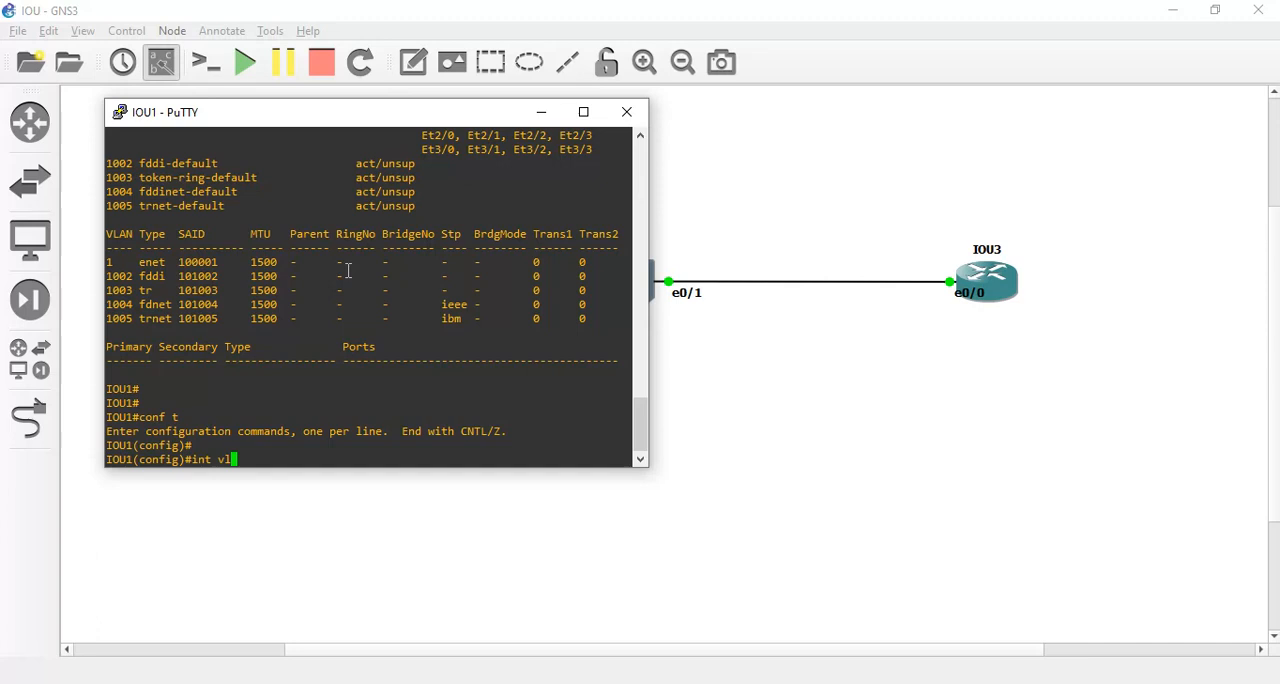
{"action": "key", "text": "Tab"}
{"action": "type", "text": "an 1"}
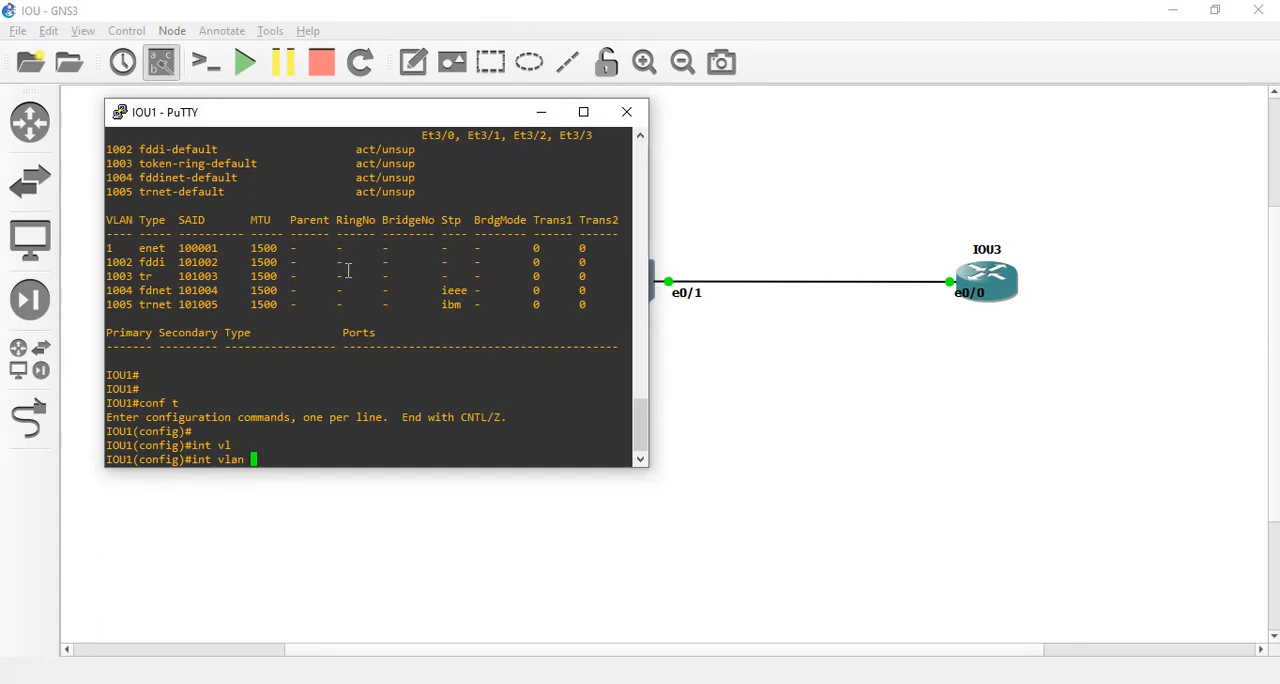
{"action": "key", "text": "Return"}
{"action": "key", "text": "Return"}
Assign IP address 192.168.12.254 with mask 255.255.255.0 to IOU1's VLAN 1 interface.
{"action": "type", "text": "ip add"}
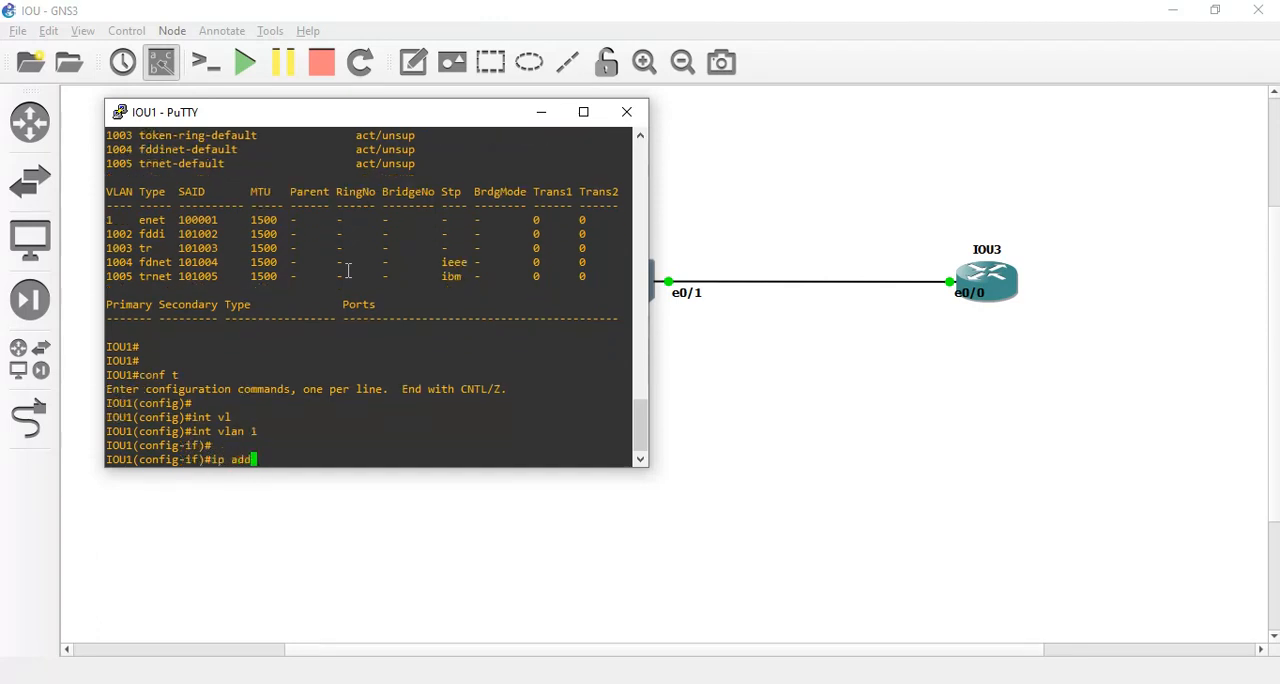
{"action": "key", "text": "Tab"}
{"action": "type", "text": "192."}
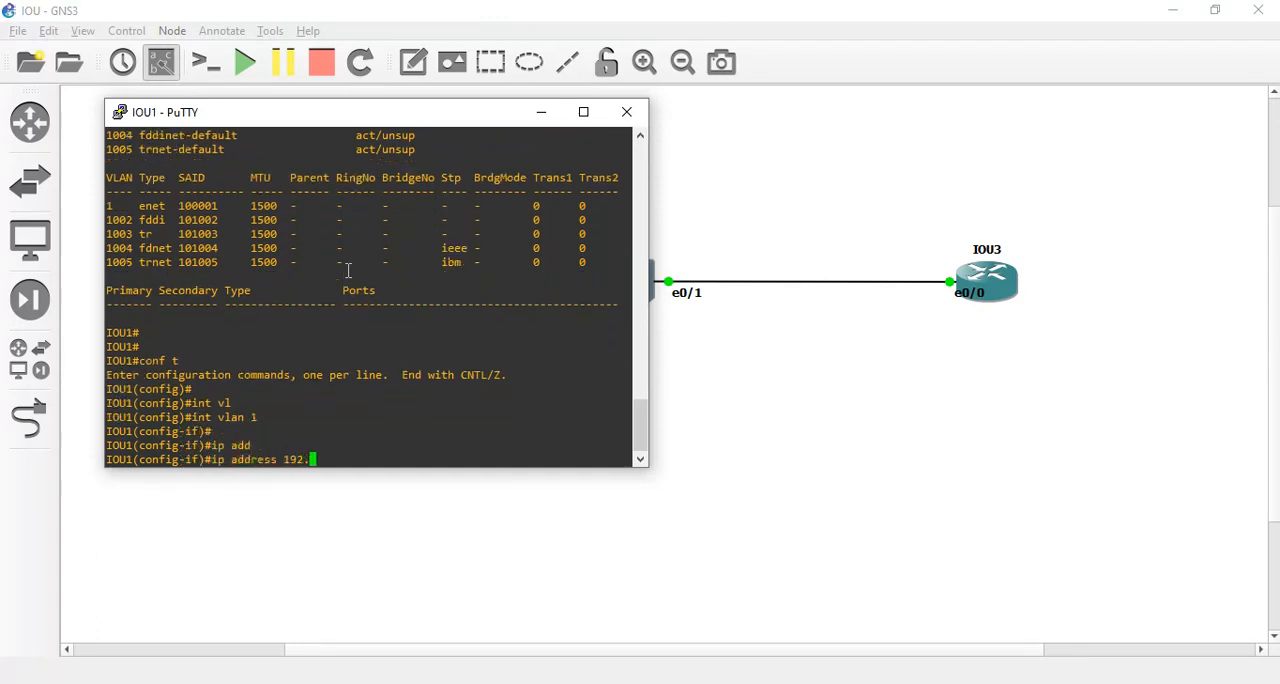
{"action": "type", "text": "168.12.254 255.255.255.0"}
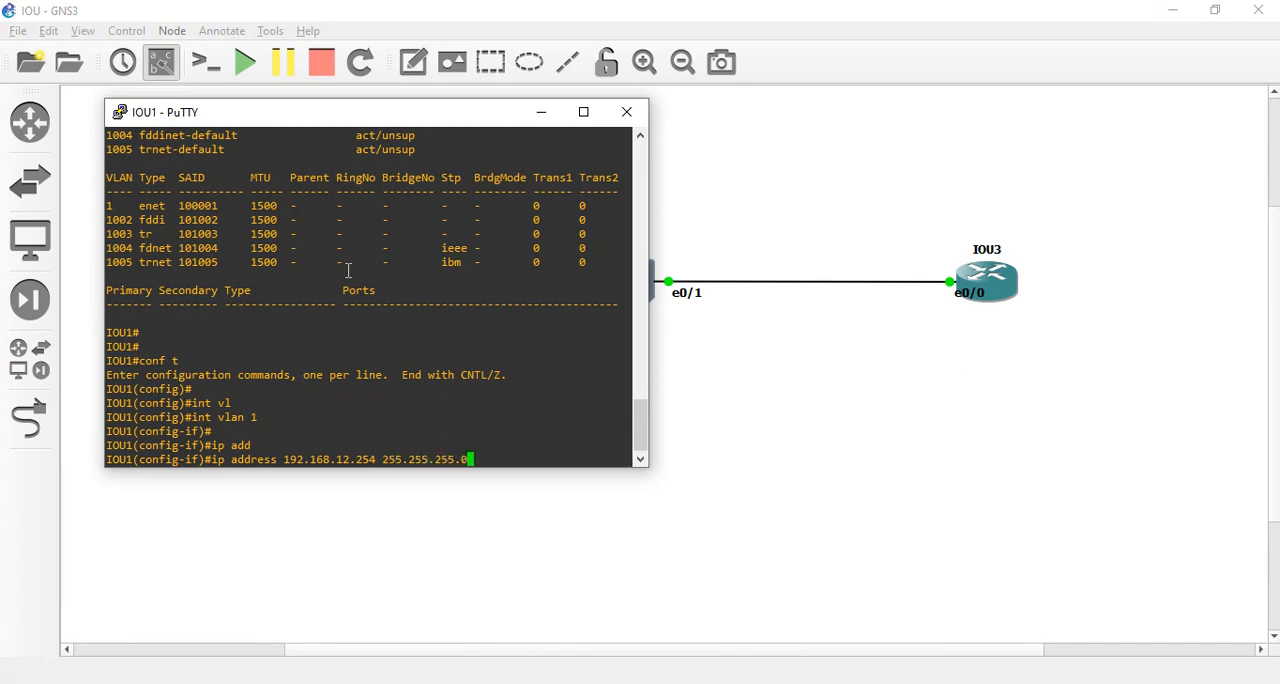
{"action": "key", "text": "Return"}
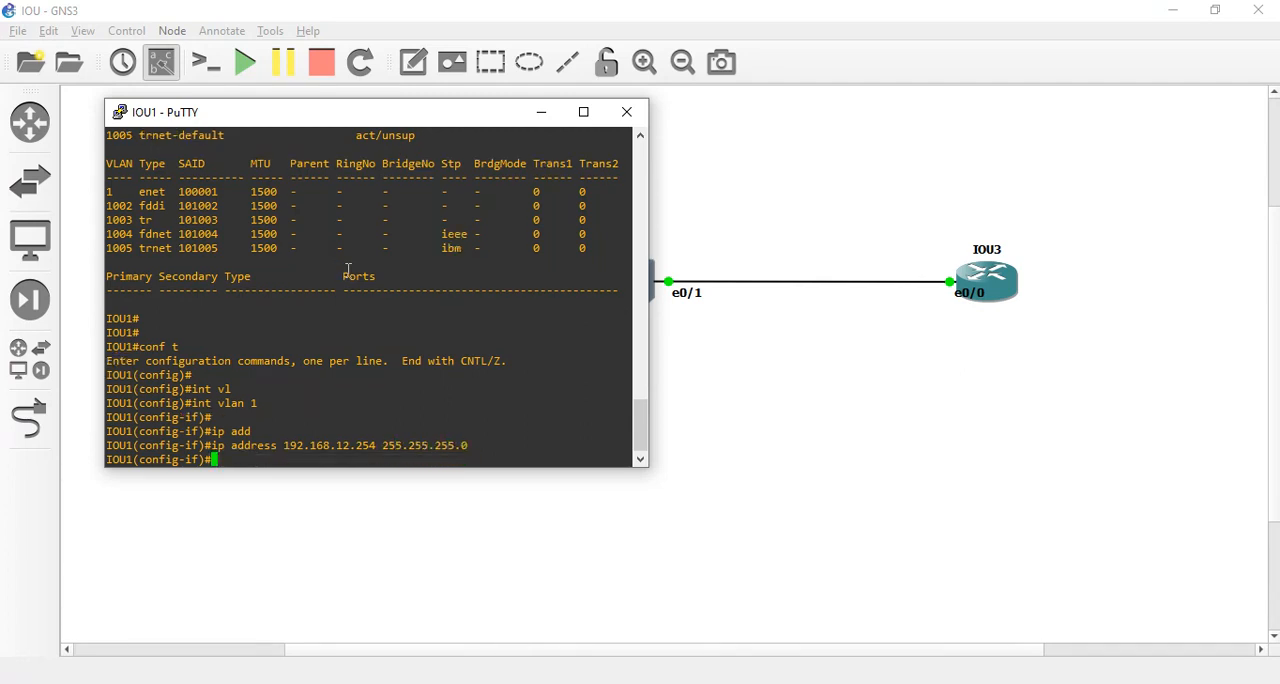
Enable IOU1's VLAN 1 interface with no shutdown and leave configuration mode with end.
{"action": "type", "text": "no s"}
{"action": "key", "text": "Tab"}
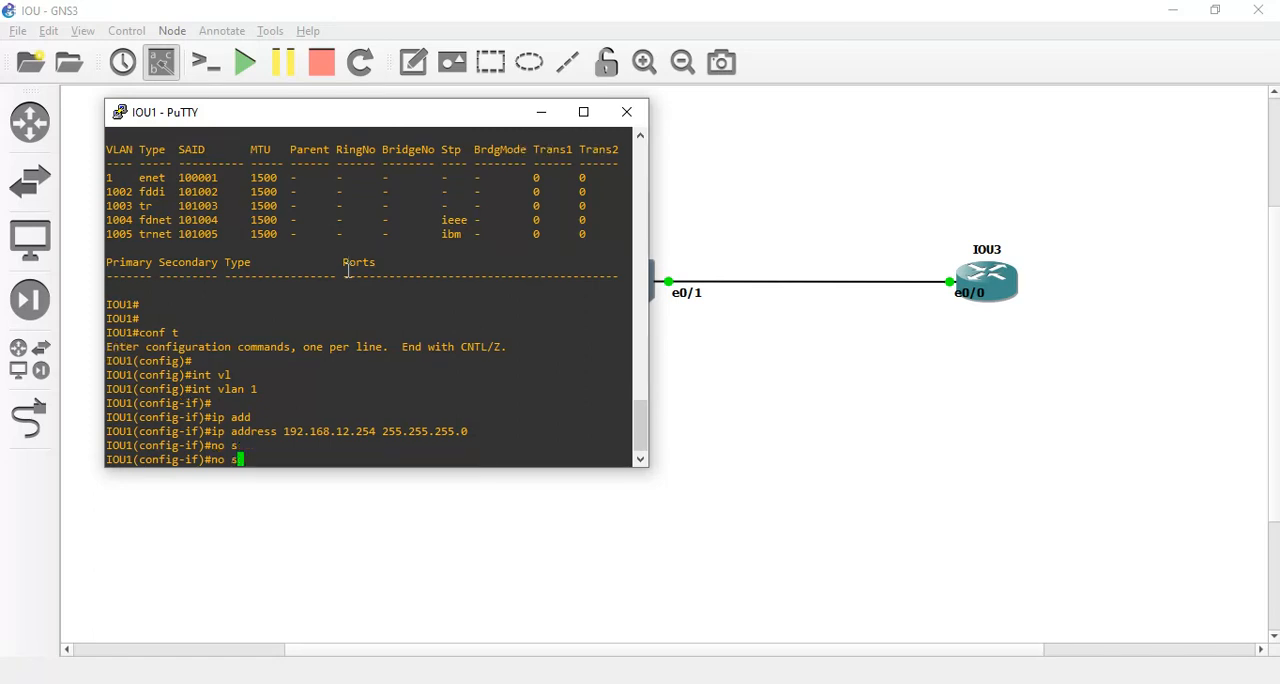
{"action": "type", "text": "h"}
{"action": "key", "text": "Tab"}
{"action": "key", "text": "Return"}
{"action": "key", "text": "Return"}
{"action": "key", "text": "Return"}
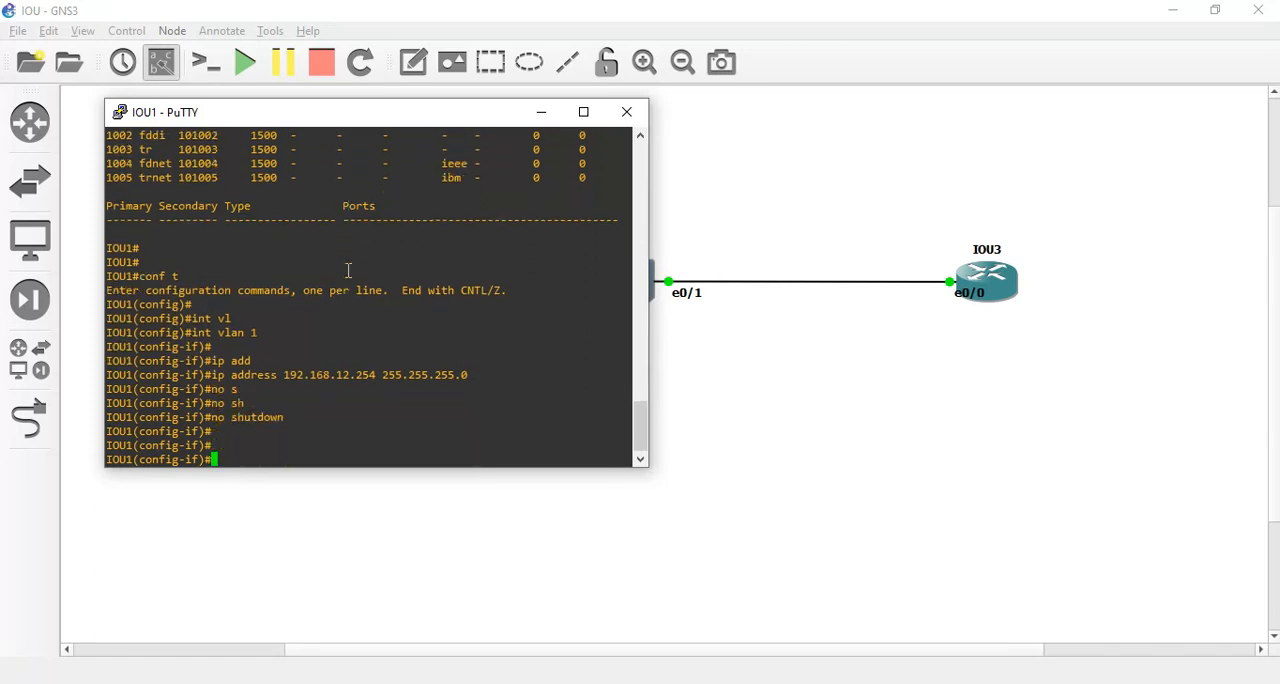
{"action": "type", "text": "end"}
{"action": "key", "text": "Return"}
{"action": "key", "text": "Return"}
{"action": "key", "text": "Return"}
{"action": "key", "text": "Return"}
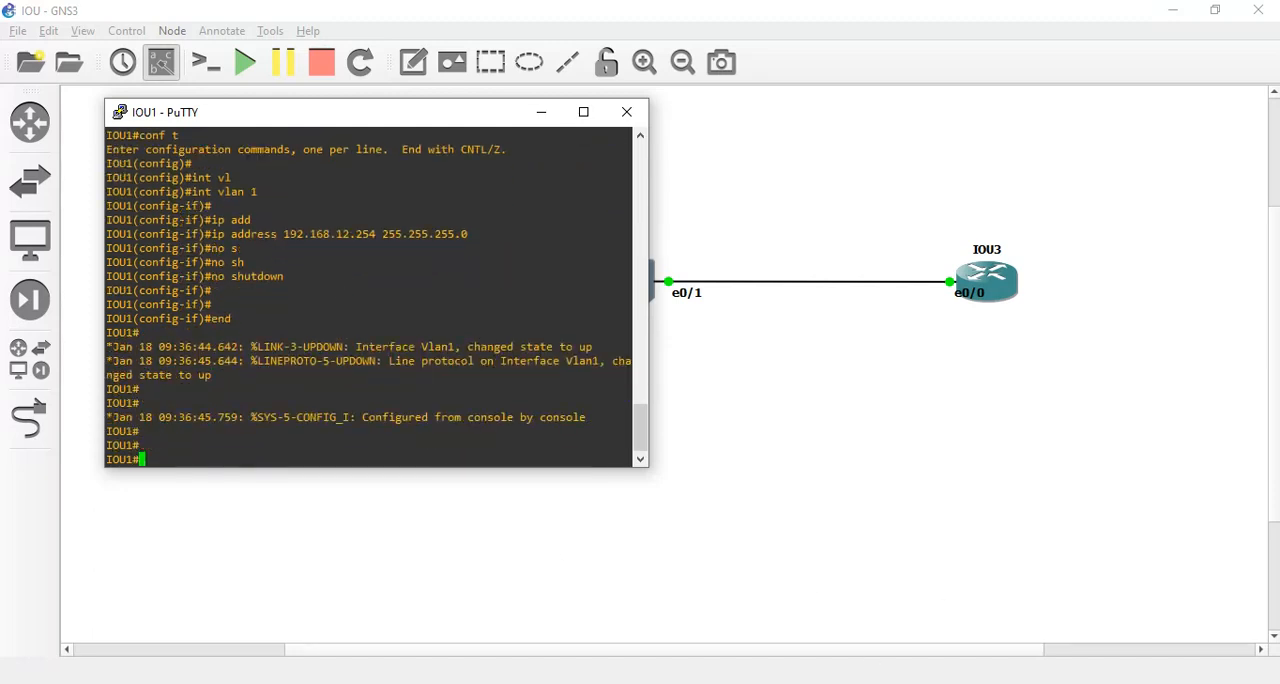
Bring up the IOU3 console and ping the switch's VLAN 1 address 192.168.12.254 twice.
{"action": "mouse_move", "coordinate": [943, 663]}
{"action": "left_click", "coordinate": [1029, 624]}
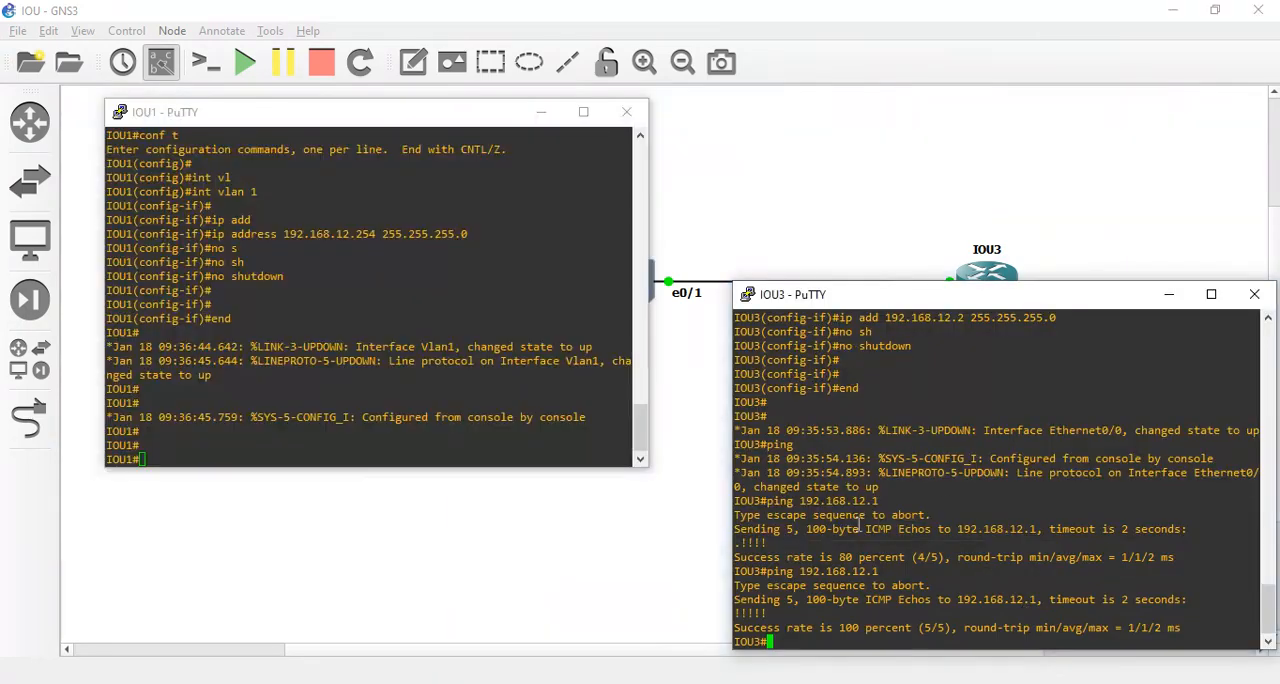
{"action": "key", "text": "Return"}
{"action": "key", "text": "Return"}
{"action": "key", "text": "Up"}
{"action": "key", "text": "BackSpace"}
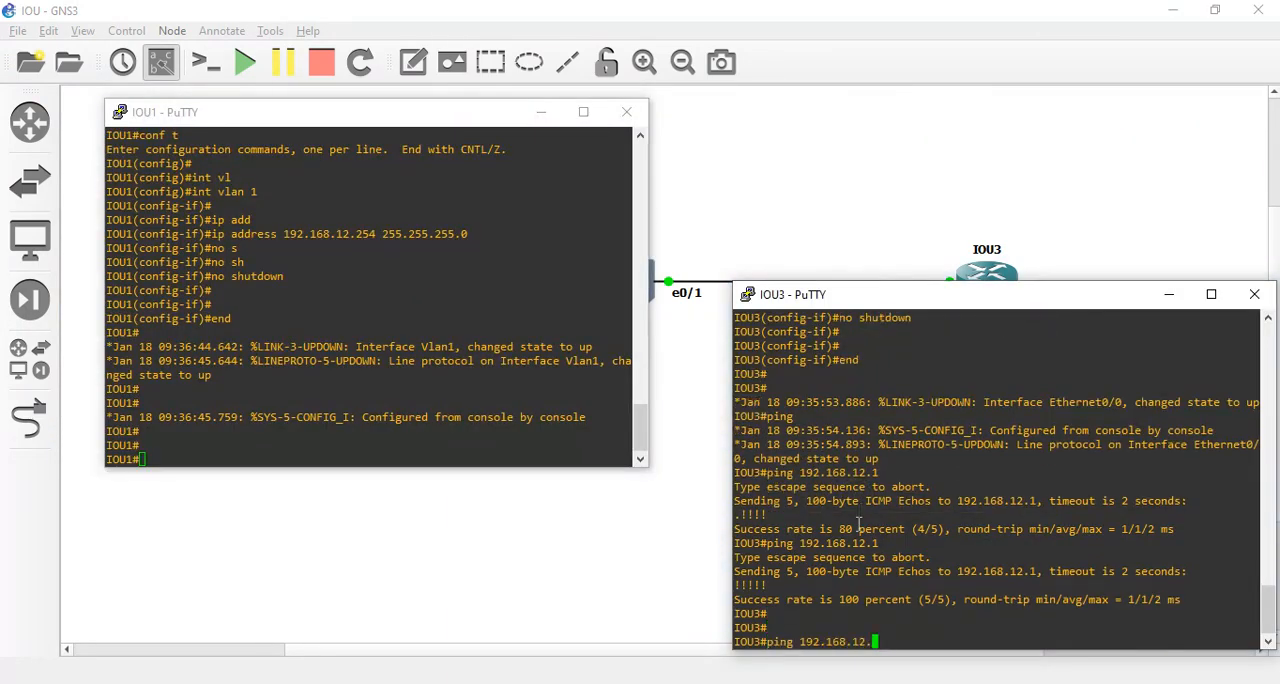
{"action": "type", "text": "254"}
{"action": "key", "text": "Return"}
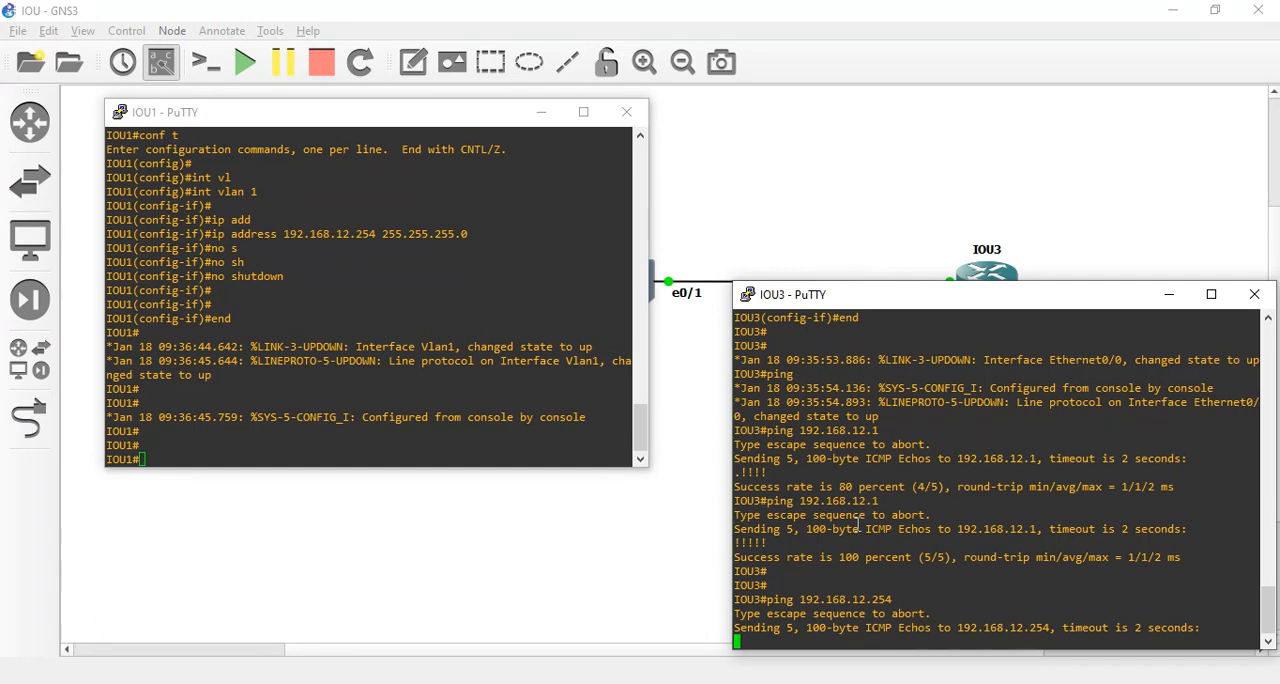
{"action": "key", "text": "Up"}
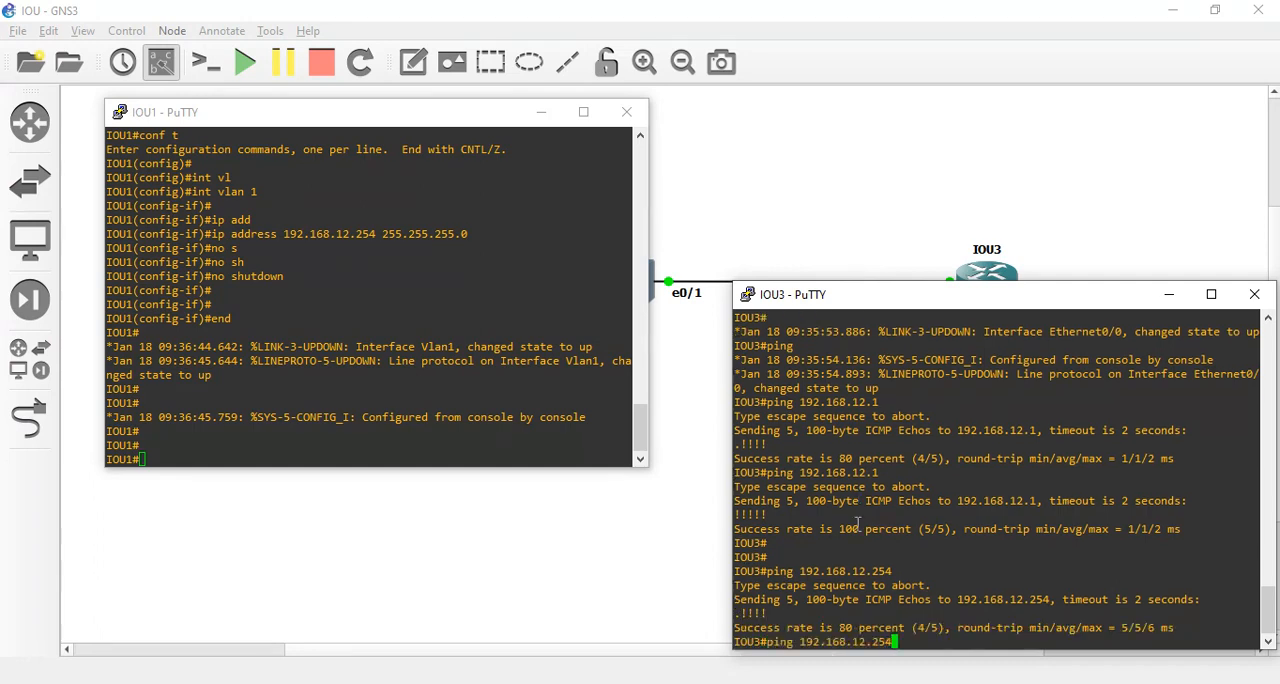
{"action": "key", "text": "Return"}
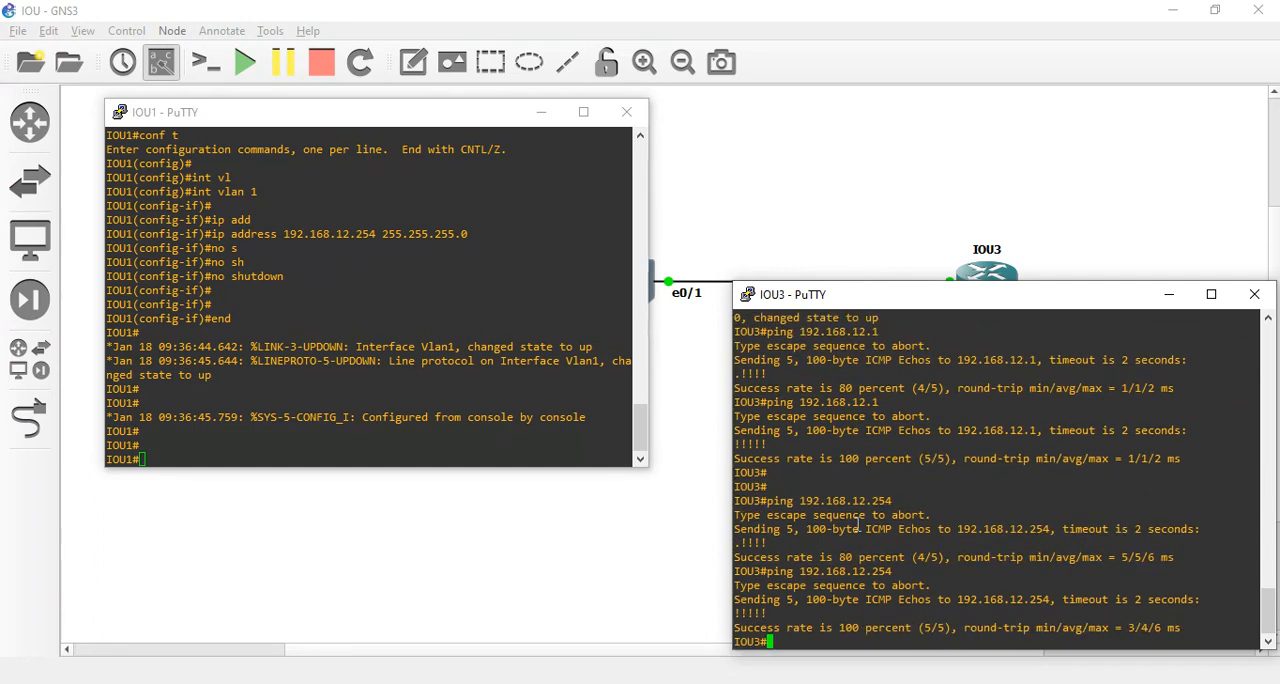